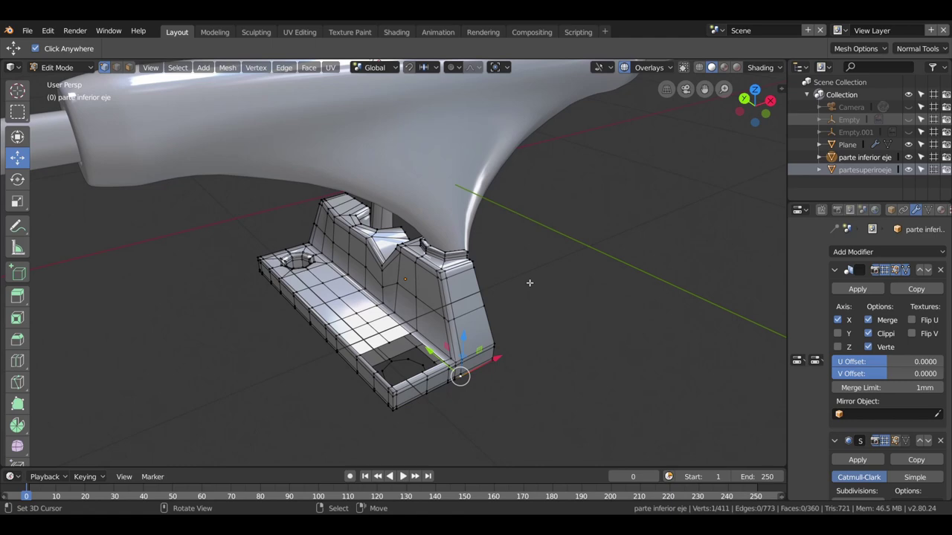
- Inspect the base plate from several angles and select its lower V-shaped edges
middle_drag(499, 291, 407, 264)
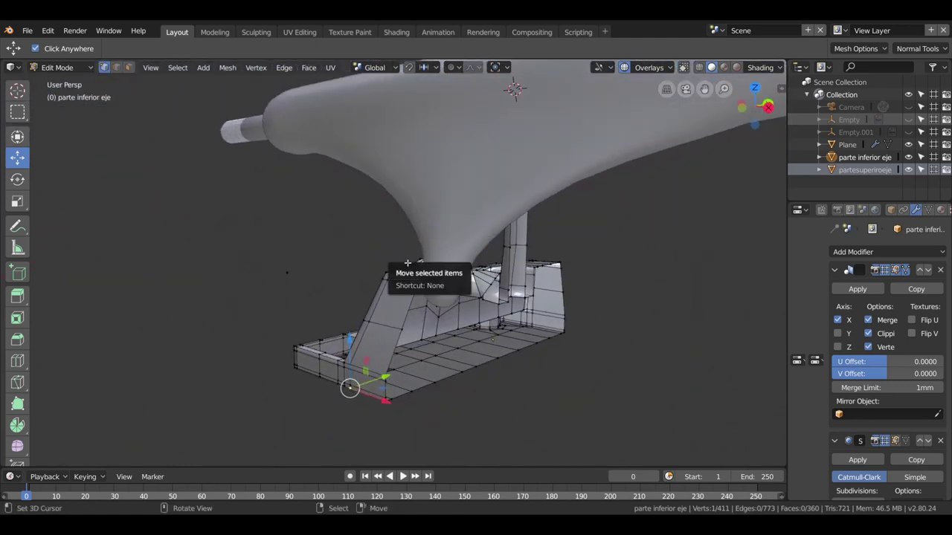
middle_drag(331, 286, 178, 327)
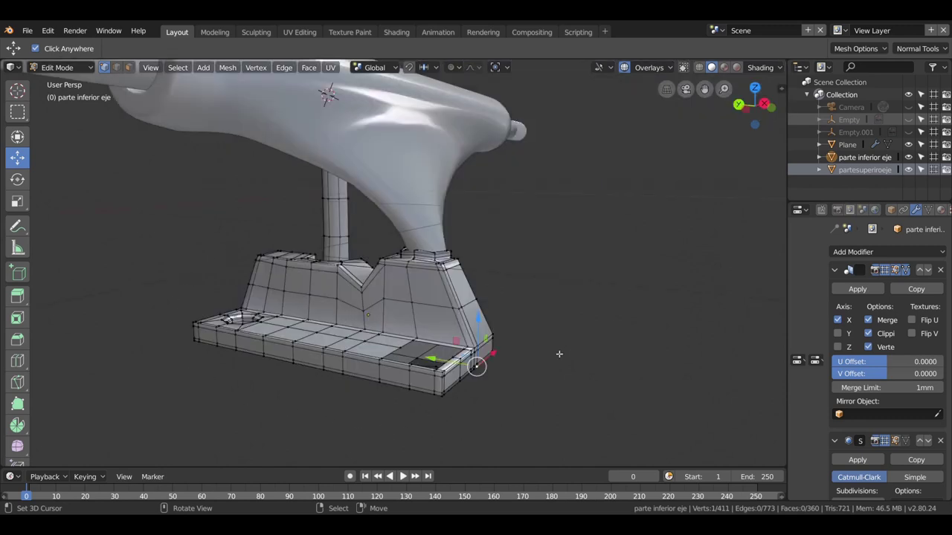
middle_drag(558, 354, 477, 238)
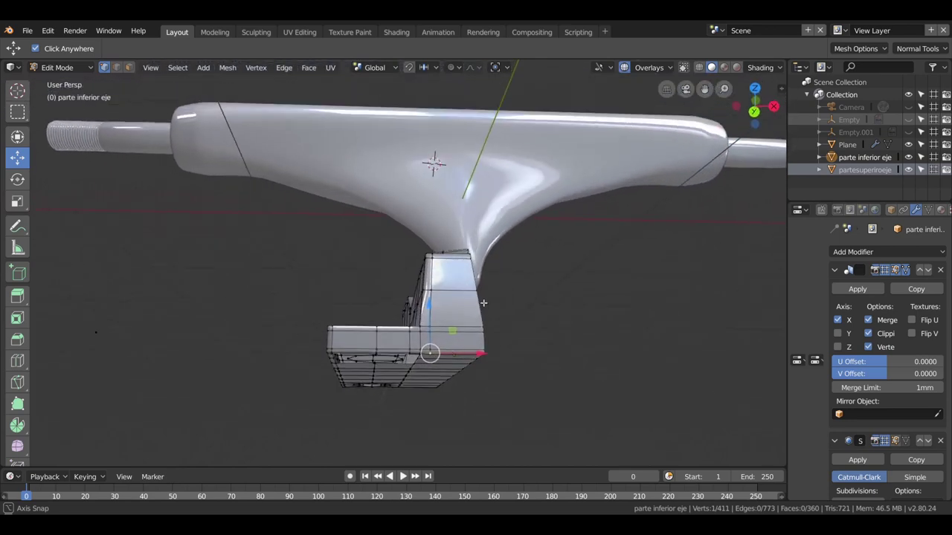
scroll(483, 232, up, 3)
scroll(496, 226, up, 2)
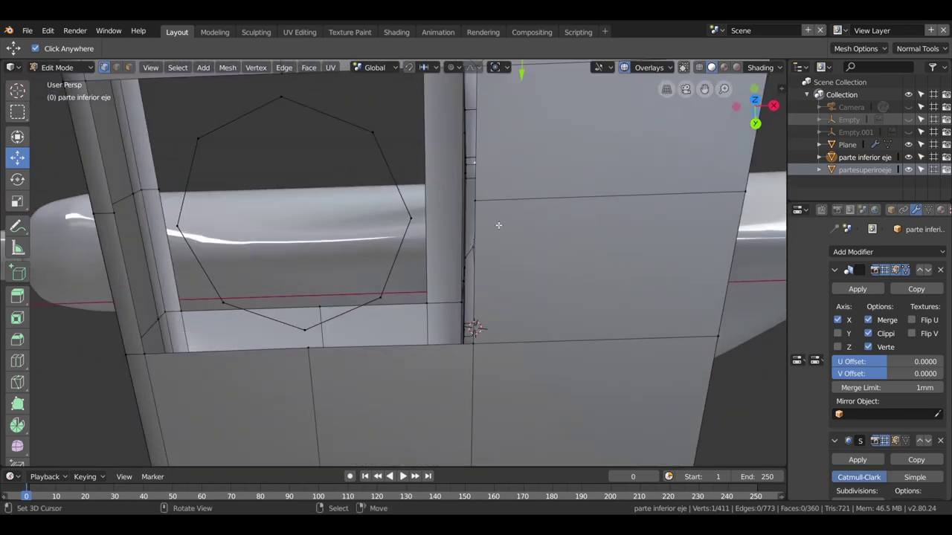
middle_drag(531, 187, 511, 290)
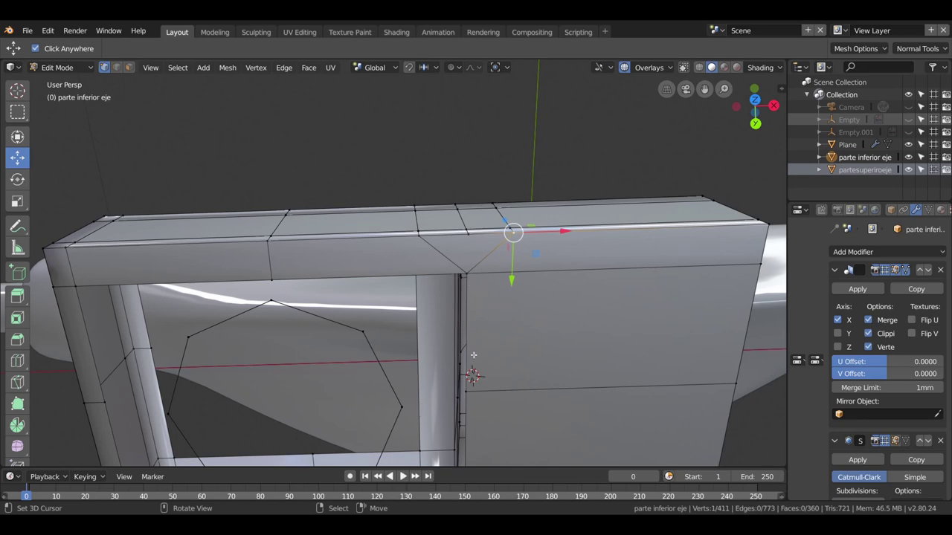
middle_drag(485, 305, 500, 374)
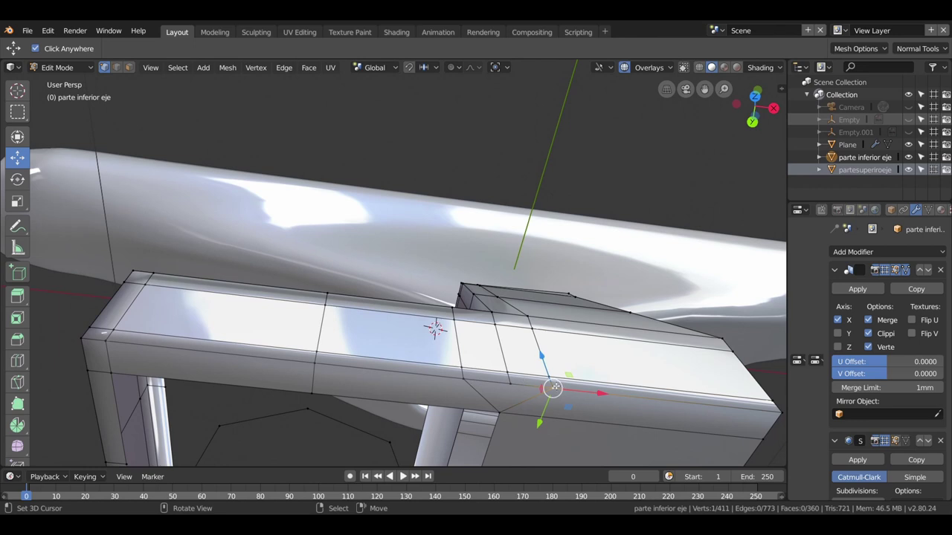
click(117, 68)
click(490, 393)
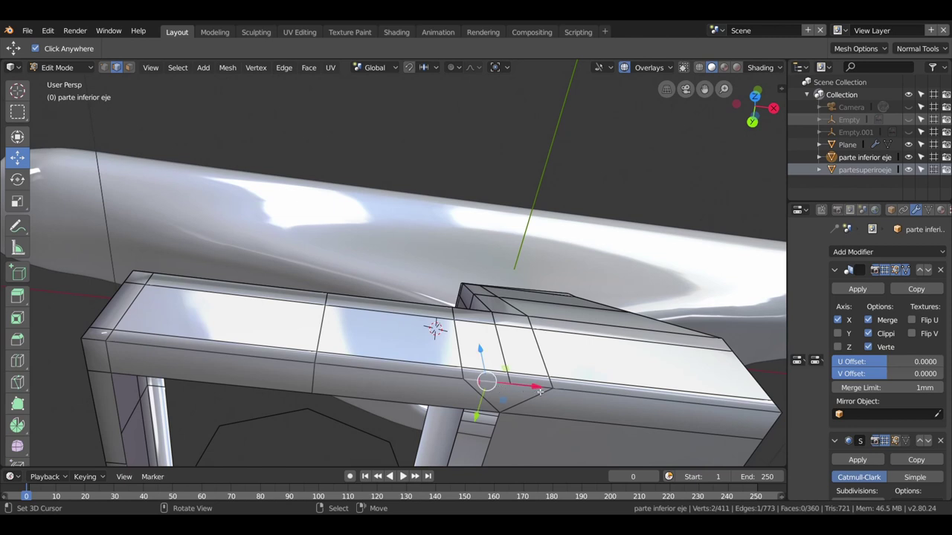
click(522, 394)
click(488, 400)
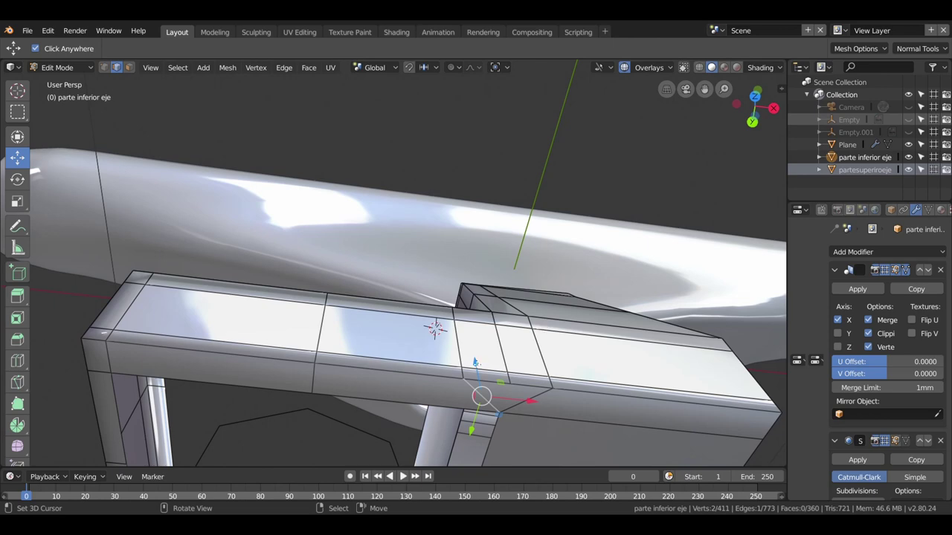
- Switch to an orthographic view looking up at the plate's underside
middle_drag(475, 362, 430, 377)
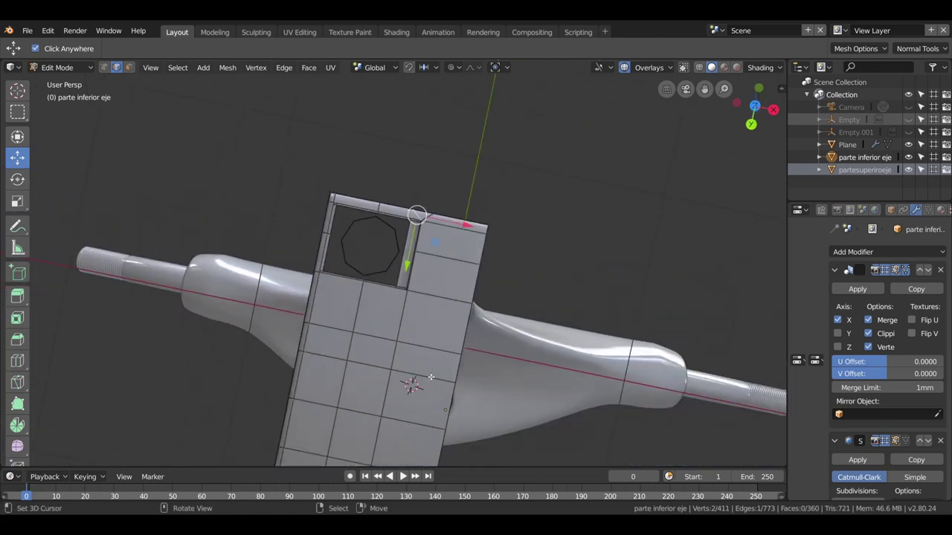
mouse_move(437, 343)
middle_down()
mouse_move(398, 269)
mouse_move(412, 423)
mouse_move(322, 304)
middle_up()
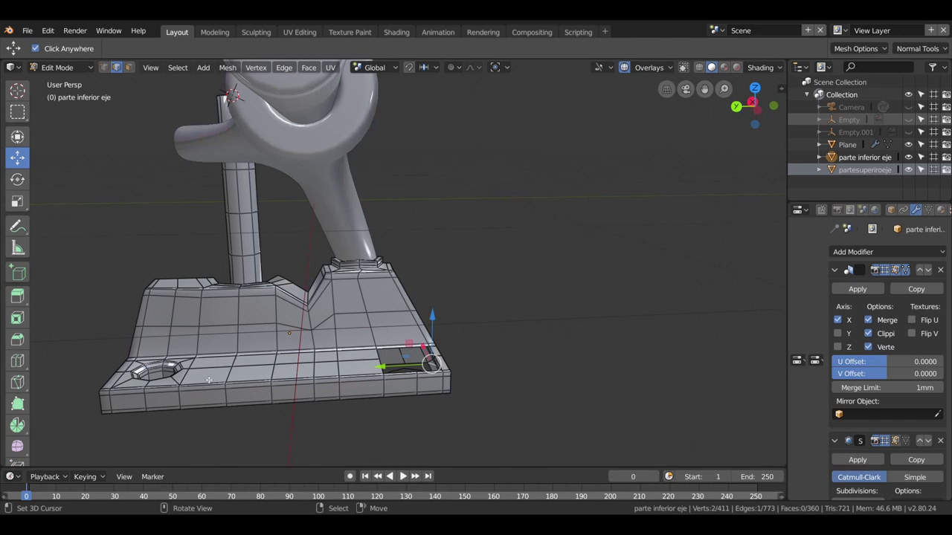
middle_drag(209, 380, 289, 409)
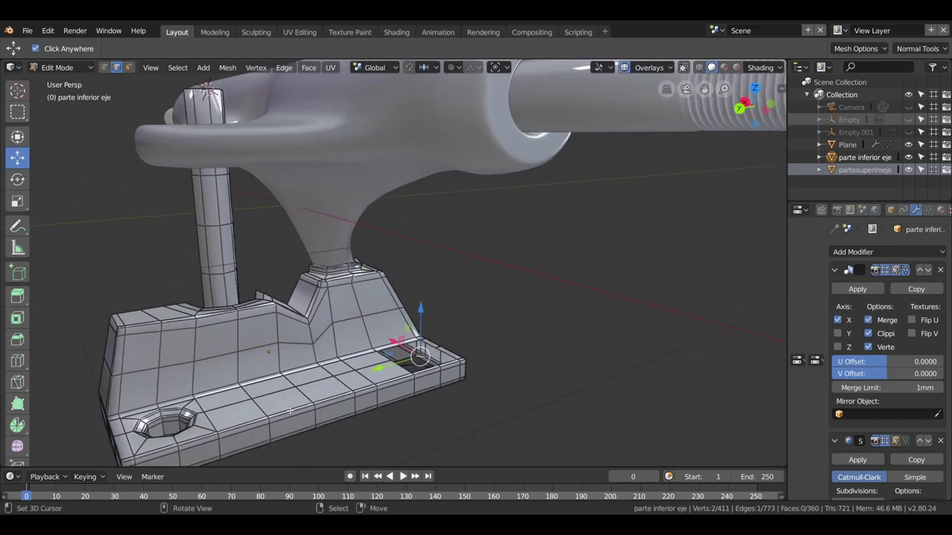
scroll(290, 409, down, 2)
mouse_move(211, 398)
middle_down()
mouse_move(353, 356)
mouse_move(403, 402)
mouse_move(335, 384)
mouse_move(390, 346)
middle_up()
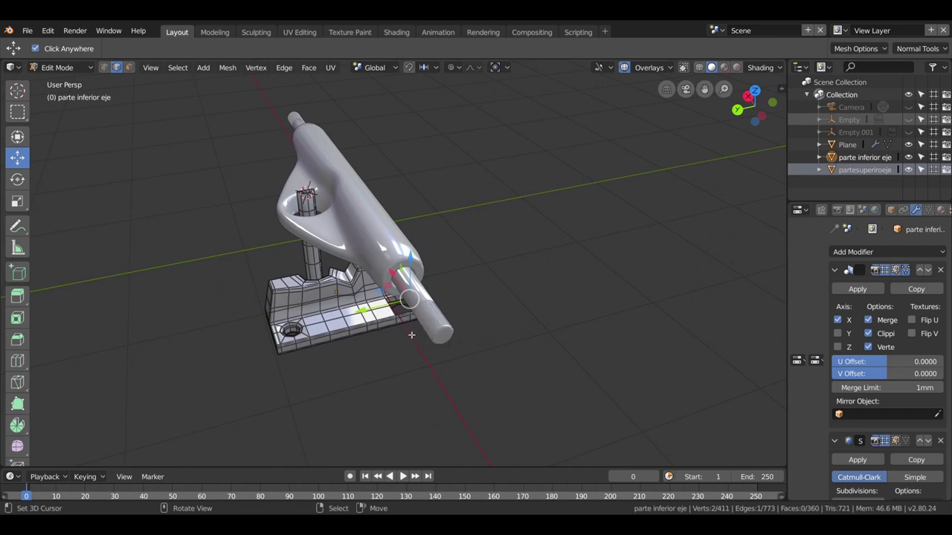
scroll(407, 335, up, 2)
key(ctrl+KP_1)
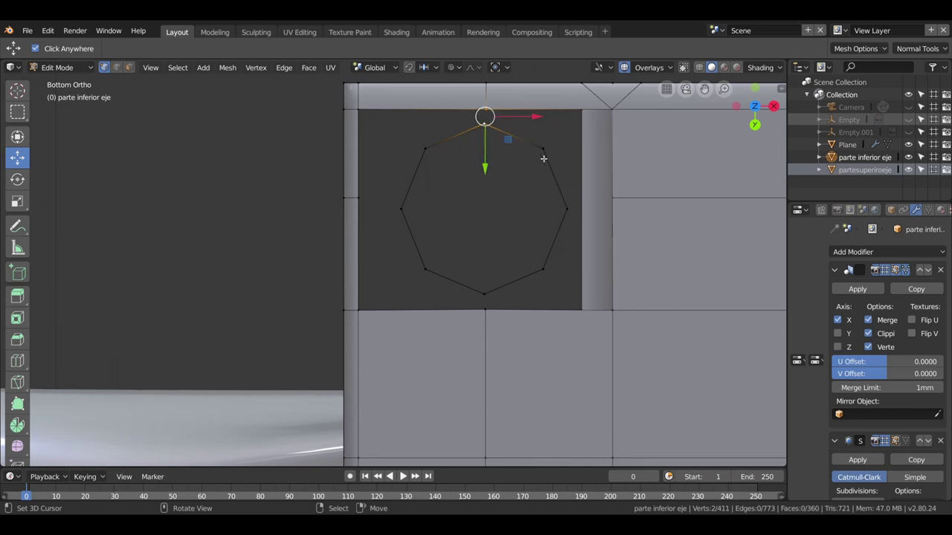
- Fill two faces joining the top octagon's vertices to the surrounding frame
key(alt+a)
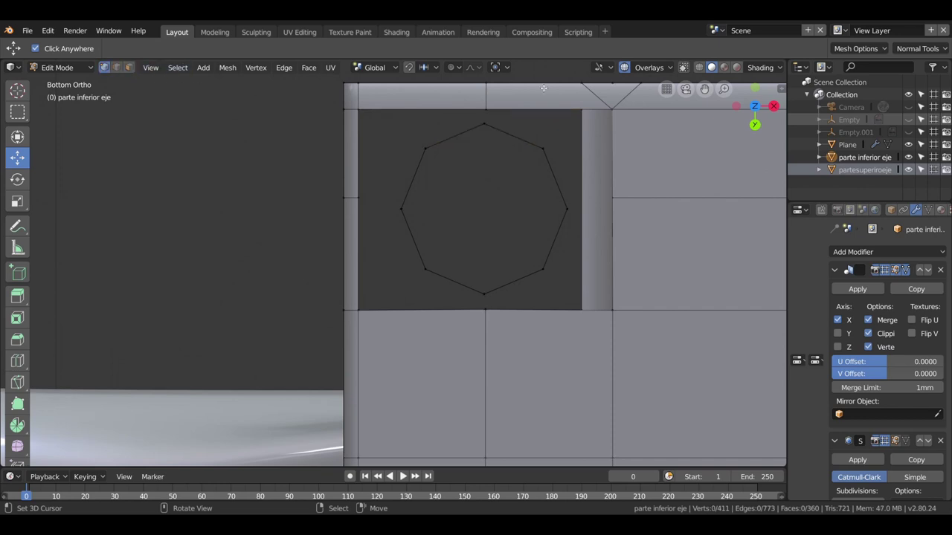
click(502, 110)
shift+click(543, 147)
click(483, 113)
shift+click(483, 124)
shift+click(543, 147)
shift+click(612, 111)
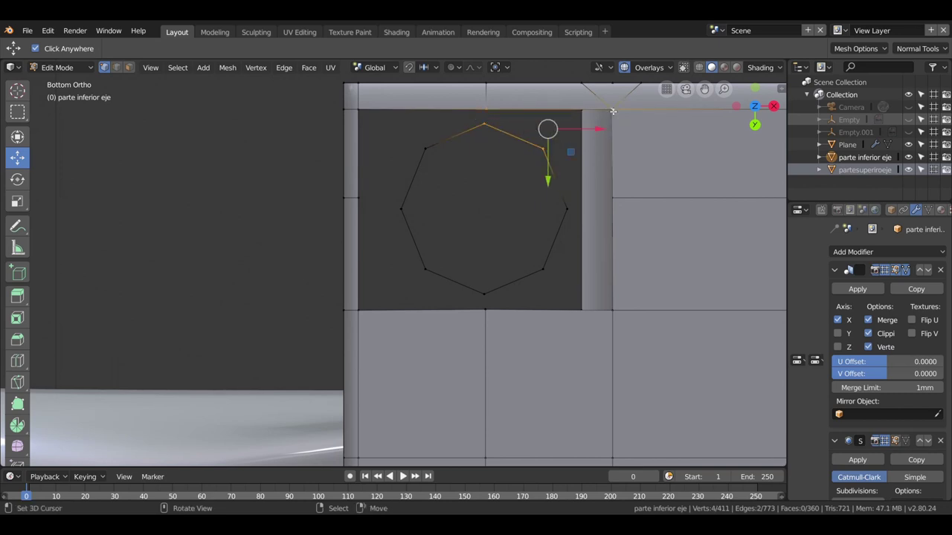
key(f)
click(543, 148)
shift+click(614, 111)
ctrl+click(571, 210)
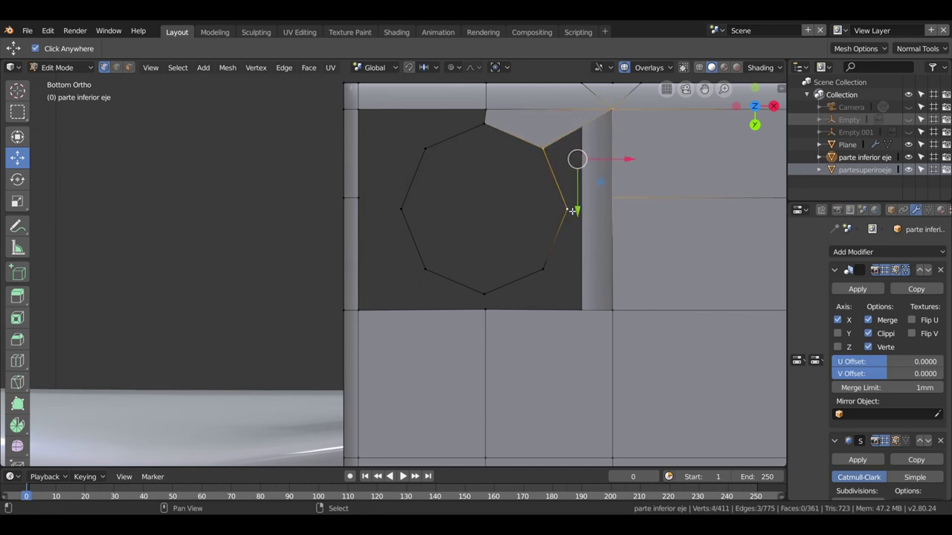
key(f)
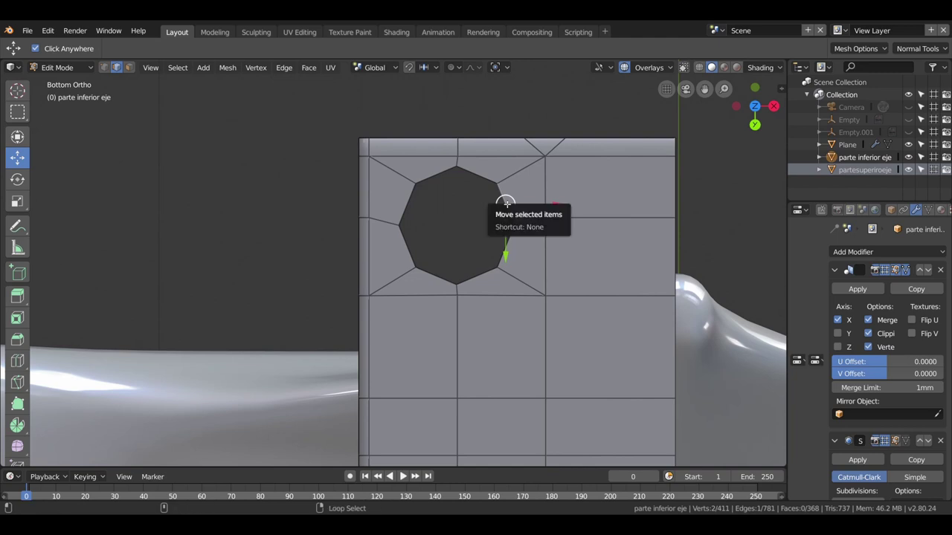
- Select the octagon's edge loop and begin scaling it inward to about 0.721
alt+click(505, 203)
scroll(535, 272, down, 3)
scroll(530, 265, down, 1)
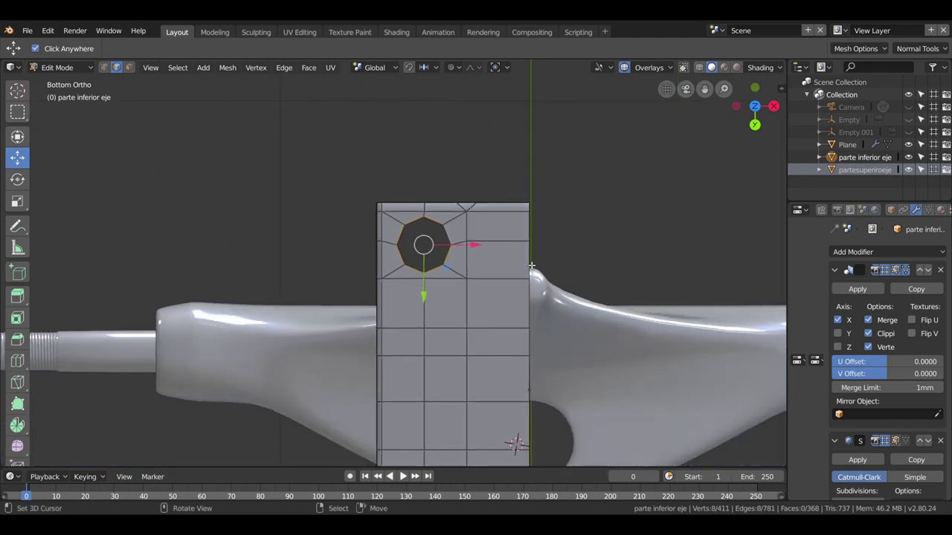
shift+scroll(531, 265, down, 3)
shift+scroll(531, 265, down, 3)
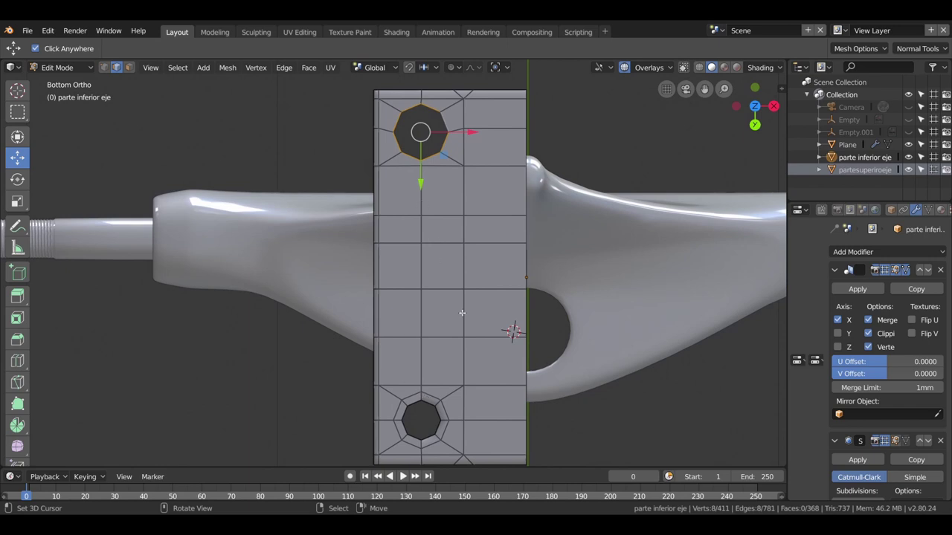
key(s)
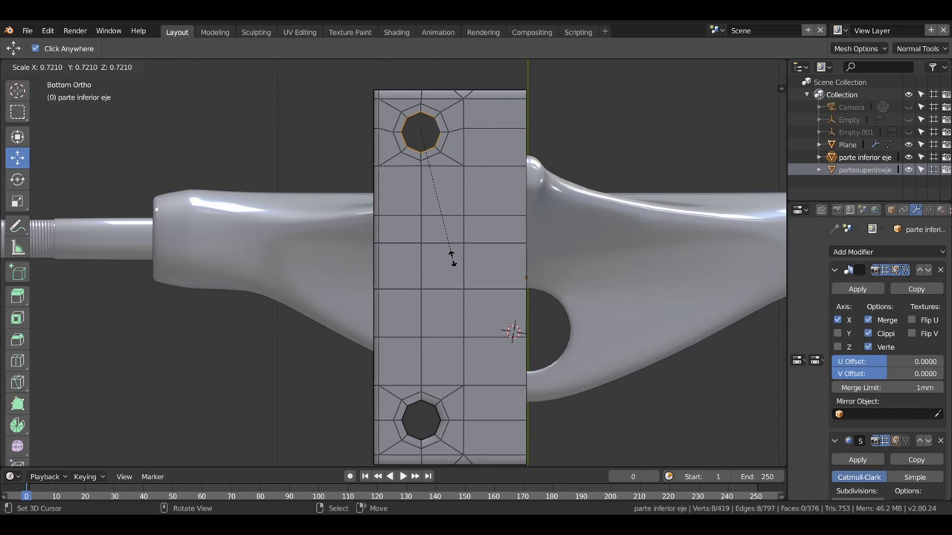
- Confirm the octagon ring at 0.742 scale, then duplicate it and move it toward the lower hole
click(451, 258)
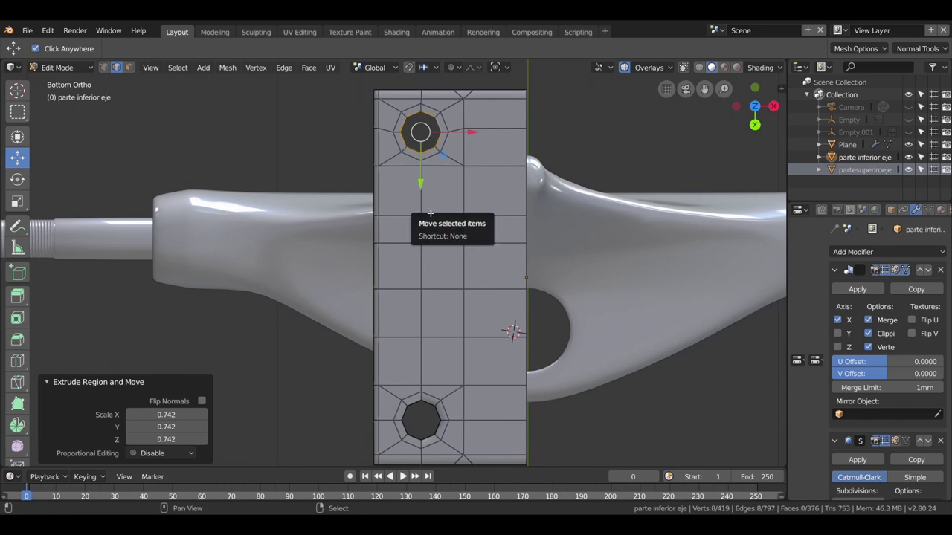
key(shift+d)
key(y)
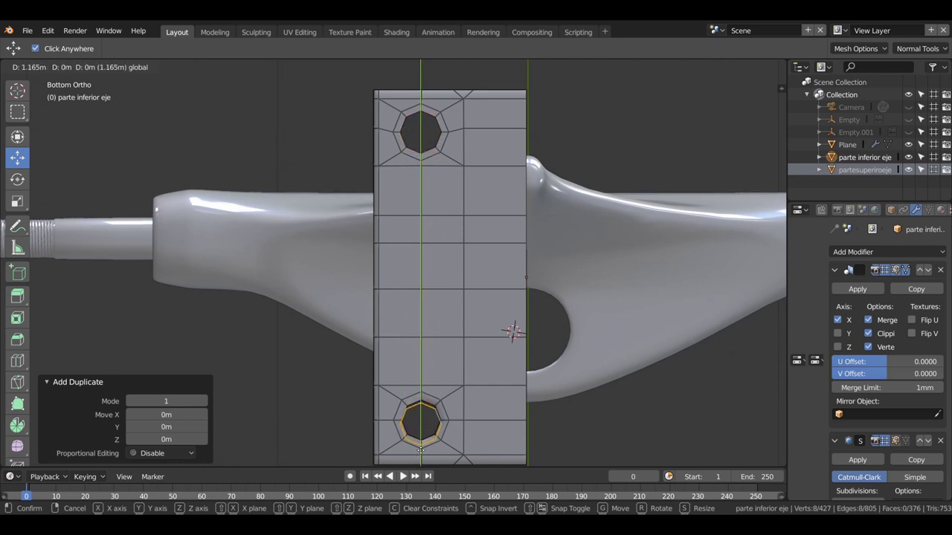
- Move the stray duplicate ring off the plate and dissolve its edges
click(462, 136)
drag(479, 106, 339, 101)
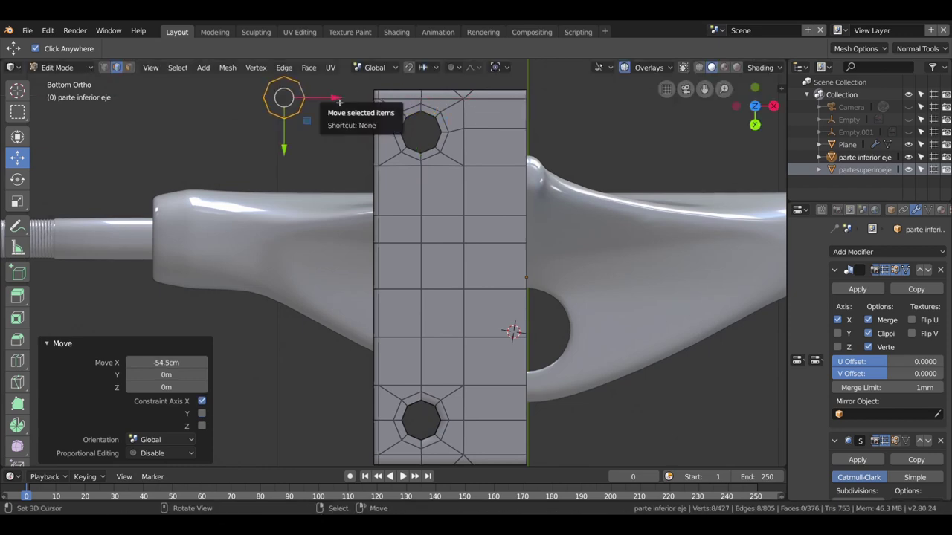
key(b)
key(Escape)
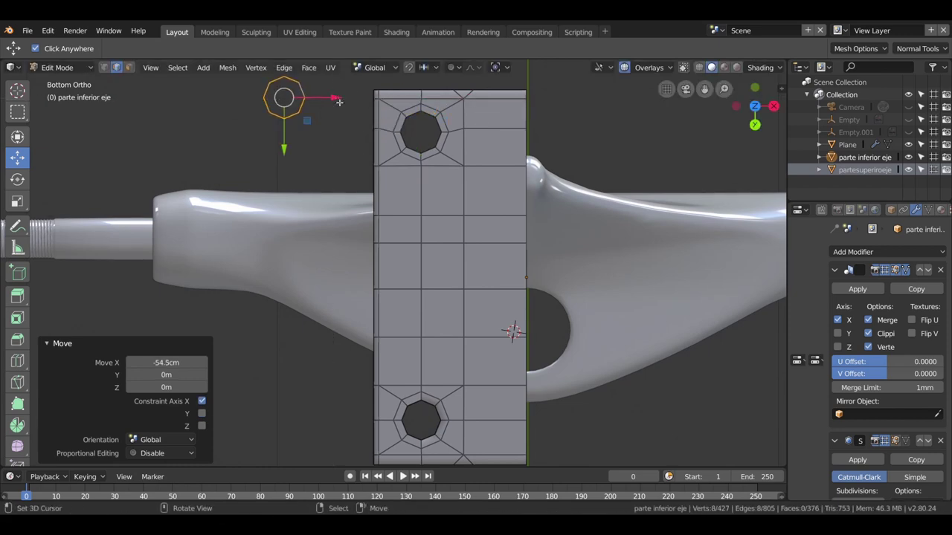
key(x)
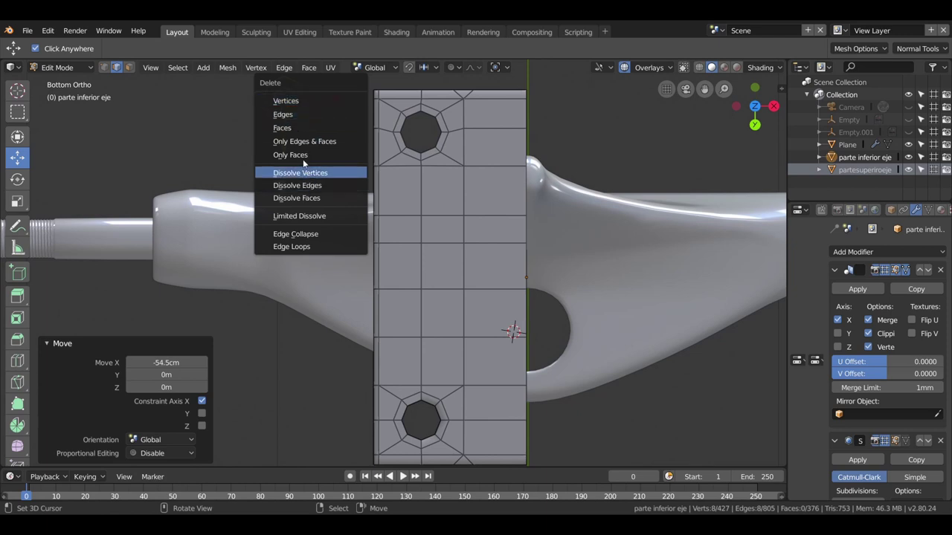
click(297, 187)
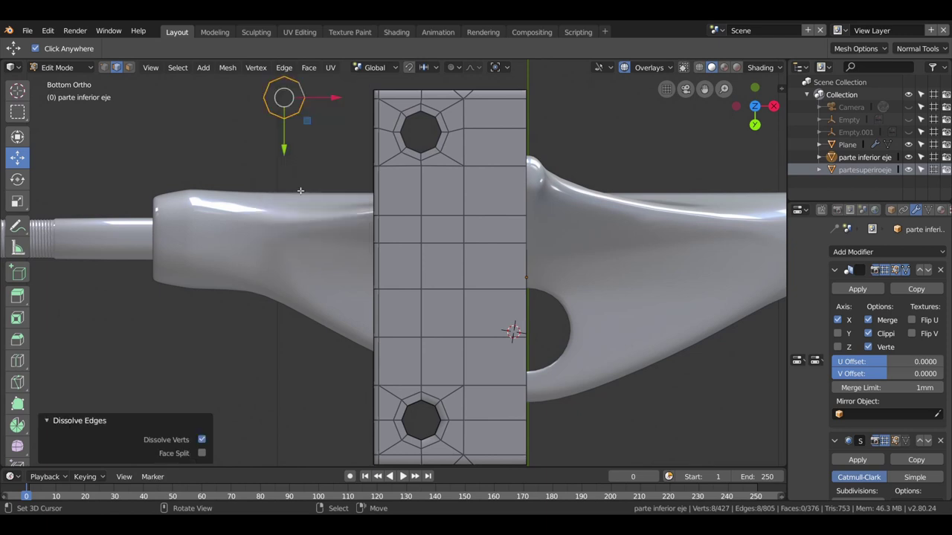
- Dismiss the delete menu and orbit back to a perspective view of the truck
key(x)
click(300, 99)
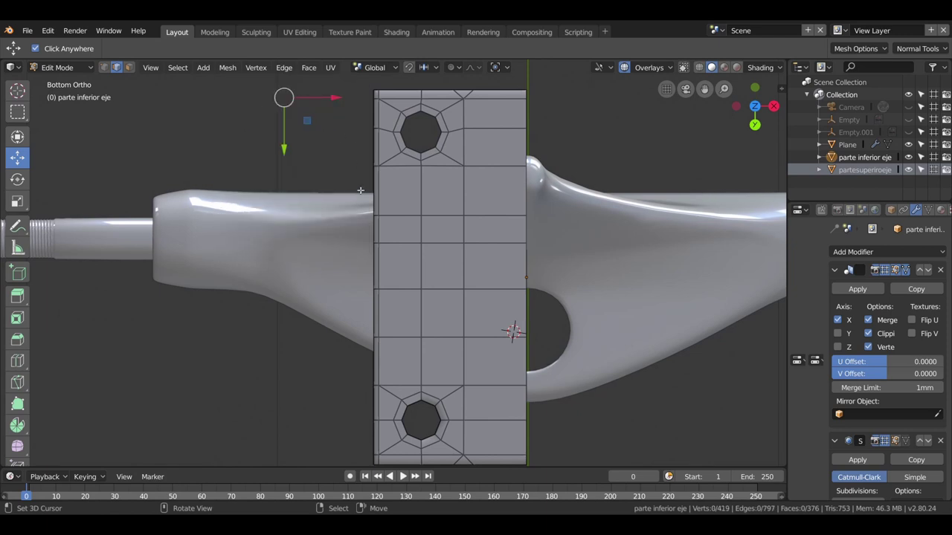
scroll(441, 230, up, 1)
scroll(450, 244, down, 1)
scroll(448, 242, down, 1)
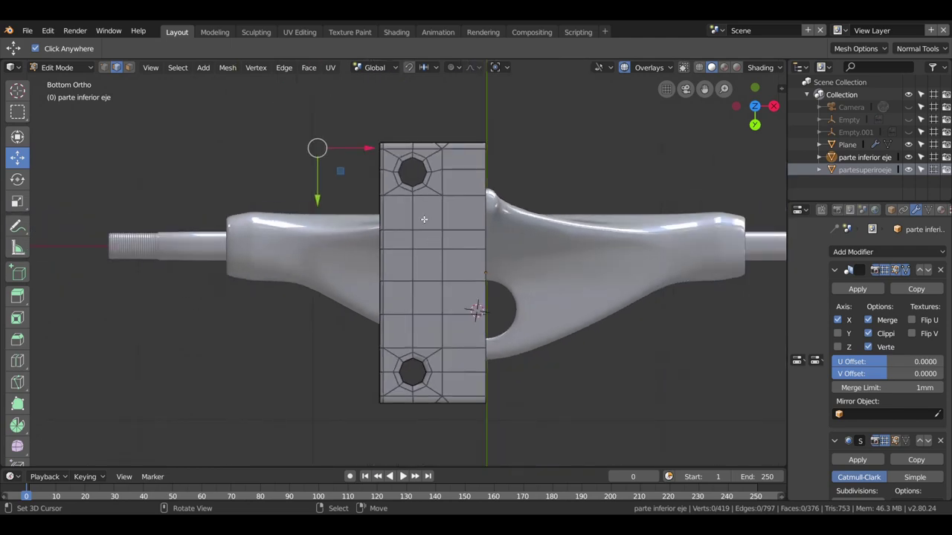
middle_drag(425, 221, 414, 345)
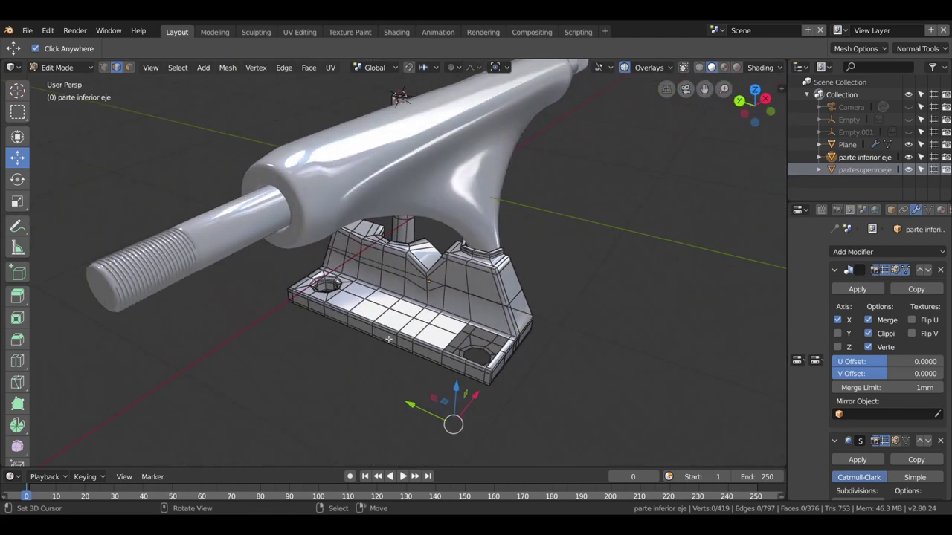
- Select the right-hand hole's rim loop and view it from the right in wireframe
middle_drag(469, 359, 446, 328)
alt+click(450, 308)
key(KP_Decimal)
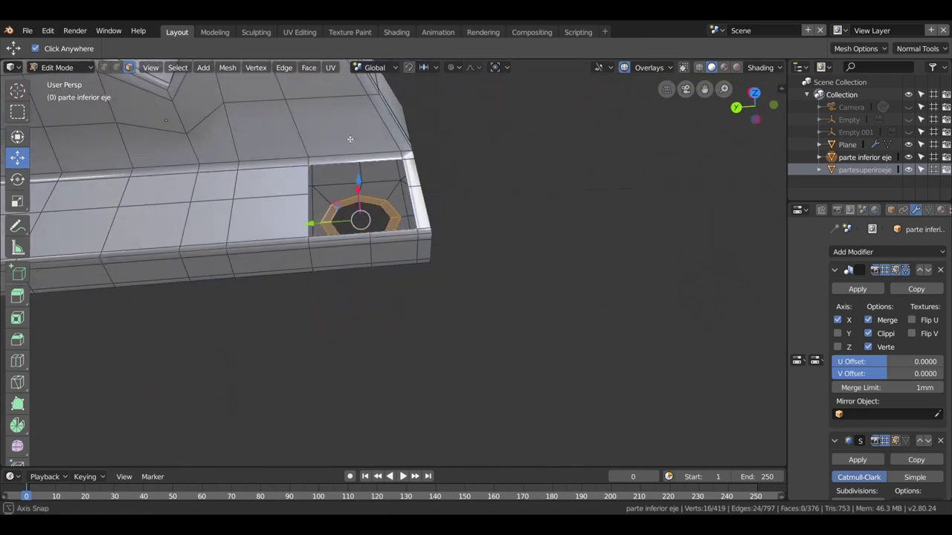
key(KP_3)
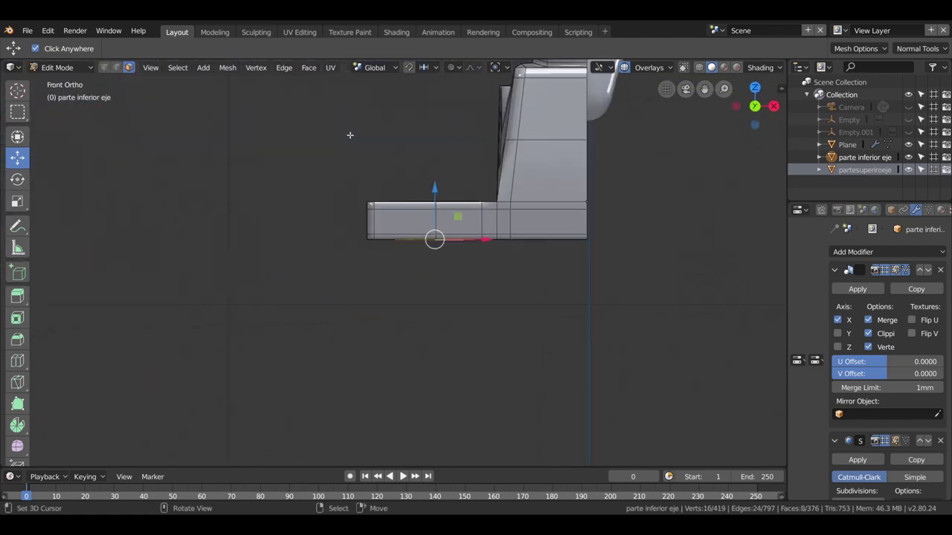
key(z)
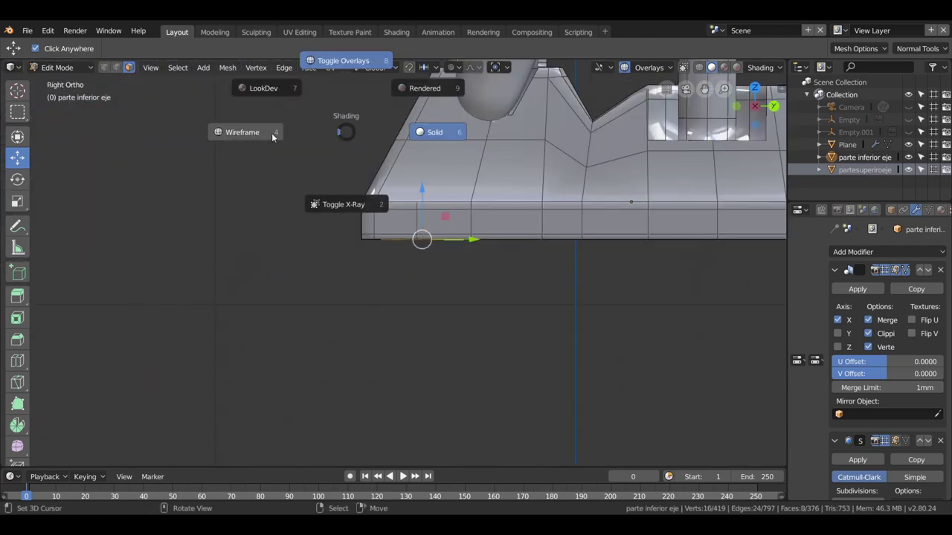
click(258, 141)
- Extrude the ring -10.4 cm along its normal and return to solid shading
key(e)
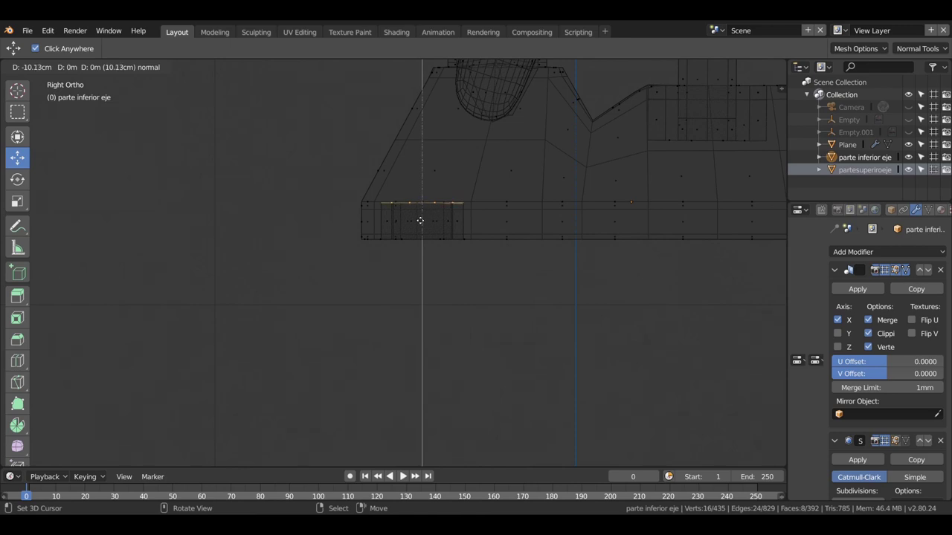
click(419, 218)
mouse_move(326, 256)
middle_down()
mouse_move(424, 255)
mouse_move(535, 340)
middle_up()
key(z)
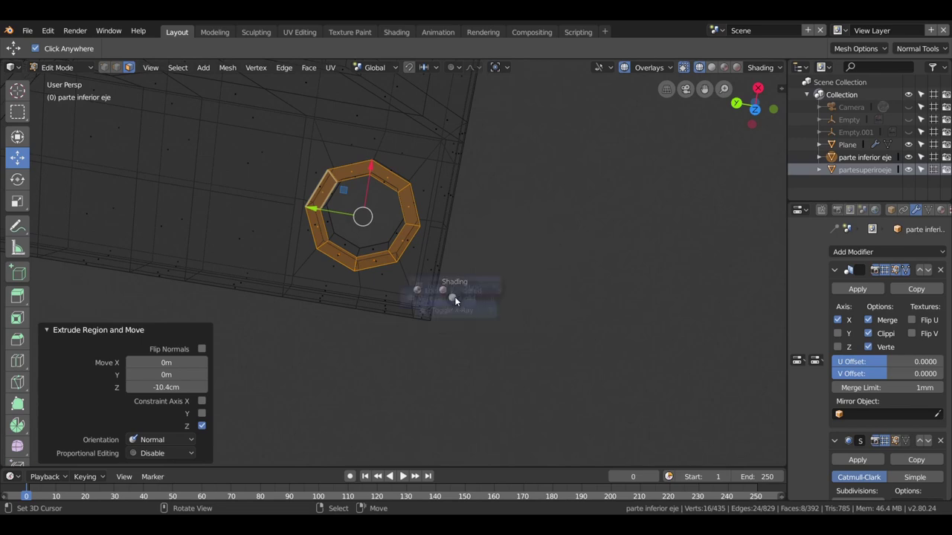
click(460, 302)
middle_drag(424, 290, 533, 225)
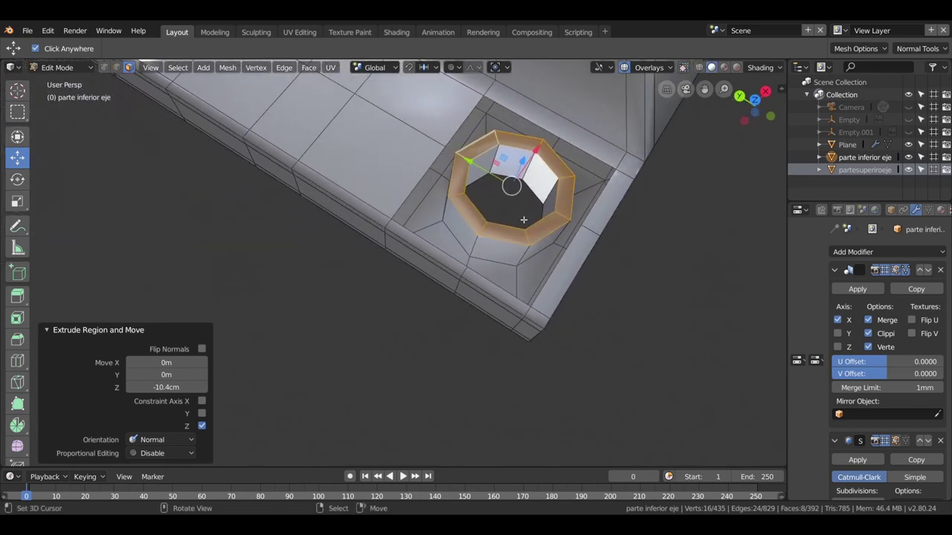
scroll(533, 225, up, 2)
middle_drag(533, 225, 410, 261)
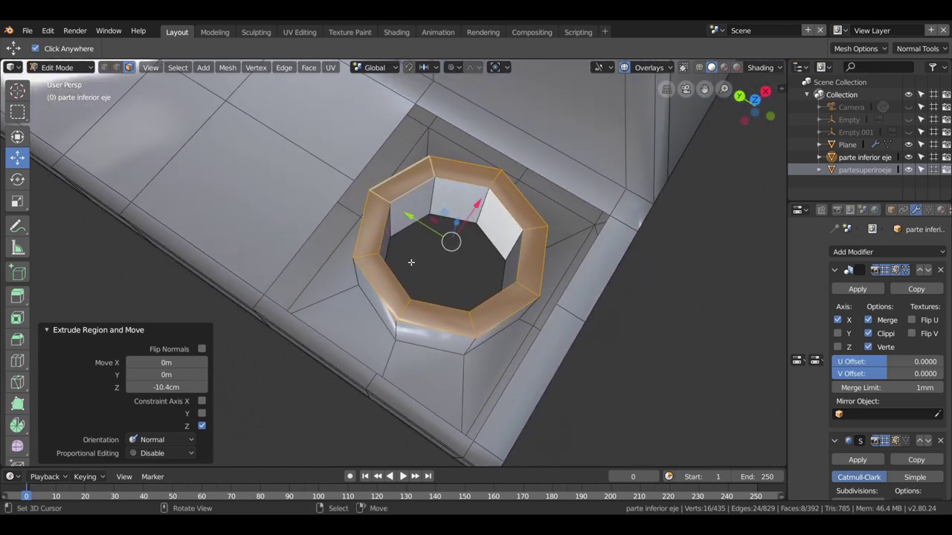
- Fill a face between four vertices at the collar's corner in vertex mode
key(1)
click(350, 180)
shift+click(369, 193)
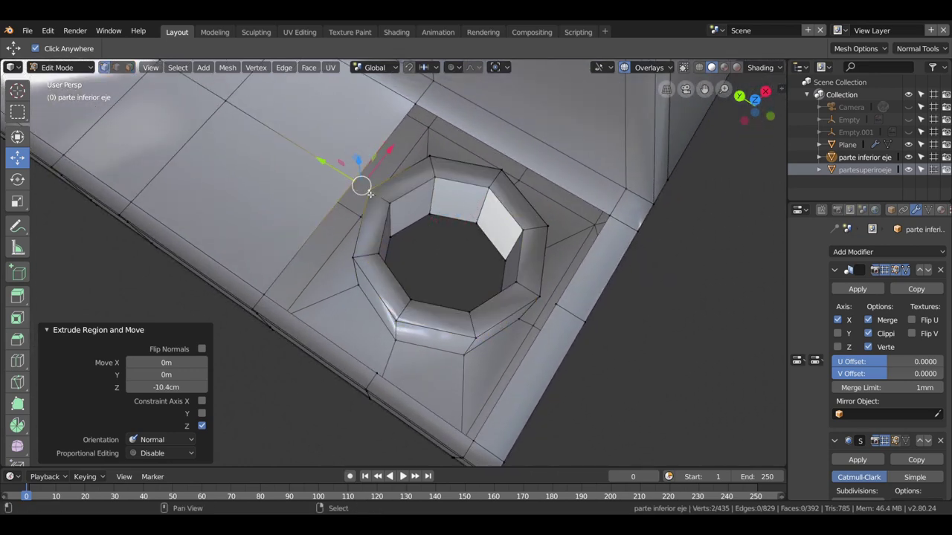
shift+click(276, 295)
shift+click(357, 261)
key(f)
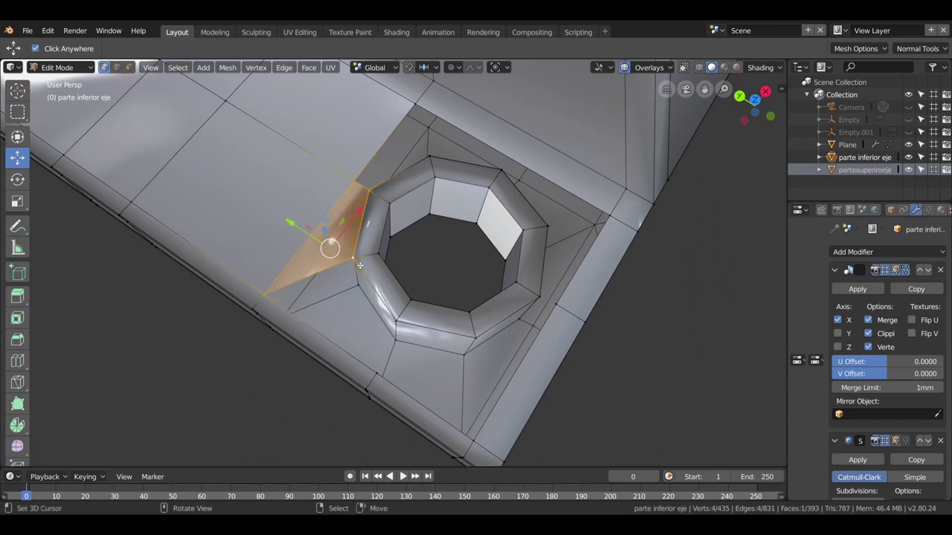
- Select three vertices along the top edge and orbit around the hole
click(371, 192)
shift+click(354, 181)
shift+click(418, 108)
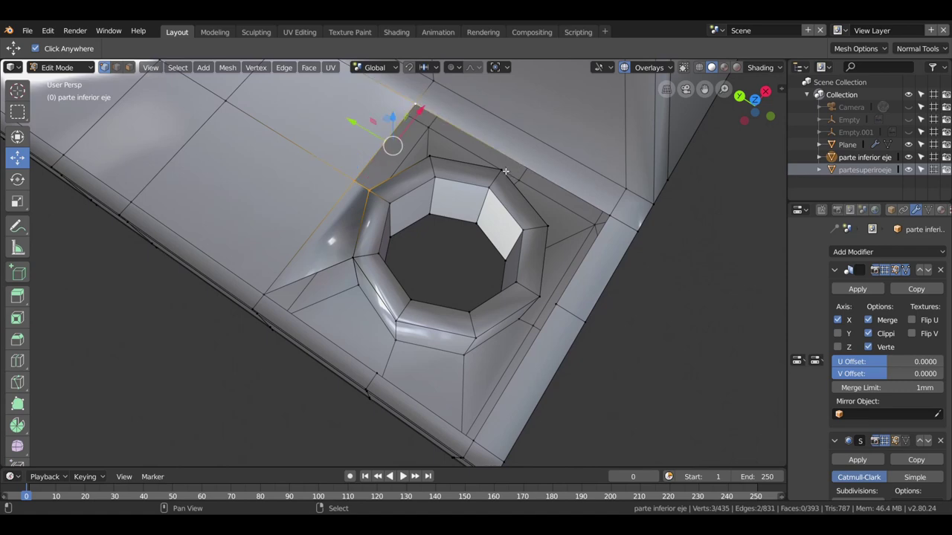
scroll(487, 224, down, 1)
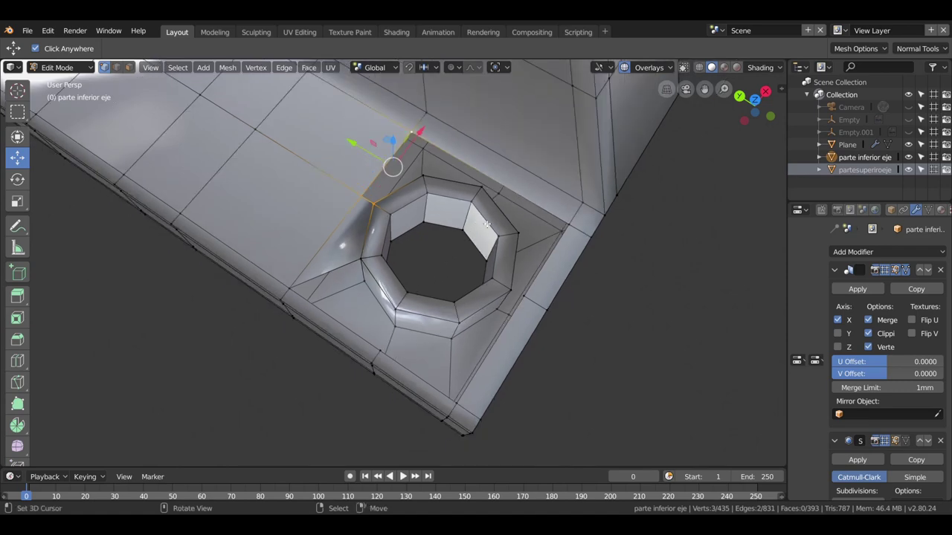
mouse_move(502, 196)
middle_down()
mouse_move(458, 179)
mouse_move(451, 253)
mouse_move(362, 253)
mouse_move(495, 274)
middle_up()
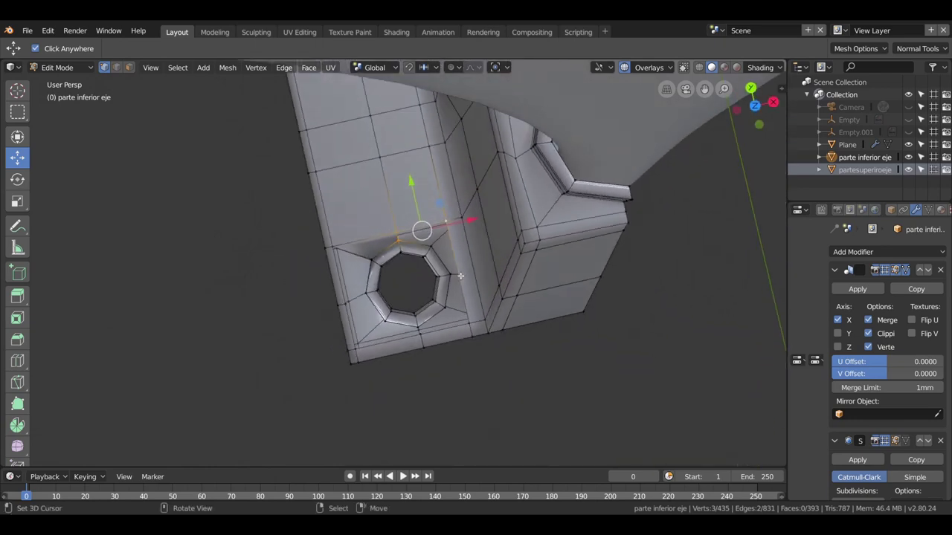
scroll(496, 274, up, 3)
scroll(496, 274, up, 2)
- Start a knife cut with its first two points on edges beside the hole
key(k)
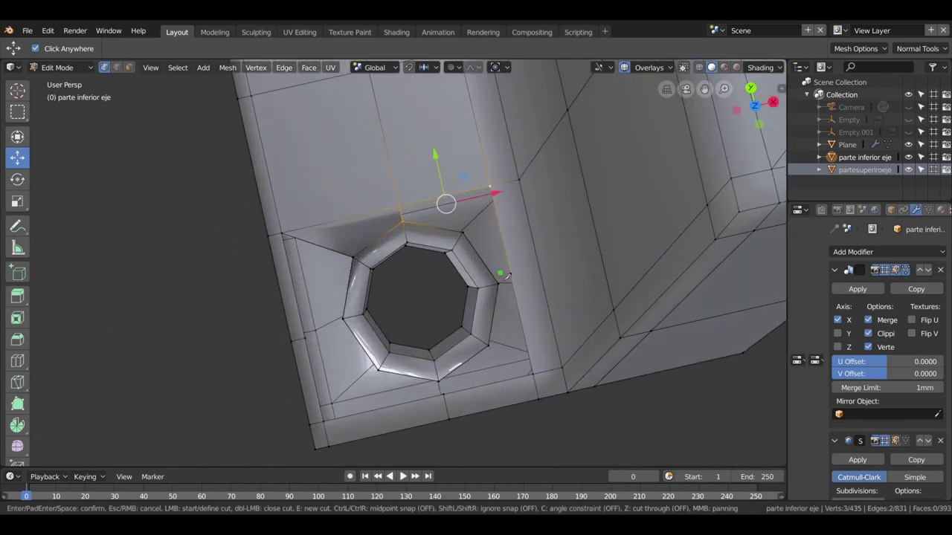
click(512, 283)
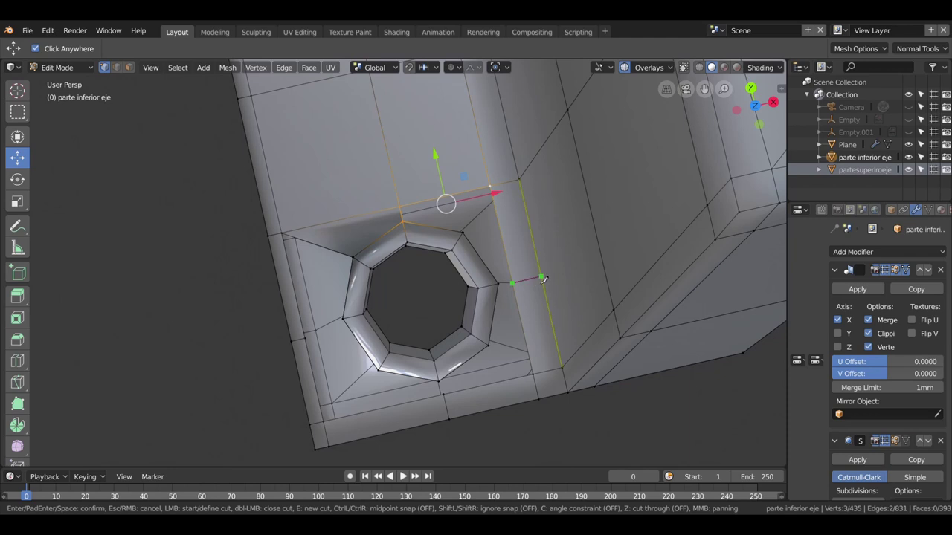
click(542, 278)
middle_drag(542, 278, 544, 280)
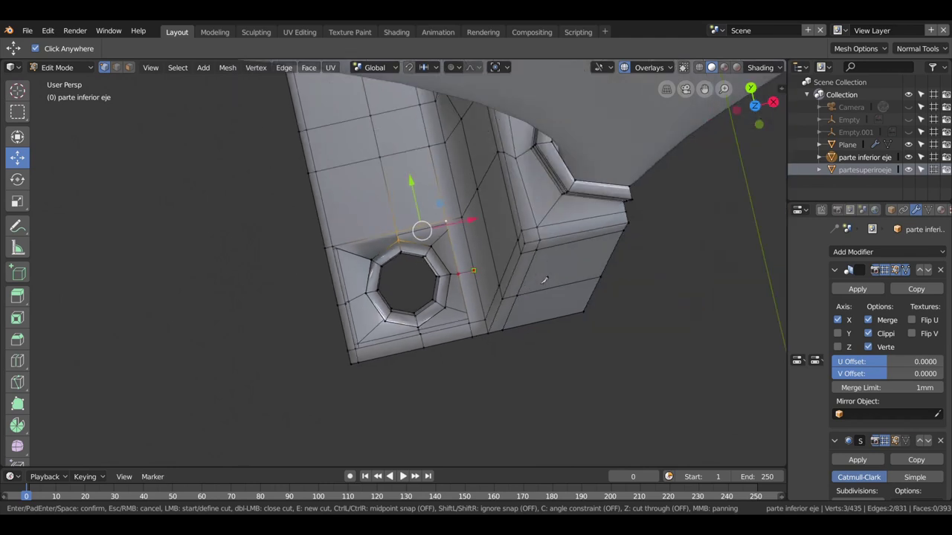
scroll(544, 280, up, 2)
middle_drag(542, 278, 505, 164)
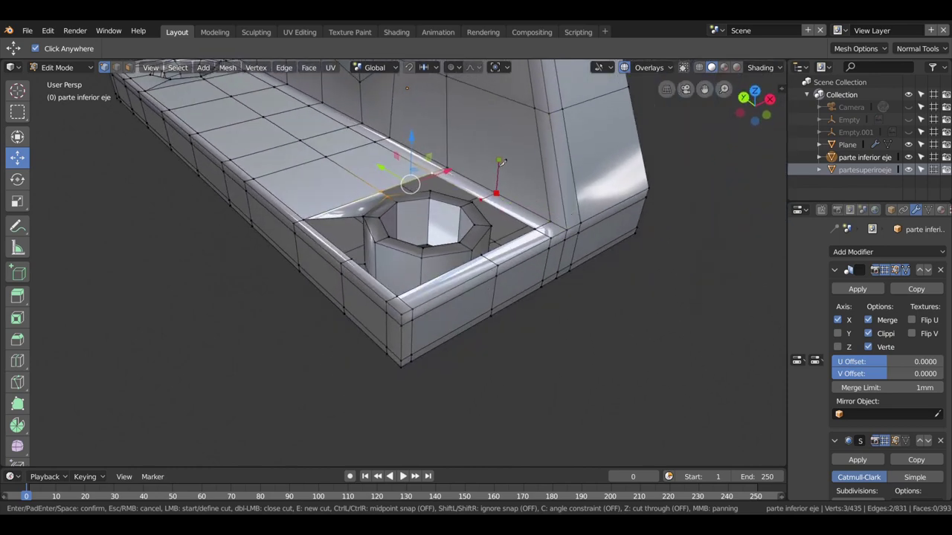
- Finish the knife cut across the neighbouring edges and confirm it
click(498, 160)
click(559, 182)
click(574, 181)
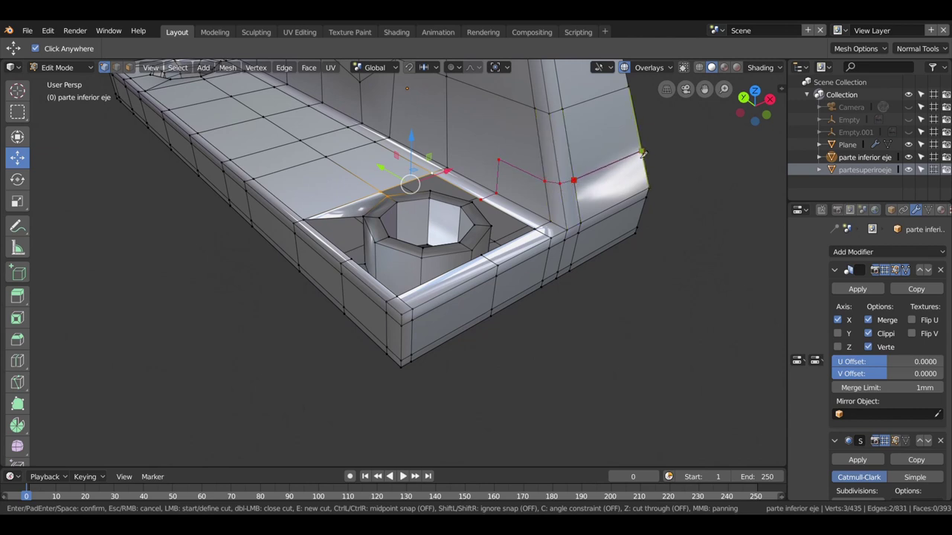
click(642, 153)
key(Return)
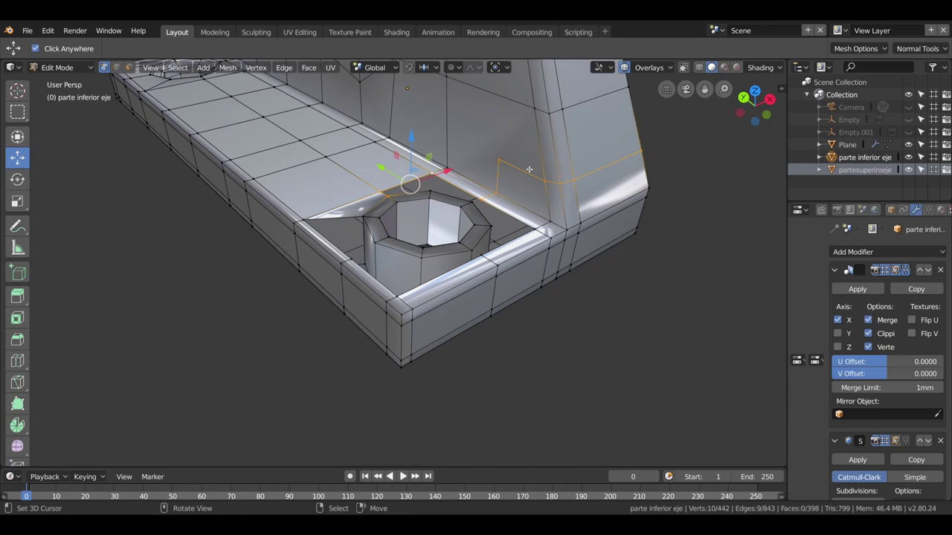
- Join two vertices from the new cut with an edge using J
click(507, 160)
drag(478, 122, 454, 81)
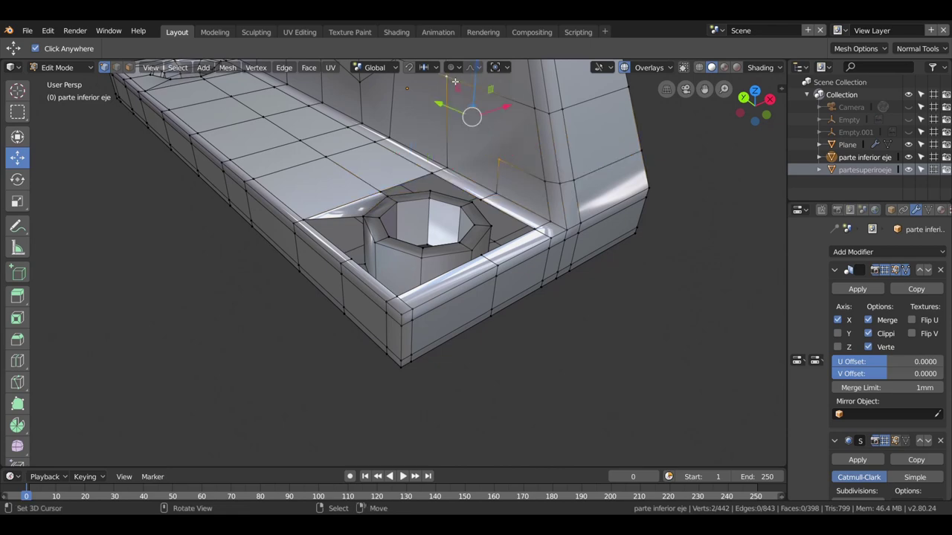
key(j)
middle_drag(491, 177, 467, 145)
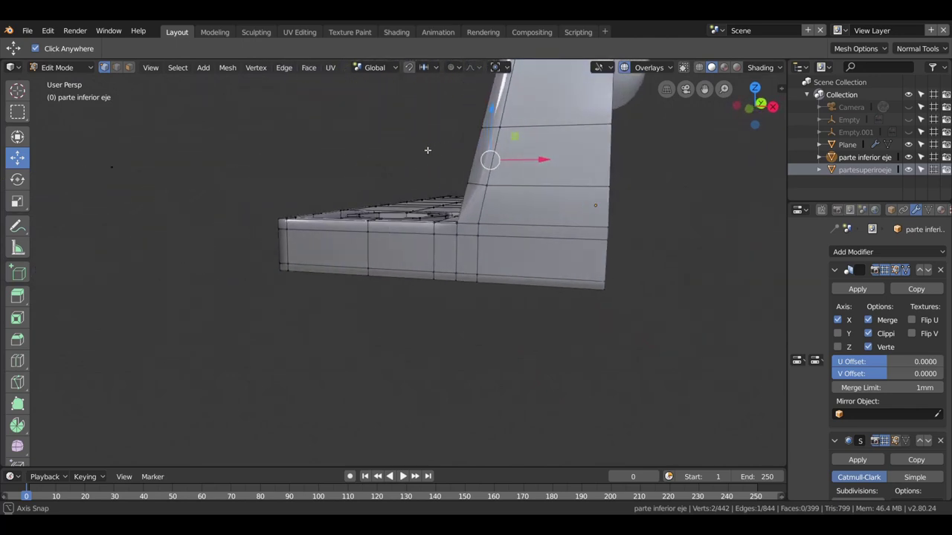
mouse_move(467, 145)
middle_down()
mouse_move(475, 233)
mouse_move(434, 230)
mouse_move(330, 272)
mouse_move(355, 245)
middle_up()
- Fill two faces between the hole's top rim and the surrounding surface
click(395, 215)
shift+click(476, 174)
shift+click(461, 227)
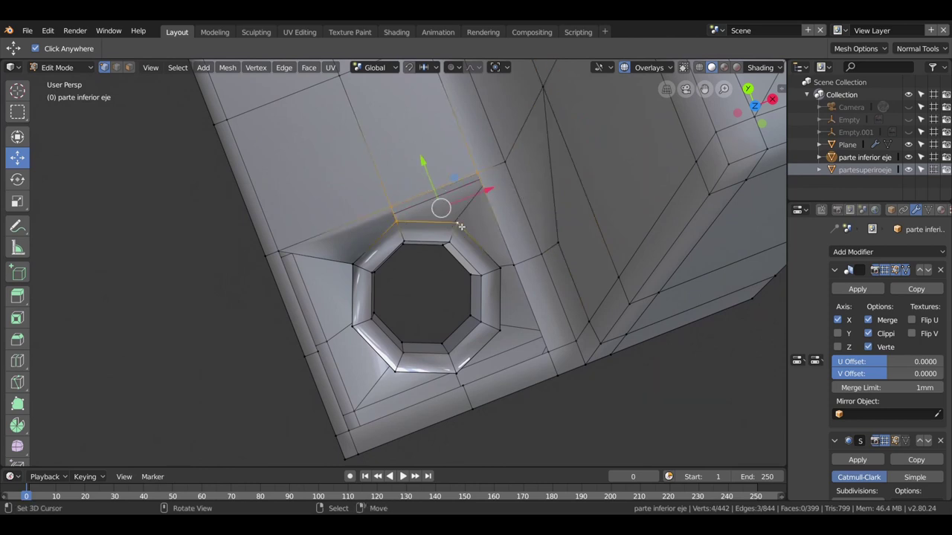
key(f)
click(457, 221)
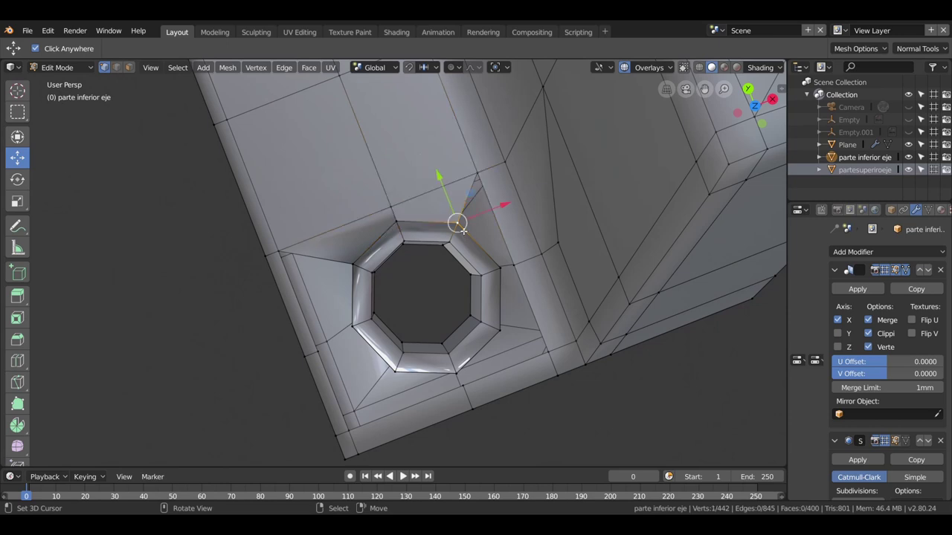
shift+click(477, 174)
shift+click(517, 266)
shift+click(501, 268)
key(f)
- Fill three more gaps along the hole's right side and lower edge
click(507, 272)
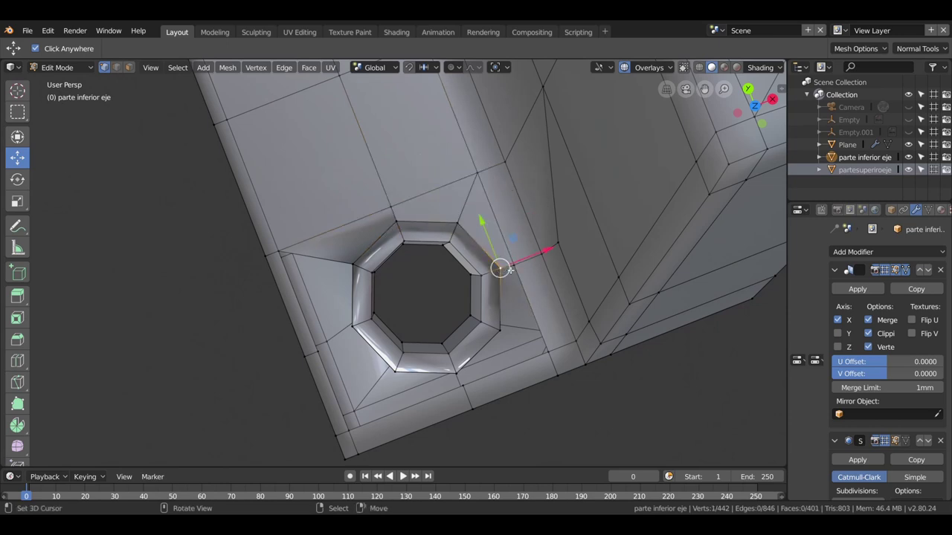
click(552, 353)
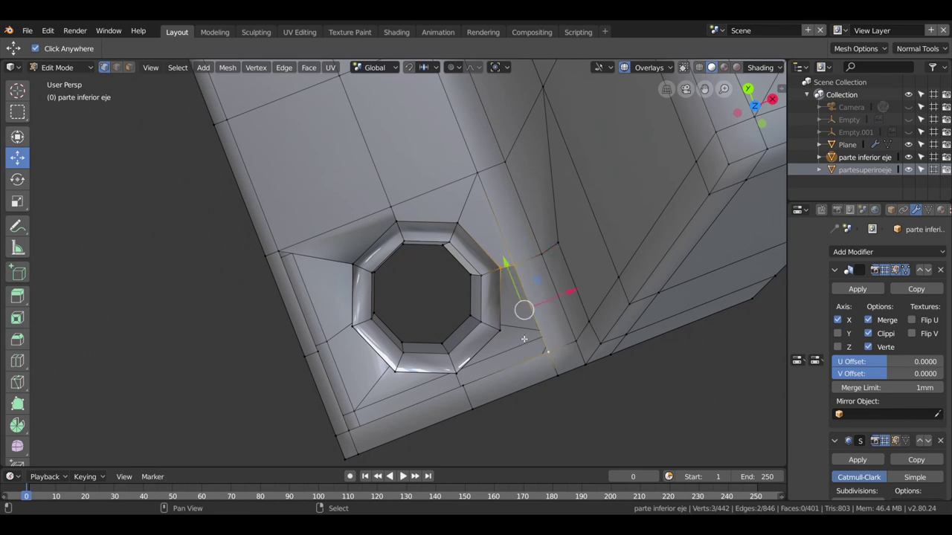
shift+click(501, 333)
key(f)
click(465, 375)
shift+click(555, 354)
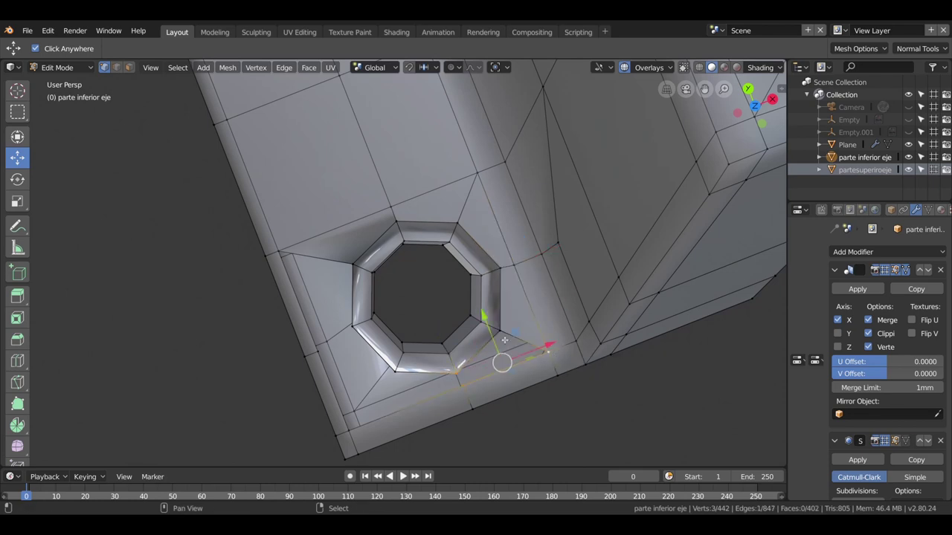
shift+click(502, 333)
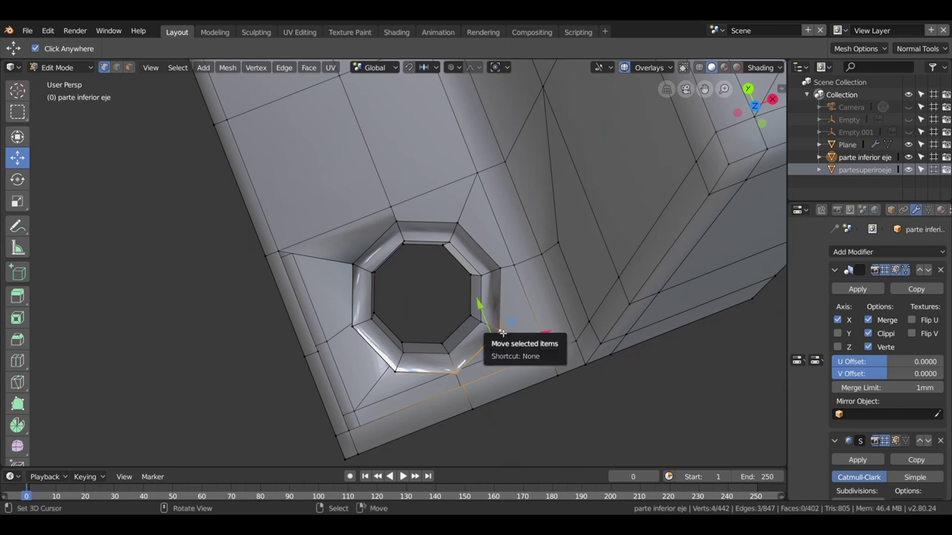
key(f)
click(394, 371)
shift+click(351, 434)
ctrl+click(459, 379)
key(f)
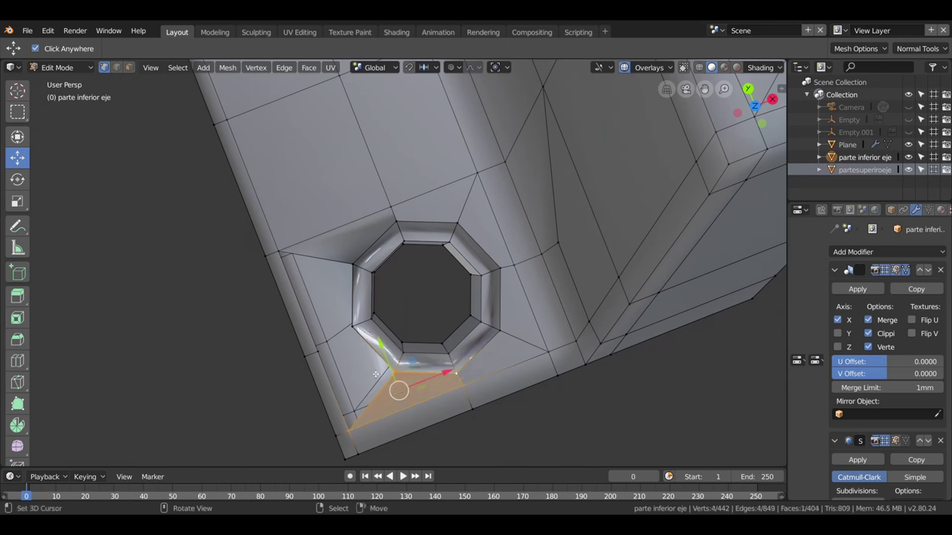
- Fill the corner gap at the hole's lower-left with a face
click(319, 354)
shift+click(352, 327)
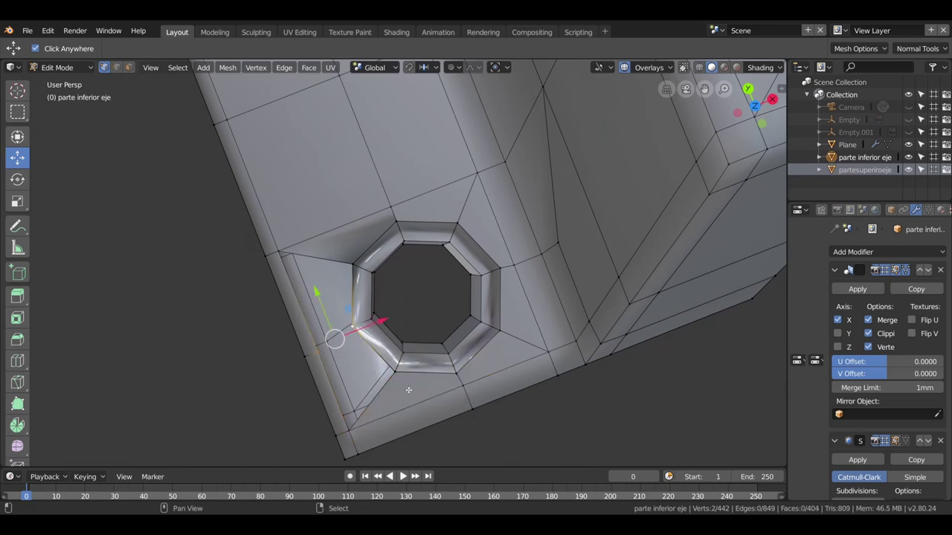
ctrl+click(351, 432)
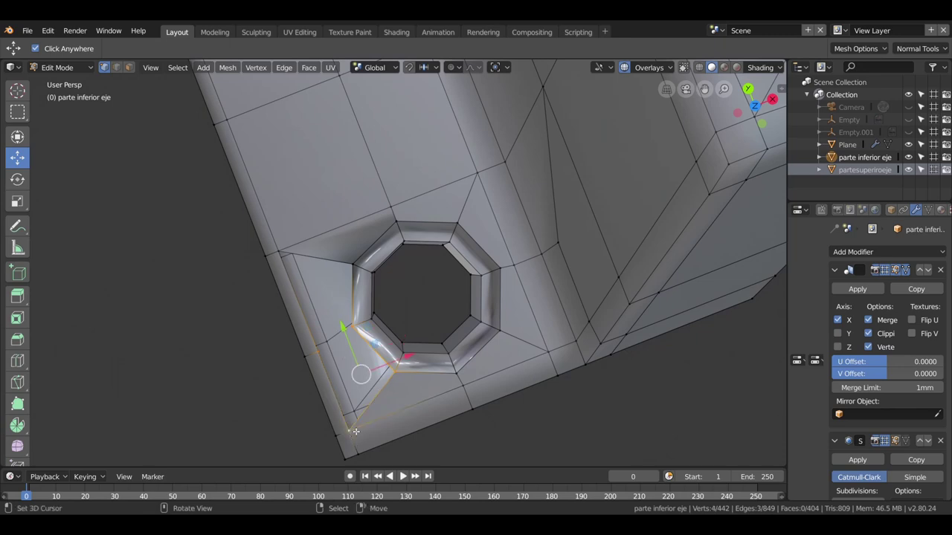
key(f)
click(315, 348)
shift+click(355, 327)
middle_drag(357, 327, 389, 260)
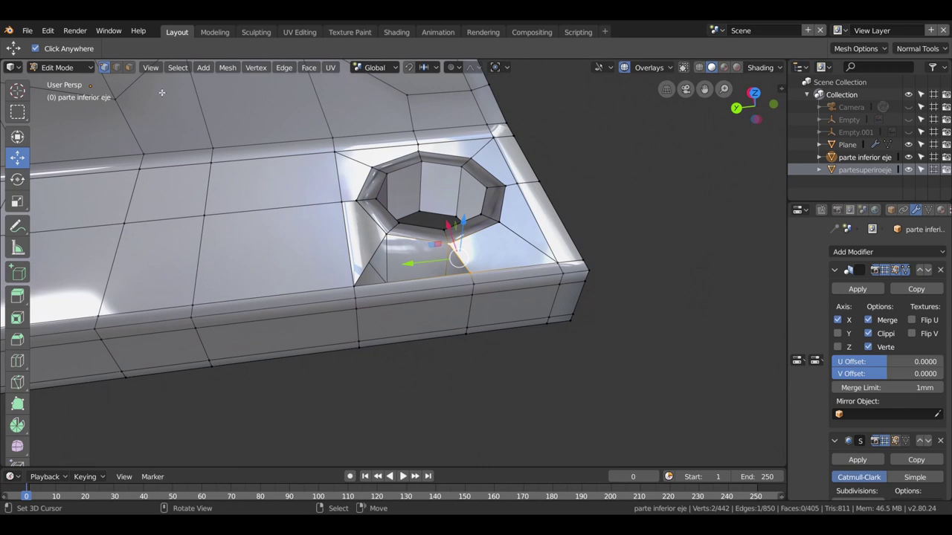
- Select the ring of faces around the hole and delete them
click(128, 67)
click(391, 260)
alt+click(391, 260)
key(x)
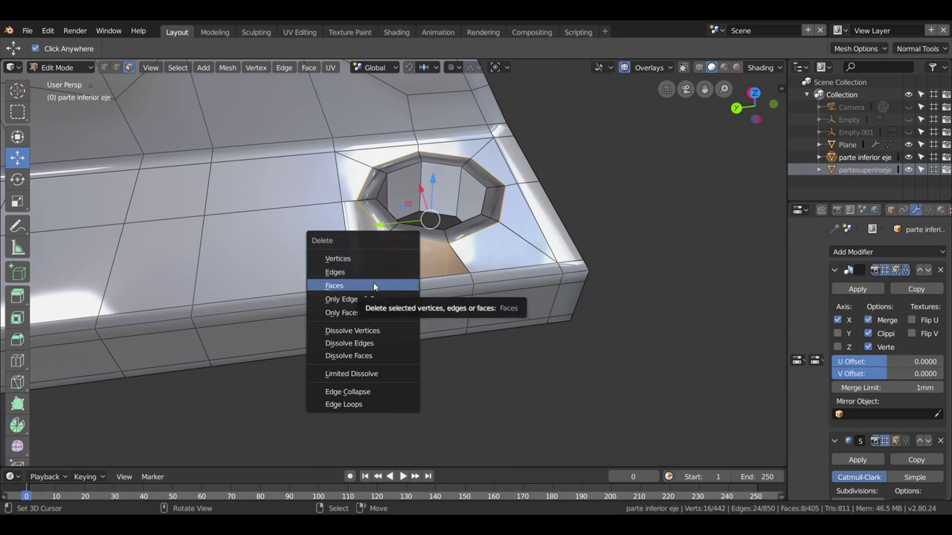
click(374, 287)
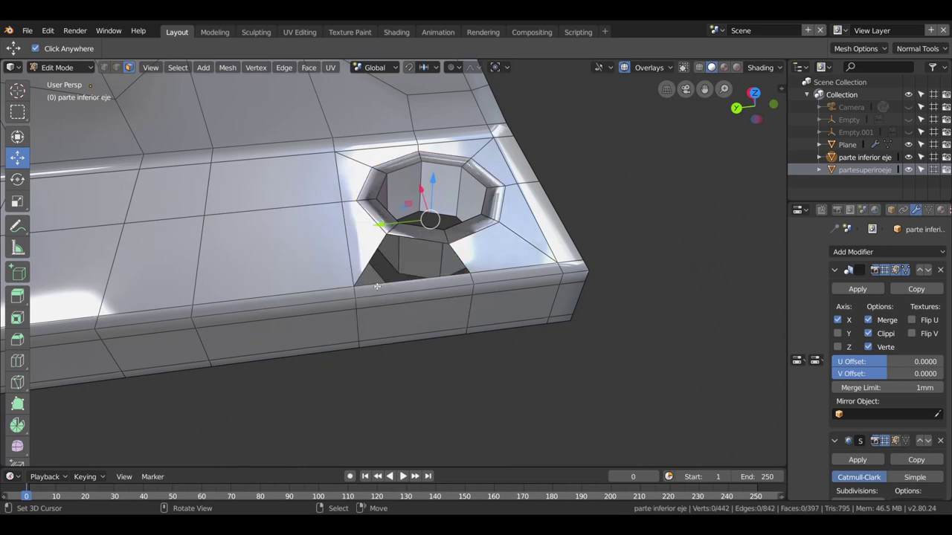
middle_drag(377, 286, 423, 256)
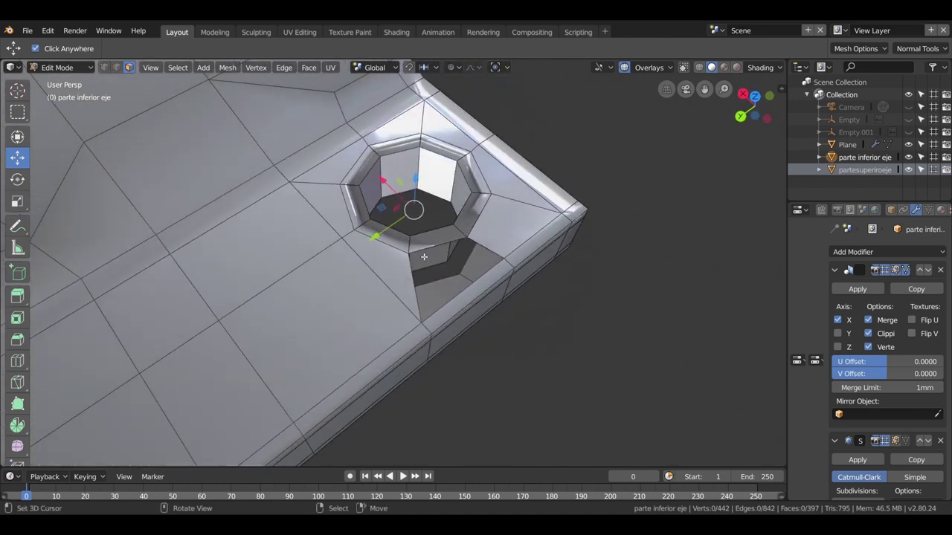
- Select four vertices around the gap beside the hole in vertex mode
click(105, 67)
click(407, 255)
shift+click(467, 236)
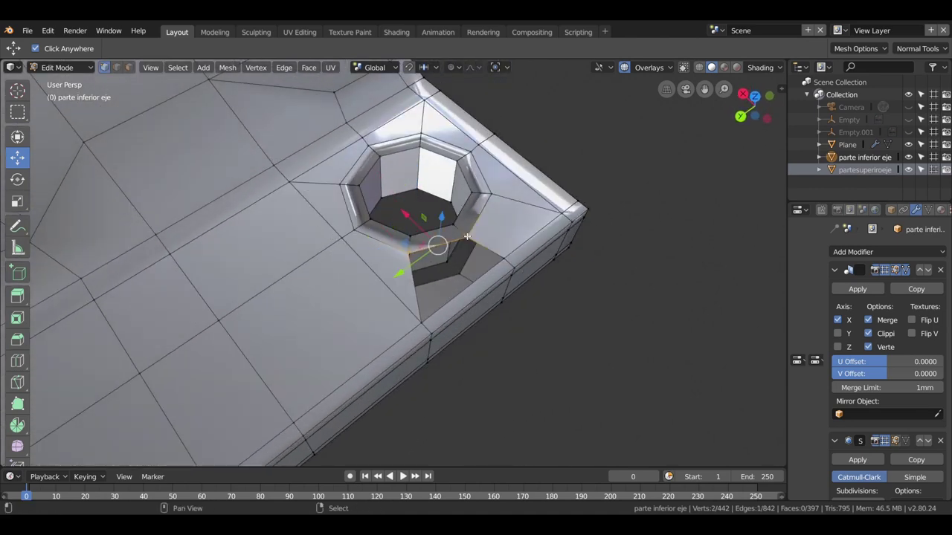
shift+click(508, 260)
shift+click(424, 325)
mouse_move(423, 325)
middle_down()
mouse_move(371, 163)
mouse_move(420, 195)
mouse_move(460, 190)
middle_up()
click(460, 187)
- Fill the first two gaps between the hole rim and the plate surface with faces
shift+click(457, 161)
shift+click(399, 159)
shift+click(408, 182)
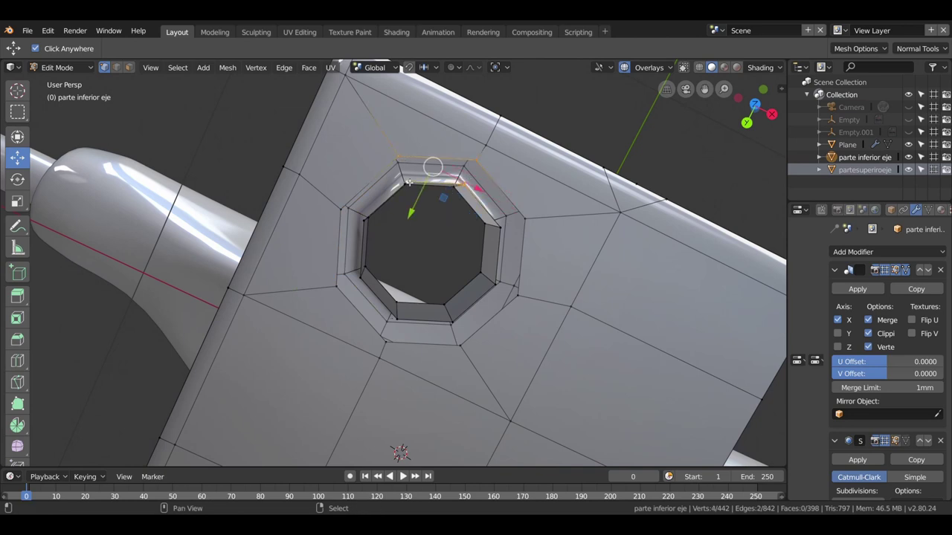
key(f)
click(408, 182)
shift+click(399, 159)
shift+click(342, 206)
shift+click(364, 221)
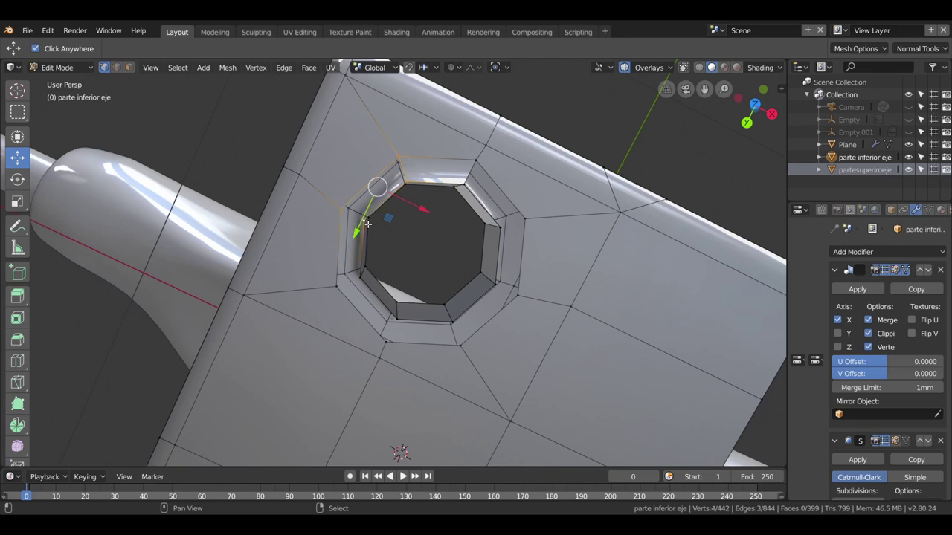
key(f)
- From a lower view, fill two gaps on the hole wall with faces
mouse_move(366, 224)
middle_down()
mouse_move(368, 152)
mouse_move(330, 283)
middle_up()
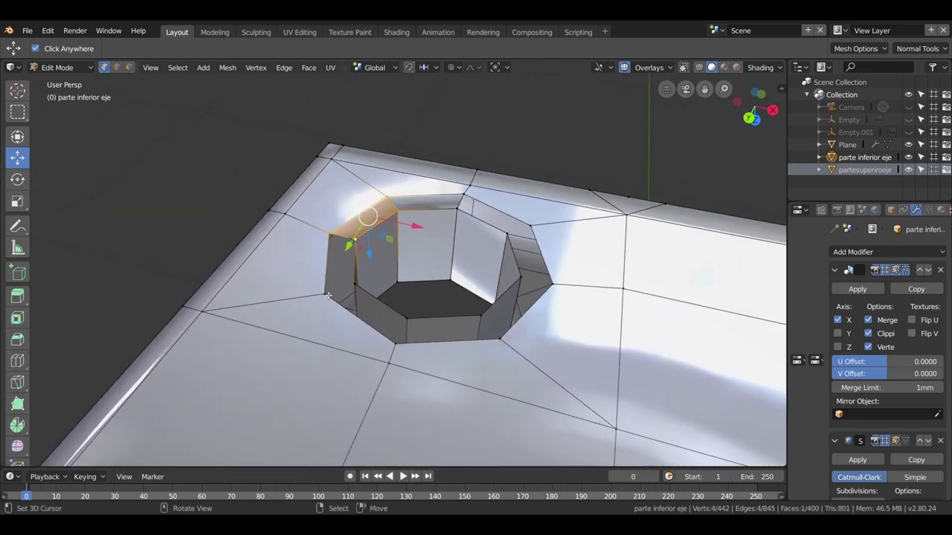
click(327, 296)
shift+click(355, 305)
shift+click(355, 239)
shift+click(331, 234)
key(f)
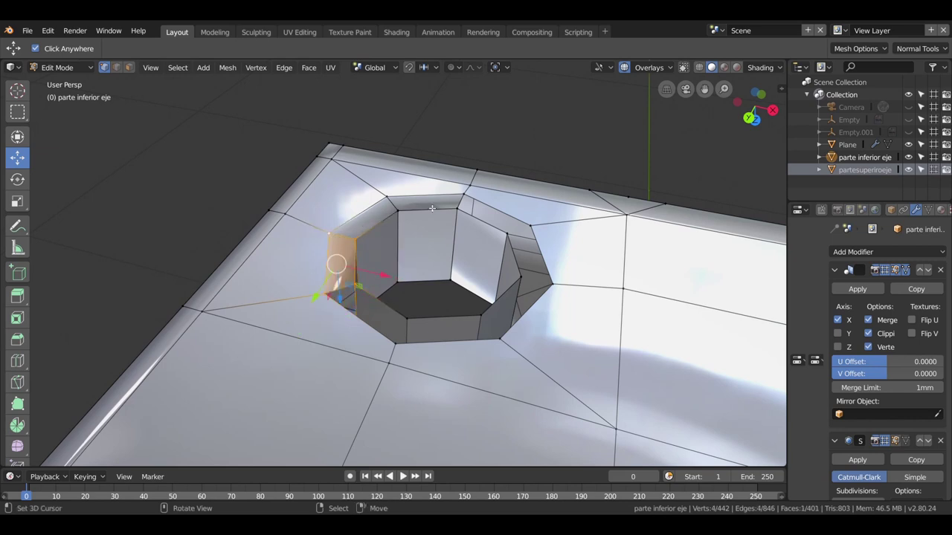
click(355, 290)
shift+click(328, 301)
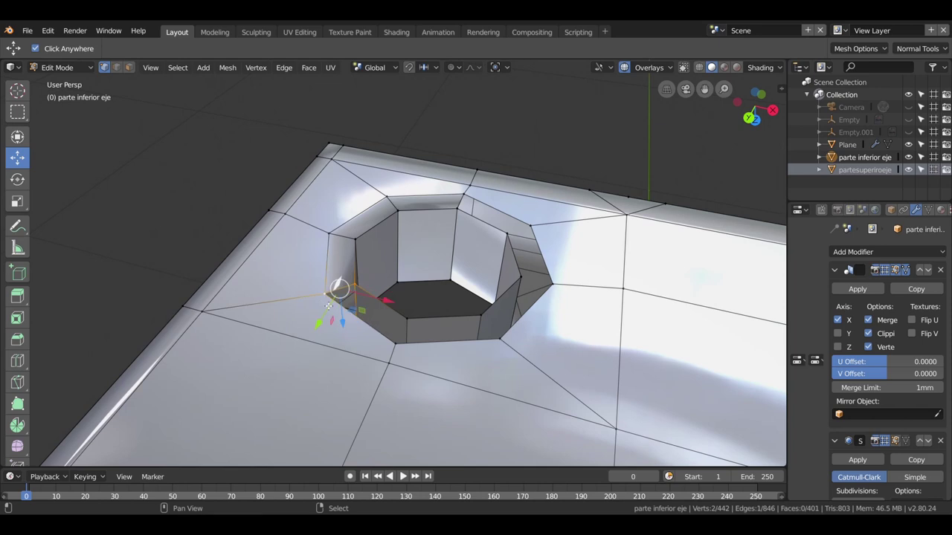
shift+click(398, 347)
shift+click(407, 323)
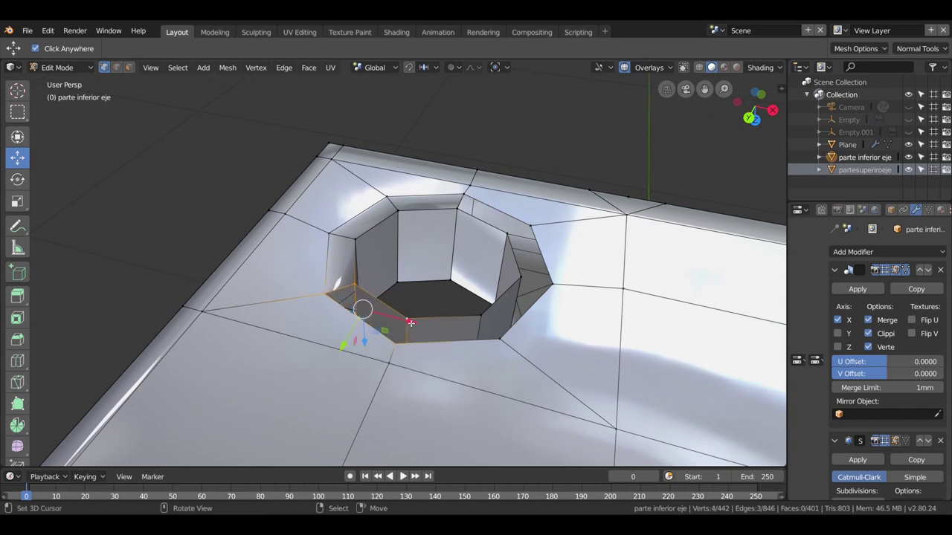
key(f)
- Fill the two gaps along the hole's lower rim with faces
click(398, 346)
shift+click(478, 318)
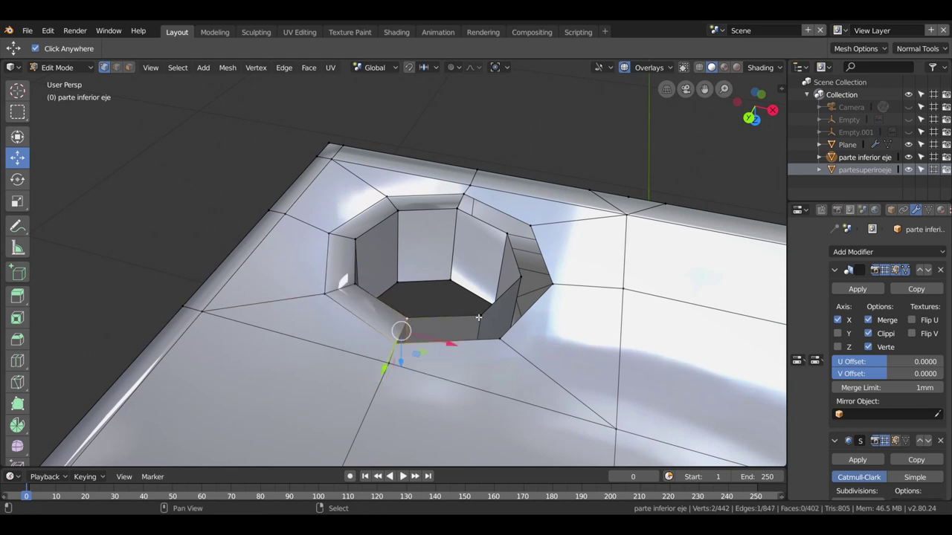
shift+click(484, 318)
shift+click(509, 345)
key(f)
click(484, 318)
shift+click(508, 344)
shift+click(561, 285)
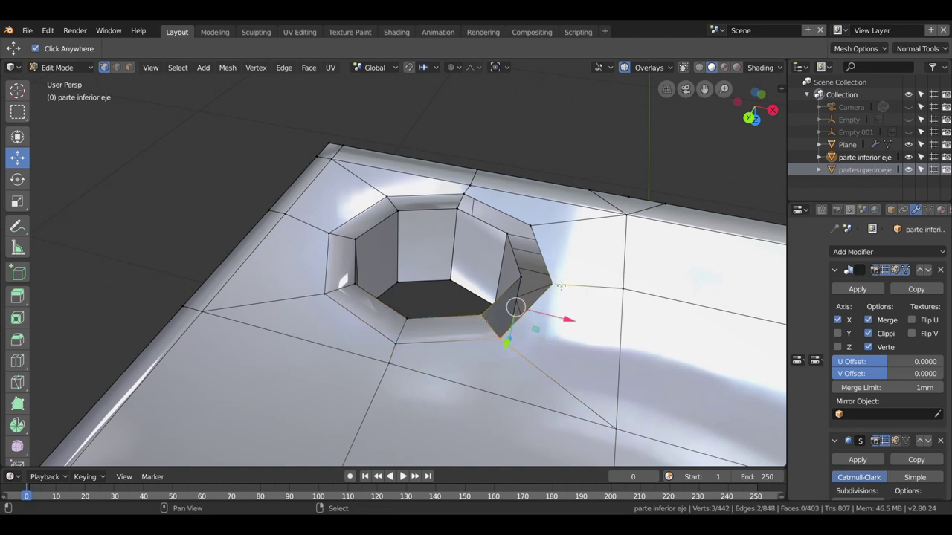
shift+click(524, 278)
key(f)
- Fill the triangular gap on the right and the last remaining gap around the hole
click(508, 239)
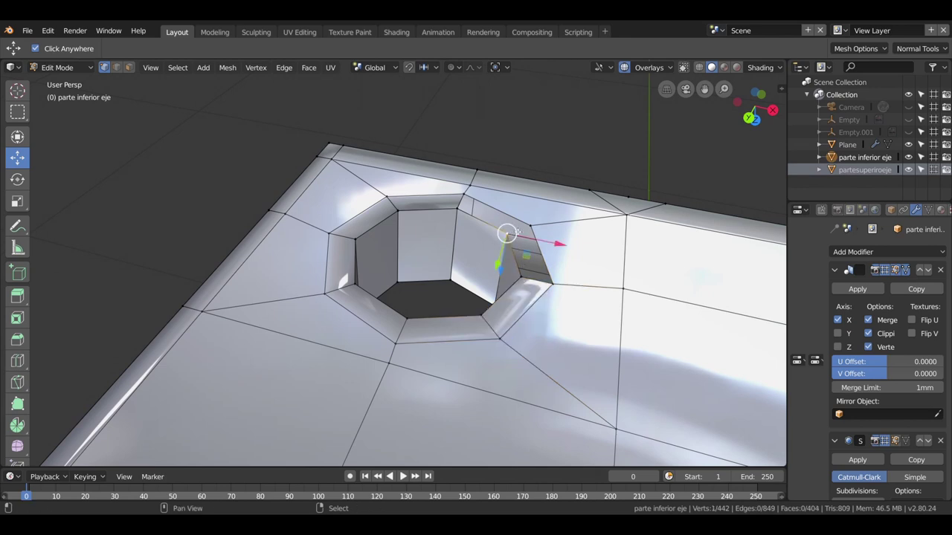
shift+click(530, 225)
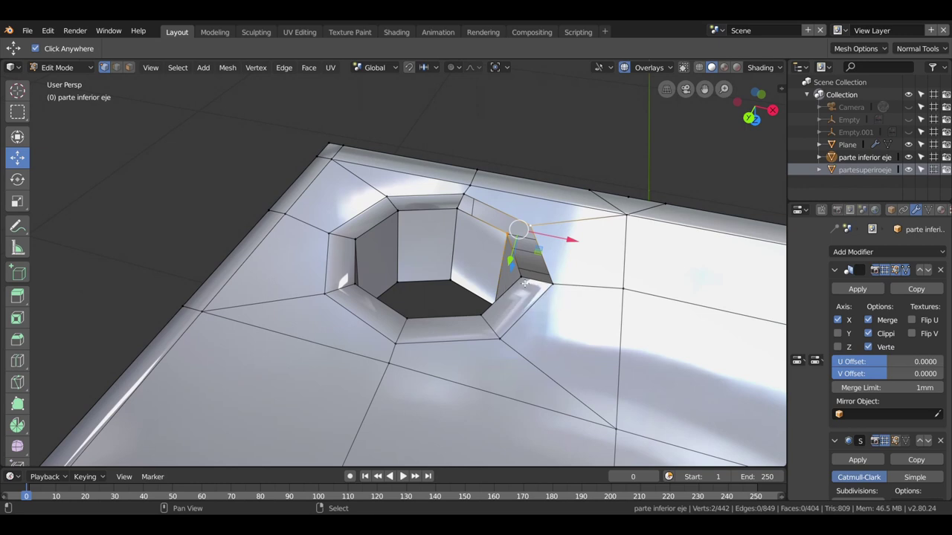
shift+click(554, 287)
key(f)
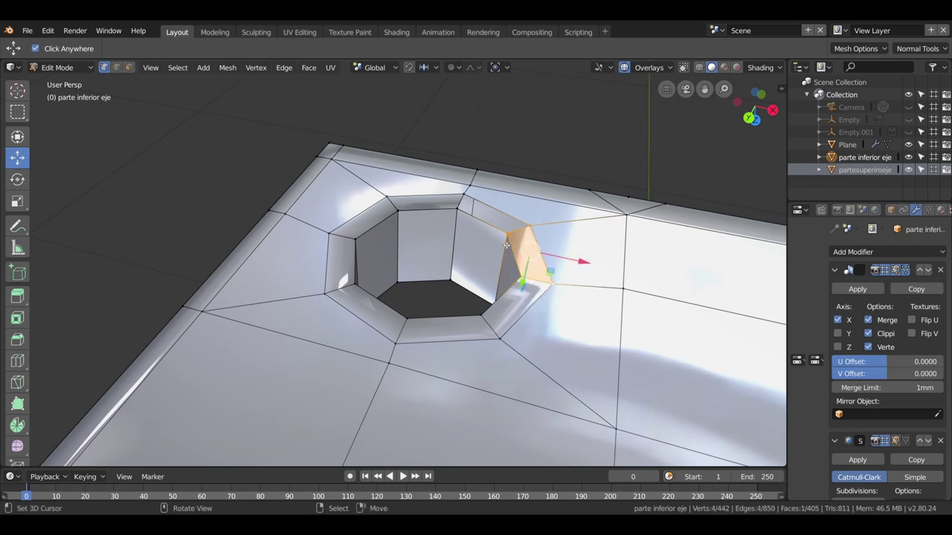
shift+click(554, 287)
shift+click(465, 198)
shift+click(462, 210)
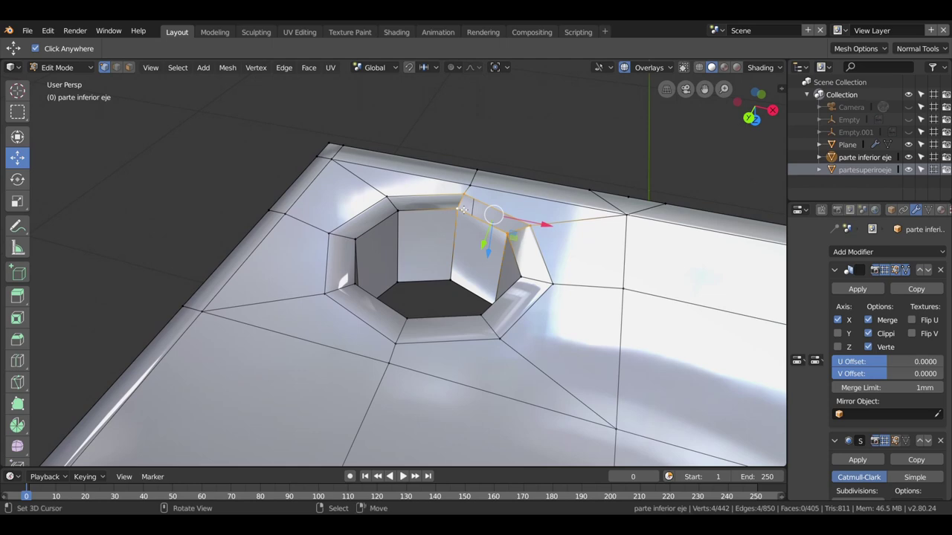
key(f)
middle_drag(462, 210, 318, 360)
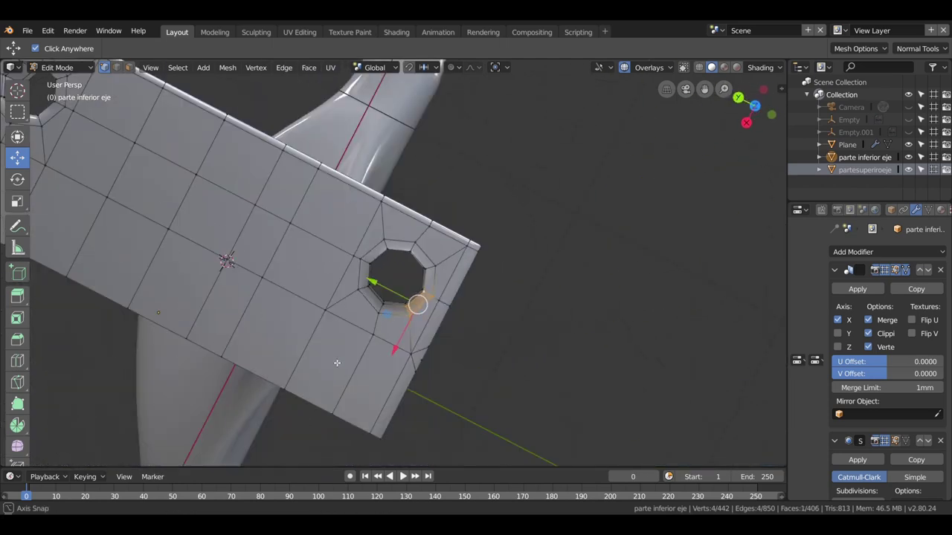
- Select the whole plate, recalculate its normals, and return to Object Mode
key(a)
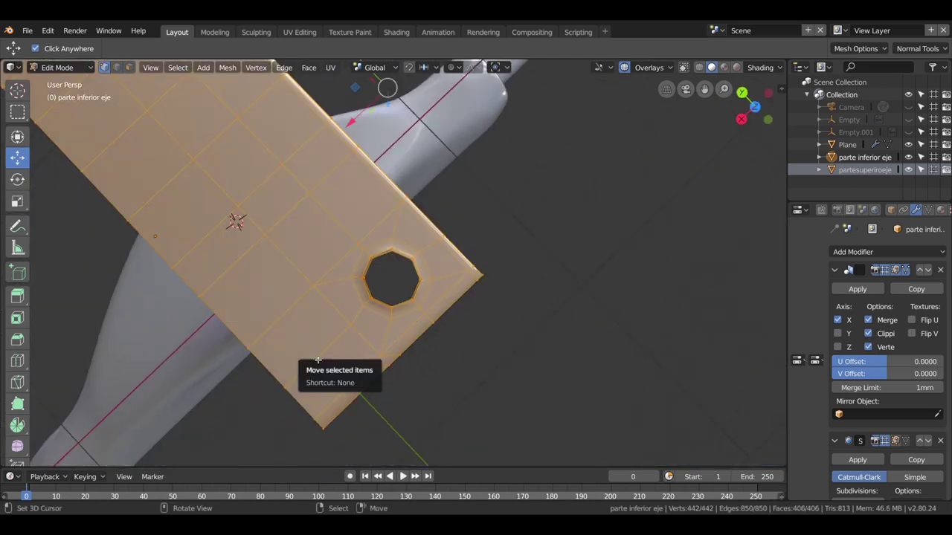
key(shift+n)
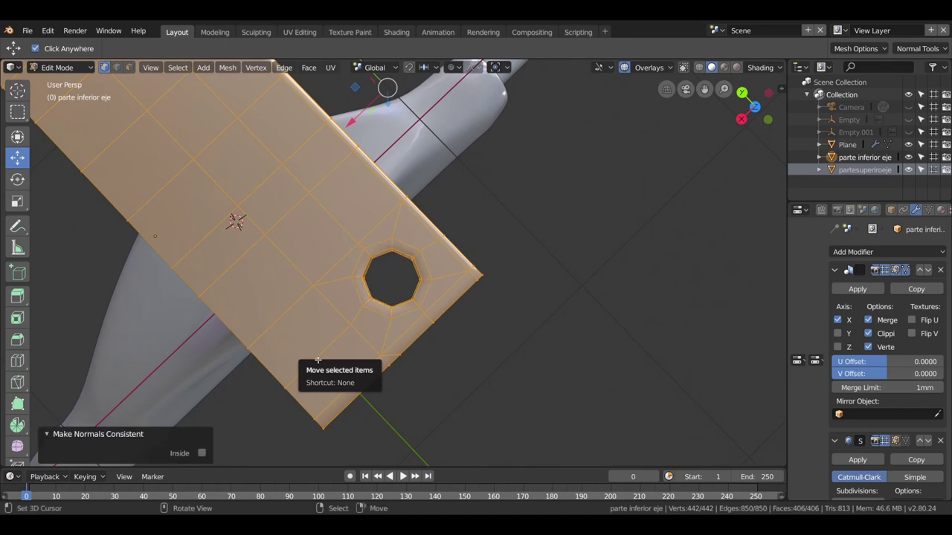
key(Tab)
mouse_move(317, 360)
middle_down()
mouse_move(382, 209)
mouse_move(298, 216)
mouse_move(216, 251)
mouse_move(325, 230)
mouse_move(362, 197)
middle_up()
- Apply Smooth Shading to the base plate
right_click(356, 214)
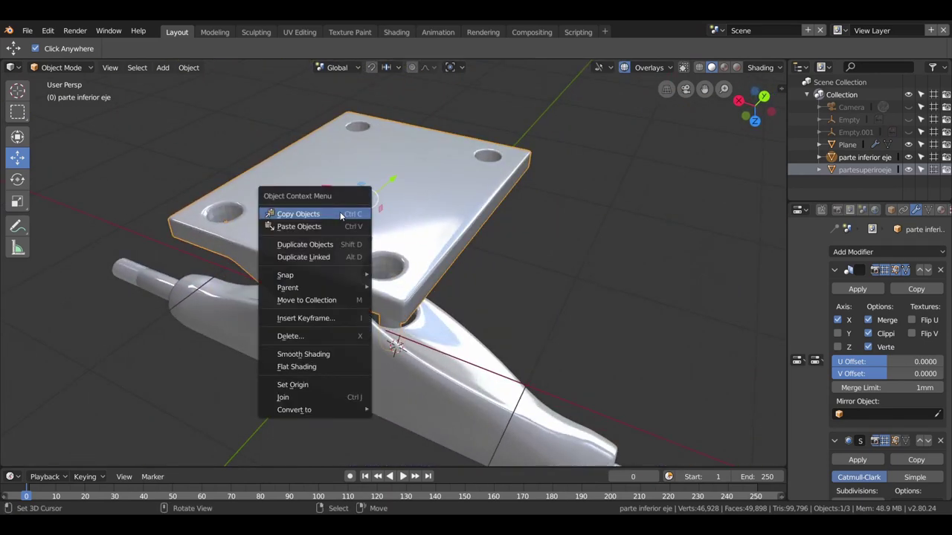
click(343, 356)
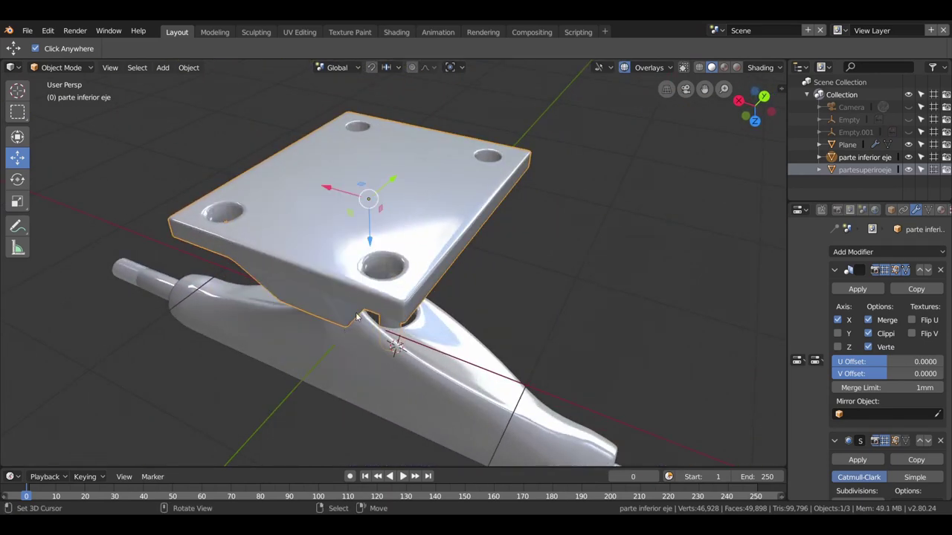
mouse_move(381, 263)
middle_down()
mouse_move(435, 214)
mouse_move(401, 253)
middle_up()
- Re-enter Edit Mode on the plate, zoom in on the hole, and start a loop cut
key(Tab)
scroll(394, 257, up, 2)
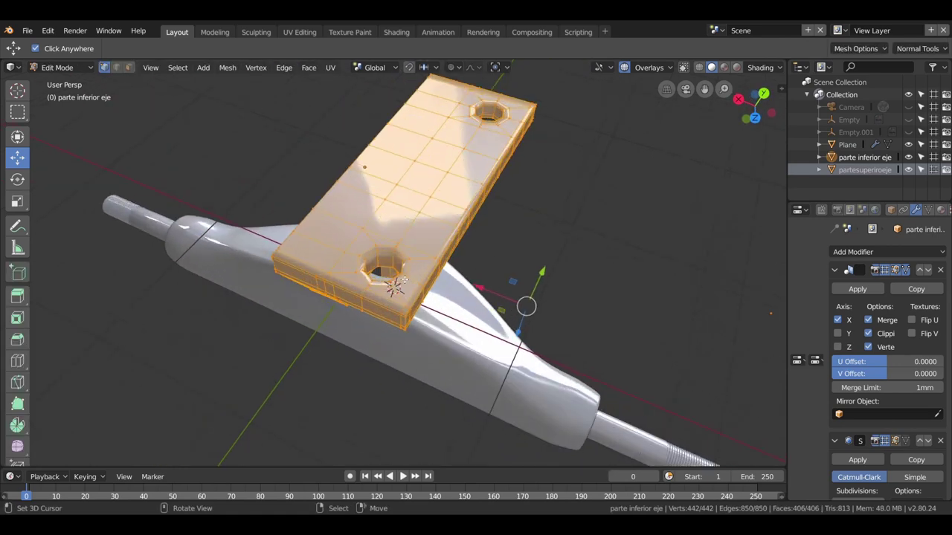
scroll(393, 258, up, 3)
scroll(391, 260, up, 3)
key(ctrl+r)
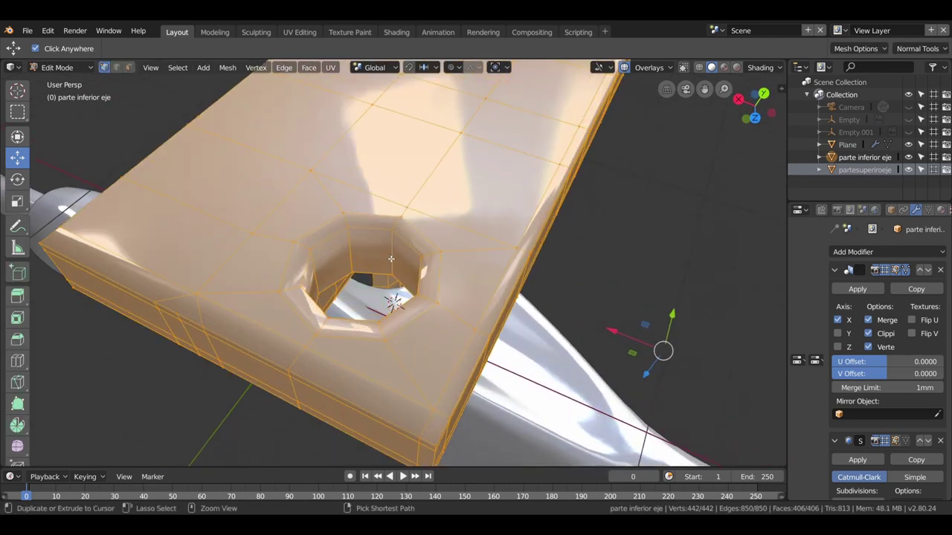
- Place a loop cut inside the hole, slide it deeper, and check the result in Object Mode
click(391, 252)
click(392, 242)
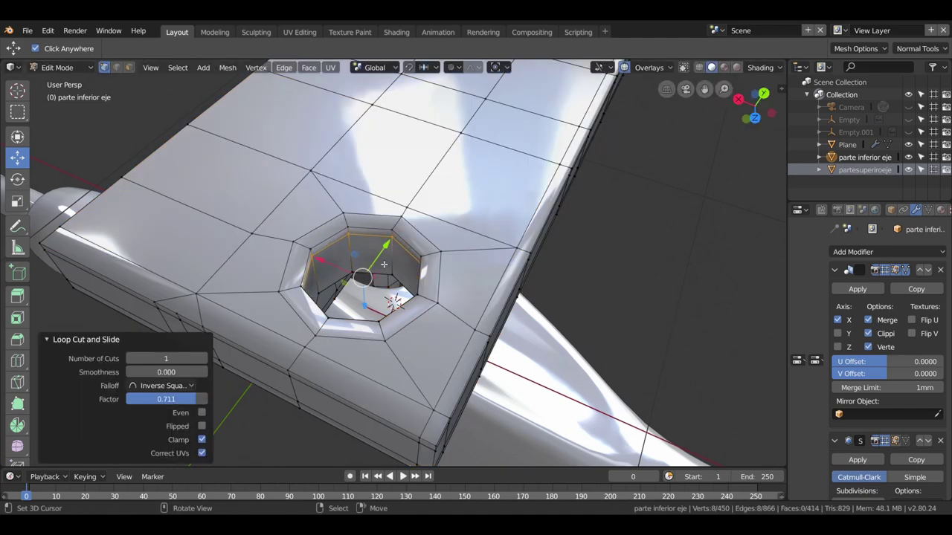
key(g)
key(g)
click(394, 275)
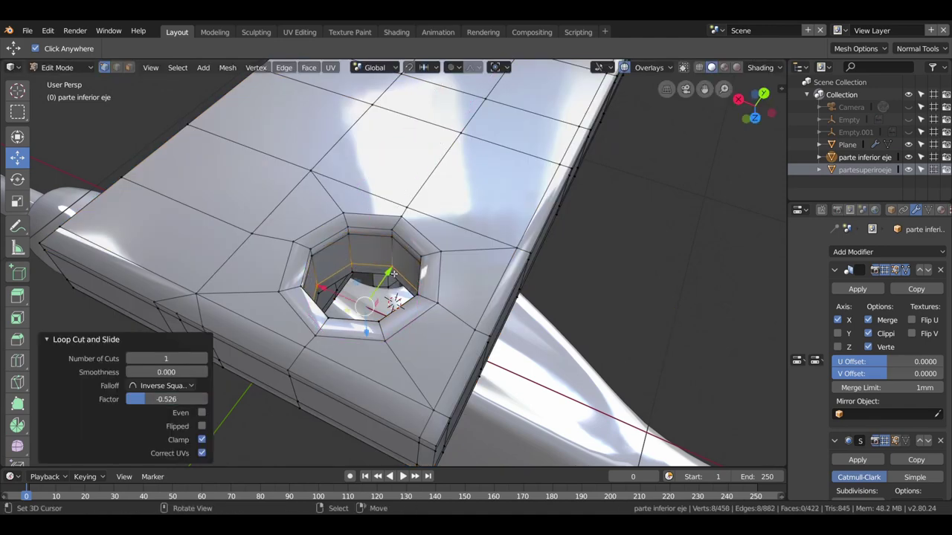
key(Tab)
scroll(389, 267, down, 4)
scroll(371, 275, down, 3)
mouse_move(356, 280)
middle_down()
mouse_move(289, 275)
mouse_move(355, 279)
middle_up()
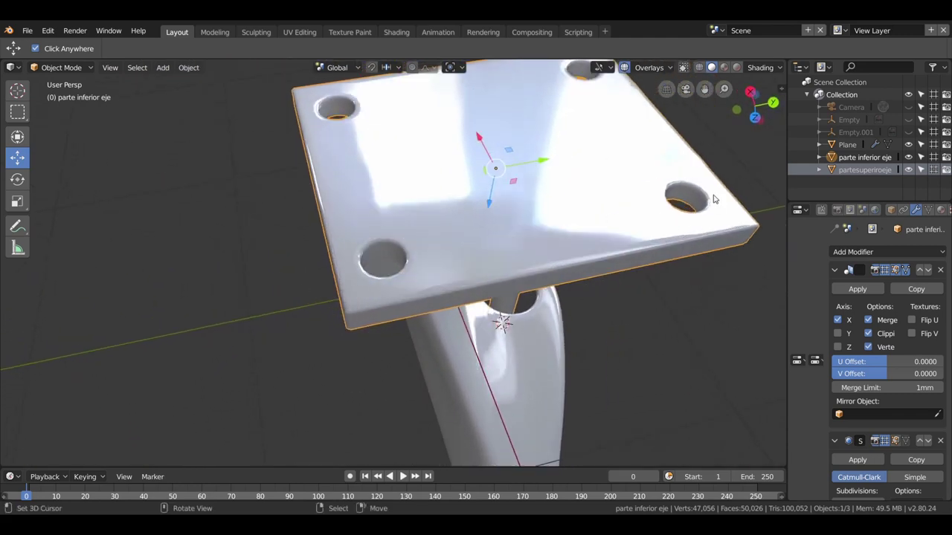
scroll(484, 254, up, 2)
scroll(465, 265, up, 2)
scroll(464, 264, up, 1)
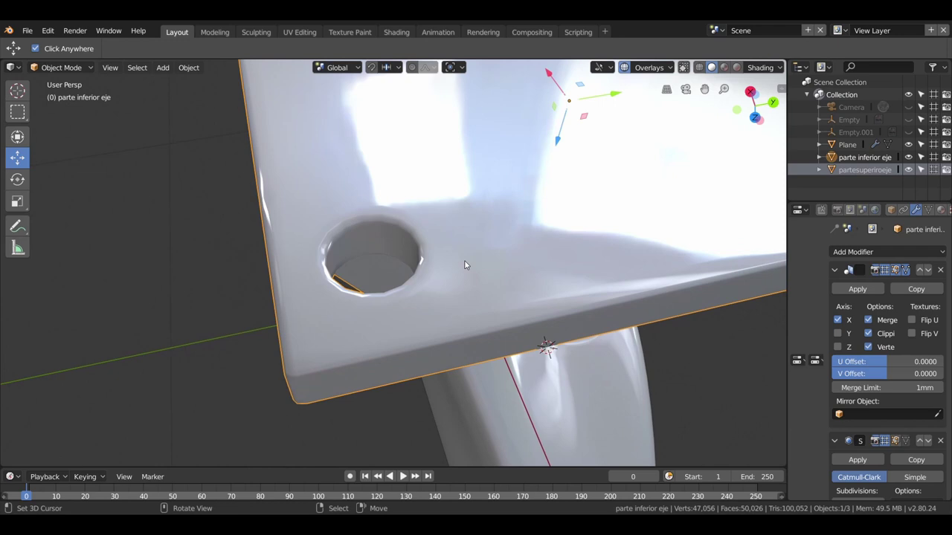
- Add a second loop cut hugging the hole edge and view the sharper hole in Object Mode
key(Tab)
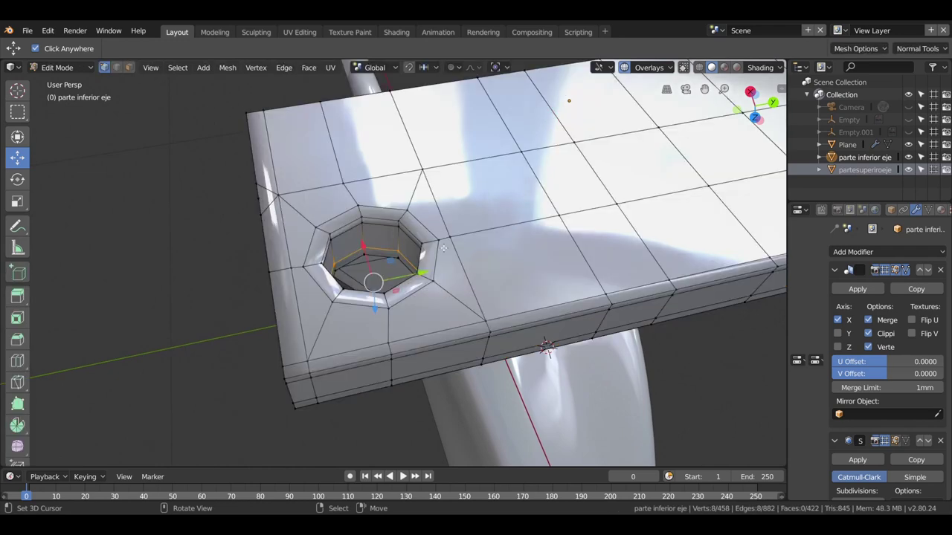
key(ctrl+r)
click(434, 245)
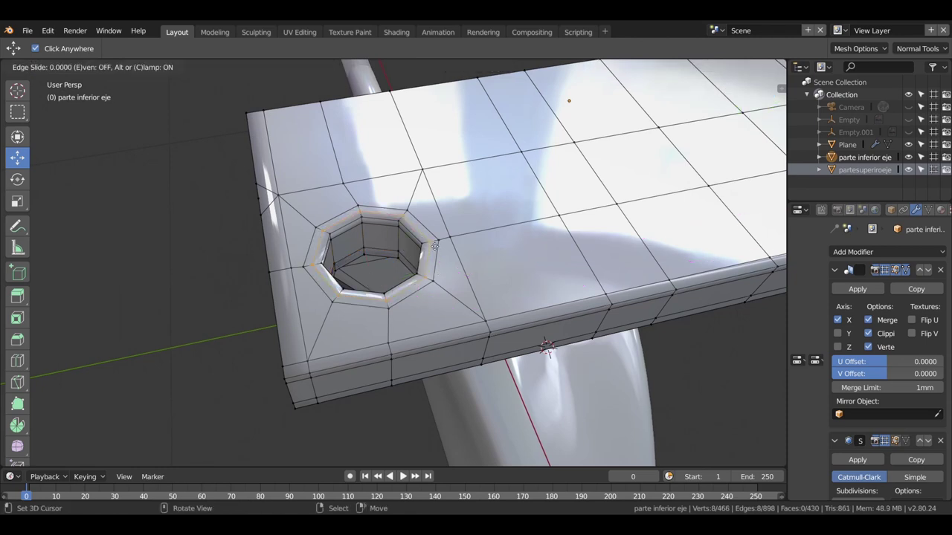
click(438, 256)
key(Tab)
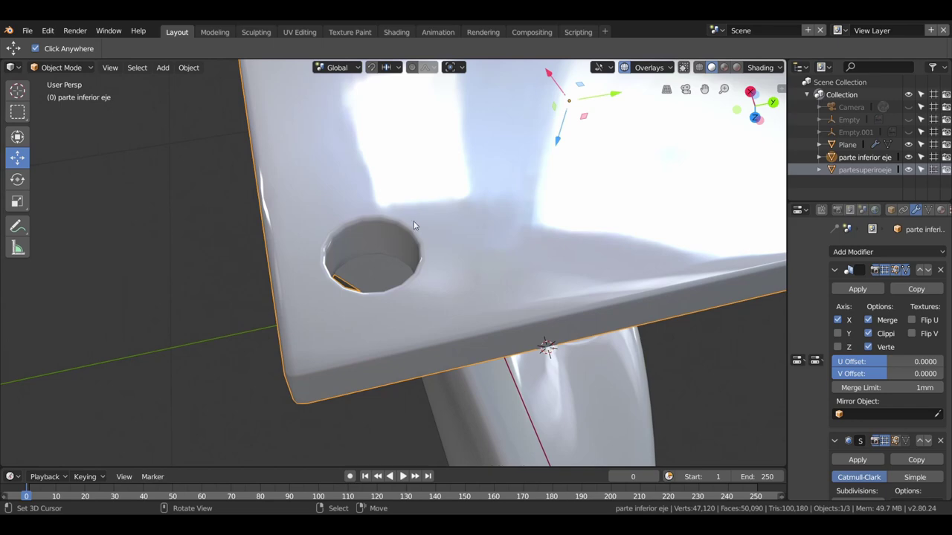
scroll(414, 226, down, 5)
mouse_move(414, 225)
middle_down()
mouse_move(504, 220)
mouse_move(424, 279)
middle_up()
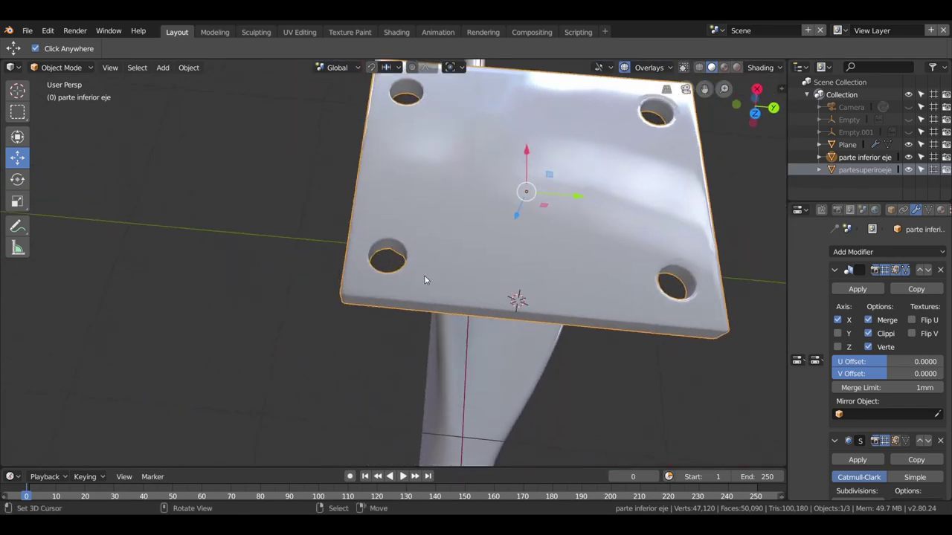
- Dissolve the selected extra edges around the hole
key(Tab)
key(x)
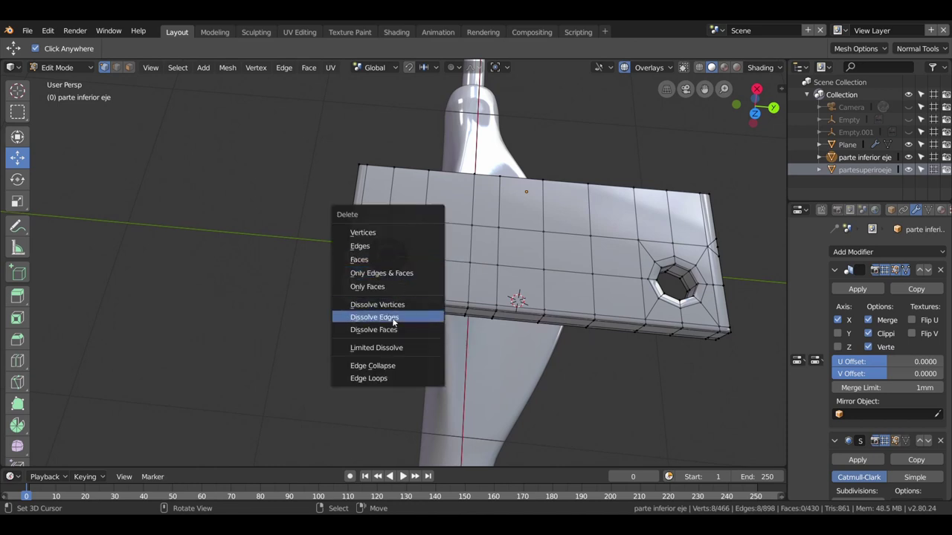
click(394, 321)
scroll(431, 306, up, 1)
scroll(431, 306, up, 3)
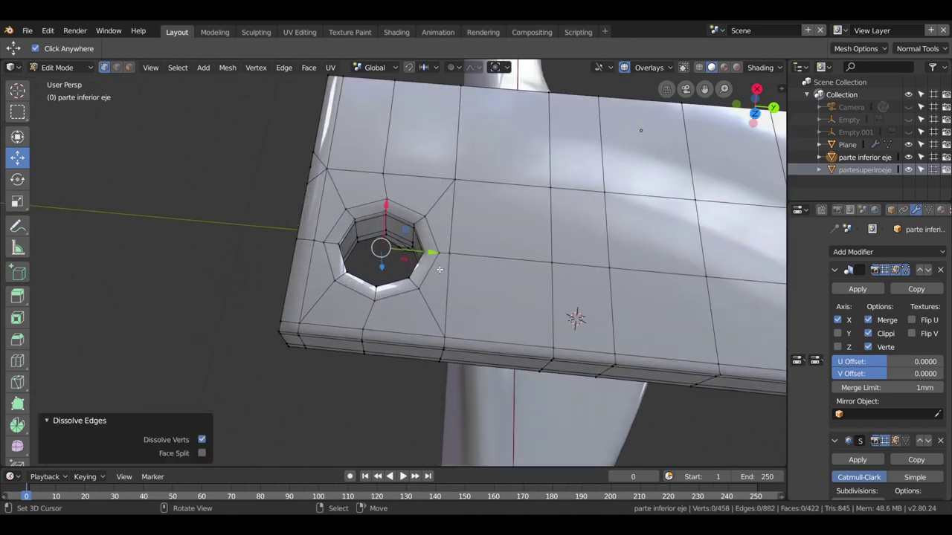
scroll(478, 274, down, 4)
mouse_move(478, 274)
middle_down()
mouse_move(558, 213)
mouse_move(343, 322)
mouse_move(421, 335)
mouse_move(505, 317)
mouse_move(519, 302)
middle_up()
- Check top and side views, then dissolve the edge loop around a bolt hole
key(KP_7)
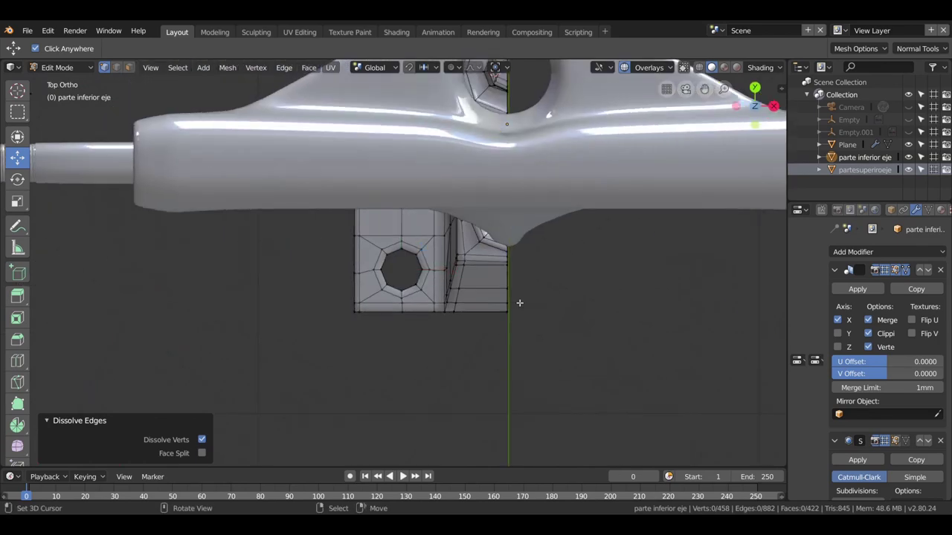
key(KP_3)
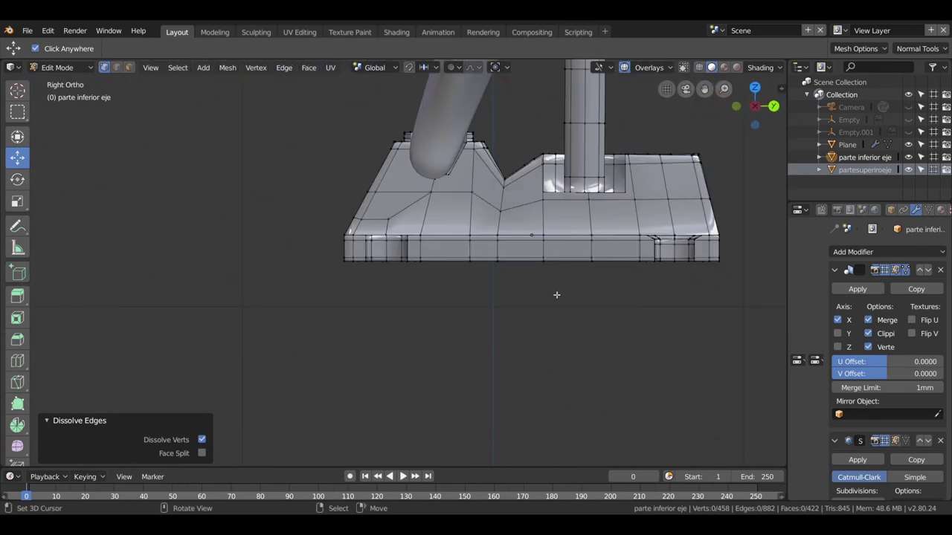
key(ctrl+KP_3)
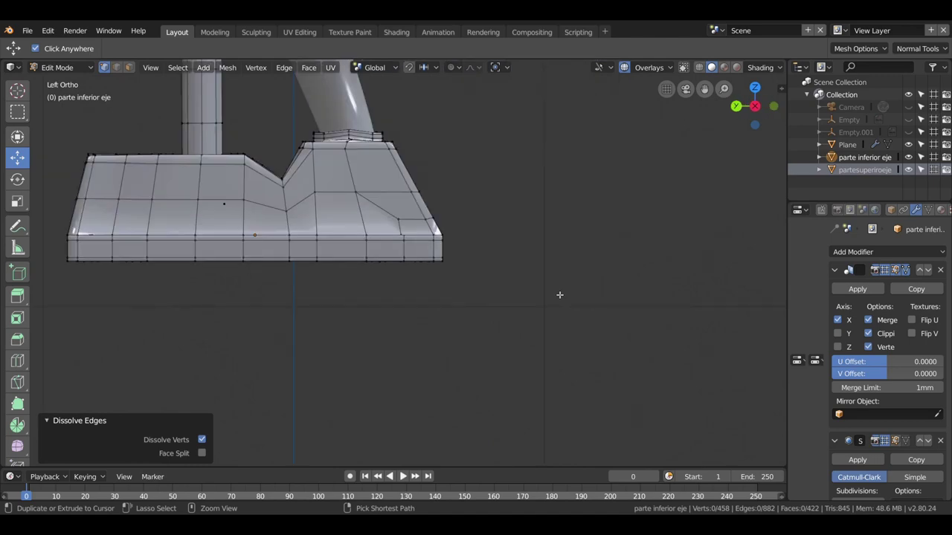
middle_drag(541, 302, 394, 322)
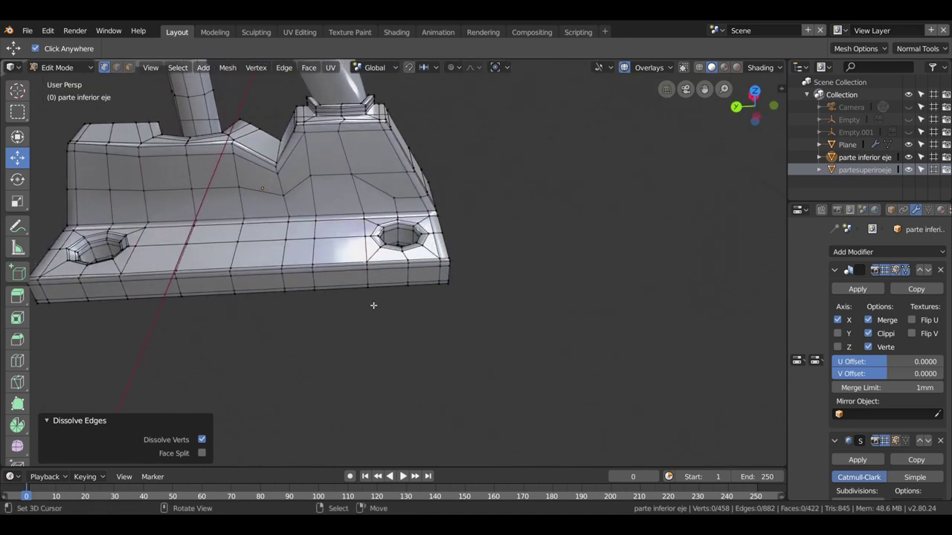
scroll(408, 235, up, 3)
scroll(379, 203, up, 2)
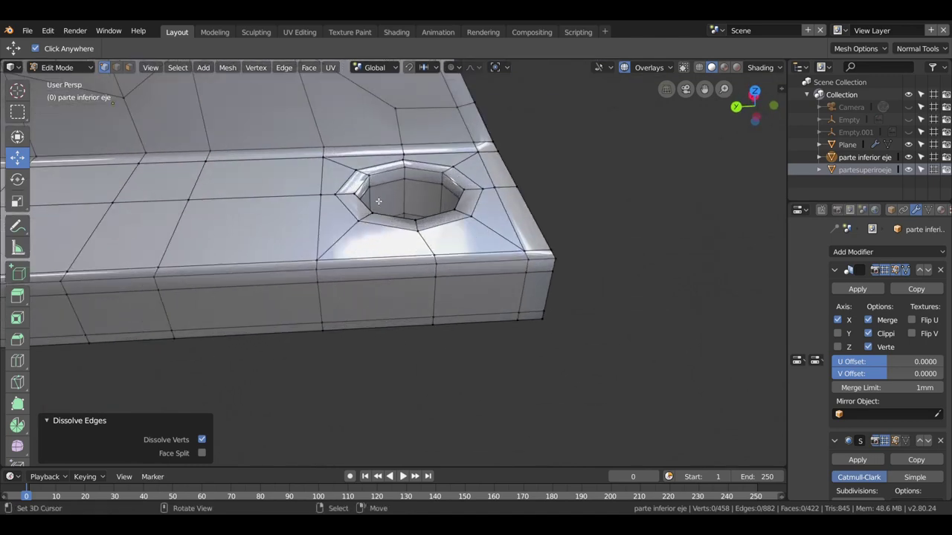
alt+click(377, 188)
alt+click(378, 189)
key(x)
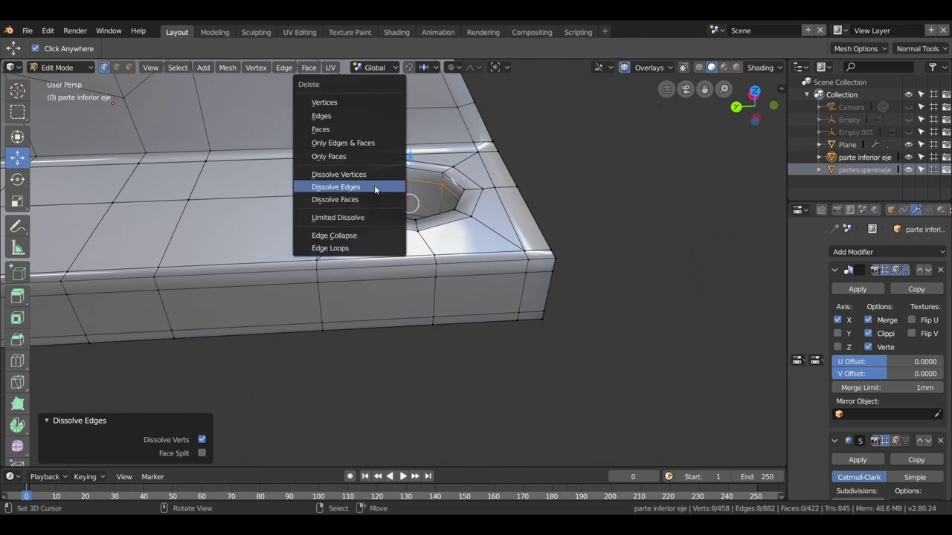
click(374, 185)
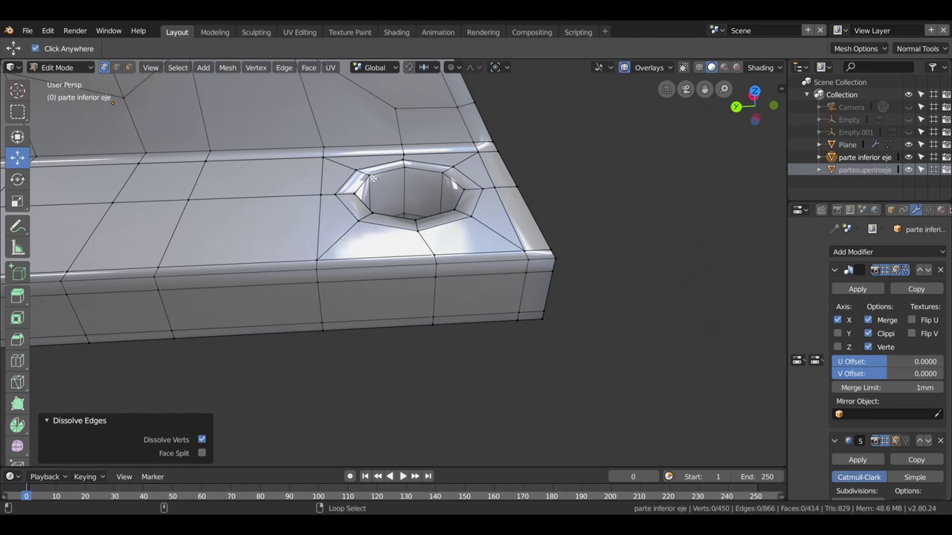
alt+click(386, 183)
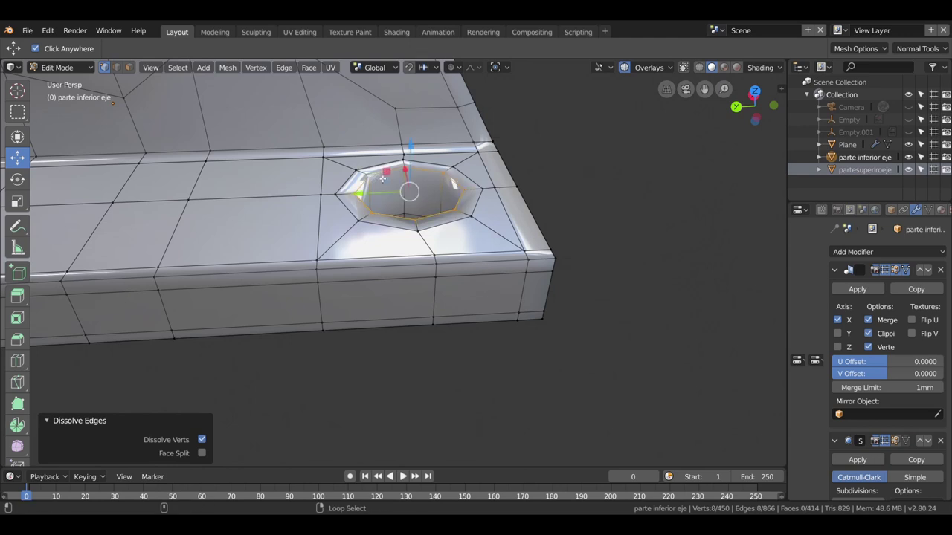
- In Left Ortho wireframe, move the hole's inner loop down 1.5 cm along Z
key(ctrl+KP_3)
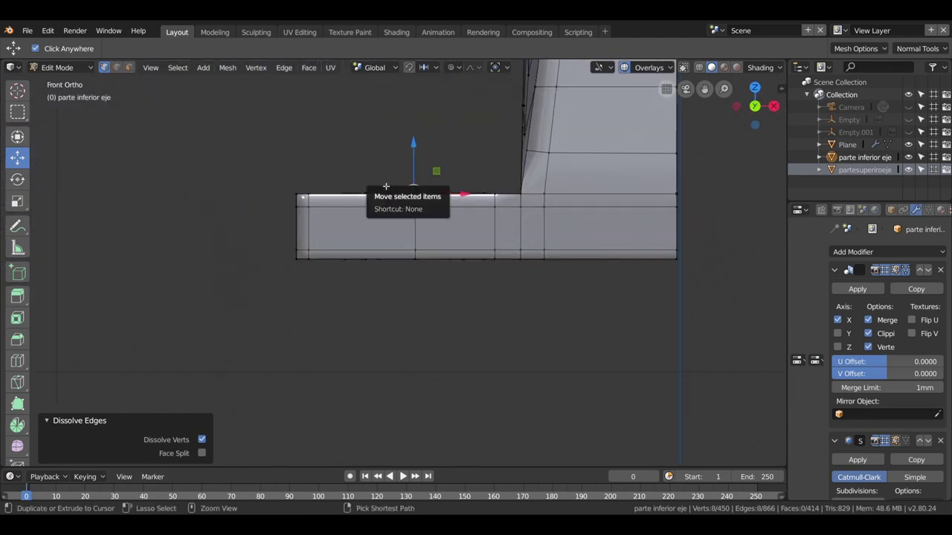
key(z)
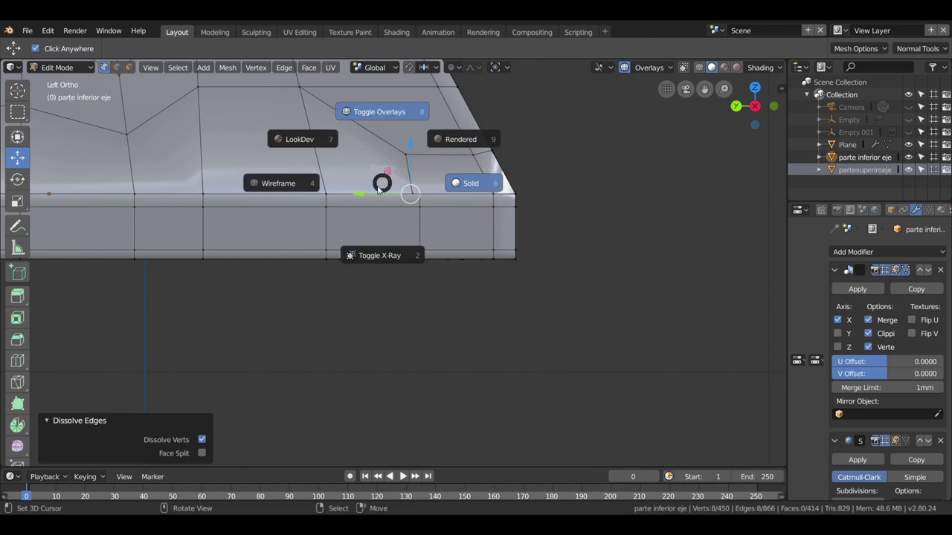
click(290, 186)
shift+middle_drag(322, 224, 566, 221)
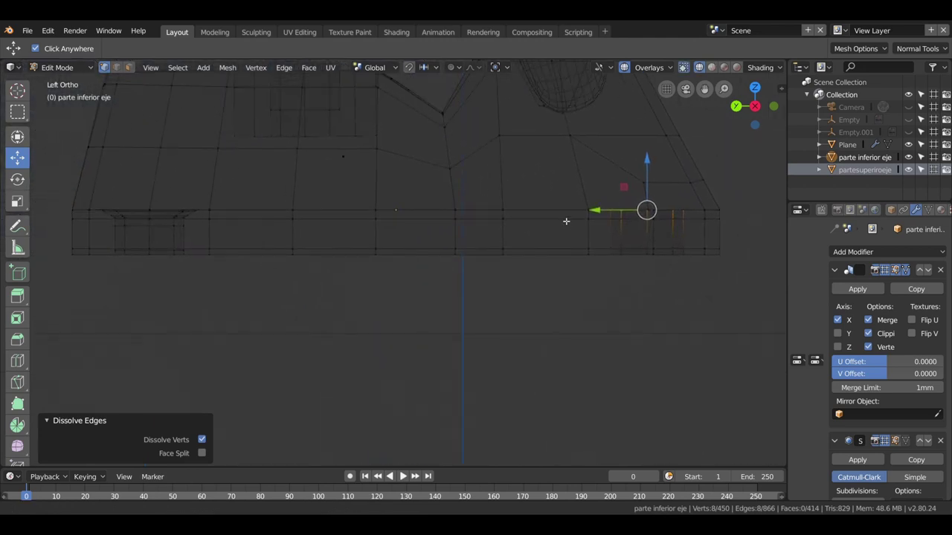
shift+middle_drag(566, 220, 446, 206)
drag(528, 149, 526, 157)
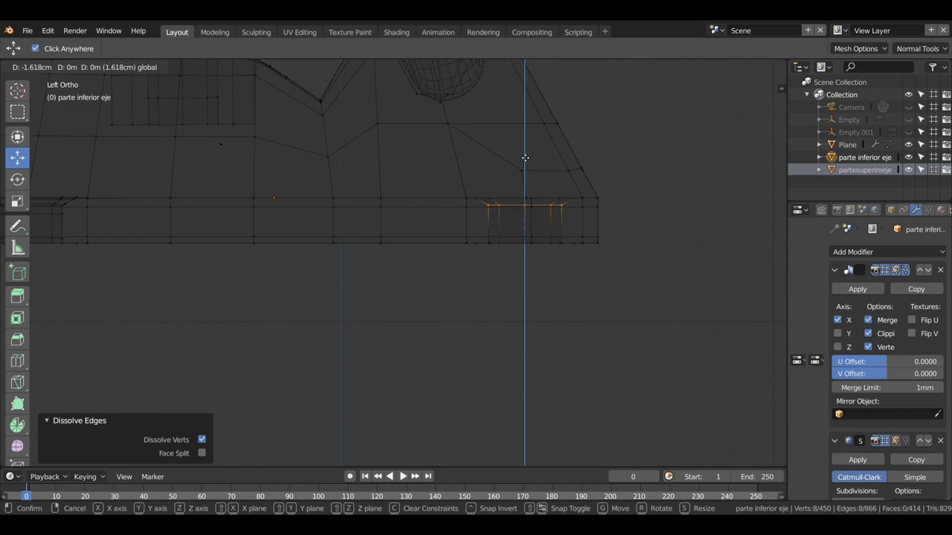
click(525, 158)
middle_drag(525, 158, 506, 300)
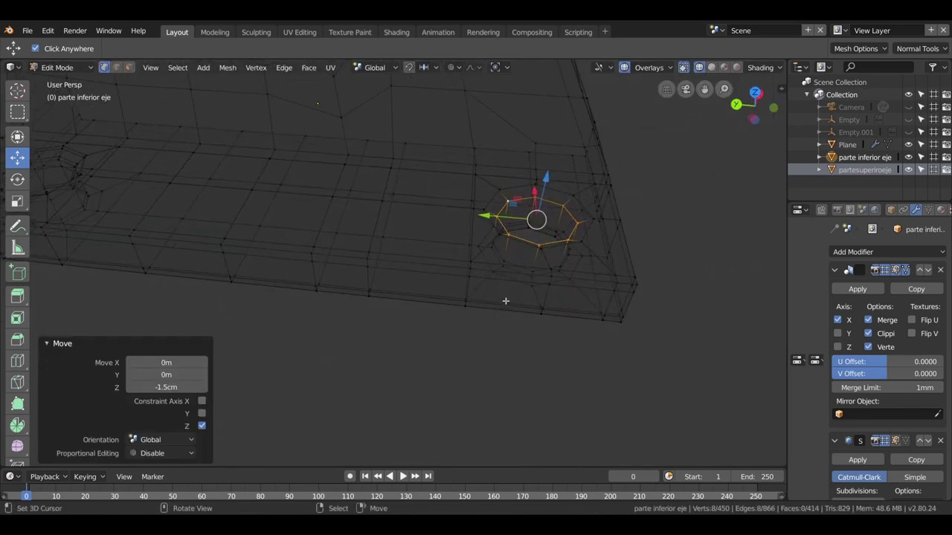
- Return to Object Mode with Solid shading to inspect the deepened hole
key(Tab)
key(z)
click(614, 278)
mouse_move(614, 278)
middle_down()
mouse_move(614, 247)
mouse_move(467, 265)
middle_up()
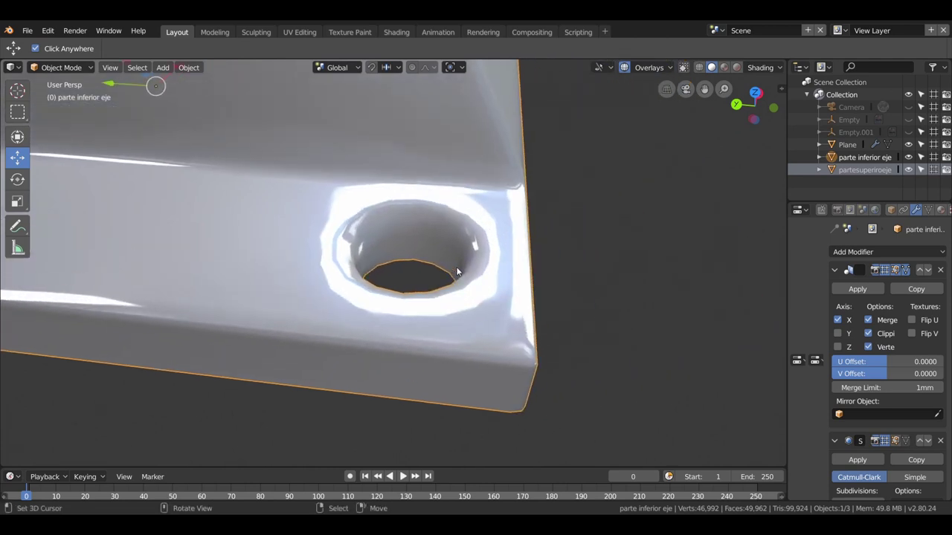
- Add three loop cuts inside the bolt hole, slide them toward the rim, and exit Edit Mode
key(Tab)
key(ctrl+r)
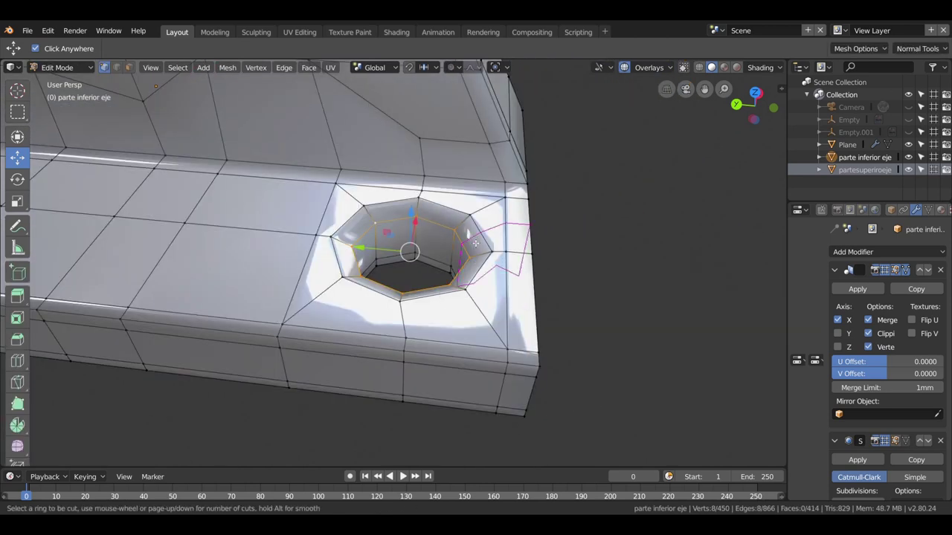
click(469, 238)
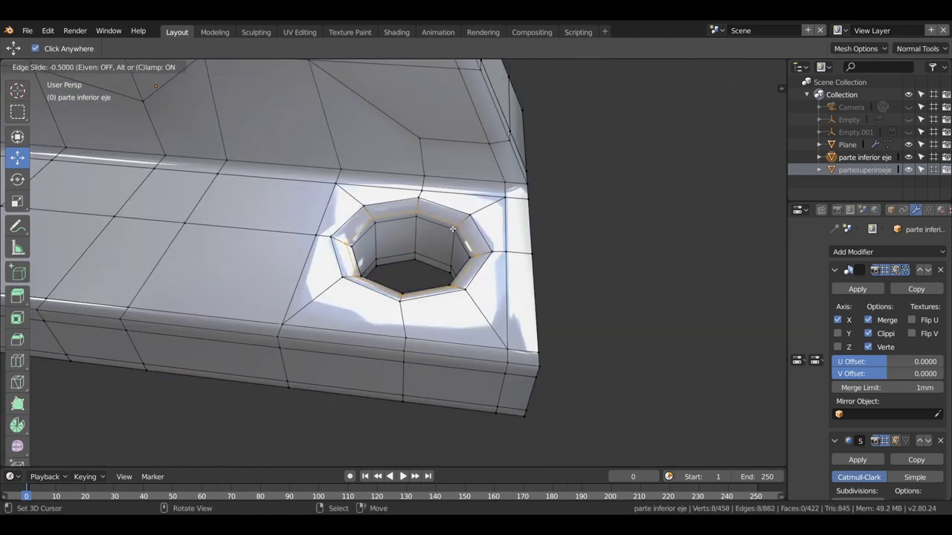
click(464, 228)
key(ctrl+r)
click(431, 238)
click(439, 239)
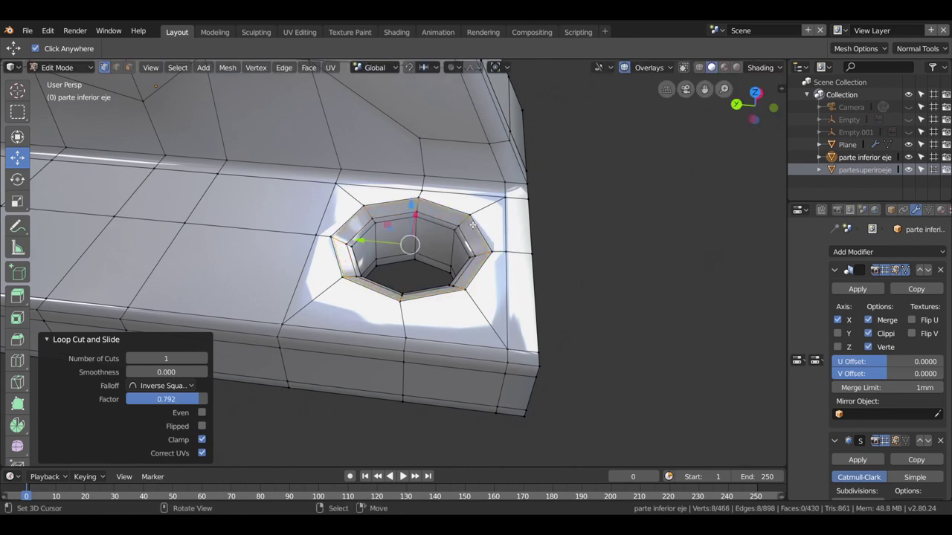
key(ctrl+r)
click(421, 230)
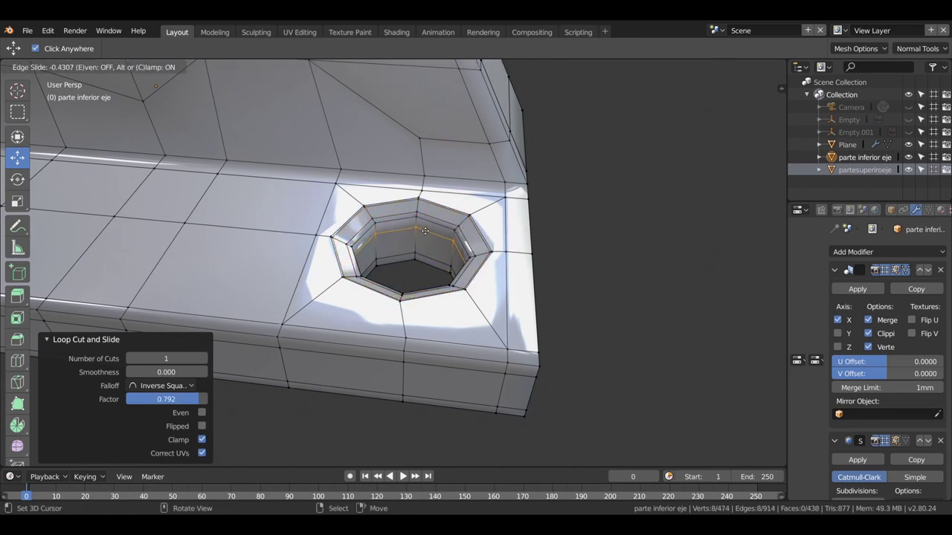
click(424, 229)
key(Tab)
scroll(407, 264, down, 6)
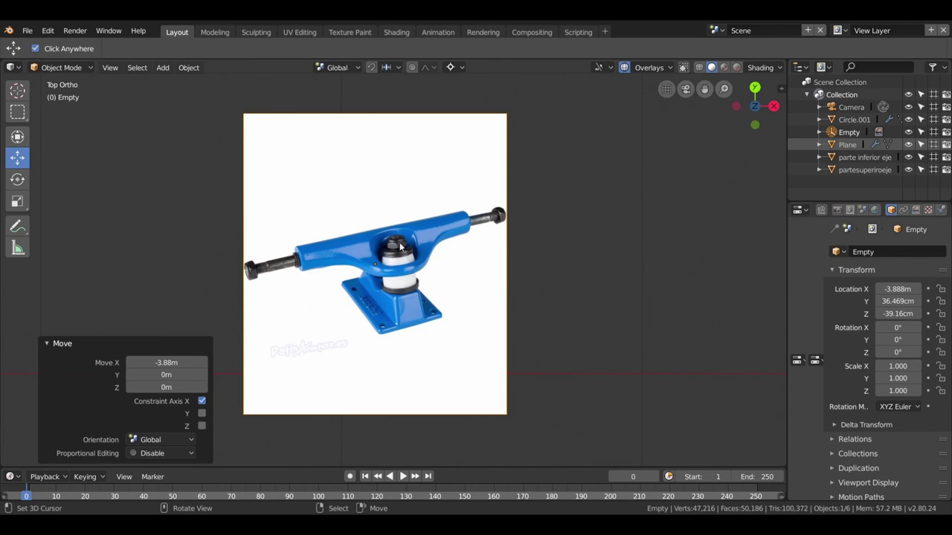
scroll(446, 334, down, 3)
scroll(518, 319, down, 2)
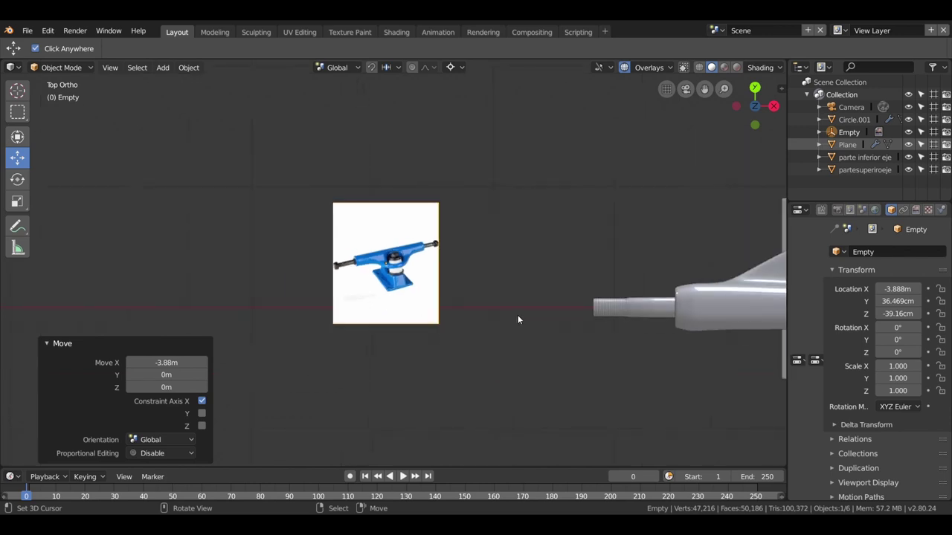
mouse_move(518, 319)
shift+middle_down()
mouse_move(324, 223)
mouse_move(314, 243)
mouse_move(445, 212)
mouse_move(433, 193)
mouse_move(430, 245)
shift+middle_up()
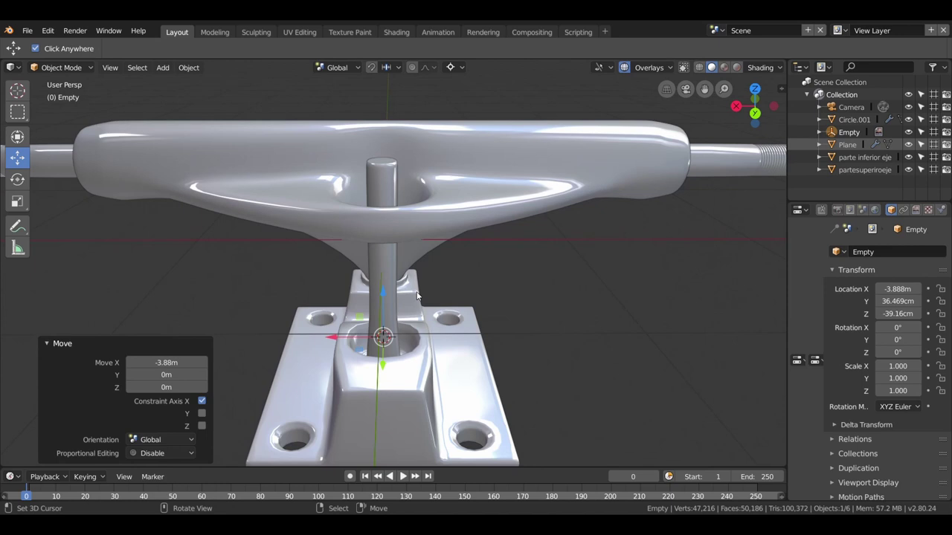
scroll(429, 260, up, 2)
scroll(428, 275, up, 2)
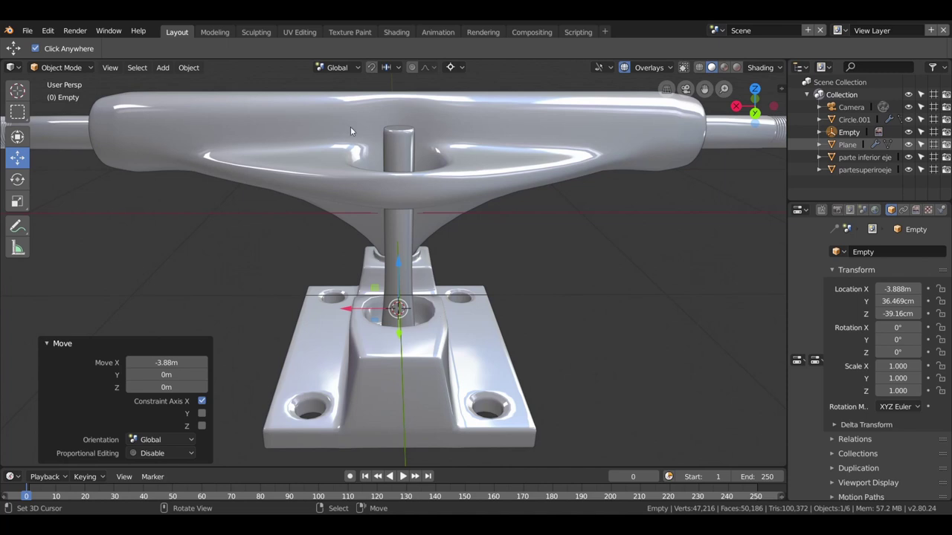
scroll(408, 210, down, 3)
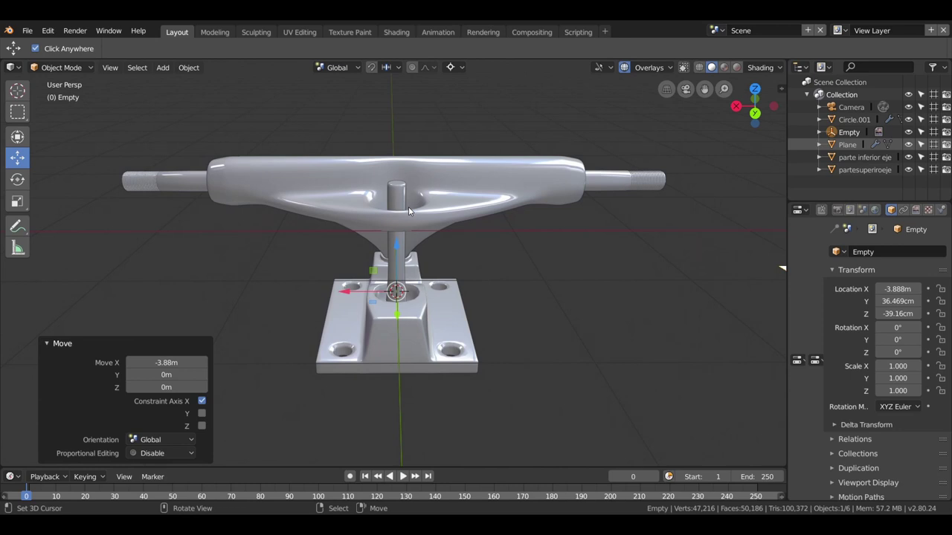
scroll(407, 210, up, 2)
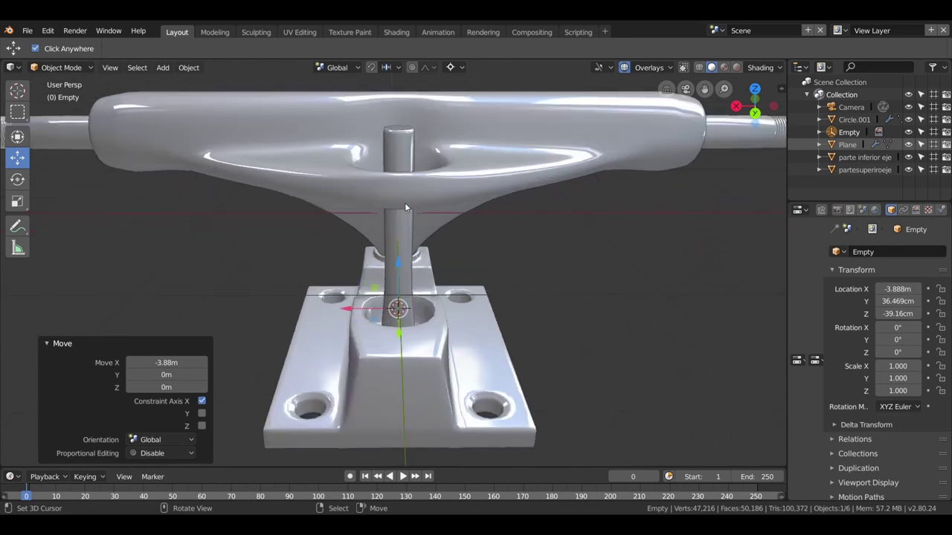
scroll(397, 204, up, 1)
scroll(393, 203, down, 2)
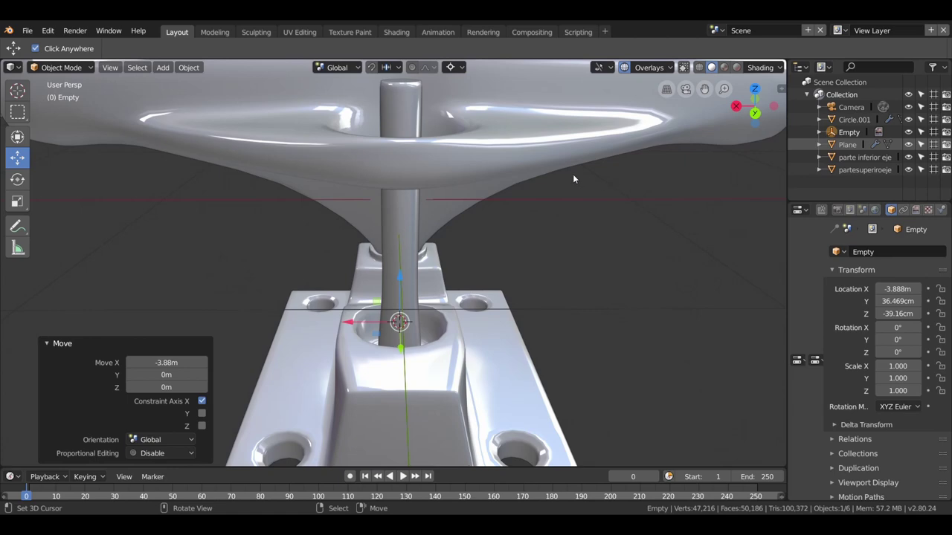
scroll(455, 199, down, 2)
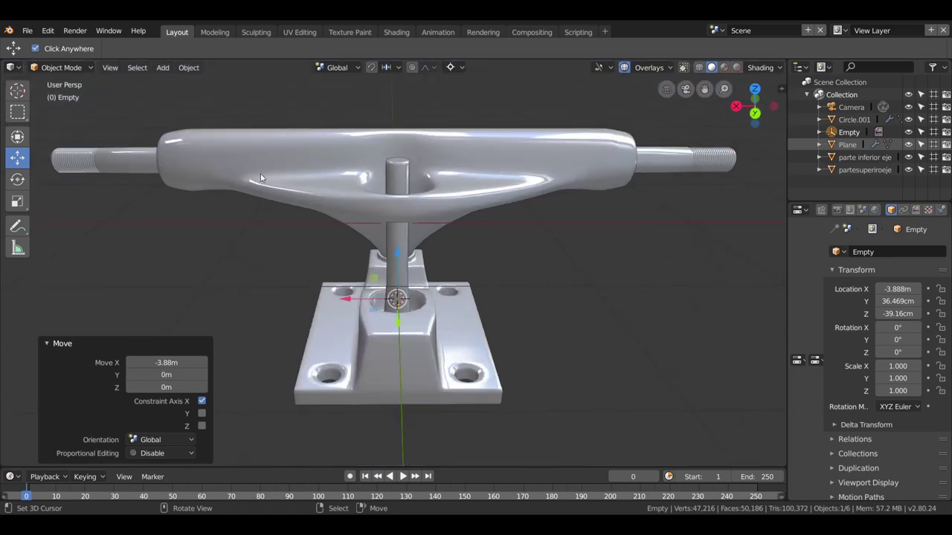
mouse_move(260, 179)
middle_down()
mouse_move(364, 187)
mouse_move(281, 190)
mouse_move(442, 366)
middle_up()
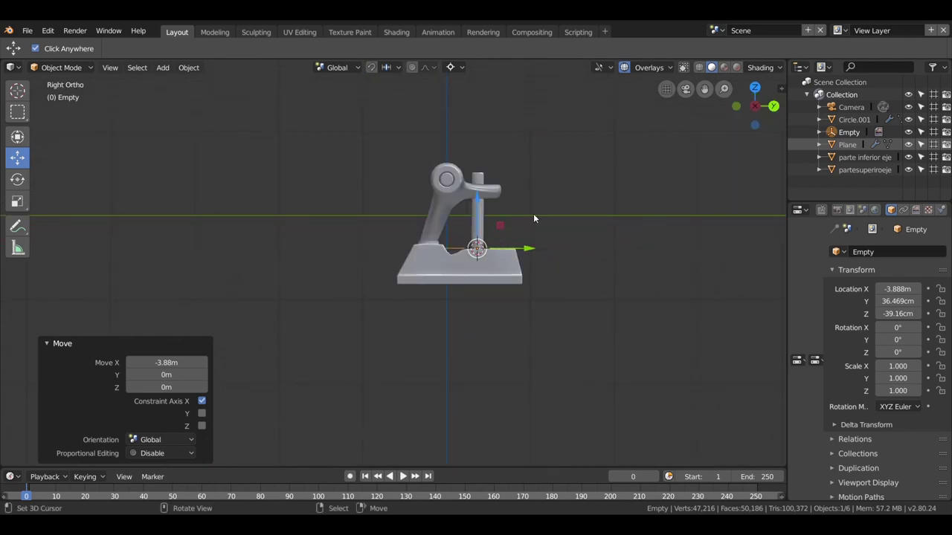
key(shift+a)
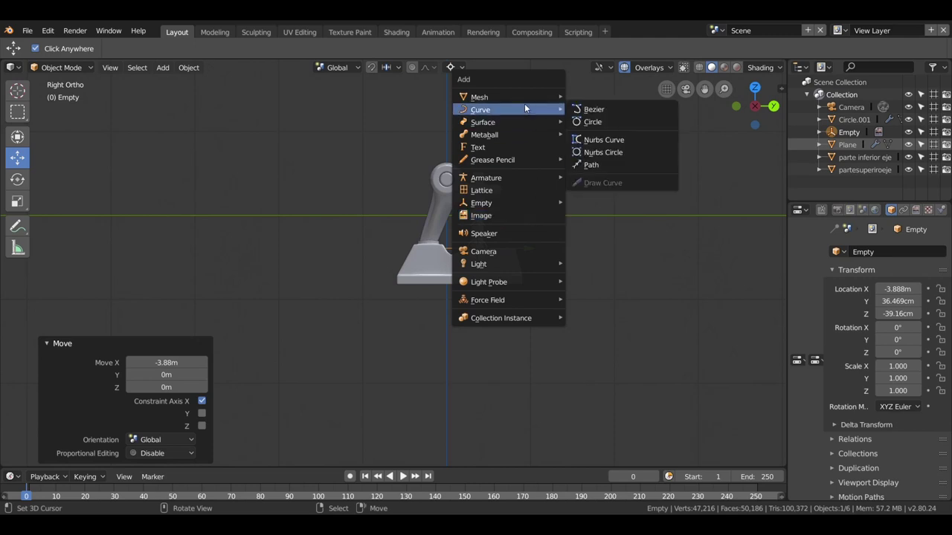
- Add an 8-vertex circle at the kingpin base and scale it down
mouse_move(479, 98)
click(608, 123)
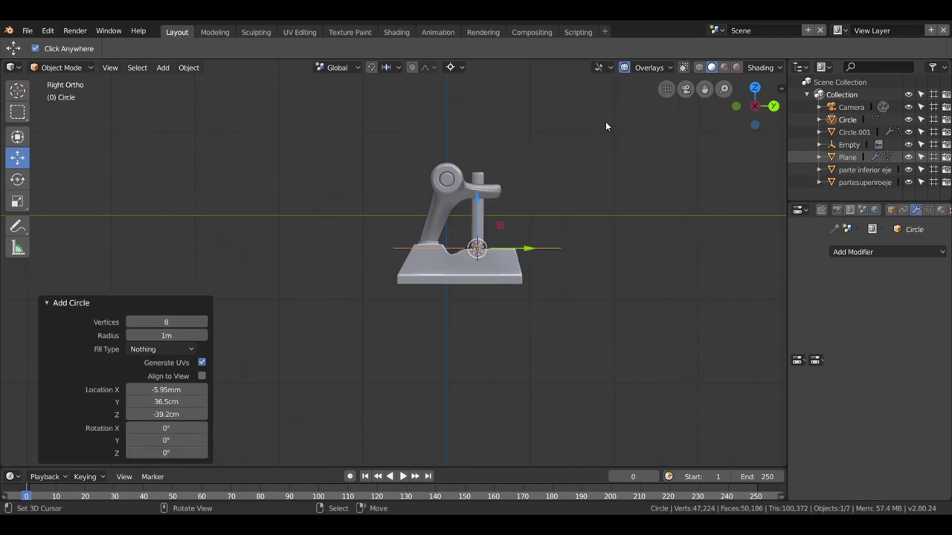
middle_drag(574, 285, 462, 342)
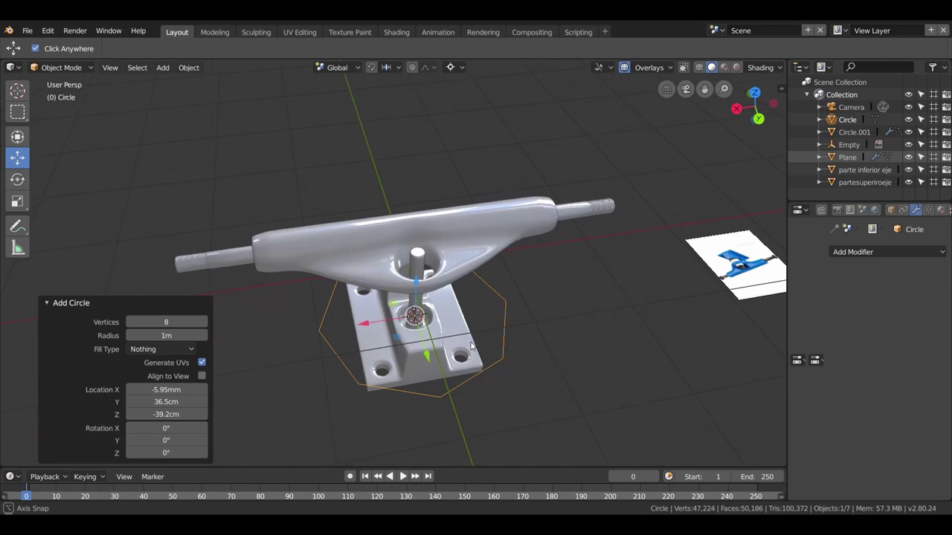
key(s)
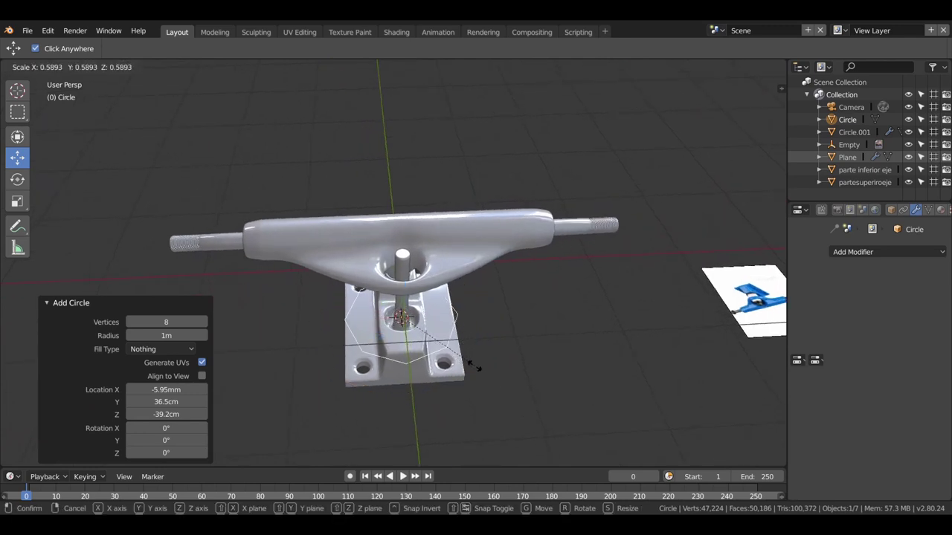
click(436, 343)
- Extrude the octagon face up 6.48 cm and inset its top face by 6.754 cm
key(Tab)
scroll(437, 356, up, 1)
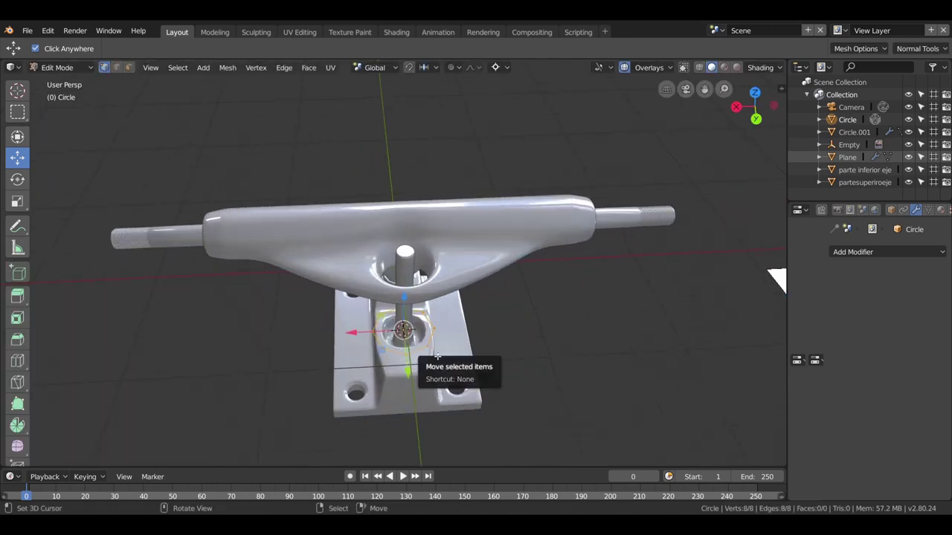
mouse_move(438, 356)
middle_down()
mouse_move(477, 341)
mouse_move(433, 338)
middle_up()
scroll(432, 338, up, 1)
key(e)
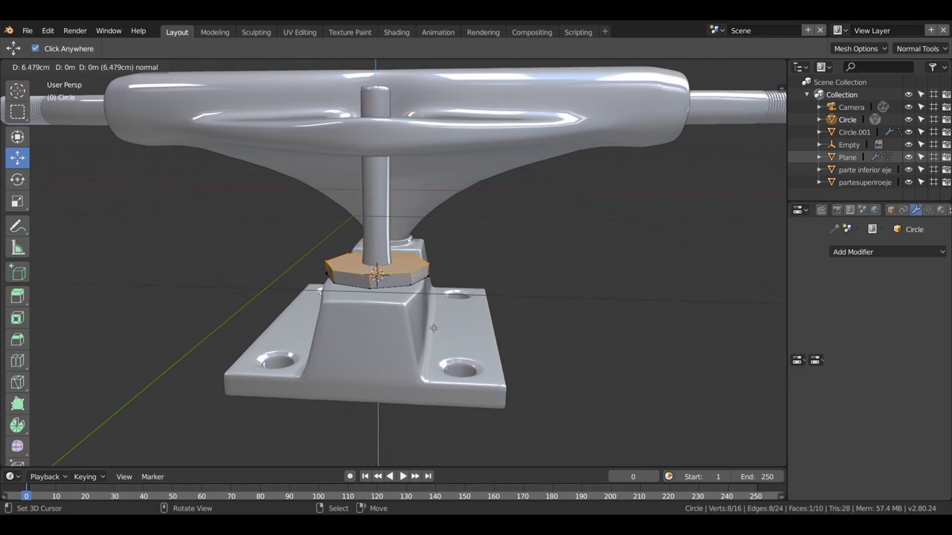
click(434, 327)
middle_drag(433, 328, 442, 356)
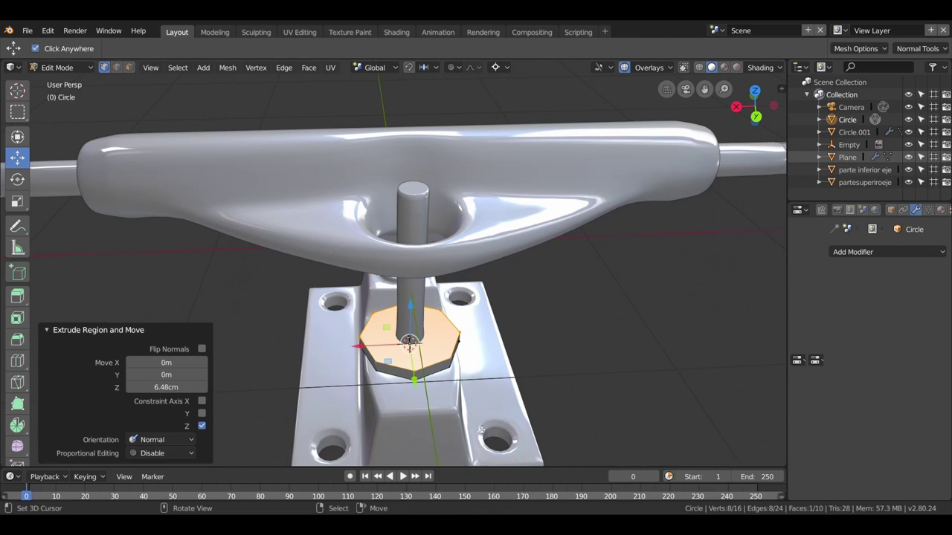
key(i)
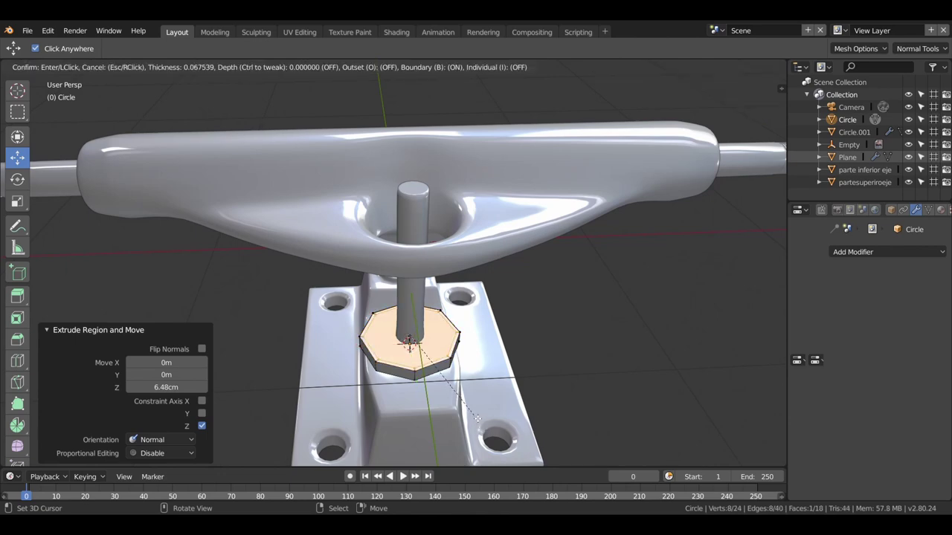
click(461, 401)
middle_drag(461, 402, 472, 381)
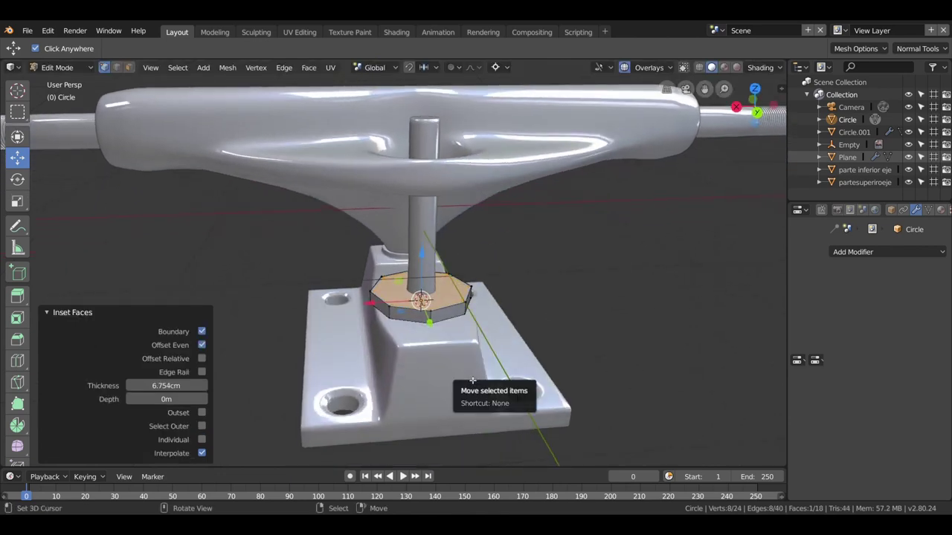
key(KP_3)
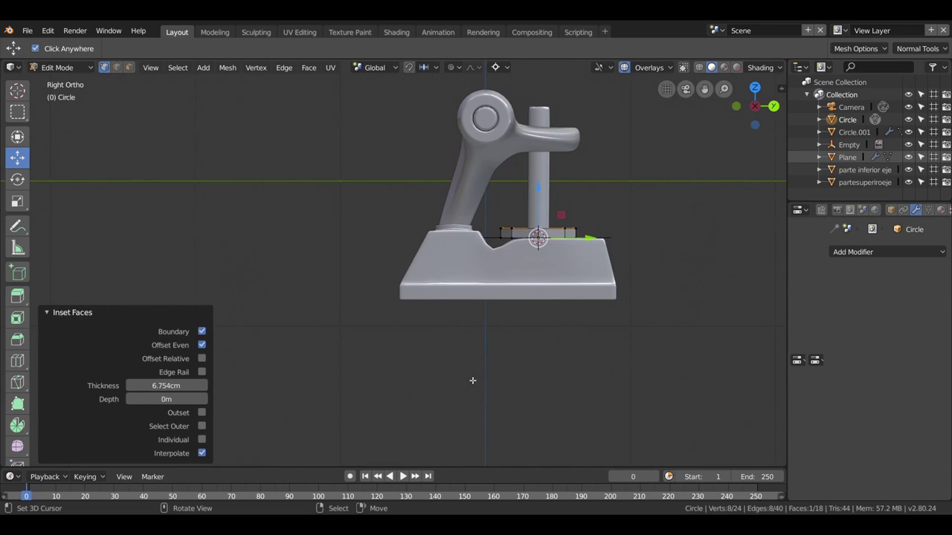
- In wireframe side view, lower the inset face -5.49 cm into a cup and return to Object Mode
key(z)
click(372, 380)
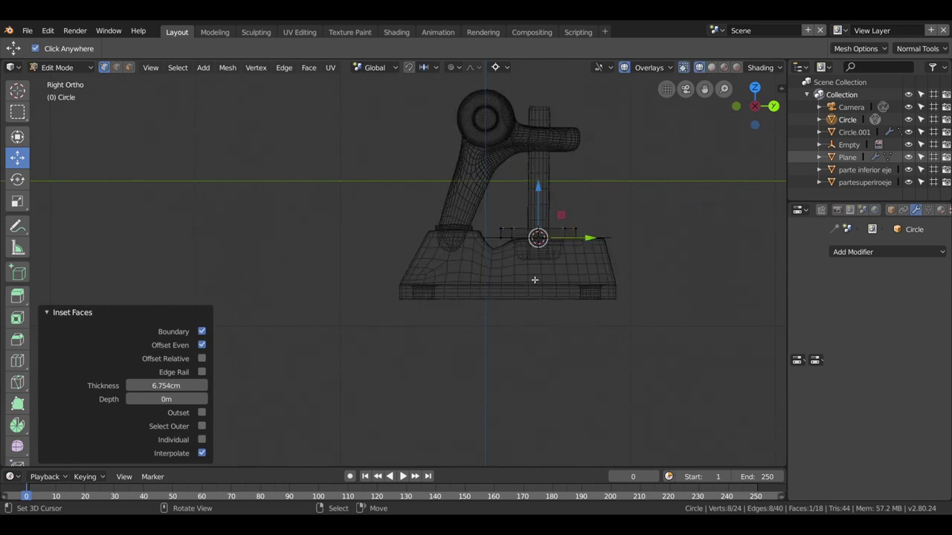
scroll(534, 280, up, 1)
scroll(454, 300, up, 2)
scroll(489, 270, up, 2)
scroll(383, 289, up, 2)
scroll(383, 290, up, 2)
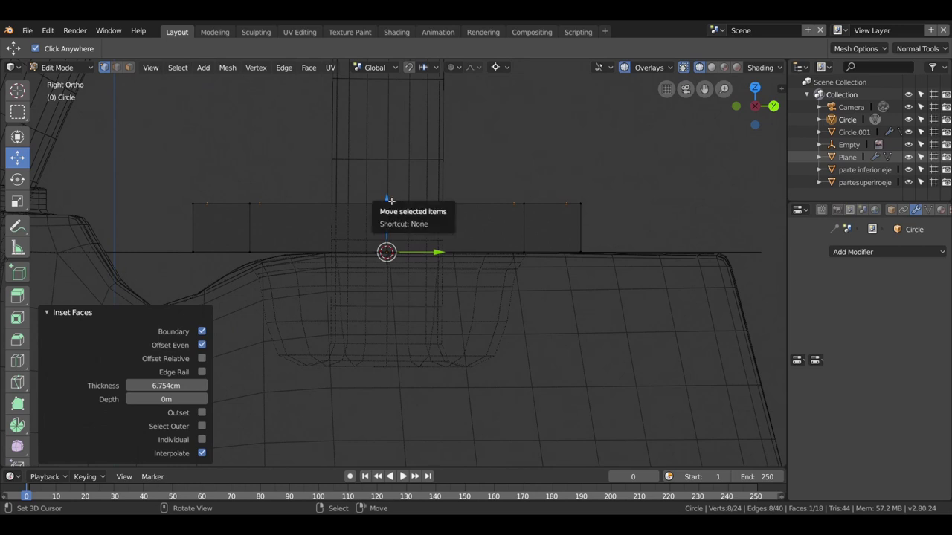
drag(390, 201, 382, 244)
mouse_move(431, 233)
middle_down()
mouse_move(433, 298)
mouse_move(399, 336)
mouse_move(451, 314)
mouse_move(395, 319)
mouse_move(403, 314)
middle_up()
key(Tab)
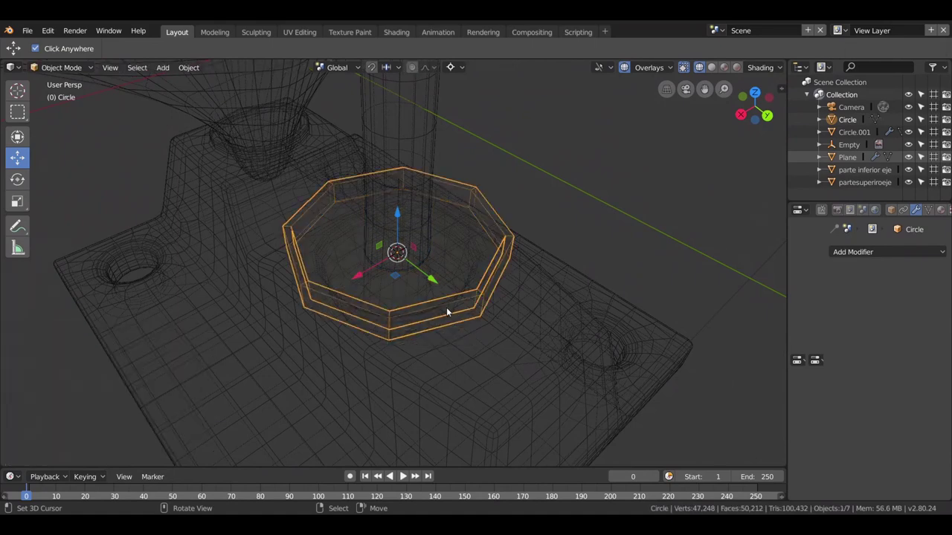
- Return to Solid shading and give the cup a Subdivision Surface modifier at viewport level 2
key(Tab)
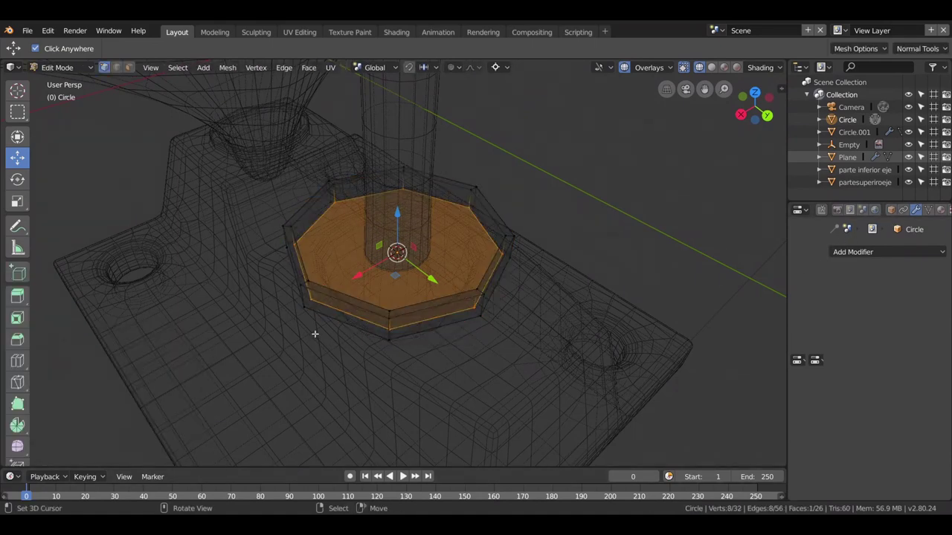
key(Tab)
key(z)
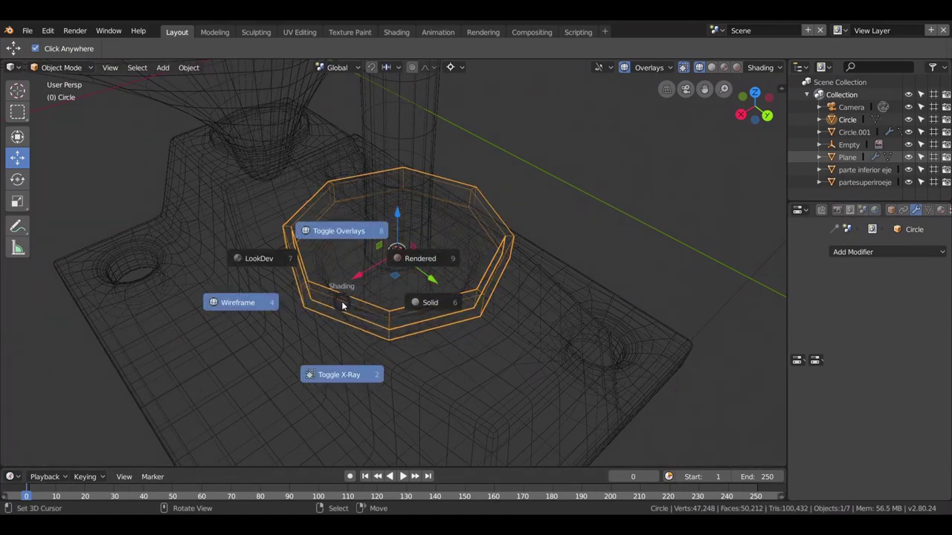
click(429, 303)
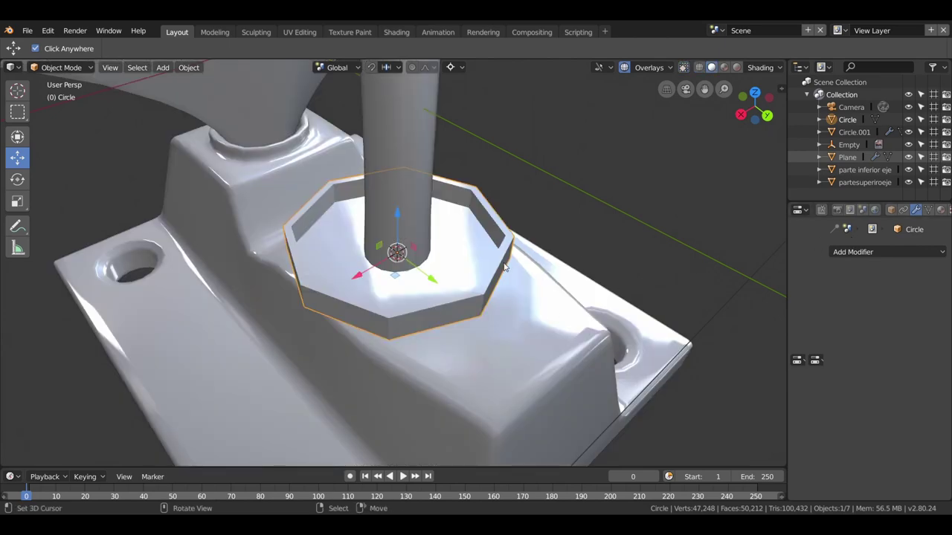
click(862, 252)
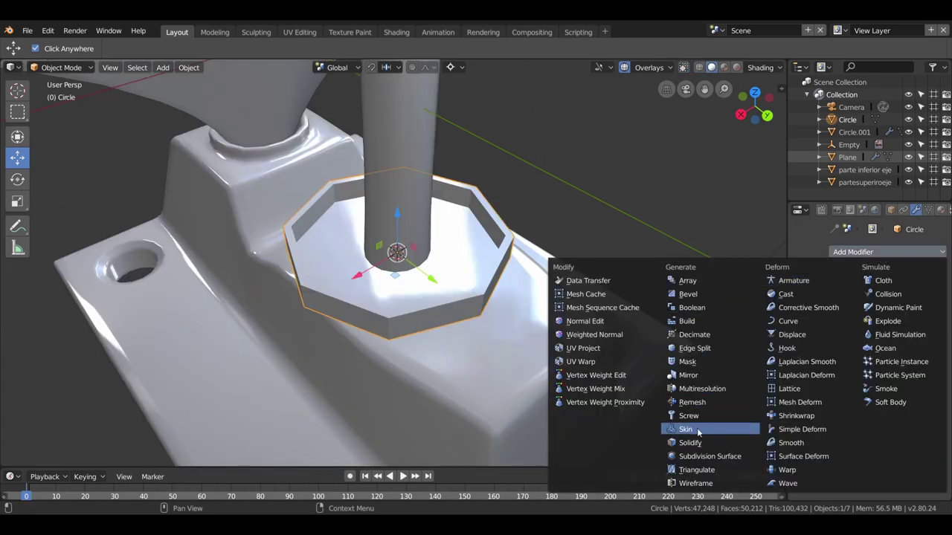
click(710, 456)
click(882, 333)
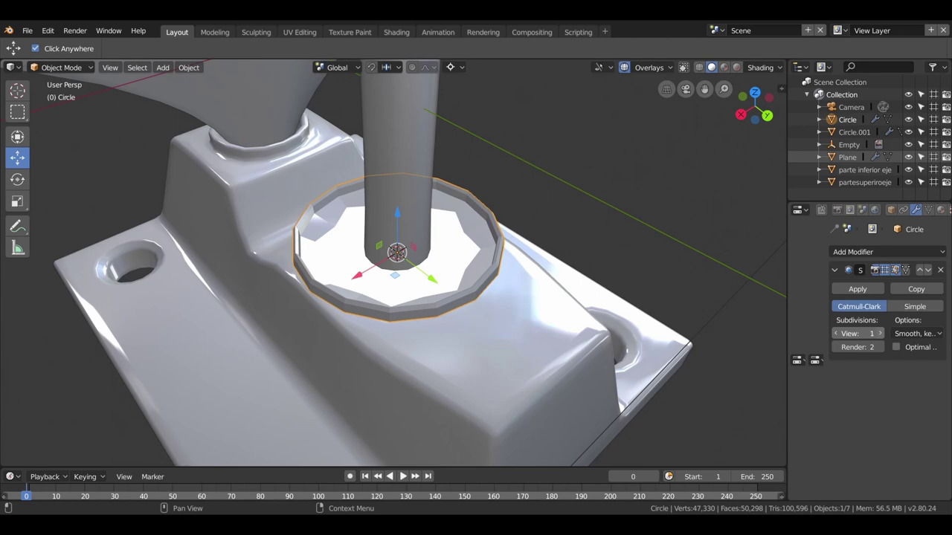
scroll(460, 337, up, 2)
mouse_move(460, 337)
middle_down()
mouse_move(476, 319)
mouse_move(217, 169)
middle_up()
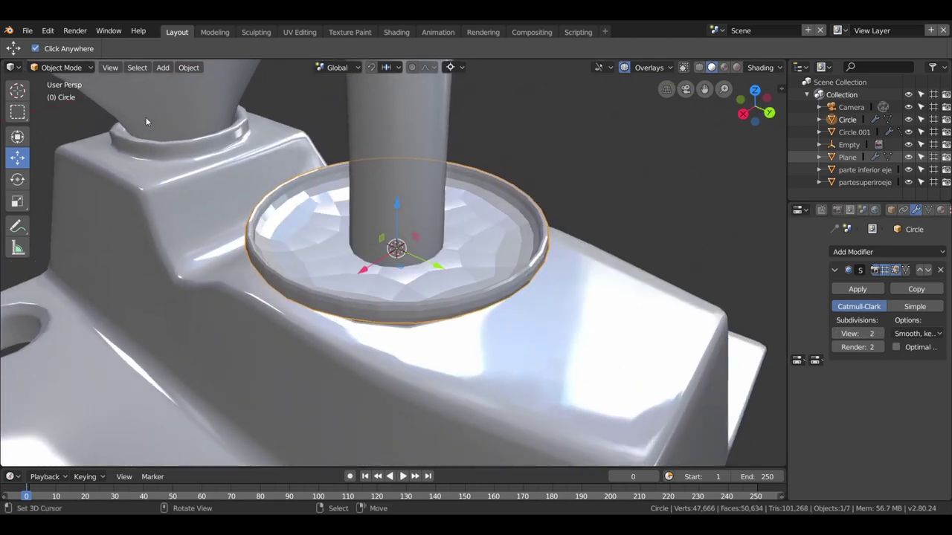
click(28, 31)
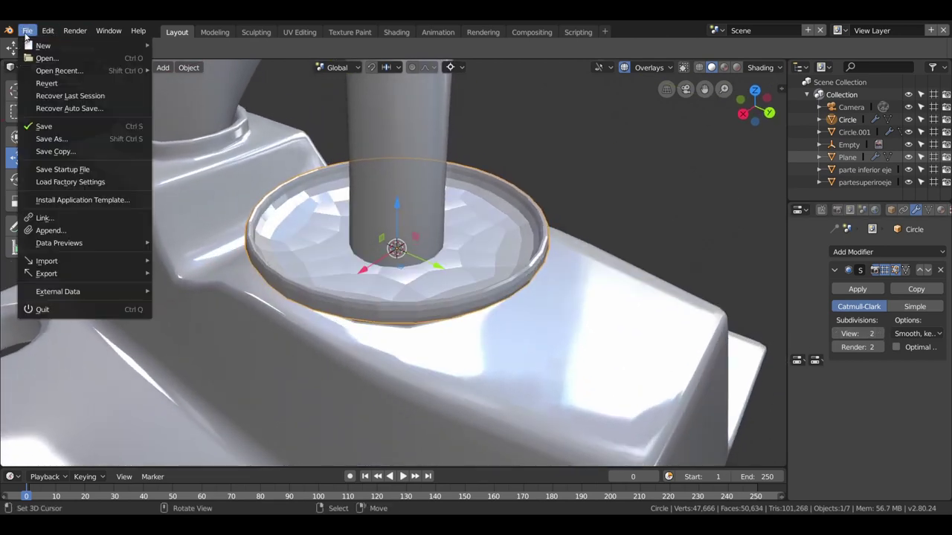
- Save the project under the incremented name herrajes11.blend
click(46, 138)
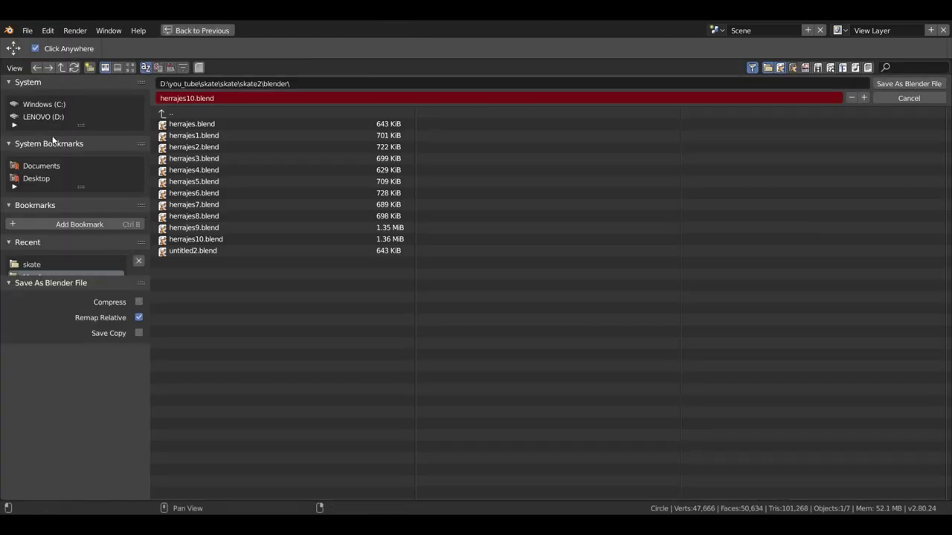
click(865, 97)
click(941, 84)
mouse_move(467, 239)
middle_down()
mouse_move(355, 296)
mouse_move(353, 266)
middle_up()
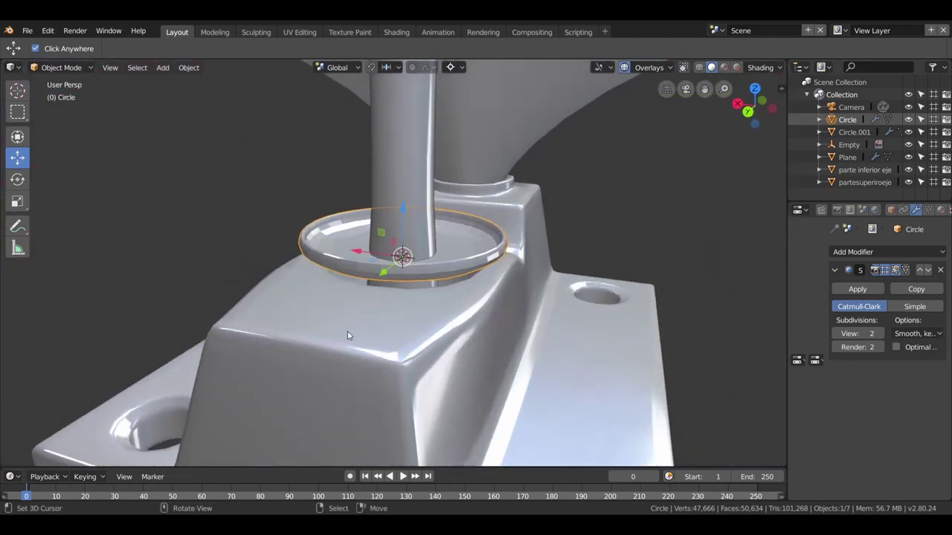
- Lower the cup 9.25 mm along Z from the side orthographic view
key(KP_3)
key(g)
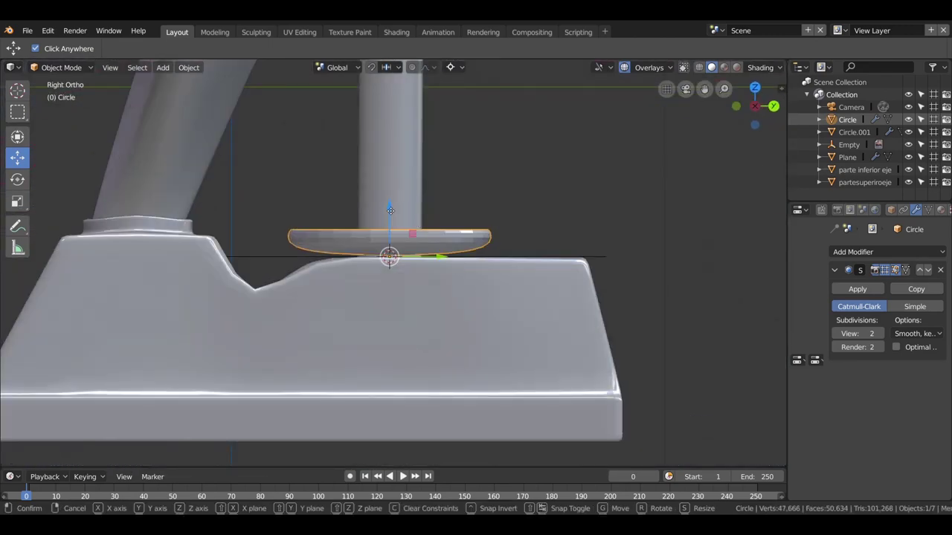
key(z)
click(392, 219)
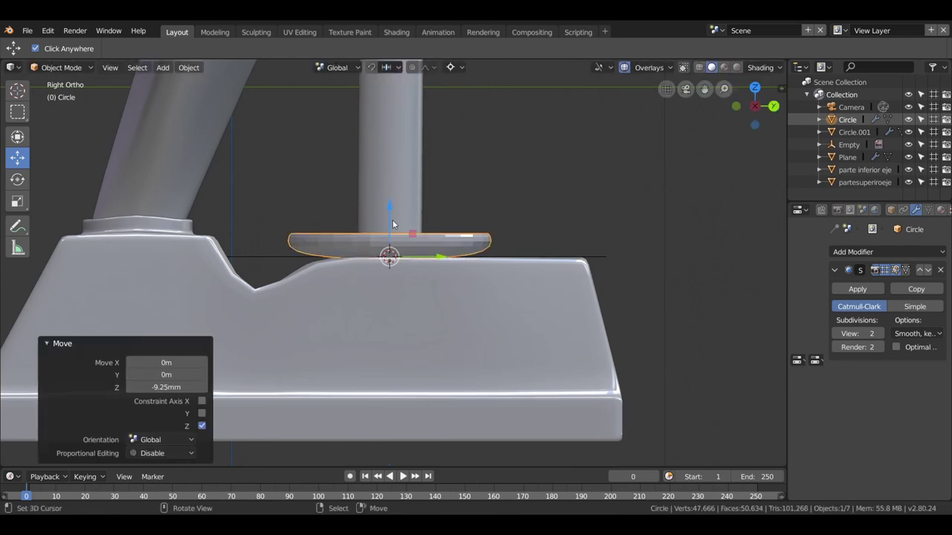
middle_drag(391, 219, 325, 303)
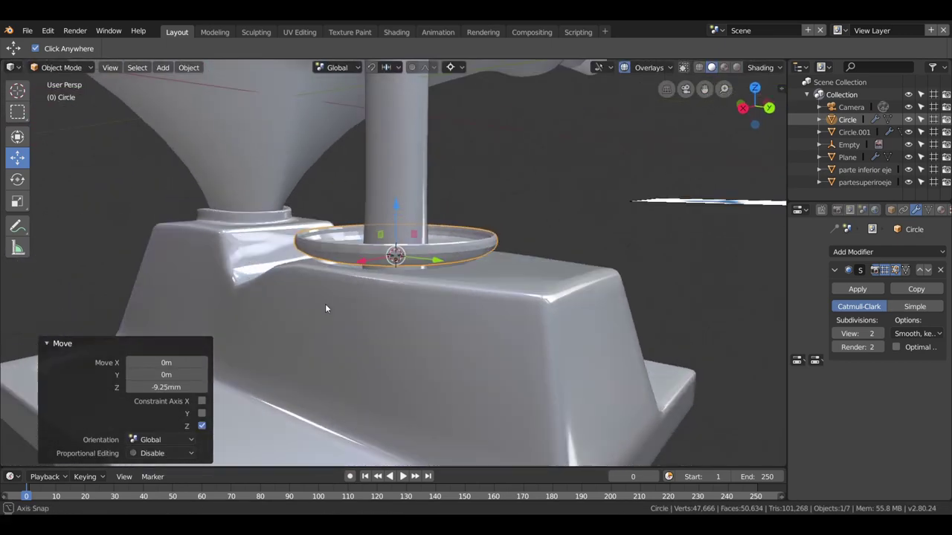
middle_drag(325, 303, 384, 314)
- Select the ring of top rim faces and raise them 3.53 cm
key(Tab)
scroll(397, 314, up, 3)
click(461, 294)
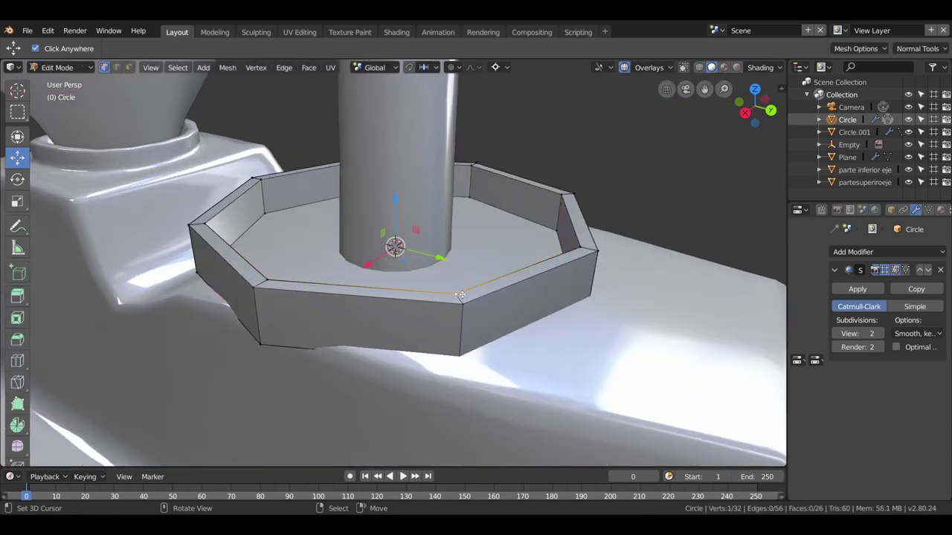
click(127, 68)
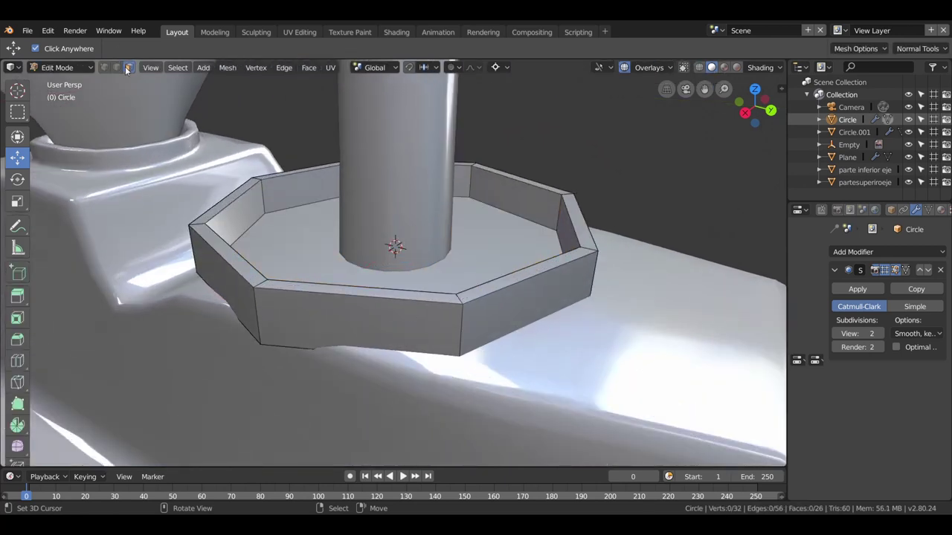
alt+click(464, 298)
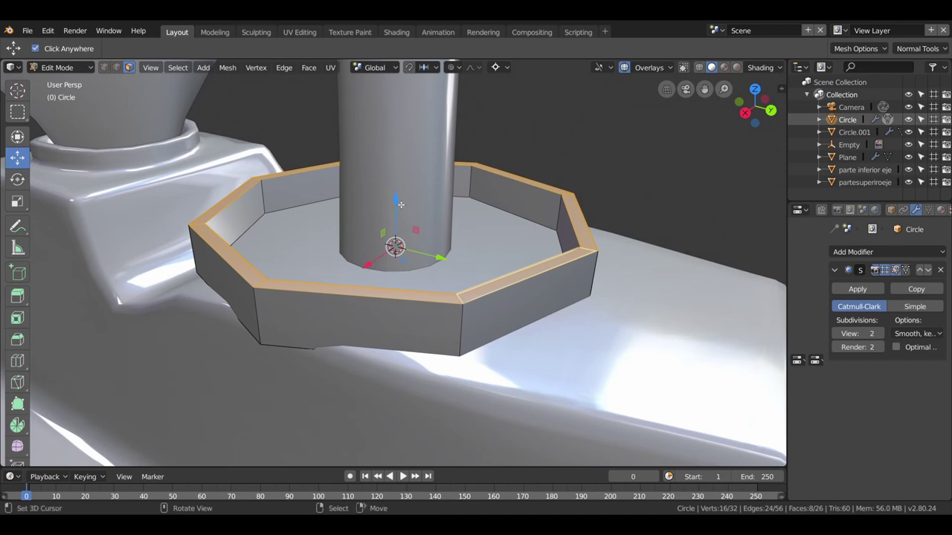
drag(400, 204, 398, 180)
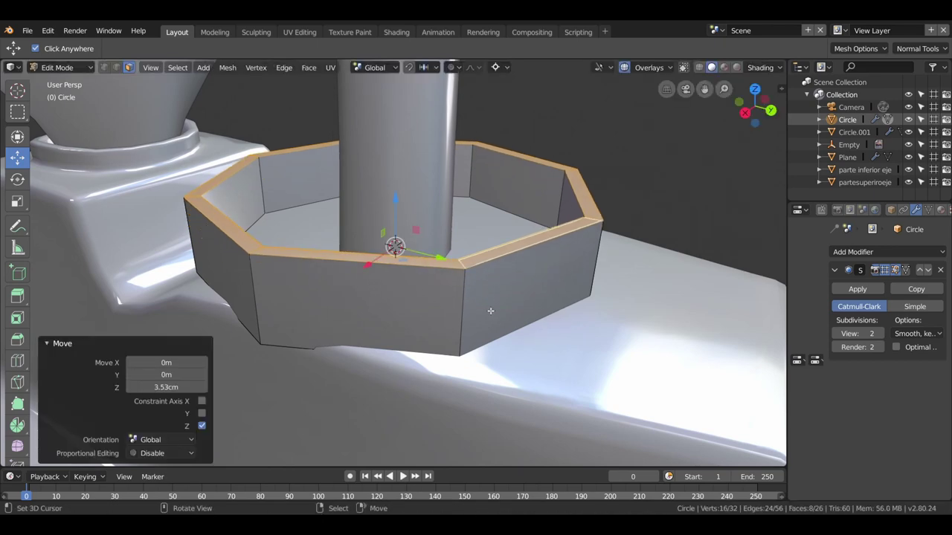
key(Tab)
- Fine-tune the cup's height to seat it on the baseplate, ending 8.87 mm lower
mouse_move(487, 307)
middle_down()
mouse_move(560, 295)
mouse_move(421, 273)
middle_up()
drag(385, 215, 473, 313)
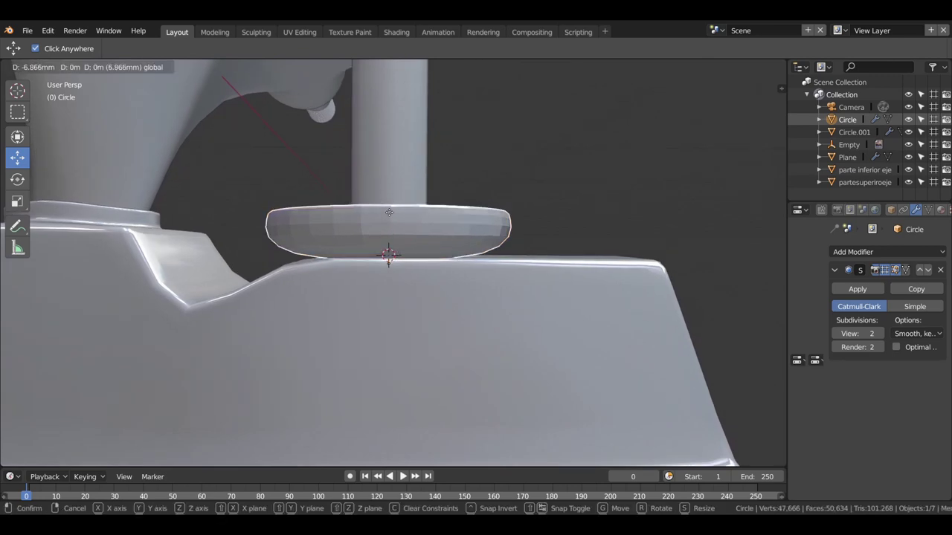
mouse_move(473, 314)
middle_down()
mouse_move(418, 332)
mouse_move(439, 307)
middle_up()
drag(389, 225, 391, 223)
mouse_move(391, 223)
middle_down()
mouse_move(474, 312)
mouse_move(419, 347)
mouse_move(382, 346)
mouse_move(488, 314)
mouse_move(468, 320)
middle_up()
key(Tab)
scroll(401, 347, down, 3)
scroll(435, 368, down, 2)
key(Tab)
right_click(468, 321)
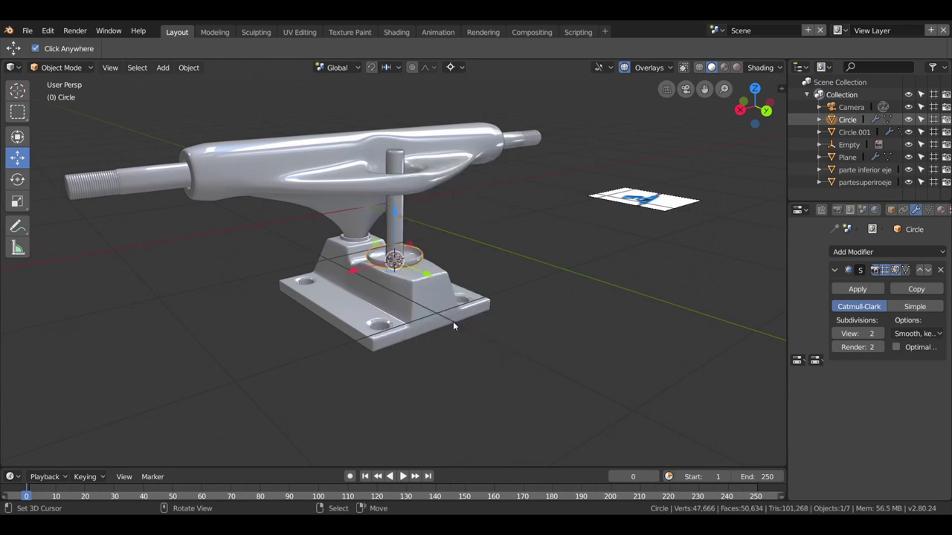
- Apply Shade Smooth to the cup
click(453, 322)
scroll(453, 322, up, 5)
mouse_move(453, 321)
middle_down()
mouse_move(460, 316)
mouse_move(414, 328)
middle_up()
right_click(413, 329)
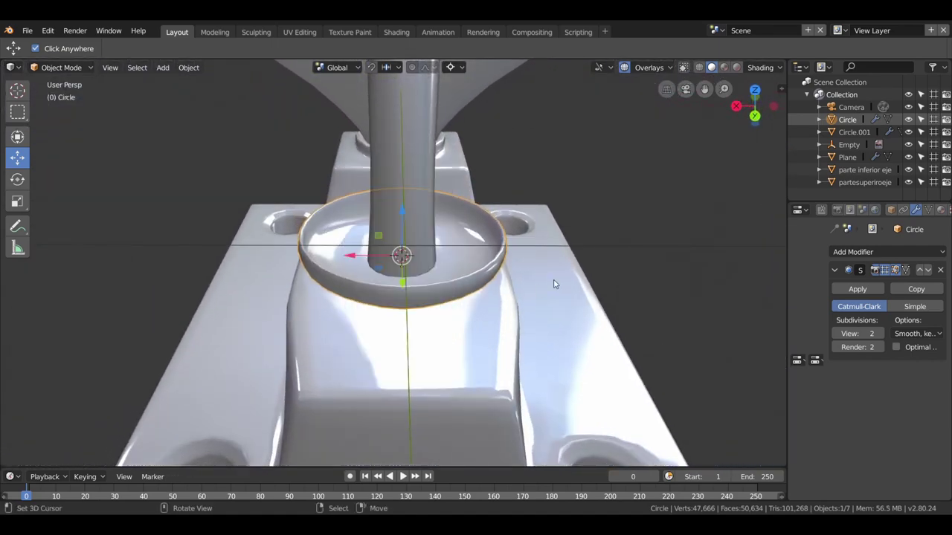
- Add an edge loop around the cup's rim wall and slide it to crisp the lower edge
key(Tab)
key(ctrl+r)
click(417, 312)
drag(416, 312, 422, 300)
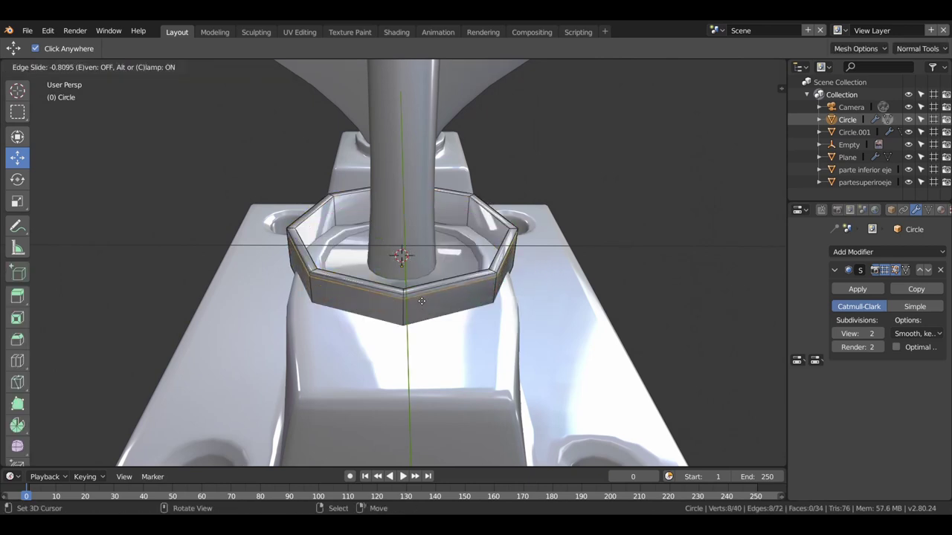
click(422, 300)
key(Tab)
mouse_move(440, 329)
middle_down()
mouse_move(420, 299)
mouse_move(360, 303)
mouse_move(441, 327)
mouse_move(436, 344)
middle_up()
scroll(402, 321, up, 3)
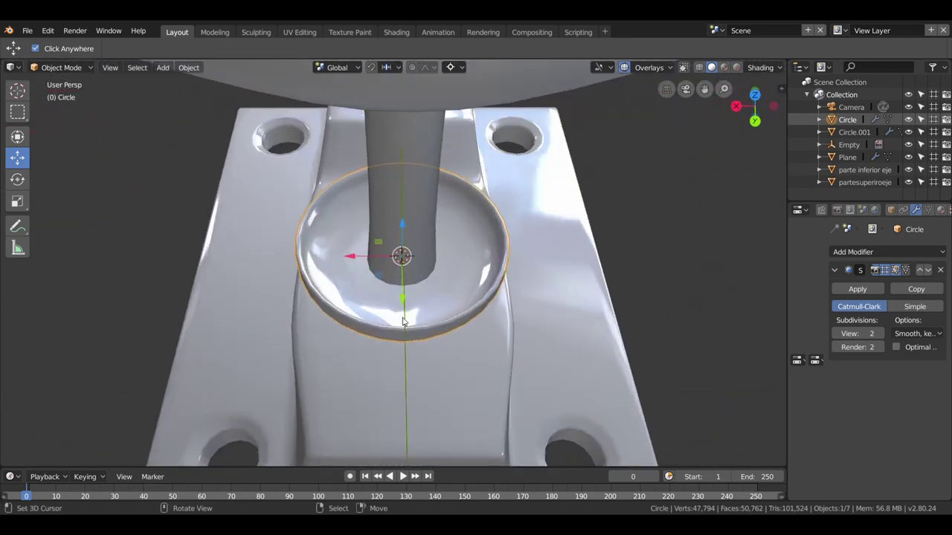
- Select the cup's top rim edge loop in edge select mode
key(Tab)
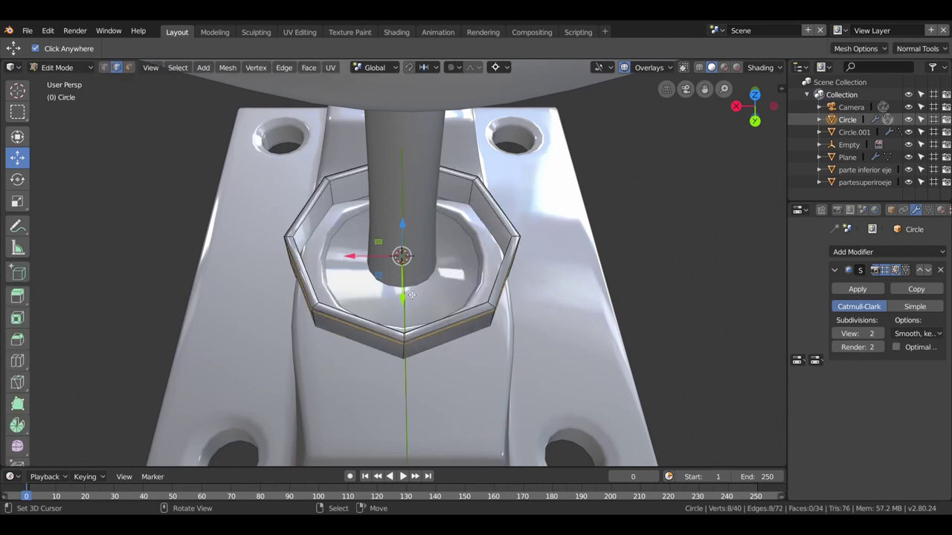
middle_drag(402, 321, 452, 266)
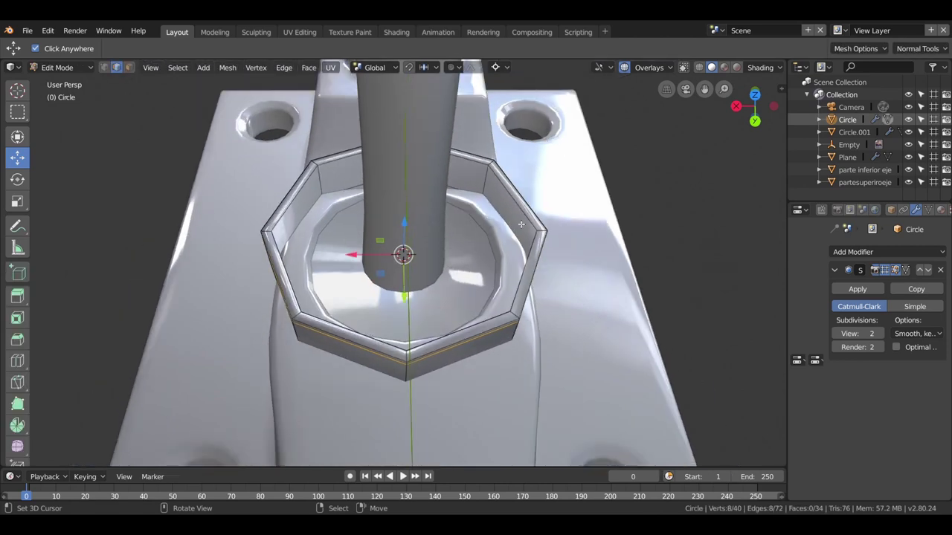
middle_drag(522, 216, 504, 140)
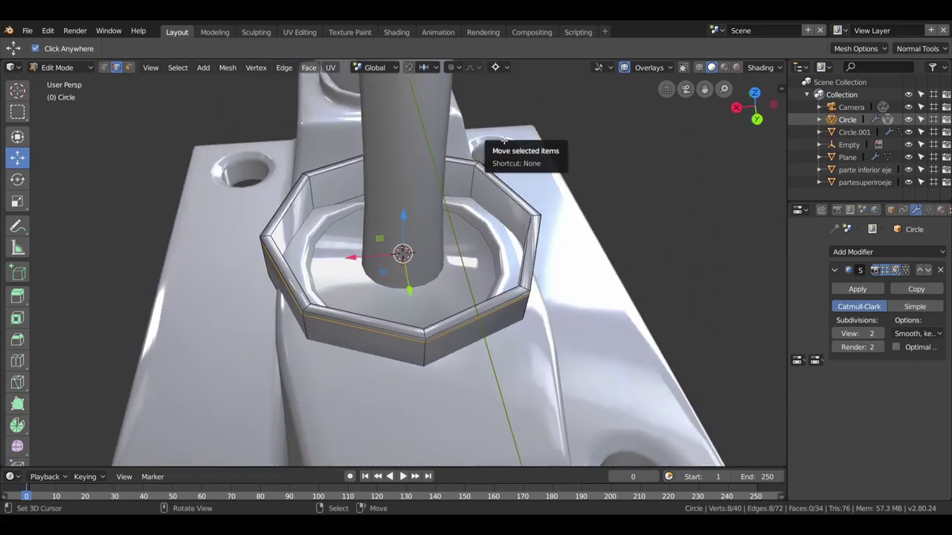
key(Tab)
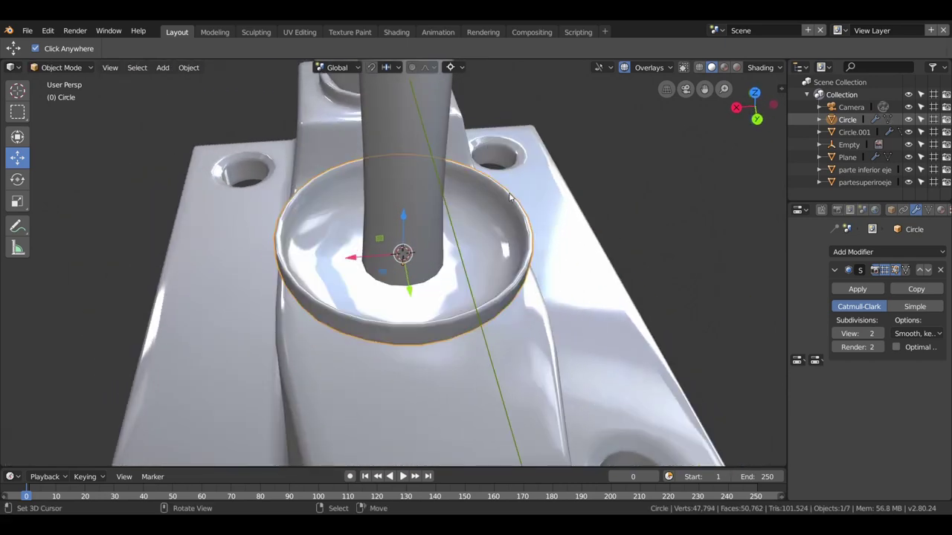
key(Tab)
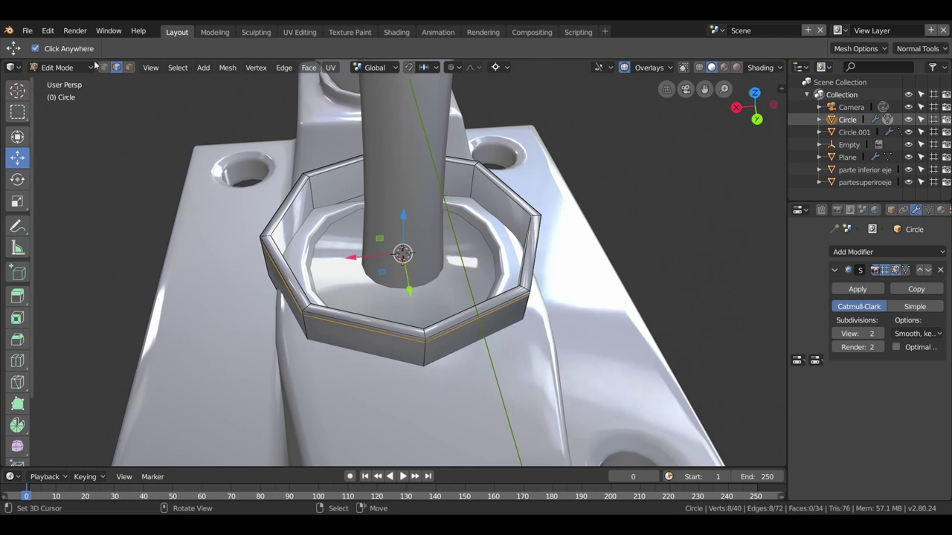
click(116, 68)
click(516, 202)
alt+click(516, 202)
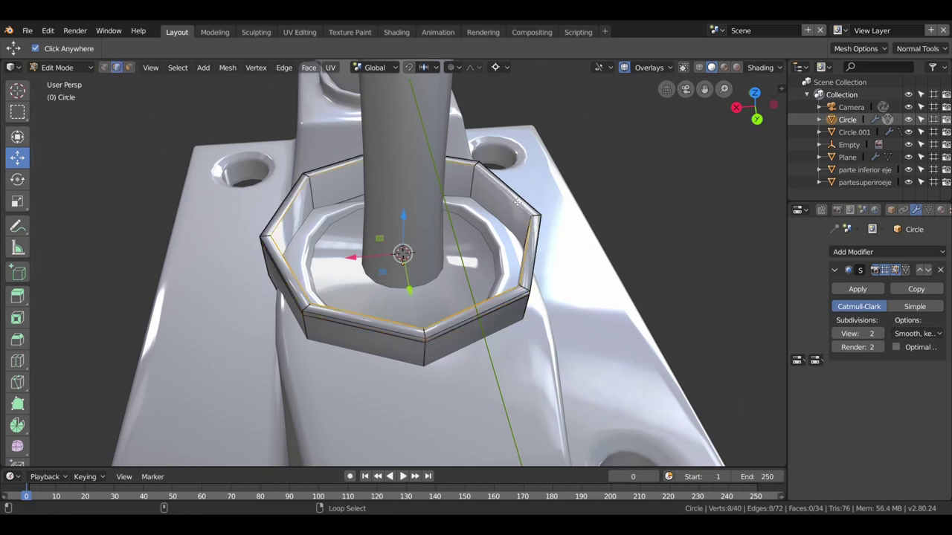
- Duplicate the rim loop in place and scale the copy to 0.987 around its centre
key(shift+d)
right_click(516, 202)
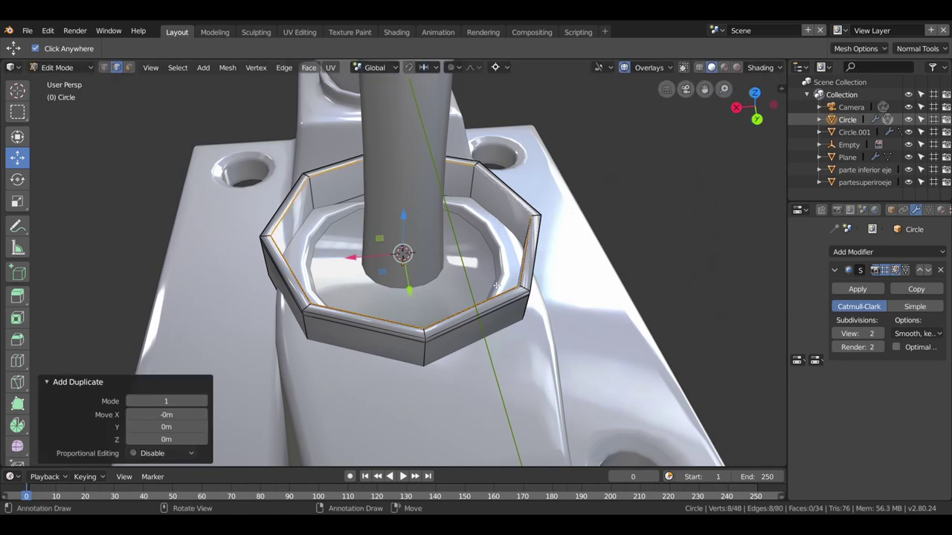
middle_drag(497, 286, 478, 297)
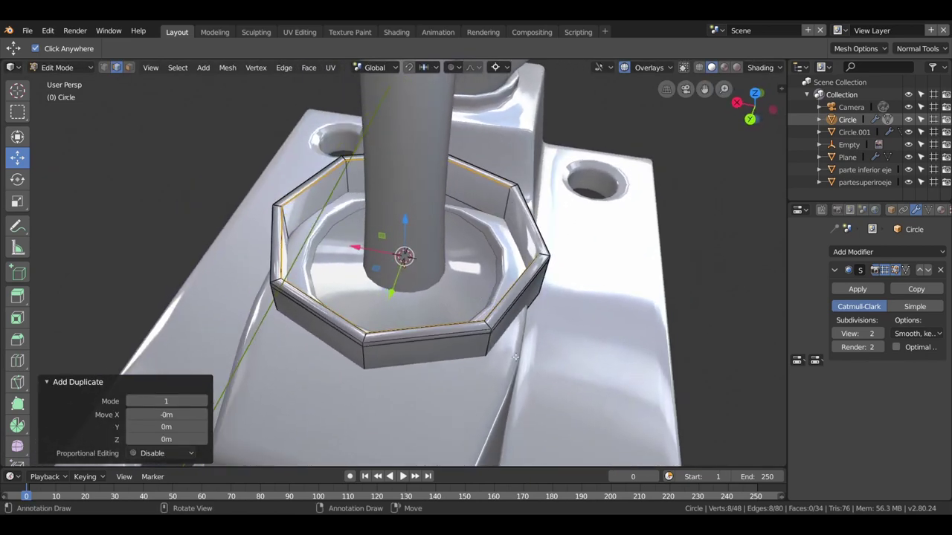
key(shift+s)
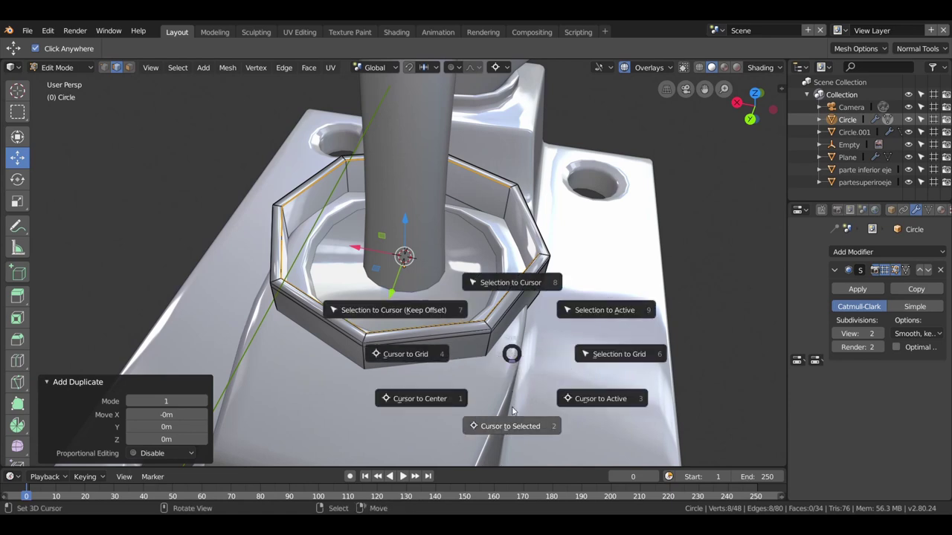
click(510, 428)
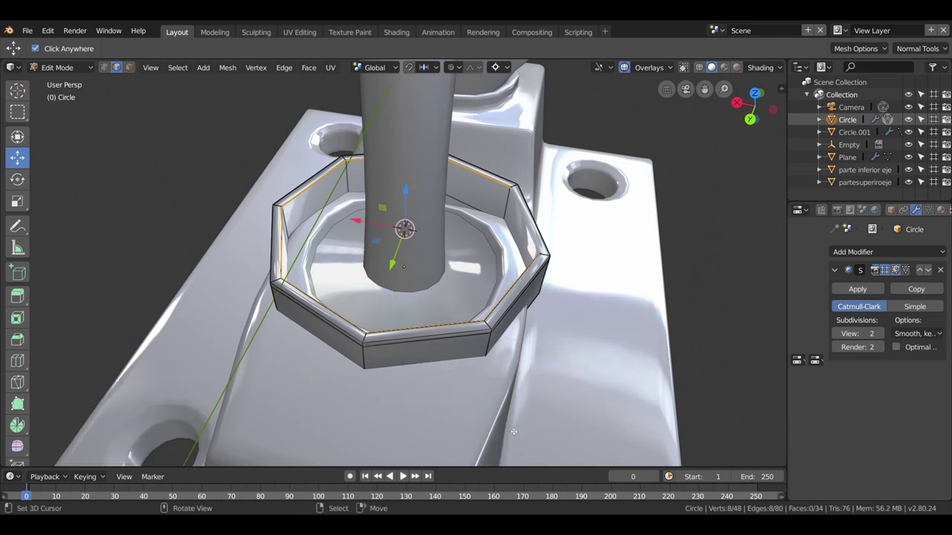
key(s)
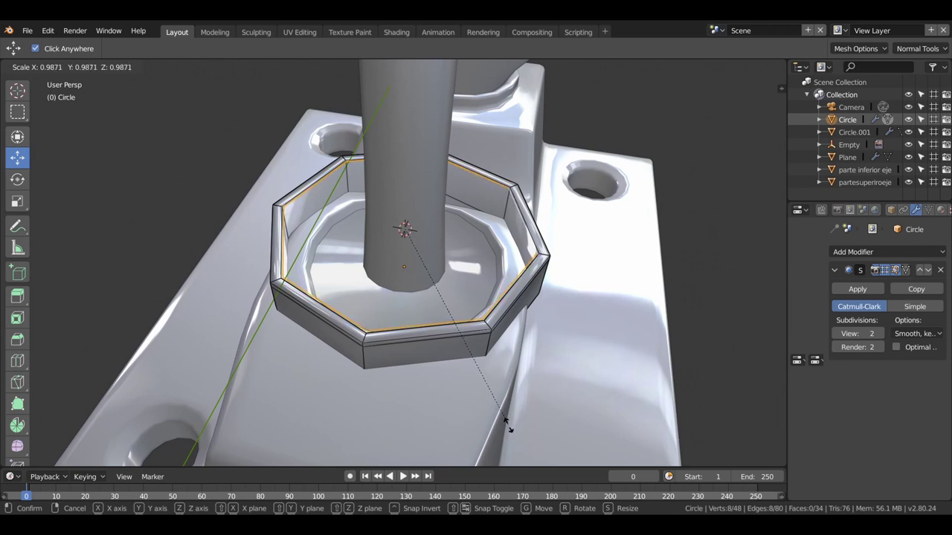
click(508, 425)
- Separate the duplicated loop into its own object, Circle.002
middle_drag(504, 394, 475, 369)
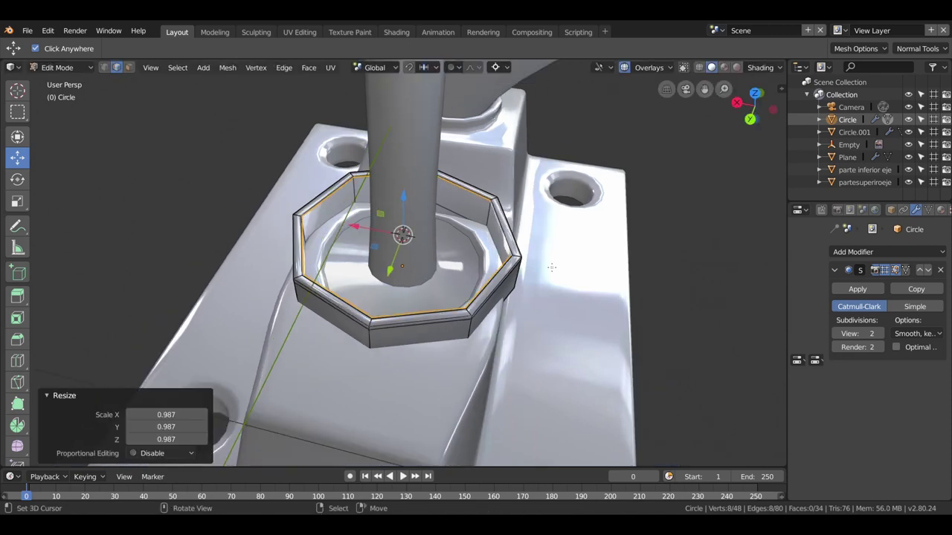
key(p)
click(478, 301)
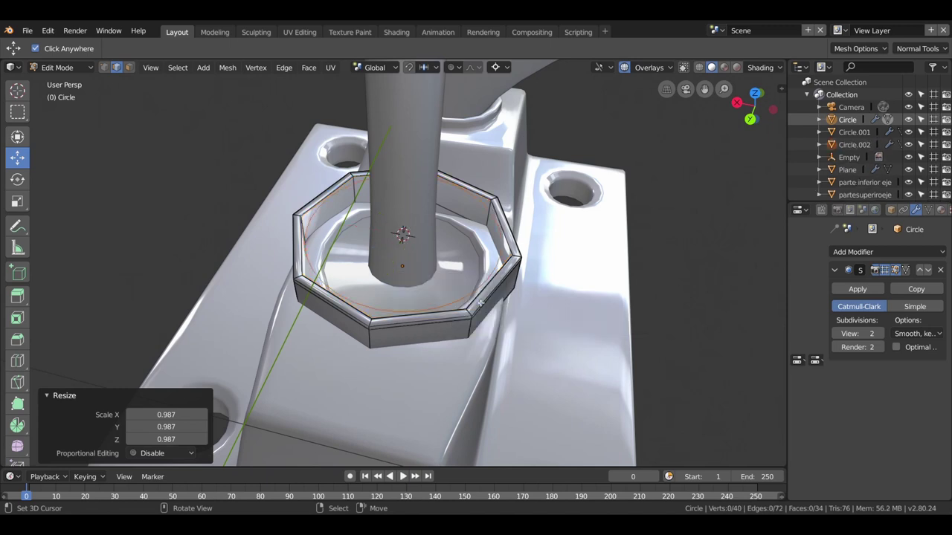
key(Tab)
- Cycle through the overlapping base and cup objects to select the new Circle.002 ring
click(467, 298)
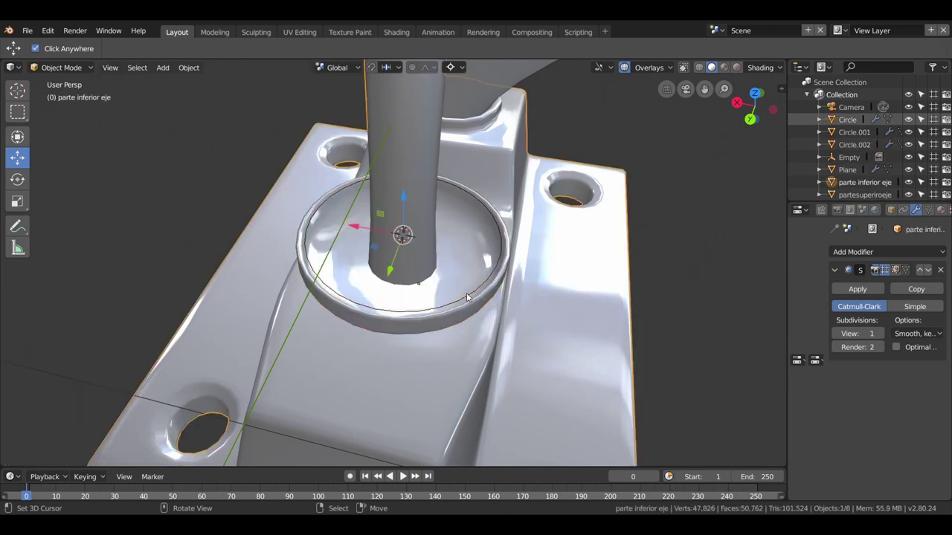
click(461, 300)
click(461, 303)
click(461, 303)
middle_drag(461, 303, 483, 301)
click(483, 305)
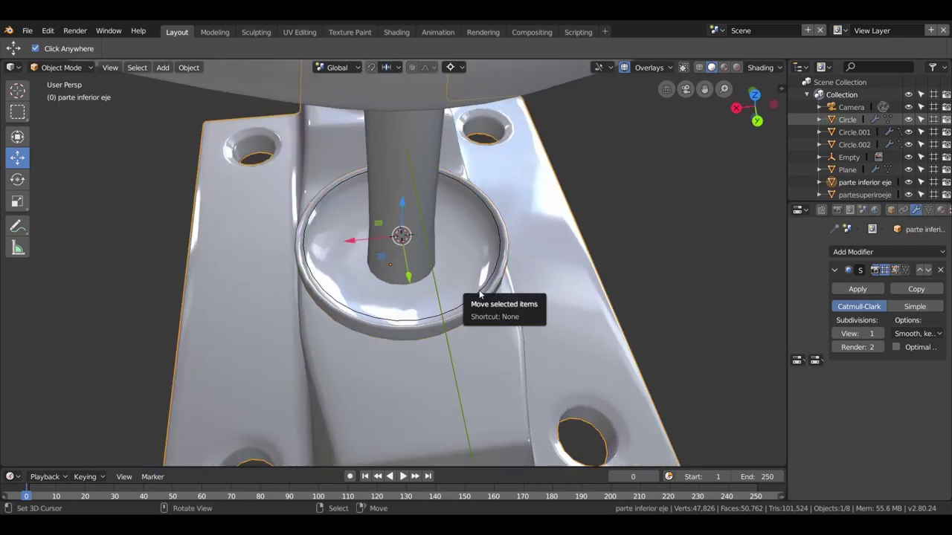
scroll(554, 317, up, 5)
scroll(554, 318, down, 5)
mouse_move(554, 318)
middle_down()
mouse_move(462, 231)
mouse_move(471, 267)
middle_up()
click(471, 267)
click(471, 268)
click(469, 267)
click(470, 267)
click(471, 268)
click(469, 267)
middle_drag(470, 268, 419, 287)
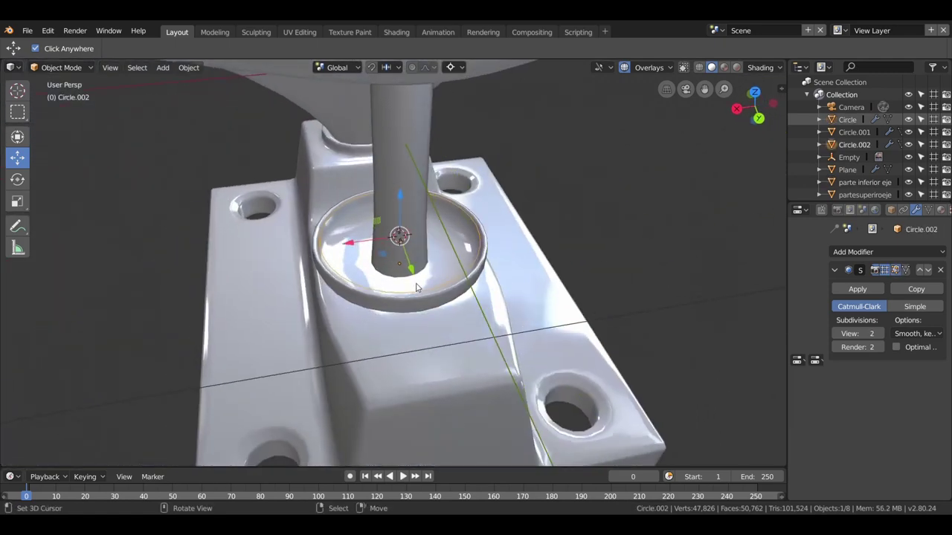
- Fill the Circle.002 ring with a face
key(Tab)
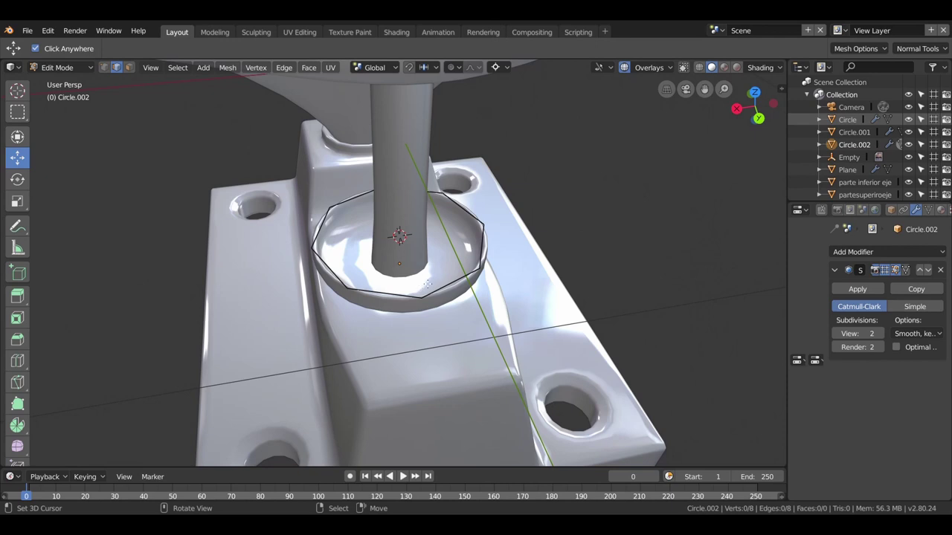
key(a)
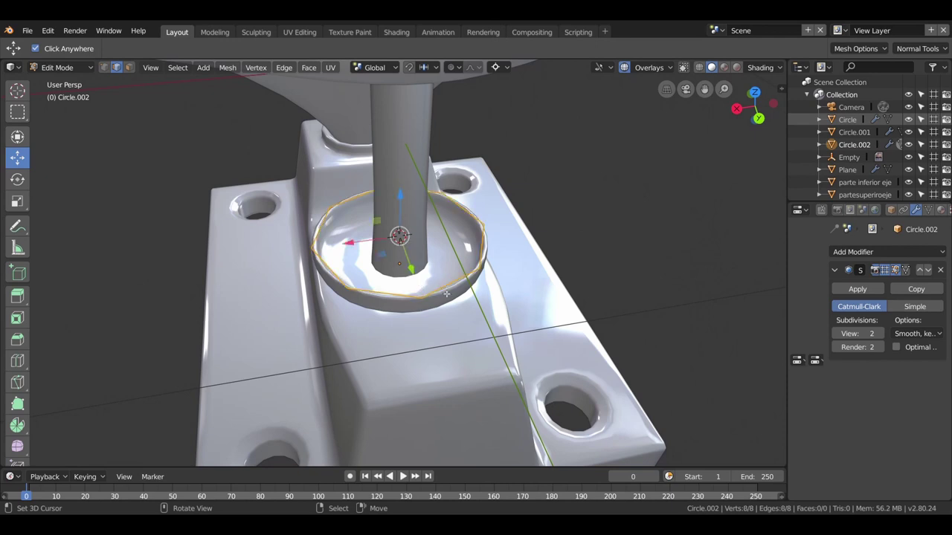
key(f)
mouse_move(446, 293)
middle_down()
mouse_move(431, 246)
mouse_move(409, 243)
middle_up()
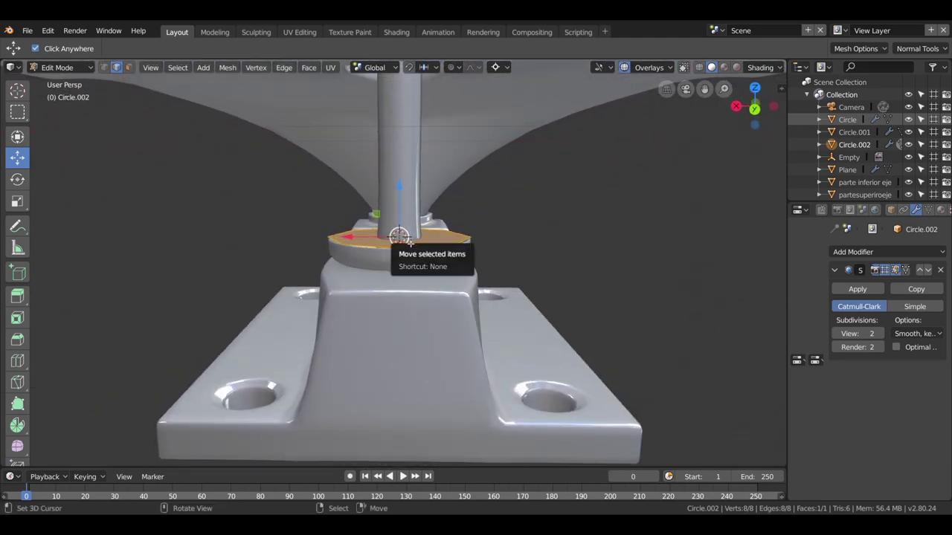
- Switch to Right Ortho wireframe view and lower the filled face 3.16 cm
key(KP_1)
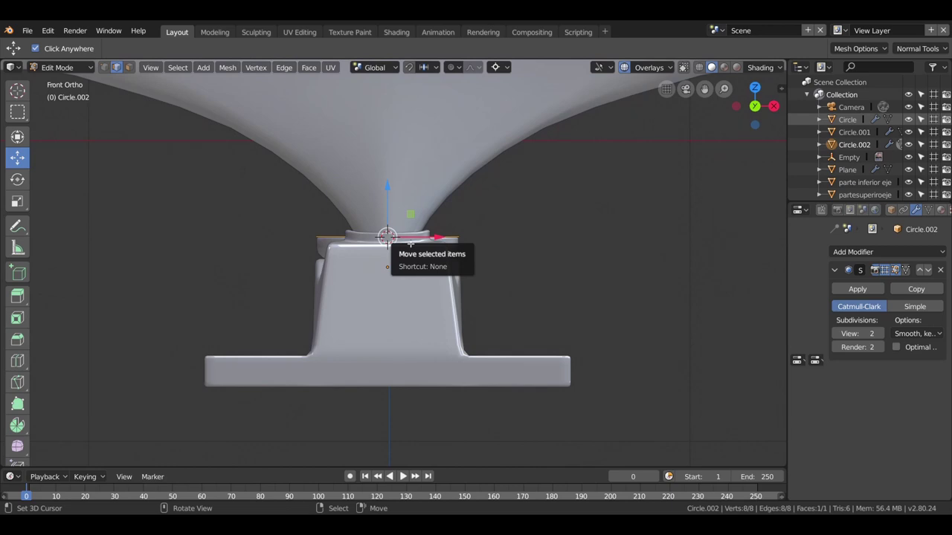
key(KP_3)
key(z)
click(327, 243)
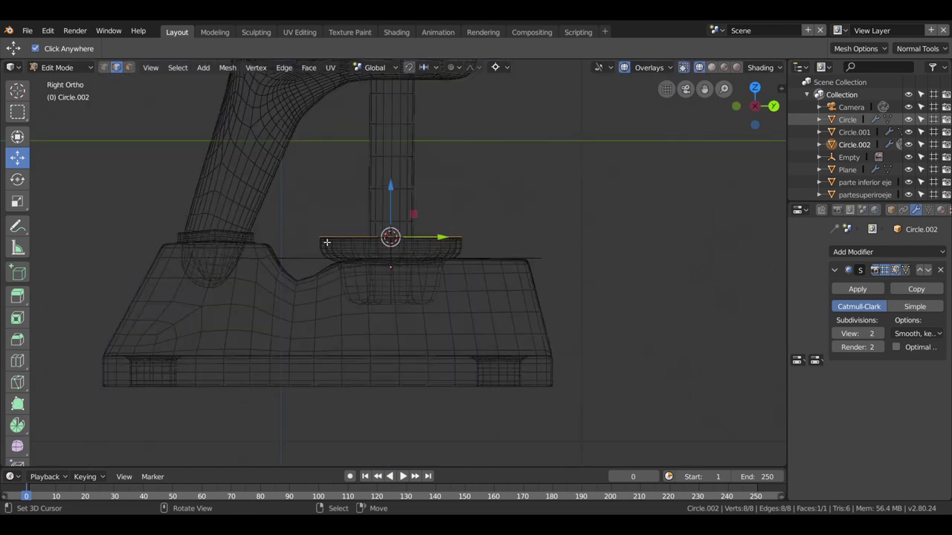
drag(397, 196, 395, 206)
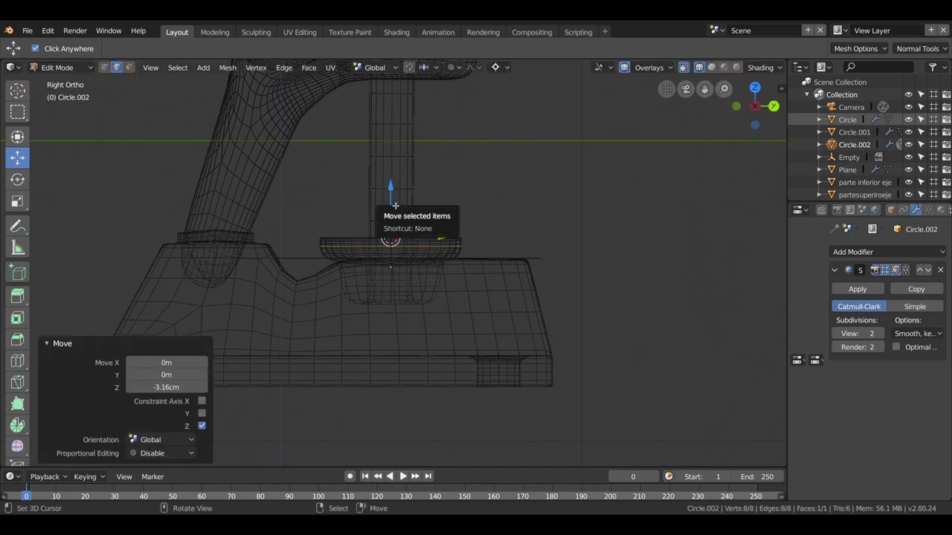
- Check the wireframe truck against the reference image, then start extruding the face up the kingpin
middle_drag(394, 205, 393, 215)
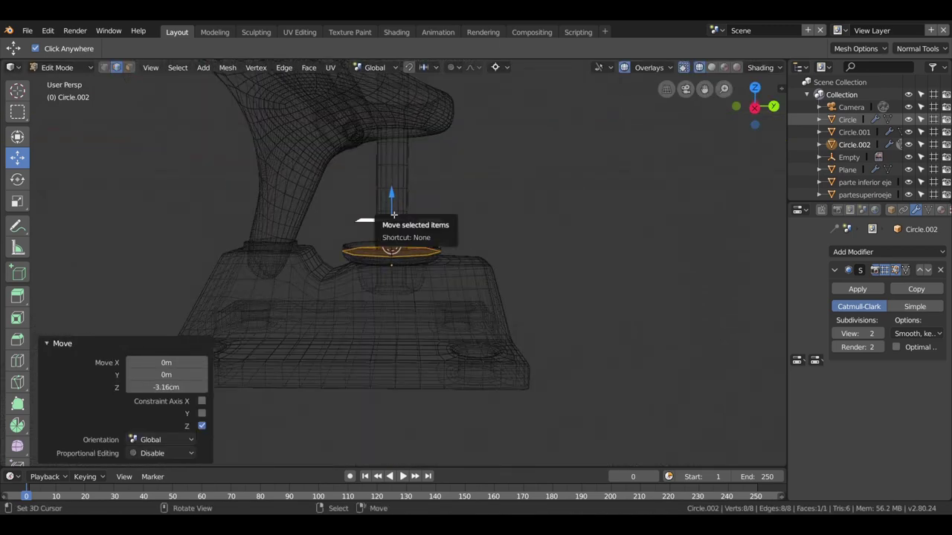
middle_drag(418, 204, 520, 265)
middle_drag(584, 265, 73, 262)
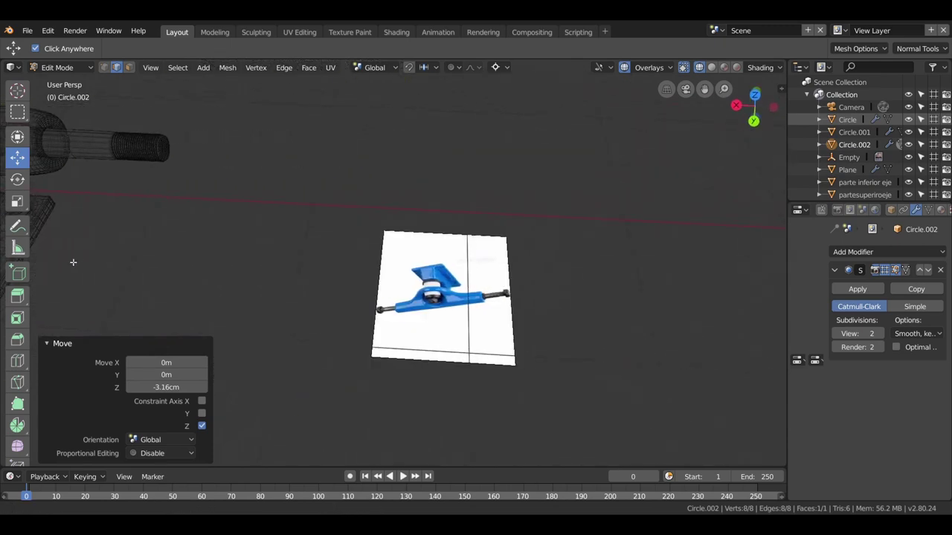
middle_drag(302, 300, 535, 346)
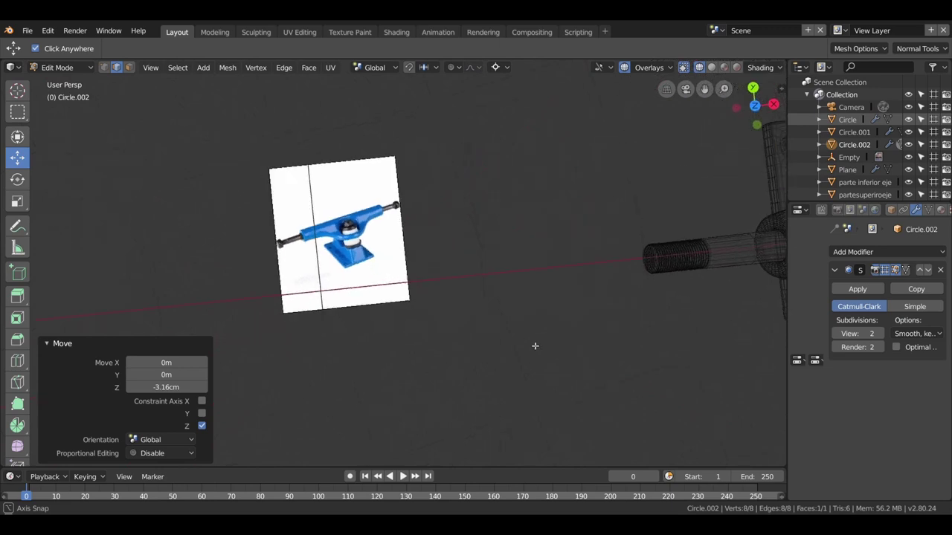
scroll(491, 323, up, 3)
scroll(360, 238, up, 1)
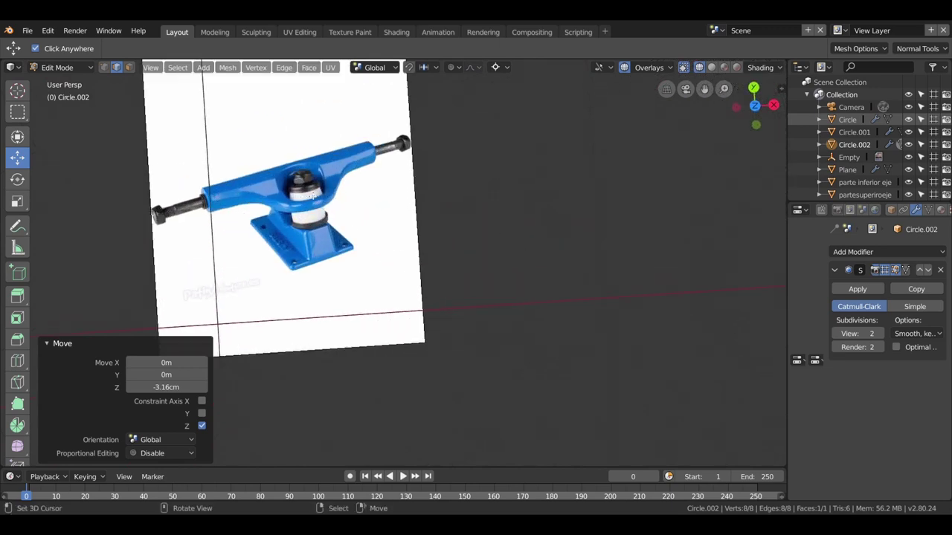
scroll(439, 291, down, 3)
scroll(440, 291, down, 2)
mouse_move(439, 290)
middle_down()
mouse_move(493, 223)
mouse_move(671, 295)
mouse_move(573, 253)
mouse_move(571, 261)
middle_up()
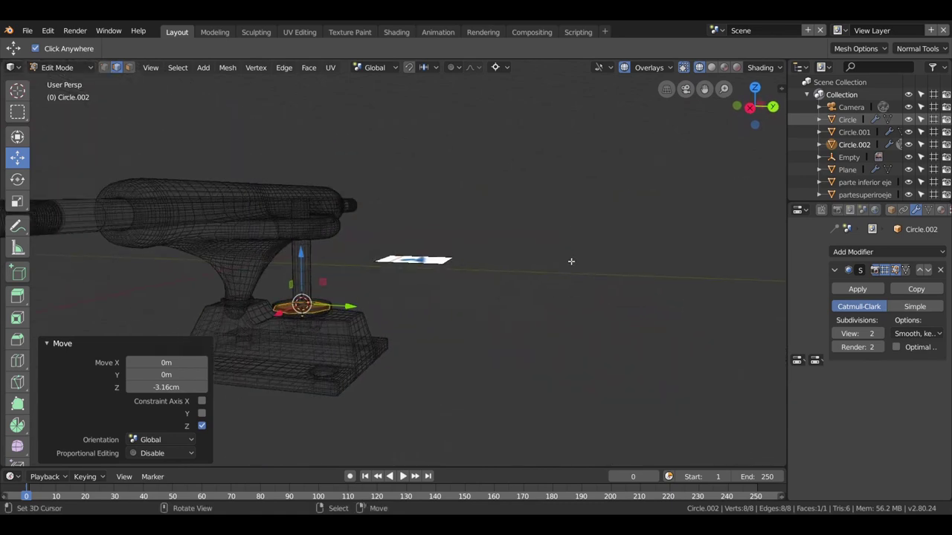
key(KP_3)
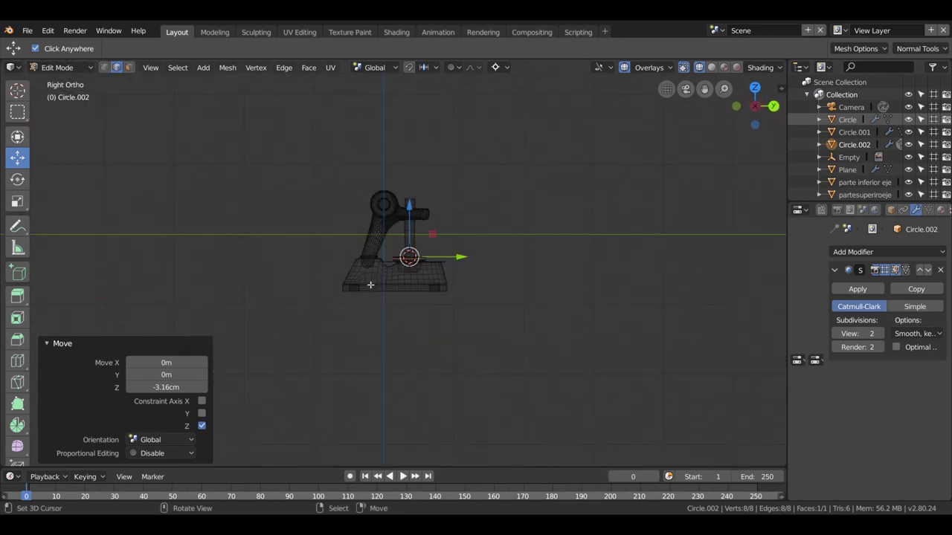
scroll(370, 285, up, 2)
scroll(370, 285, up, 2)
shift+scroll(395, 293, up, 2)
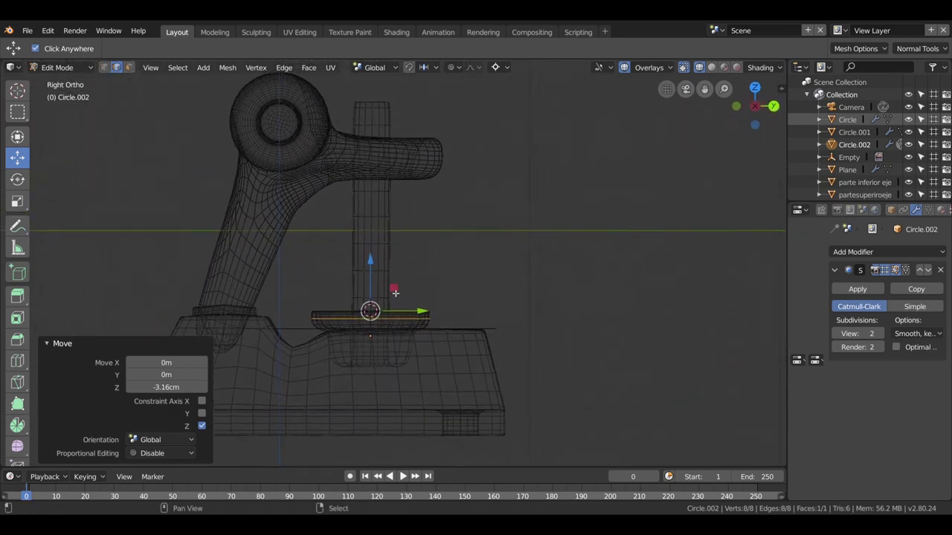
key(e)
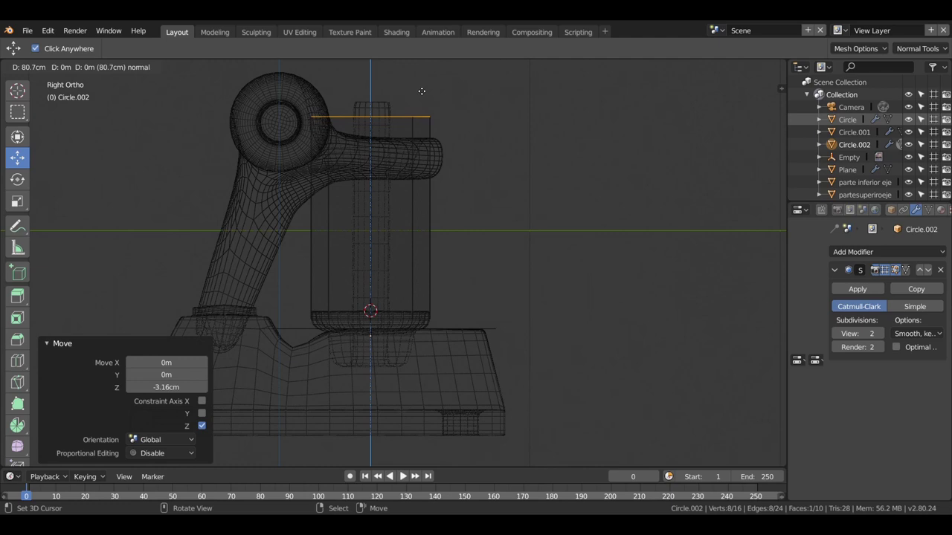
- Finish the extrusion at 81.9 cm and lower the top face 1.6 cm
click(421, 87)
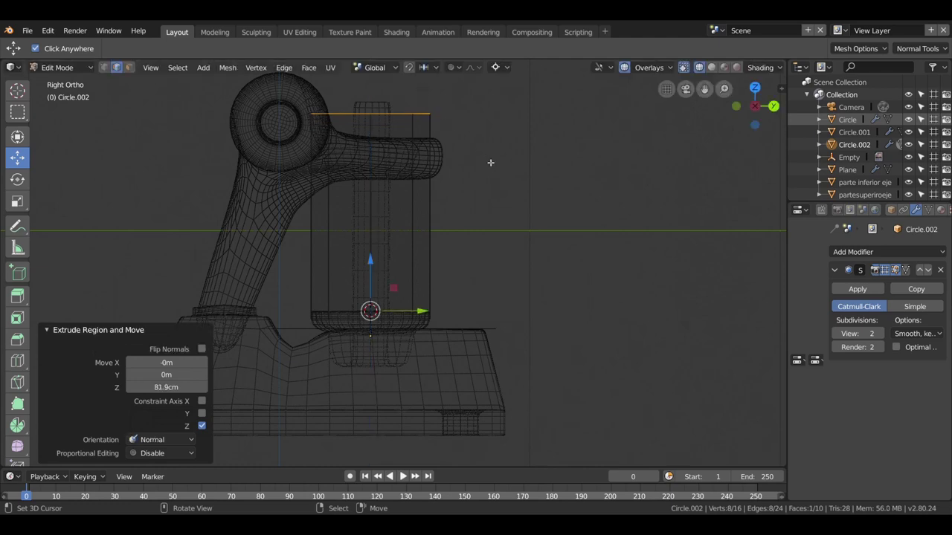
drag(380, 268, 377, 269)
mouse_move(542, 213)
middle_down()
mouse_move(436, 238)
mouse_move(436, 272)
mouse_move(474, 305)
mouse_move(399, 276)
middle_up()
key(KP_Decimal)
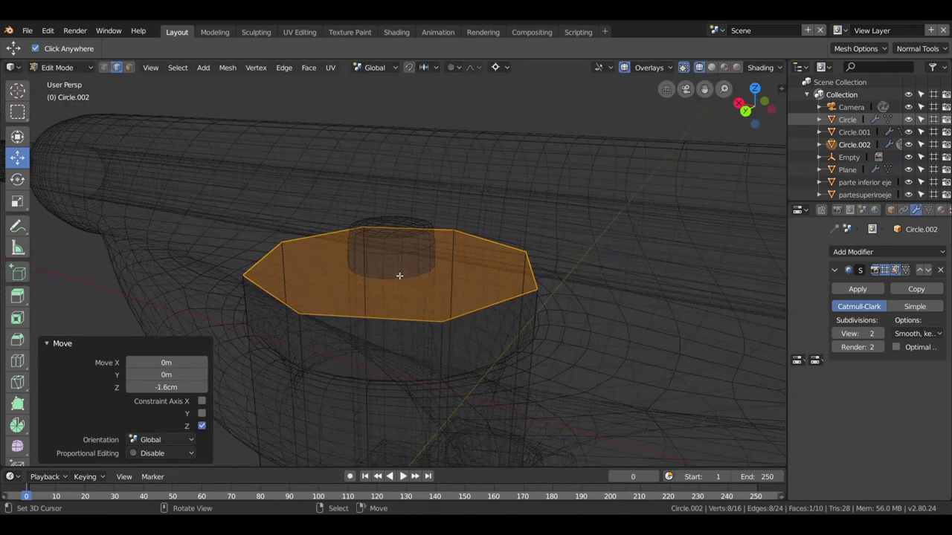
scroll(397, 276, down, 2)
scroll(418, 310, down, 1)
middle_drag(418, 310, 449, 302)
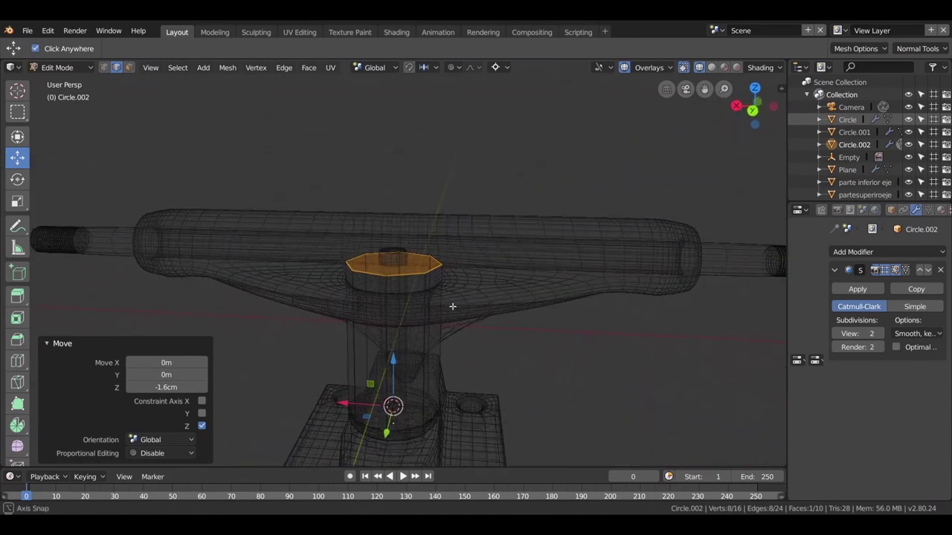
- Switch to Solid shading and scale the octagonal top face to 0.868 around its centre
key(z)
key(Escape)
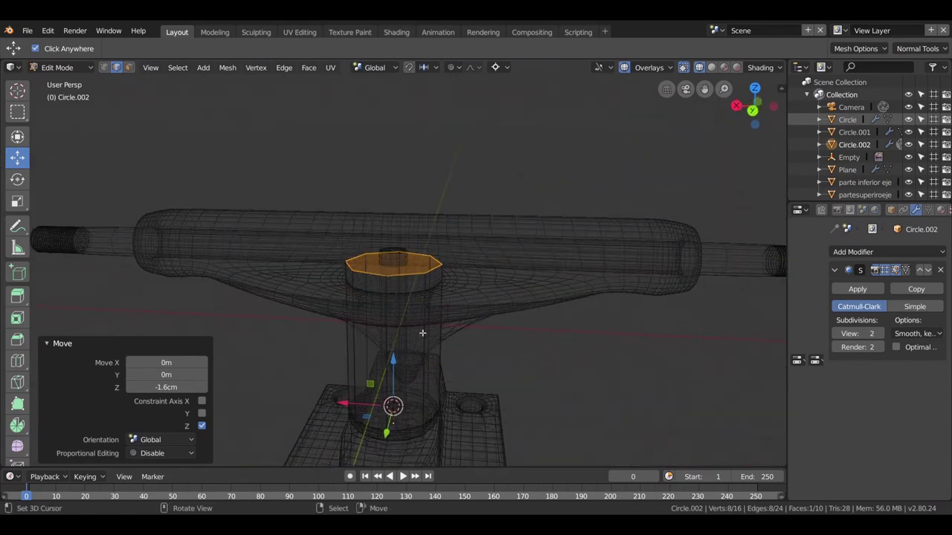
click(504, 324)
mouse_move(468, 317)
middle_down()
mouse_move(454, 376)
mouse_move(480, 418)
middle_up()
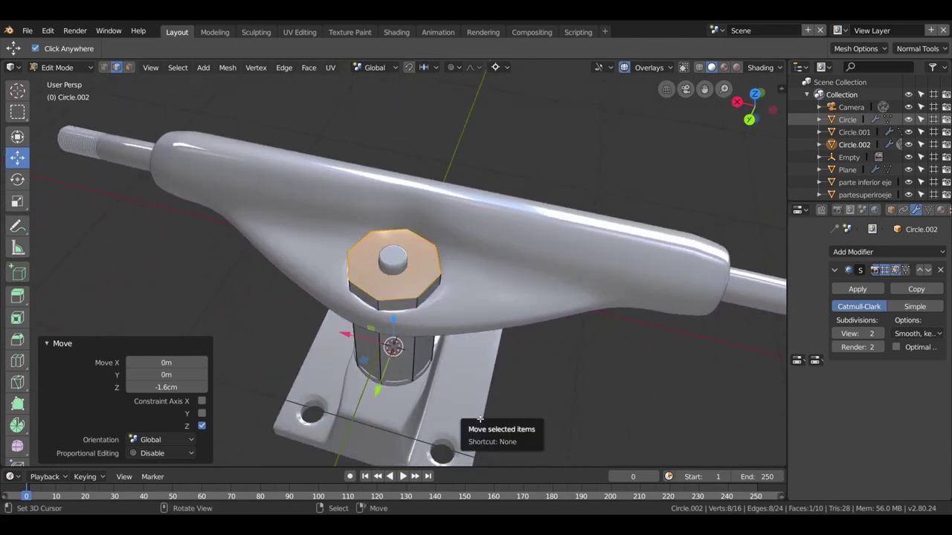
key(shift+s)
click(467, 488)
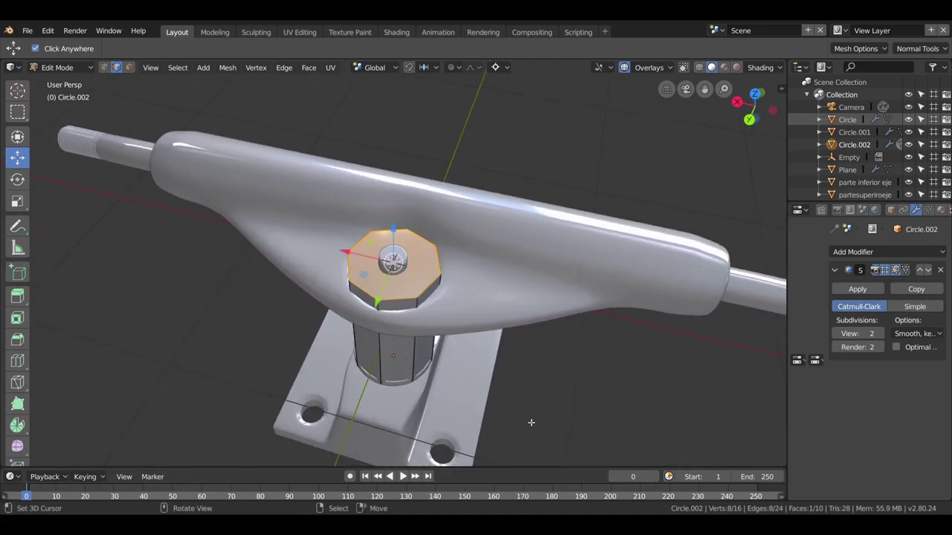
key(s)
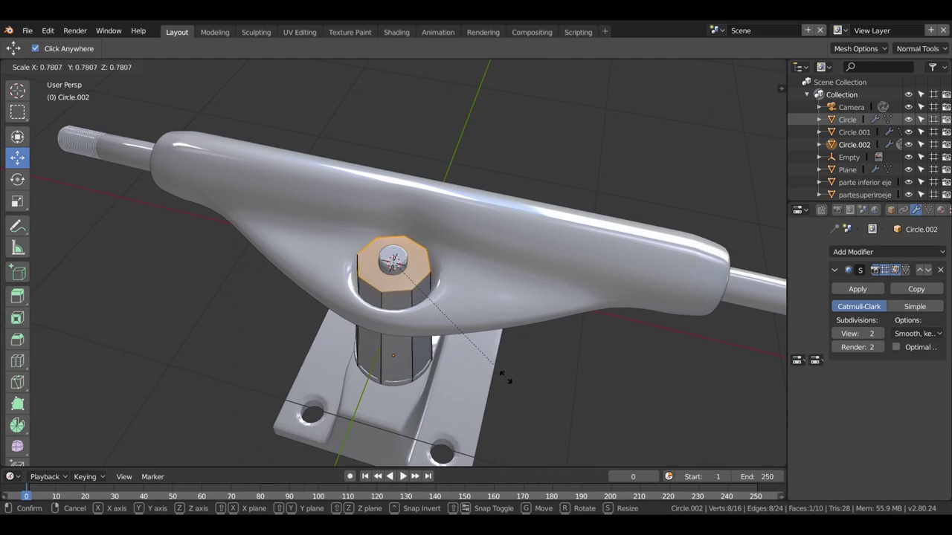
click(513, 396)
mouse_move(516, 395)
middle_down()
mouse_move(478, 388)
mouse_move(518, 389)
middle_up()
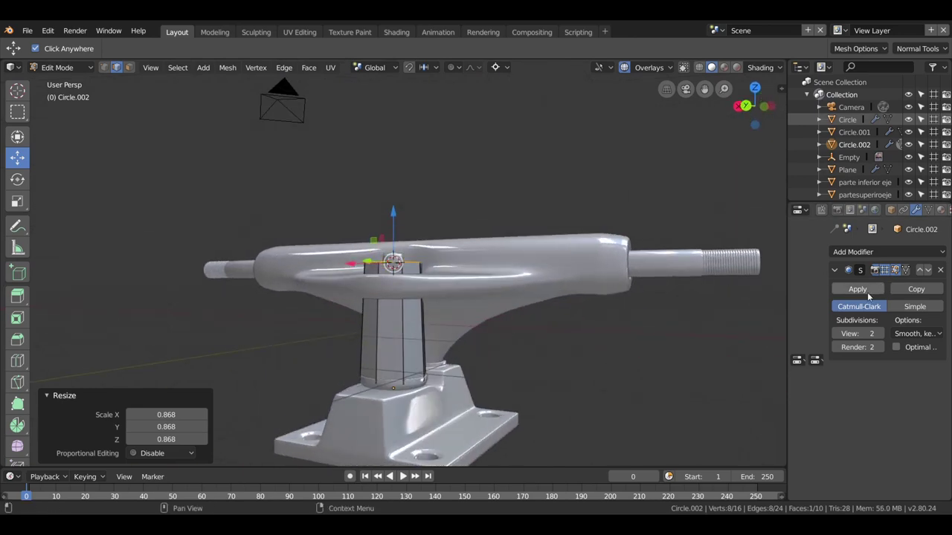
scroll(425, 402, up, 2)
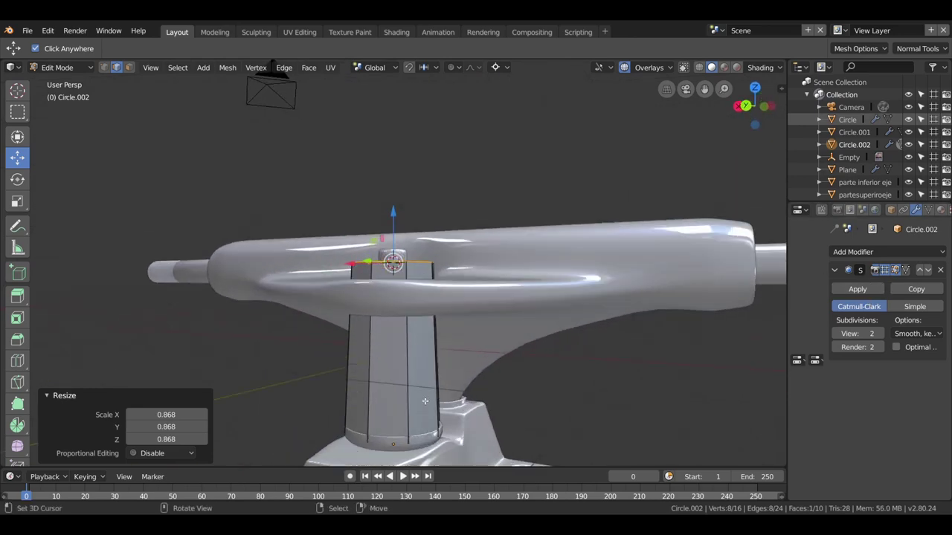
mouse_move(425, 402)
middle_down()
mouse_move(520, 410)
mouse_move(445, 414)
middle_up()
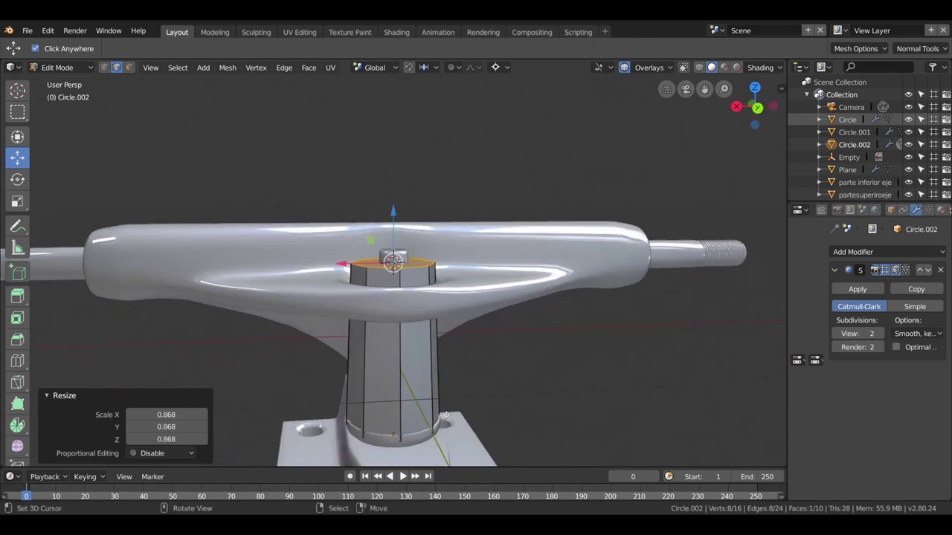
- Add two loop cuts near the lower and upper ends of the bushing
key(Tab)
mouse_move(486, 403)
middle_down()
mouse_move(430, 404)
mouse_move(398, 417)
middle_up()
key(Tab)
key(ctrl+r)
click(399, 421)
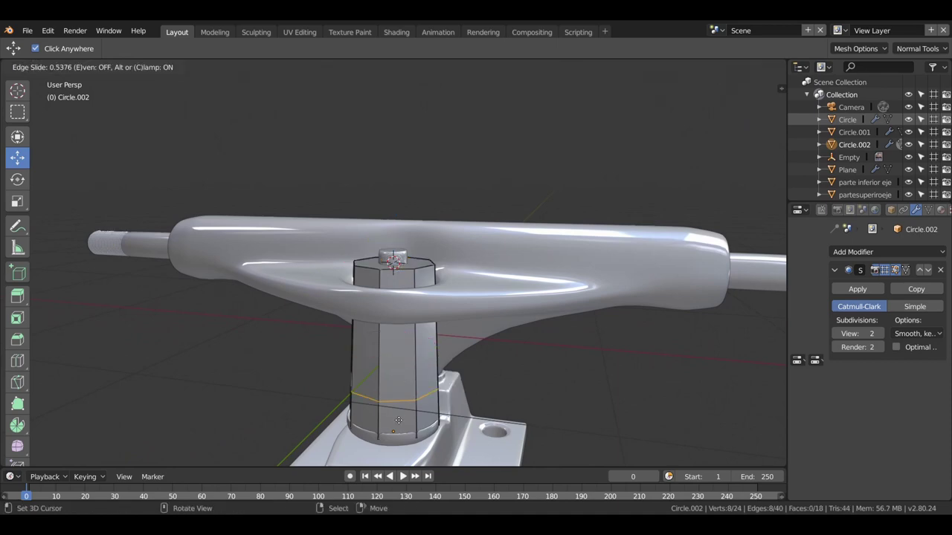
click(397, 439)
key(ctrl+r)
click(393, 275)
click(392, 233)
key(Tab)
mouse_move(392, 234)
middle_down()
mouse_move(367, 368)
mouse_move(424, 353)
mouse_move(482, 301)
mouse_move(573, 310)
mouse_move(607, 329)
mouse_move(416, 348)
middle_up()
- Apply Shade Smooth to the bushing
right_click(416, 345)
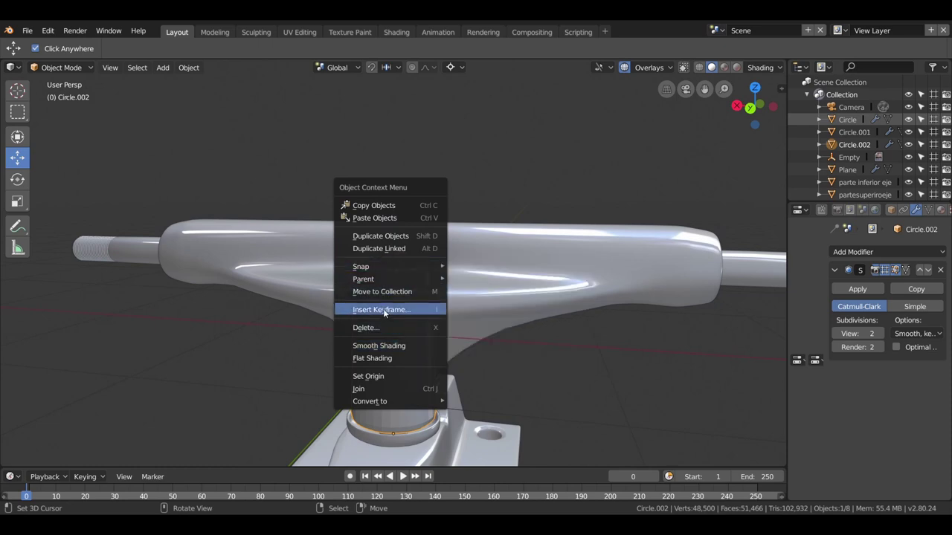
click(378, 346)
mouse_move(378, 346)
middle_down()
mouse_move(115, 190)
mouse_move(451, 166)
mouse_move(391, 185)
mouse_move(294, 140)
middle_up()
scroll(450, 167, up, 4)
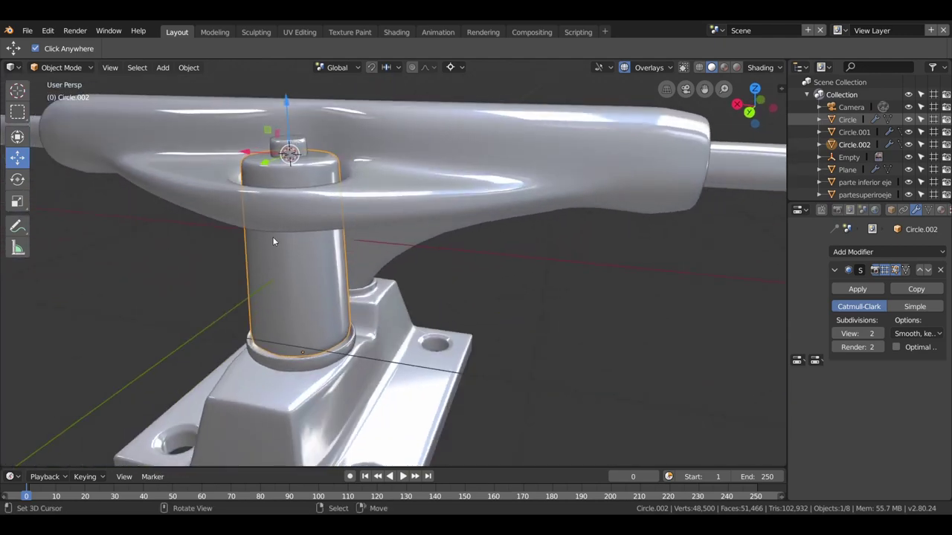
- Bulge the bushing's middle edge loop outward to a scale of 1.143
key(Tab)
key(s)
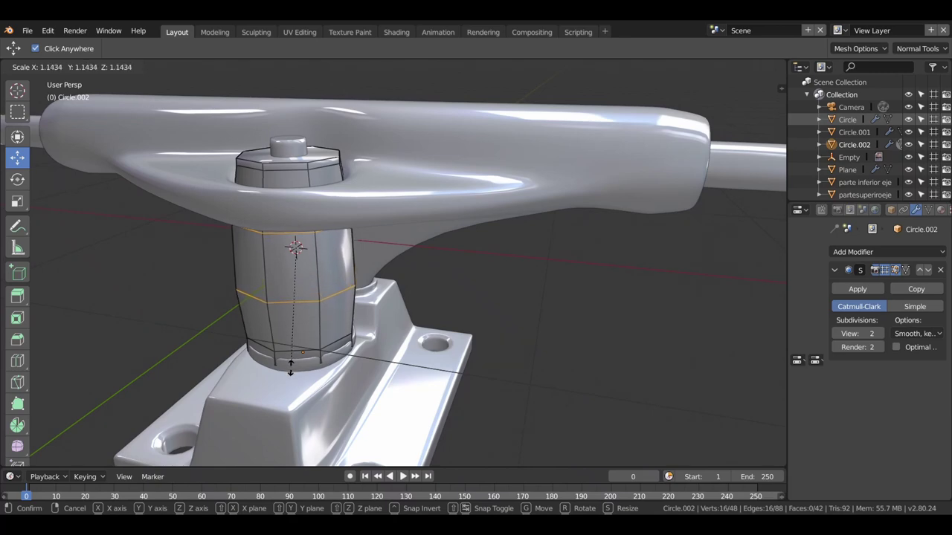
click(290, 366)
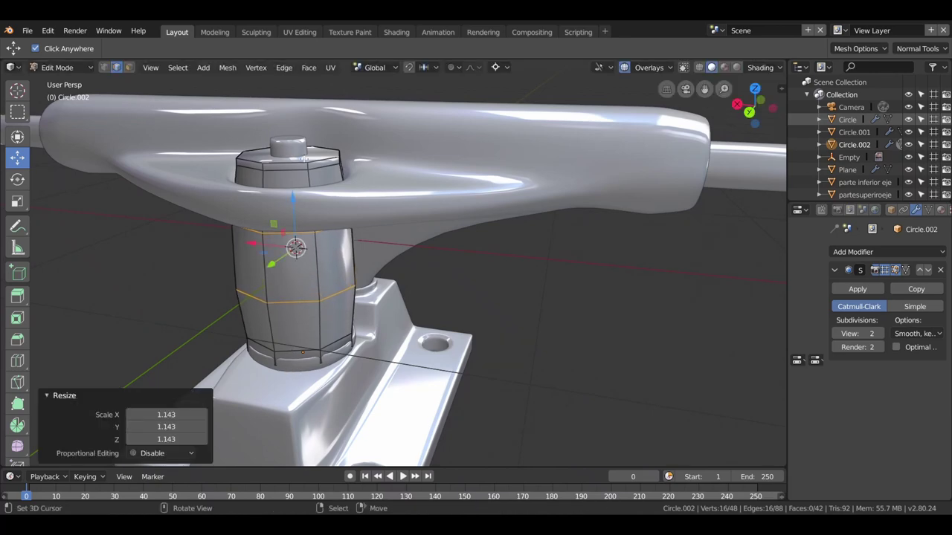
scroll(304, 165, down, 5)
mouse_move(304, 164)
middle_down()
mouse_move(432, 212)
mouse_move(461, 258)
mouse_move(360, 231)
mouse_move(374, 257)
mouse_move(431, 263)
mouse_move(433, 301)
mouse_move(312, 384)
middle_up()
key(Tab)
key(Tab)
- Select the bushing's bottom ring edge loop in wireframe view, then return to solid shading
key(z)
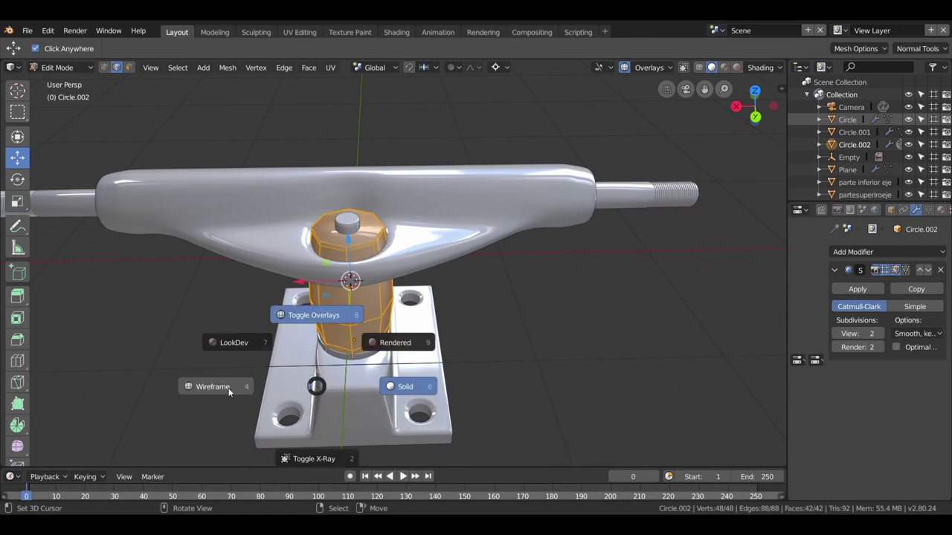
click(227, 392)
middle_drag(359, 379, 347, 348)
scroll(347, 348, up, 3)
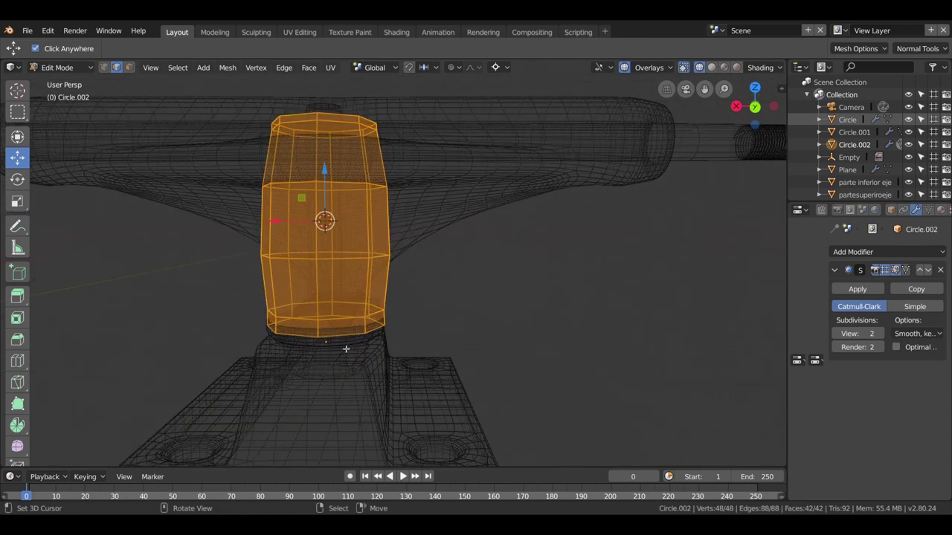
click(322, 345)
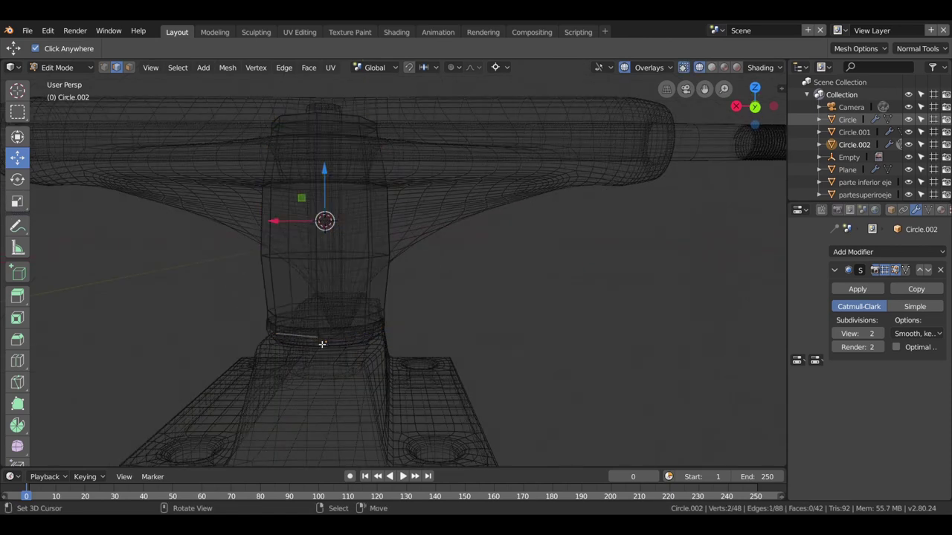
alt+click(322, 343)
click(327, 341)
alt+click(327, 340)
key(z)
click(246, 343)
key(z)
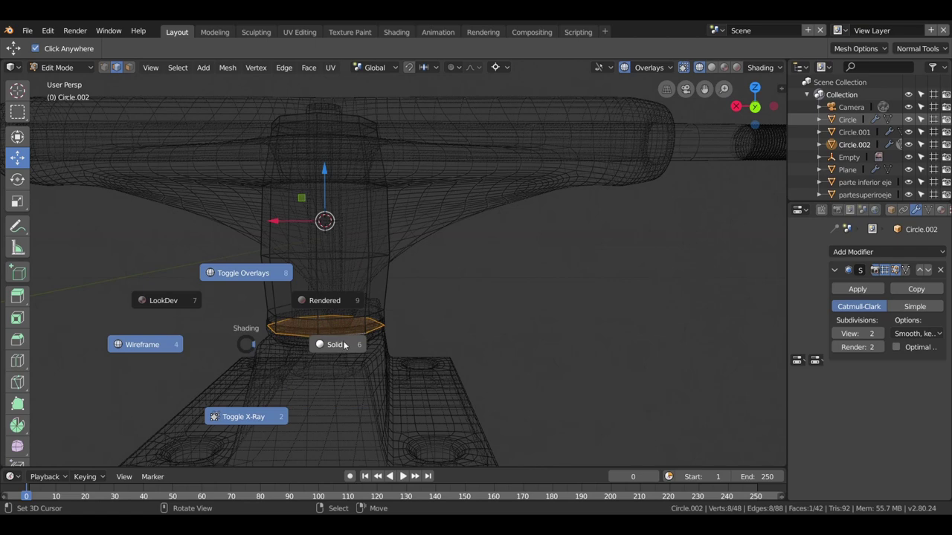
click(348, 346)
scroll(401, 387, down, 3)
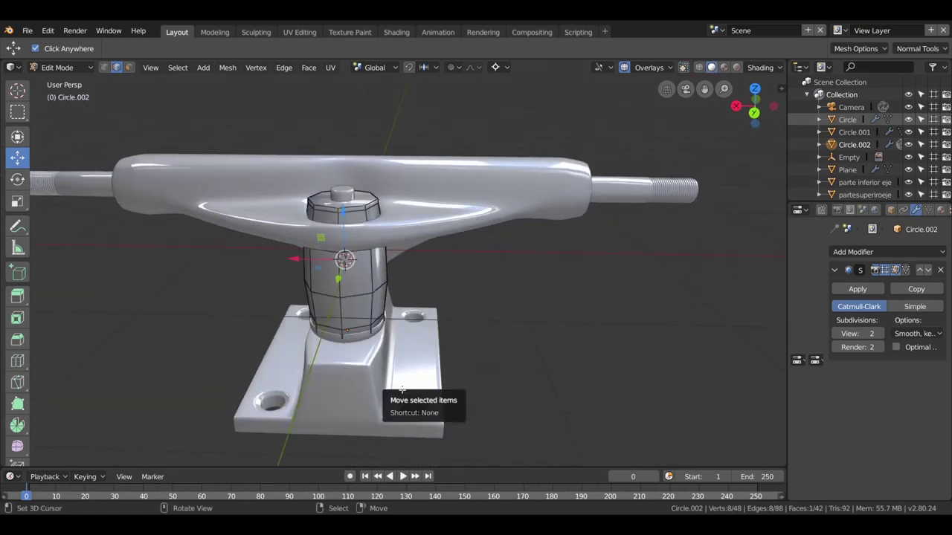
- Snap the 3D cursor to the bottom ring and widen the ring slightly, to 1.025
key(shift+s)
click(398, 459)
key(s)
click(420, 406)
key(Tab)
mouse_move(469, 360)
middle_down()
mouse_move(407, 317)
mouse_move(607, 362)
mouse_move(587, 300)
mouse_move(609, 310)
mouse_move(556, 315)
mouse_move(521, 336)
mouse_move(601, 340)
middle_up()
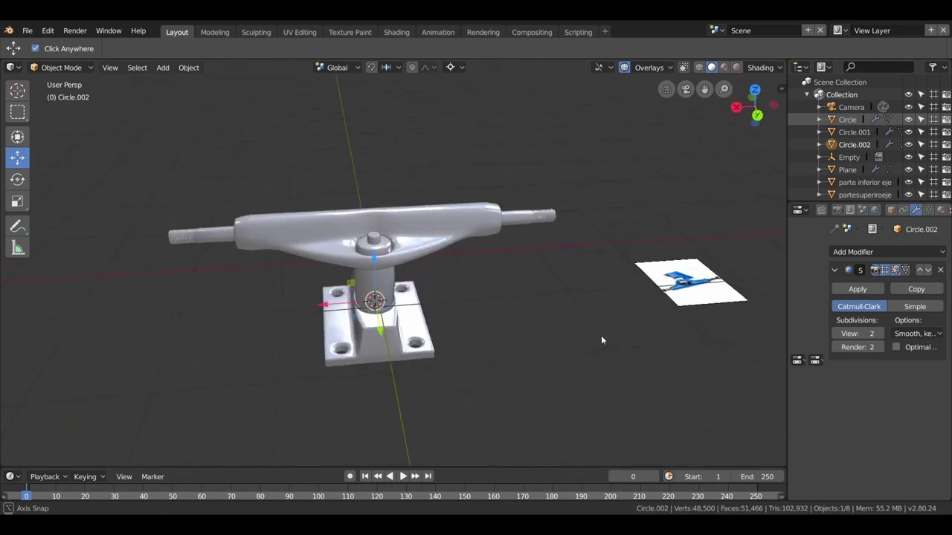
scroll(439, 293, up, 3)
scroll(355, 215, up, 3)
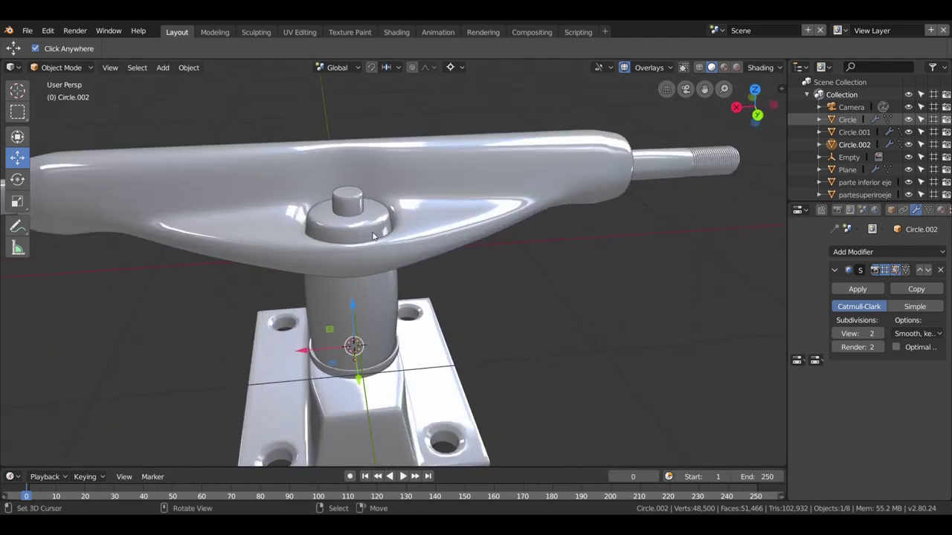
- Inset the bushing's octagonal top ring face twice to form concentric rings
key(Tab)
mouse_move(368, 188)
middle_down()
mouse_move(427, 325)
mouse_move(334, 334)
middle_up()
scroll(427, 325, up, 3)
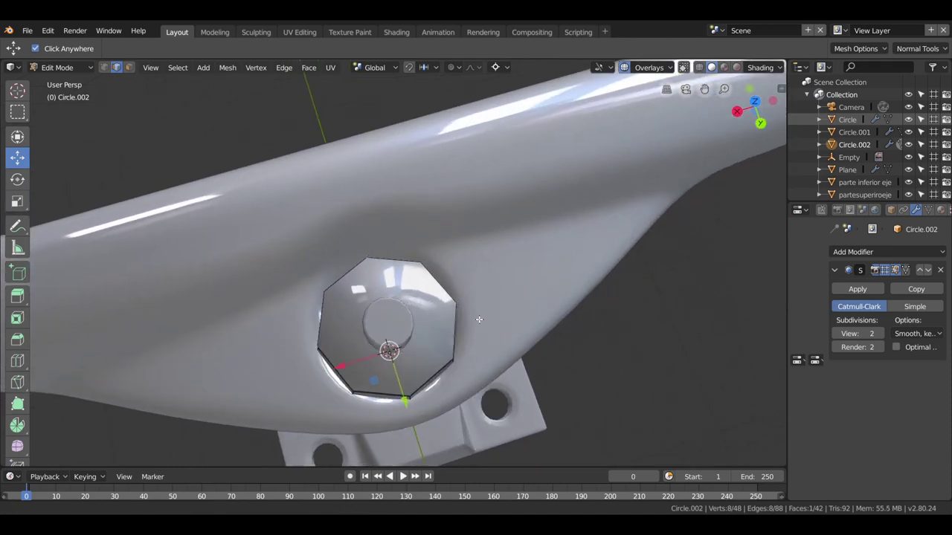
scroll(456, 321, up, 2)
key(3)
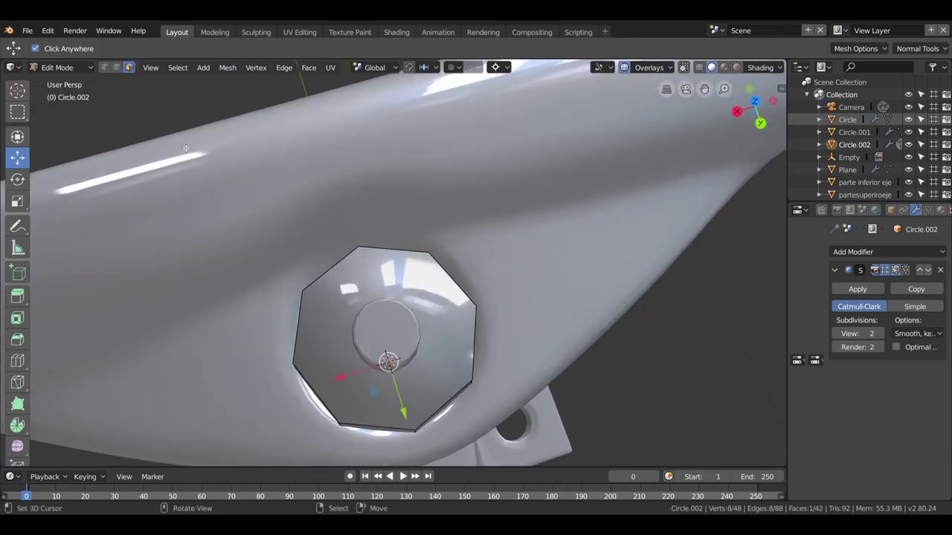
click(449, 330)
key(i)
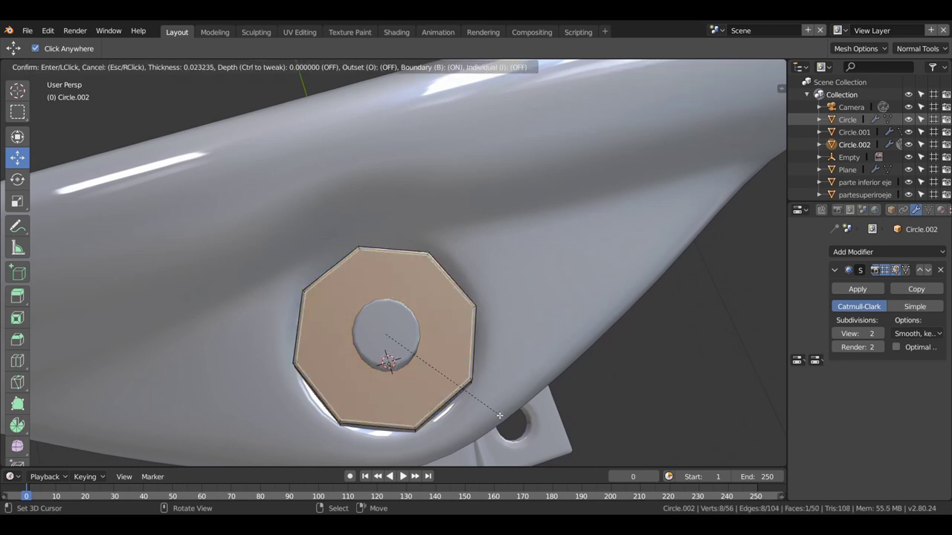
click(465, 388)
key(i)
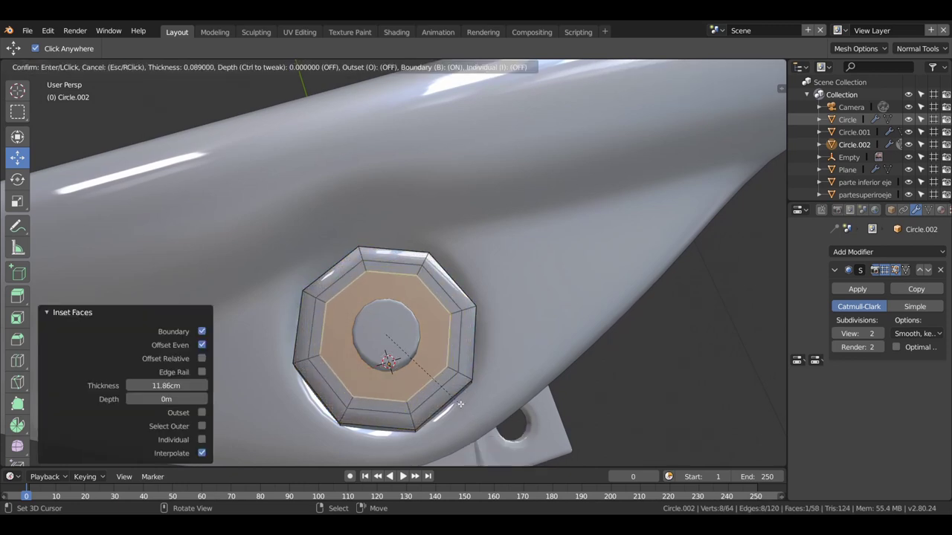
click(425, 367)
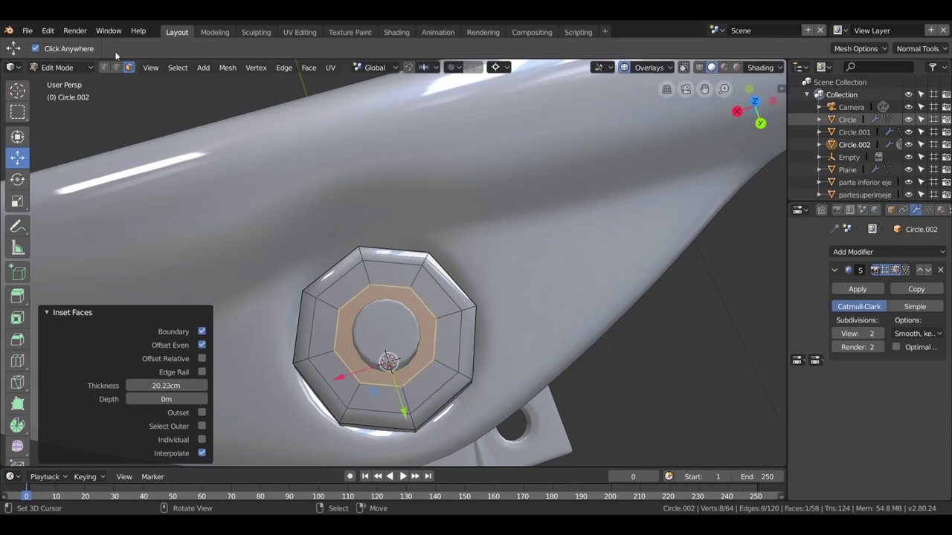
- Join two ring vertices with a new edge, then select the edge loop around the hub
click(377, 289)
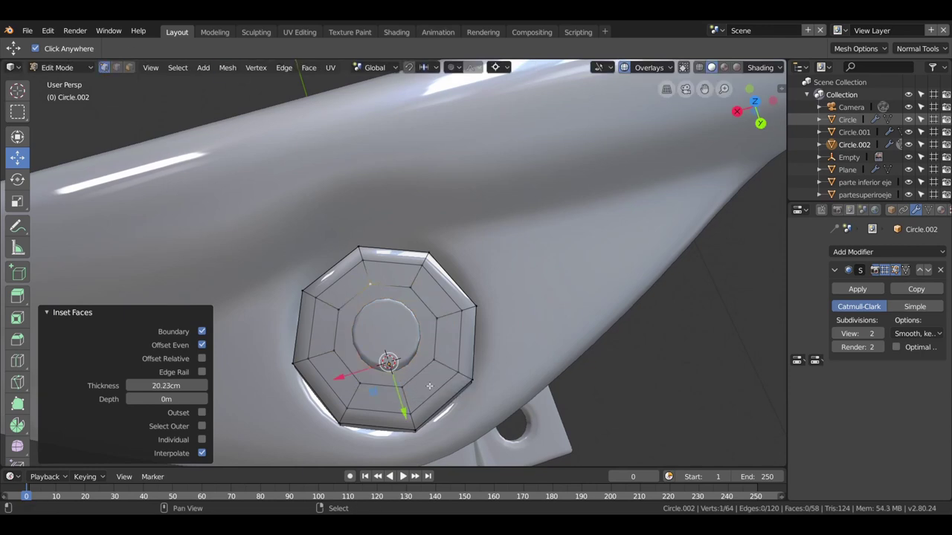
key(j)
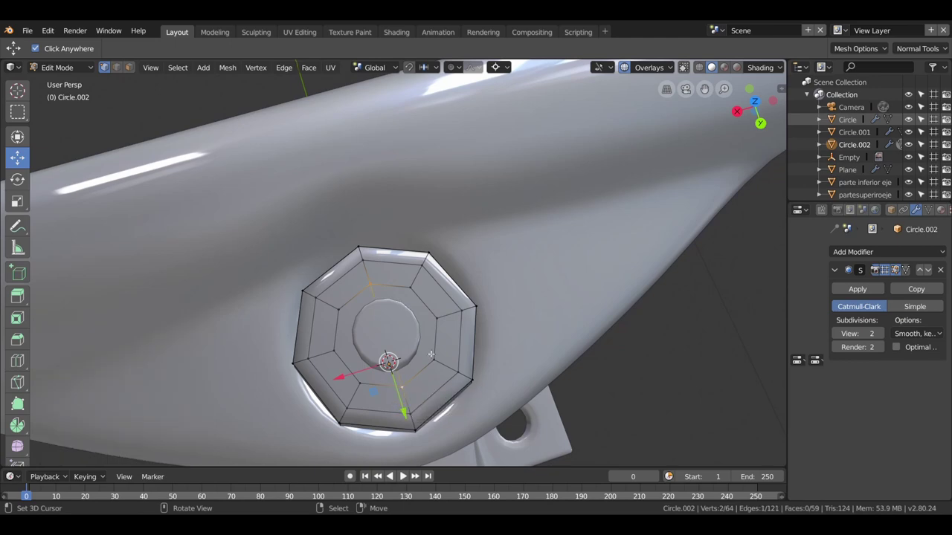
click(339, 354)
middle_drag(339, 353, 416, 248)
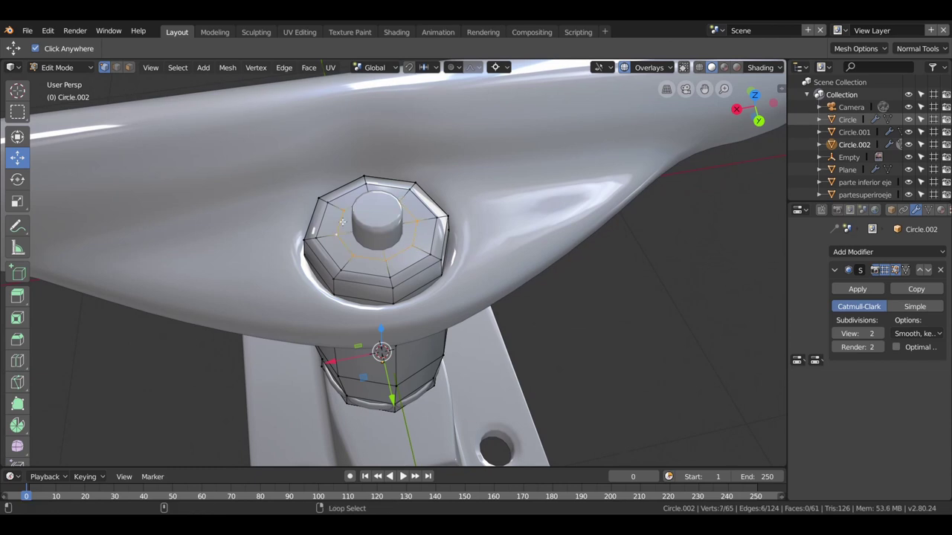
middle_drag(342, 222, 394, 282)
alt+shift+click(396, 289)
click(117, 67)
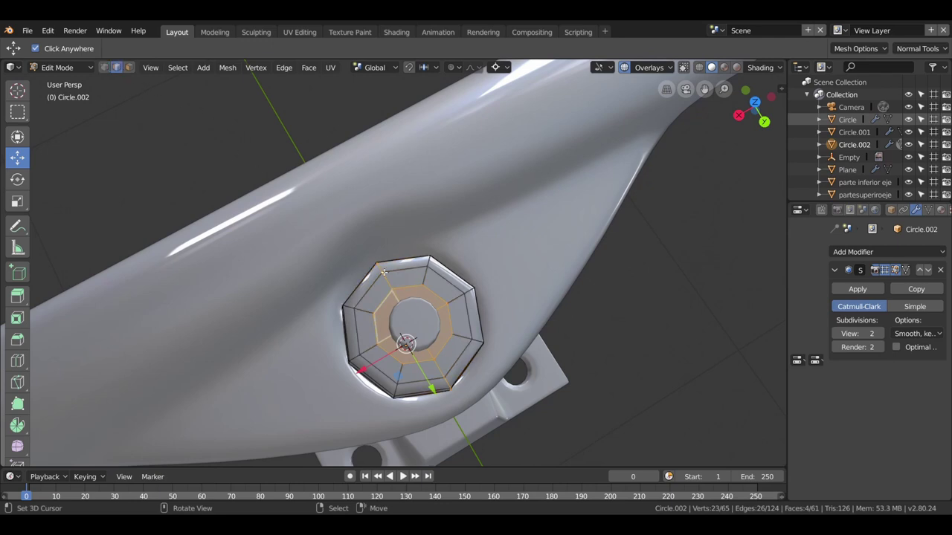
- Dissolve the edges of the inner ring loop on the nut's top
key(alt+a)
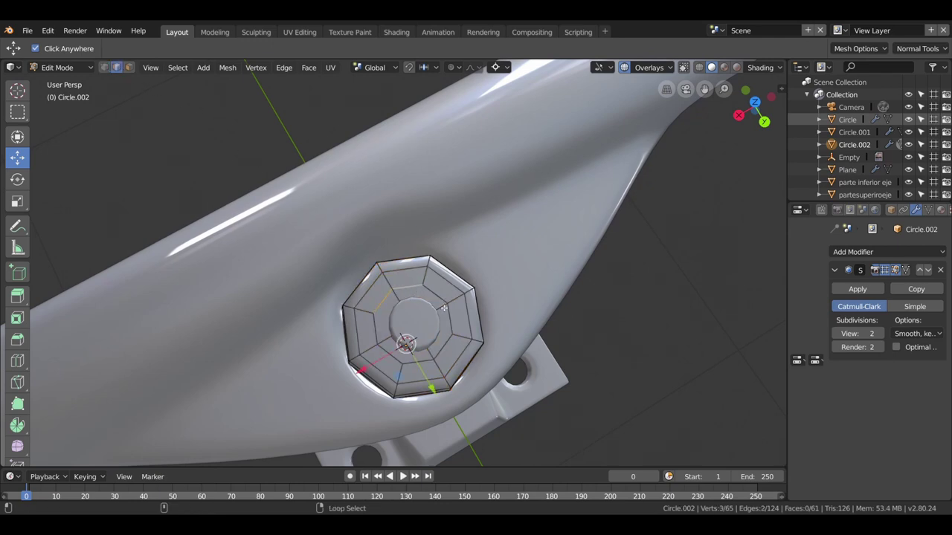
alt+click(391, 352)
key(x)
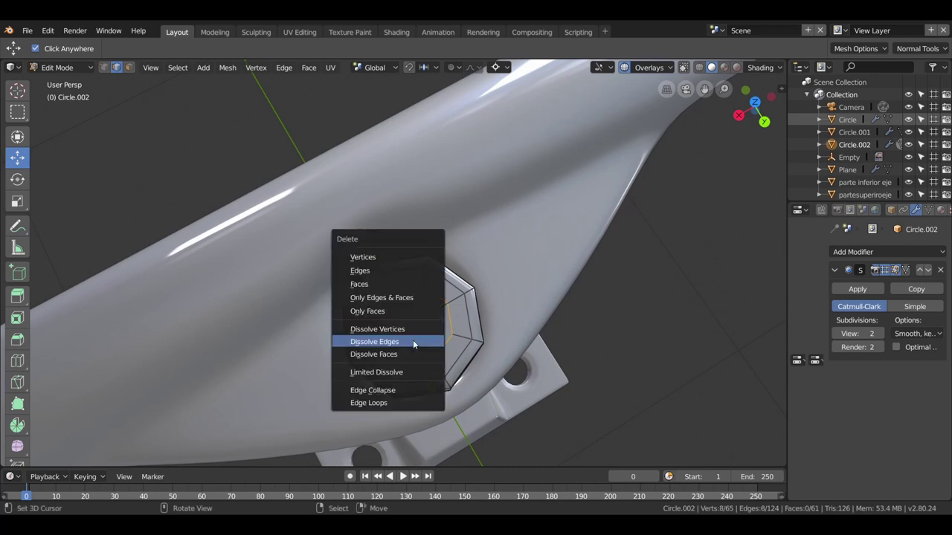
click(392, 343)
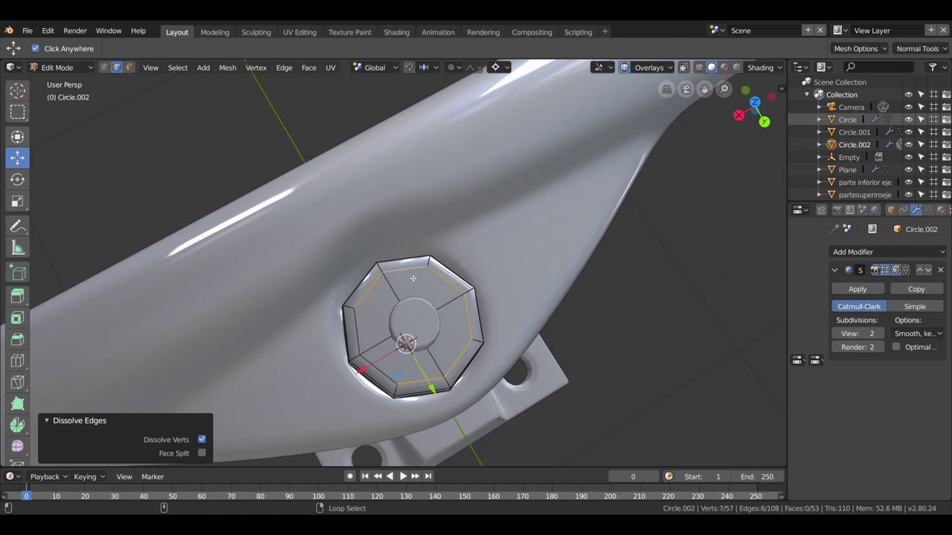
- Snap the 3D cursor to the inner ring and scale the ring to 0.672
key(shift+s)
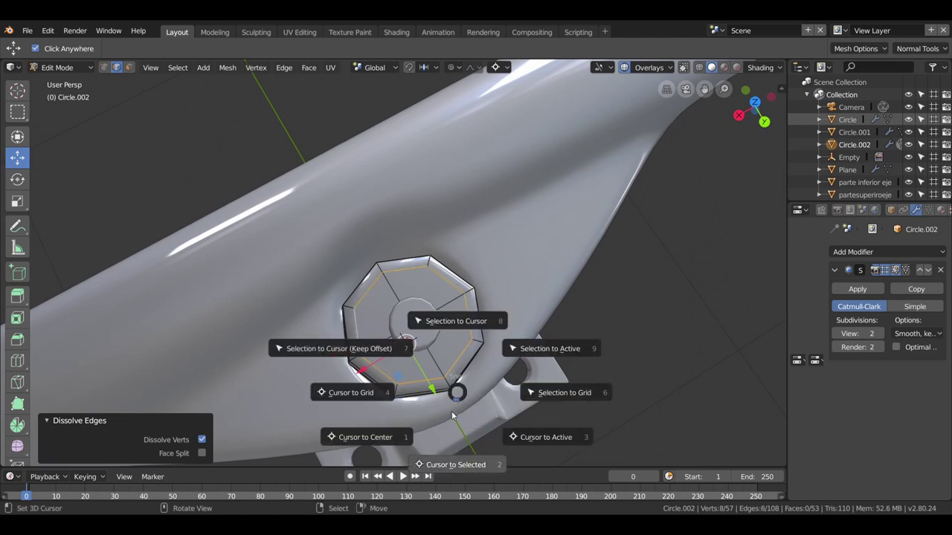
click(453, 444)
key(s)
click(449, 423)
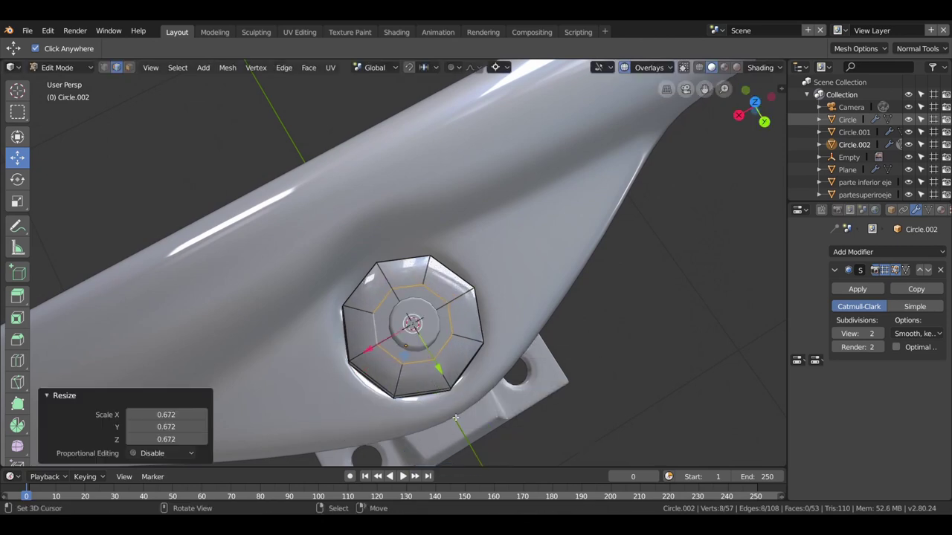
mouse_move(449, 423)
middle_down()
mouse_move(432, 335)
mouse_move(414, 305)
middle_up()
key(Tab)
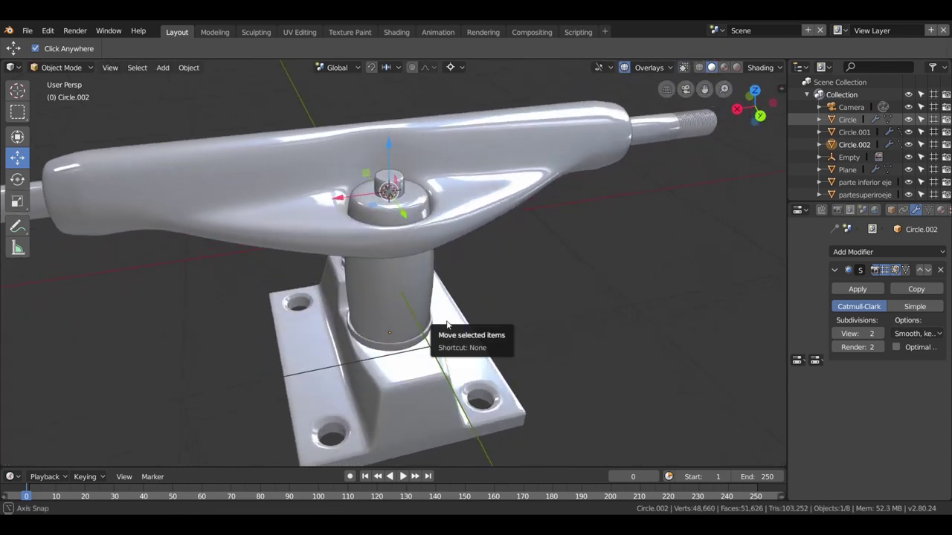
- Re-enter Edit Mode on the nut at an angled view, in face select mode
mouse_move(414, 305)
middle_down()
mouse_move(446, 341)
mouse_move(393, 345)
mouse_move(393, 300)
mouse_move(451, 328)
middle_up()
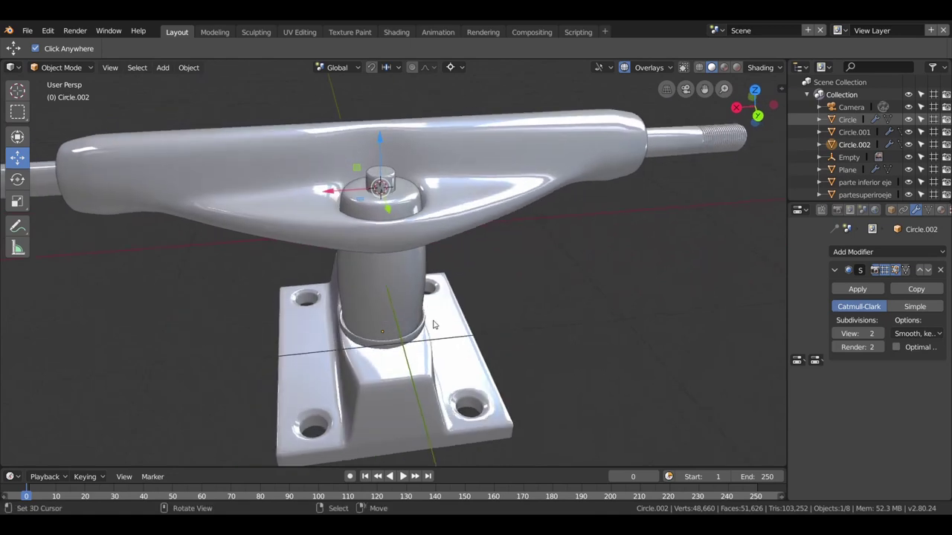
key(Tab)
scroll(495, 328, down, 2)
middle_drag(513, 310, 544, 360)
scroll(544, 360, up, 1)
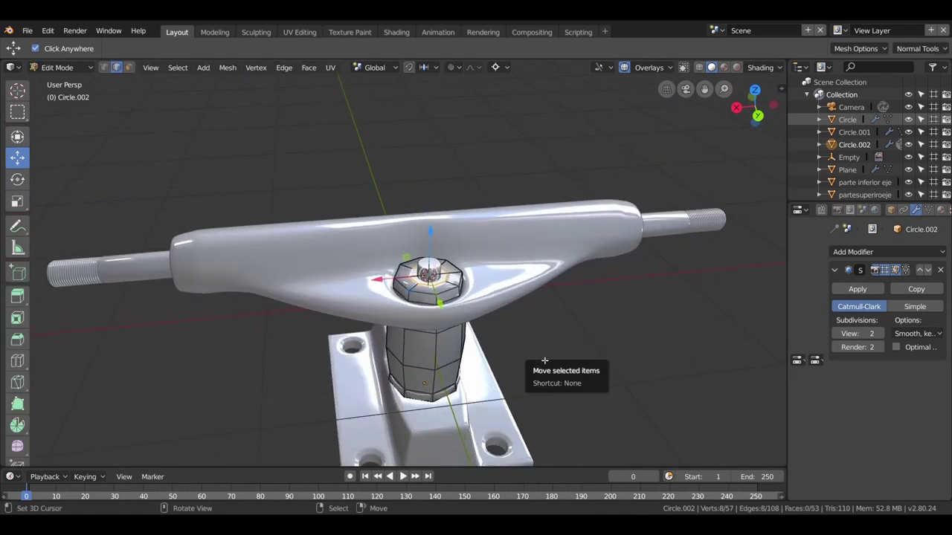
scroll(543, 362, up, 1)
scroll(520, 372, up, 2)
scroll(500, 387, up, 2)
mouse_move(499, 387)
middle_down()
mouse_move(540, 256)
mouse_move(542, 277)
mouse_move(532, 256)
mouse_move(547, 219)
mouse_move(500, 230)
mouse_move(456, 284)
middle_up()
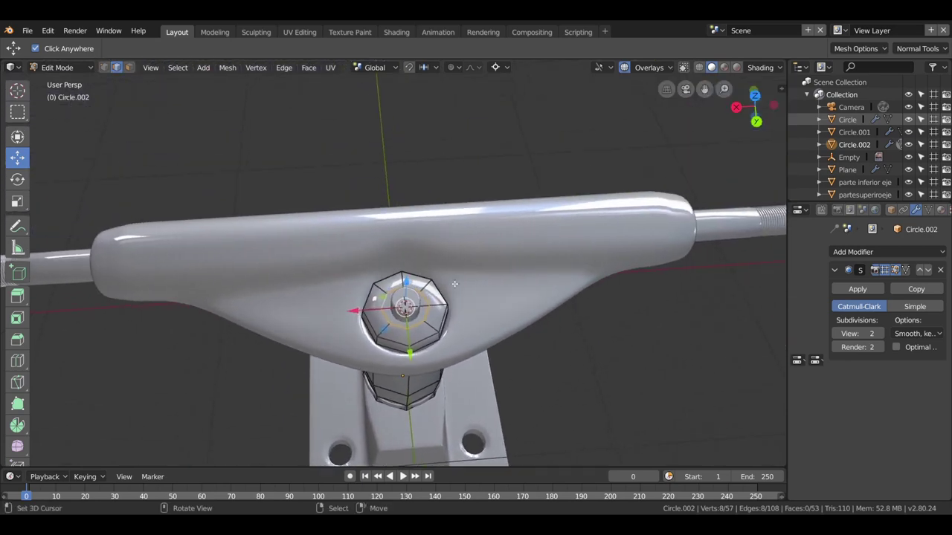
click(128, 67)
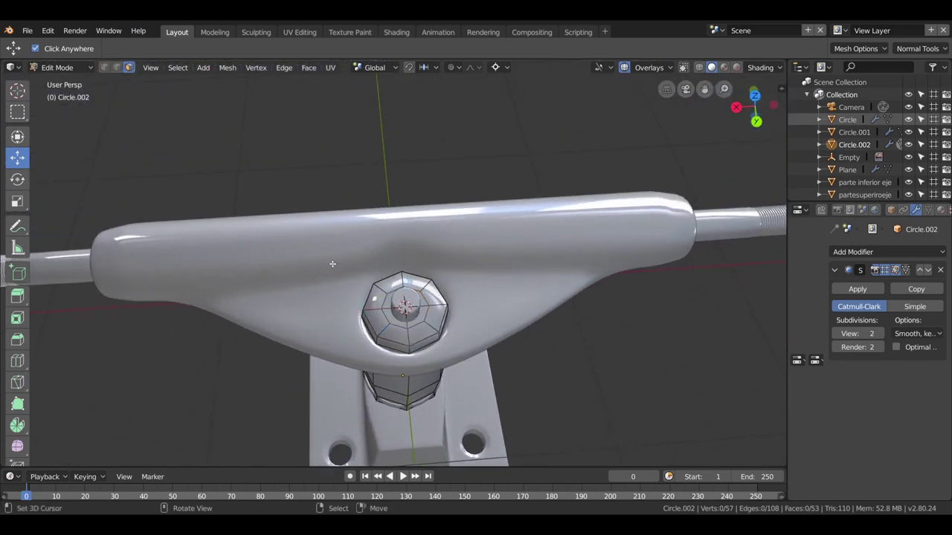
- Select the nut's top faces, four faces in total
key(shift)
shift+click(399, 319)
shift+click(395, 308)
middle_drag(395, 308, 397, 246)
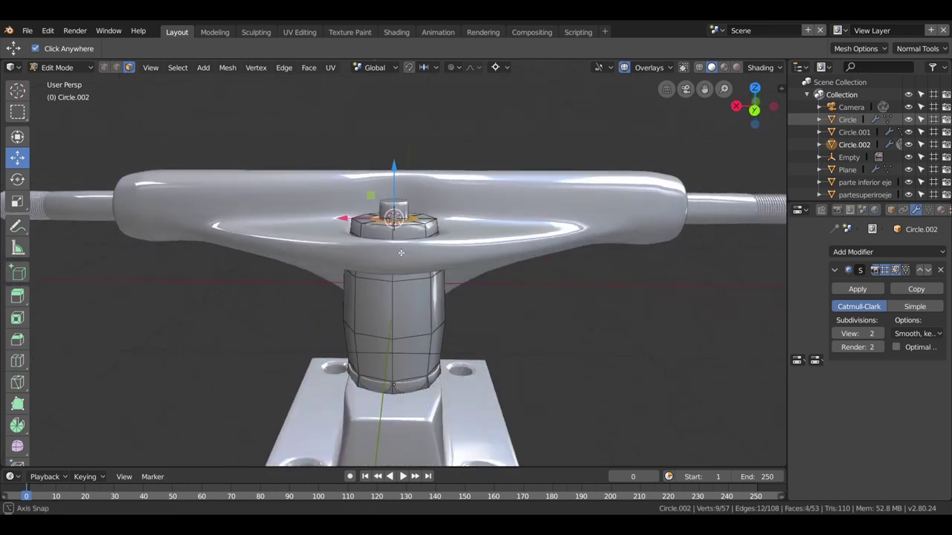
click(399, 250)
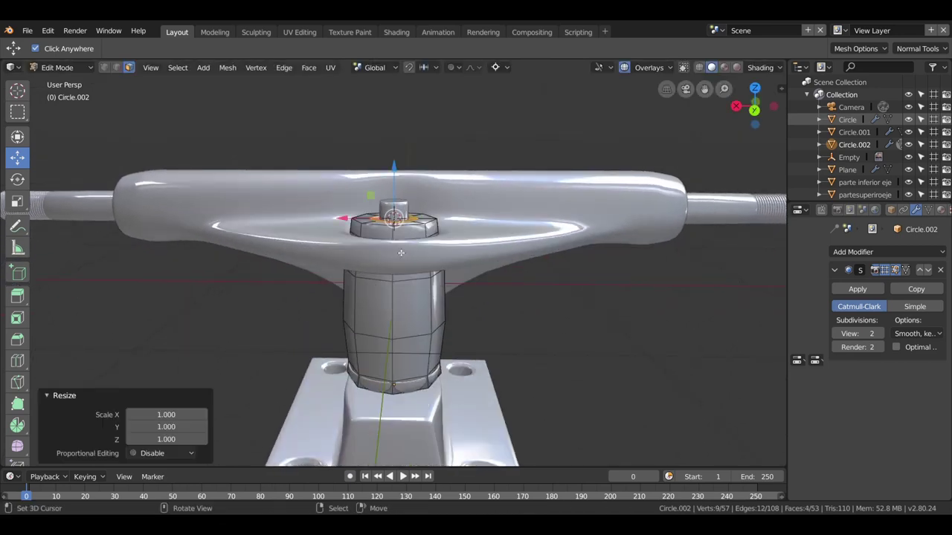
- Duplicate the four top faces in place and separate them into a new object, Circle.003
key(shift+d)
right_click(401, 253)
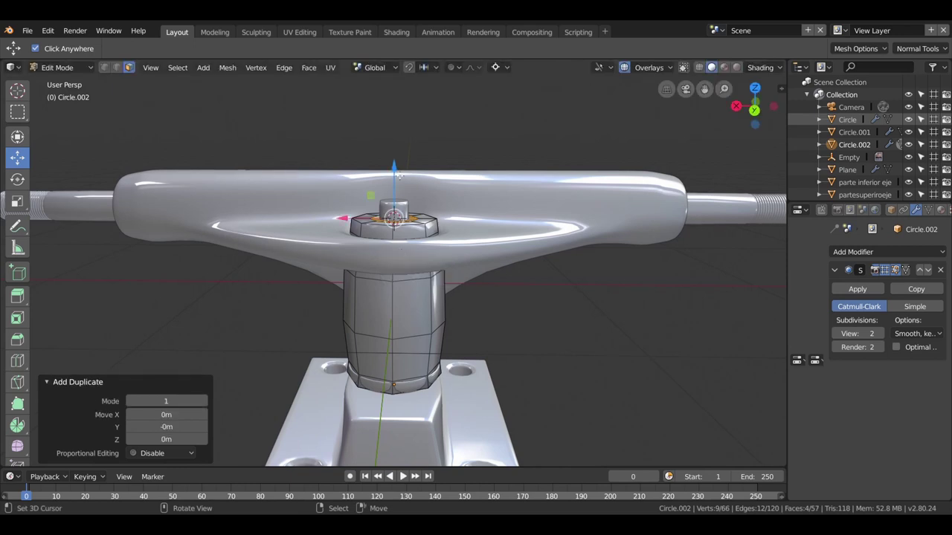
key(p)
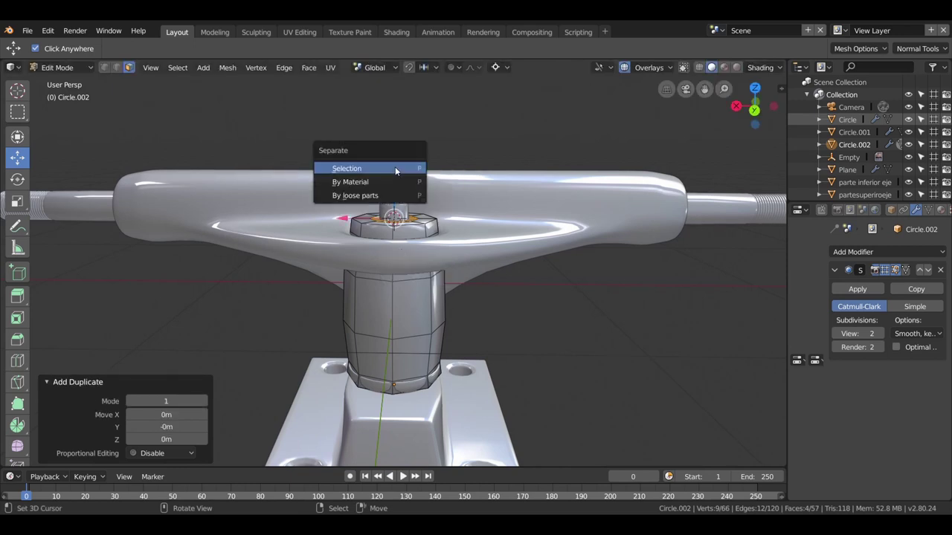
click(394, 166)
- In Object Mode, move Circle.003 61.9 cm up along Z
middle_drag(402, 223, 402, 267)
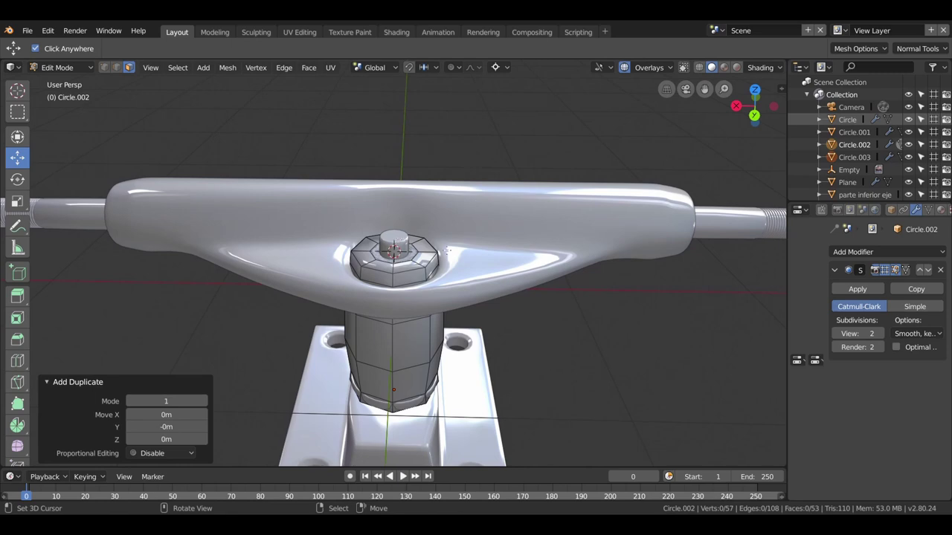
key(Tab)
click(398, 246)
scroll(435, 279, up, 2)
scroll(419, 319, up, 2)
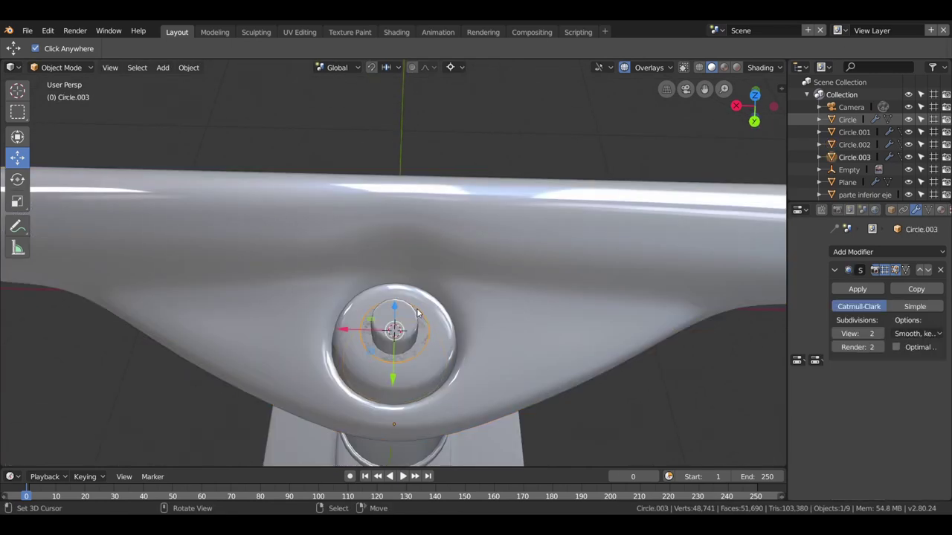
key(g)
key(z)
click(413, 262)
middle_drag(413, 262, 416, 241)
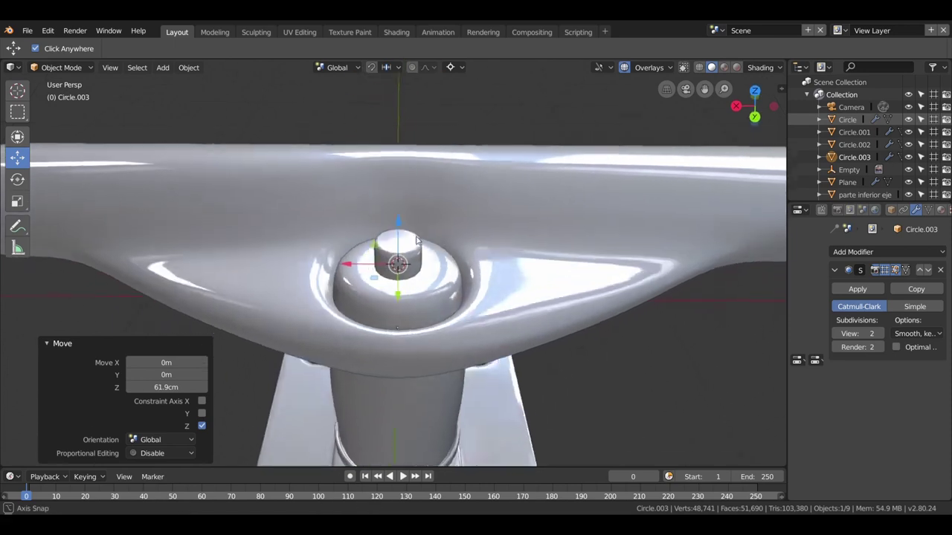
scroll(416, 238, down, 4)
scroll(416, 234, down, 2)
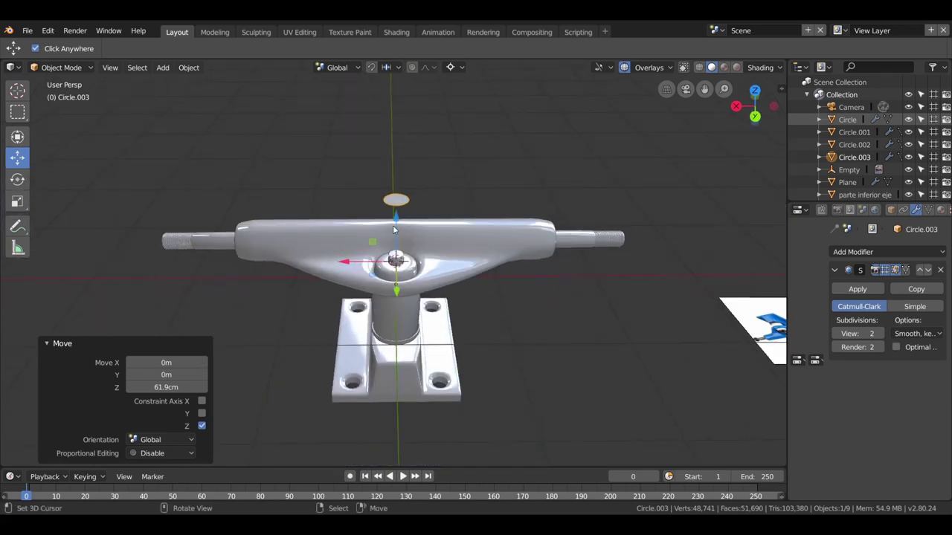
- Raise Circle.003 further to 1.57 m above the truck, then select the Circle.002 nut
mouse_move(398, 217)
mouse_down()
mouse_move(402, 469)
mouse_move(398, 441)
mouse_up()
scroll(409, 246, down, 3)
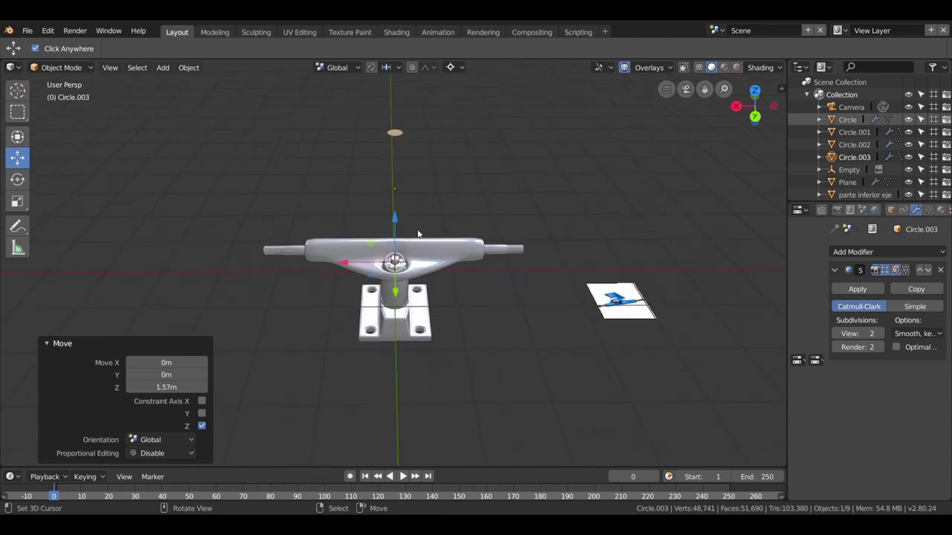
scroll(416, 297, up, 4)
scroll(417, 301, up, 3)
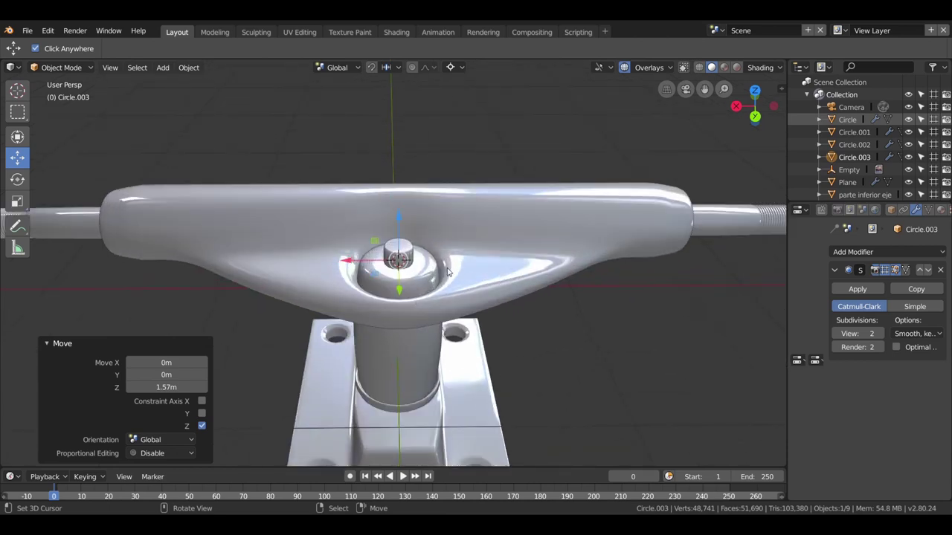
scroll(442, 307, up, 2)
scroll(446, 316, up, 2)
scroll(450, 323, up, 2)
key(Tab)
key(Tab)
click(417, 363)
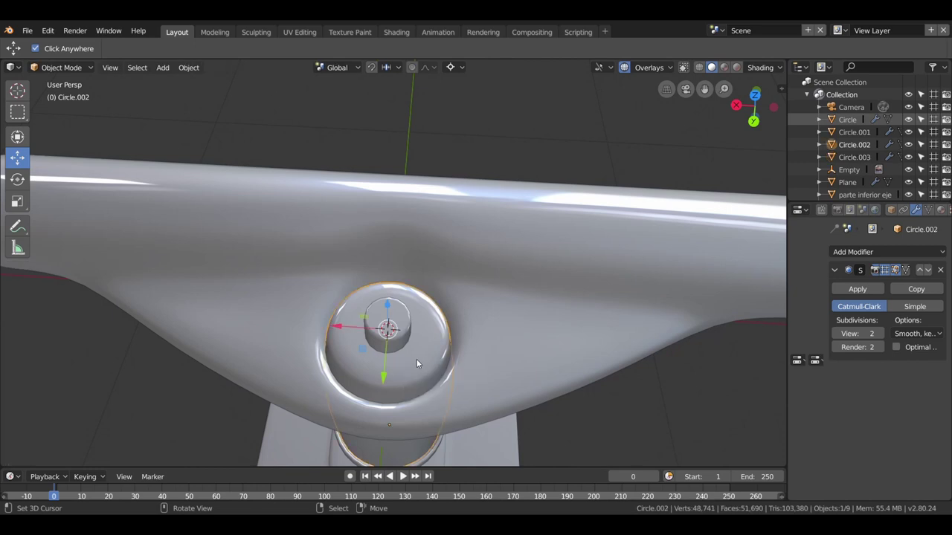
- Separate a duplicate of Circle.002's eight outer top ring faces into Circle.004, then begin renaming Circle
key(Tab)
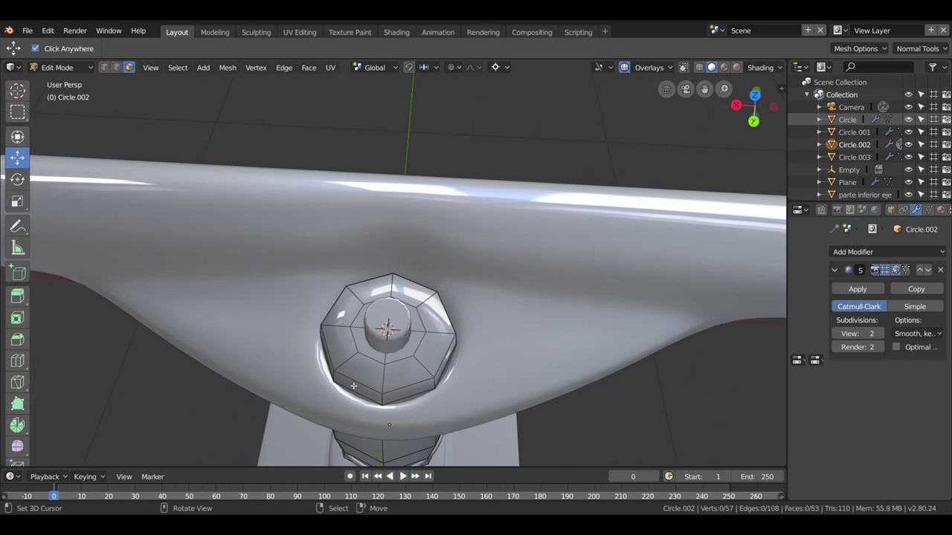
click(384, 385)
alt+click(384, 385)
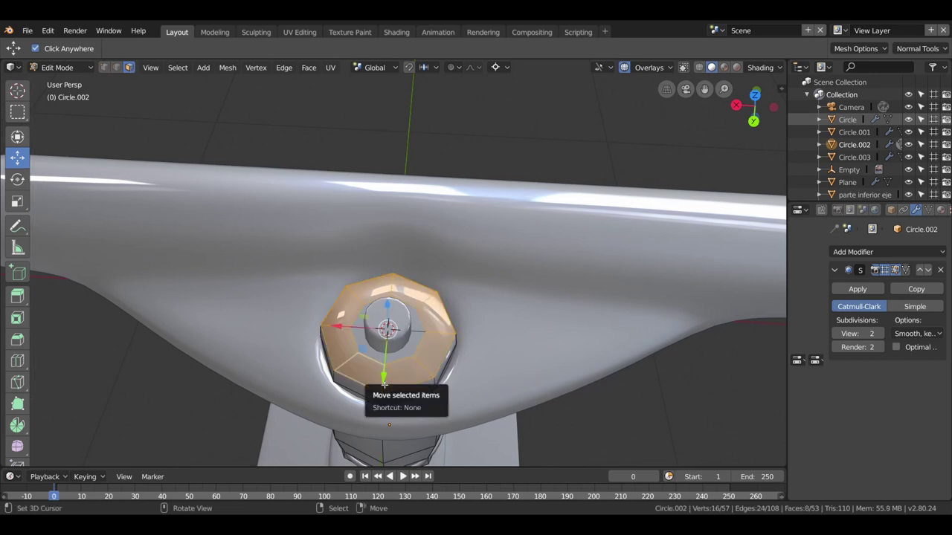
key(shift+d)
key(Escape)
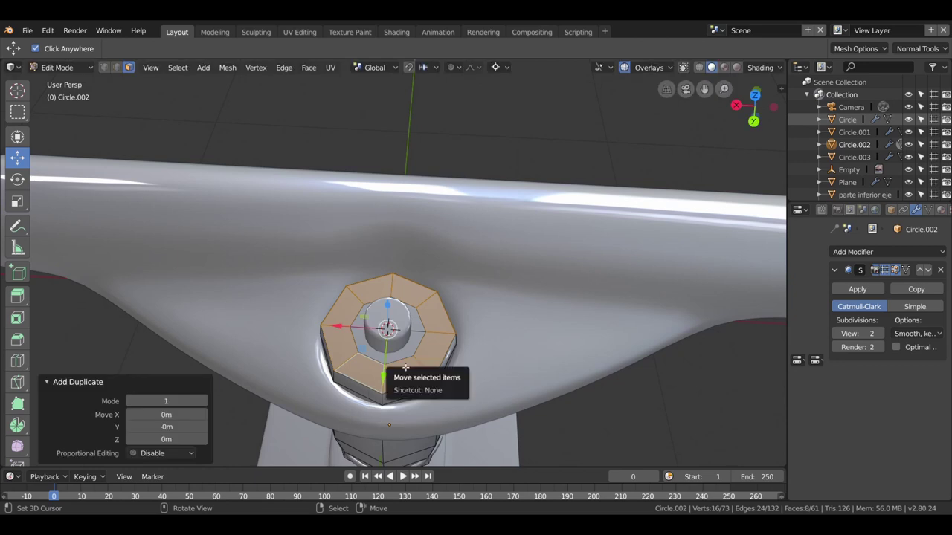
key(p)
click(402, 365)
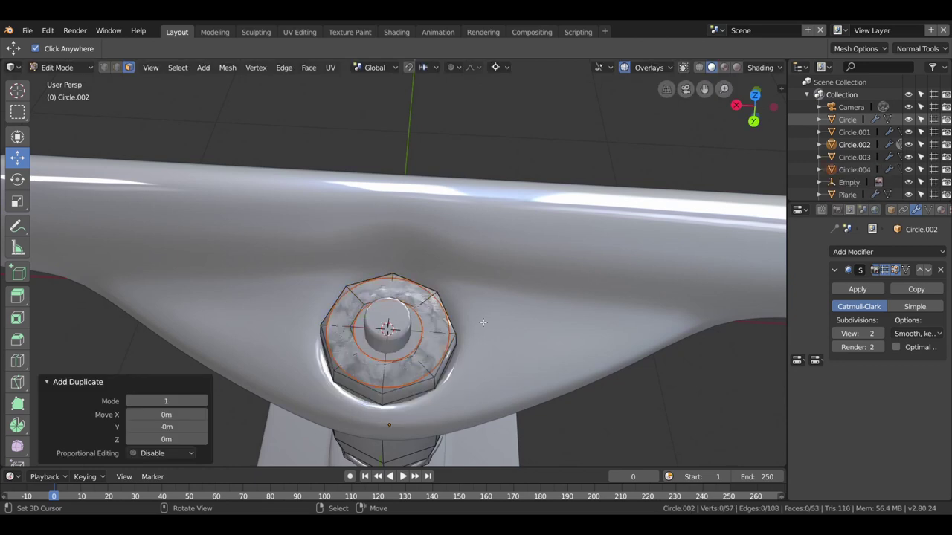
double_click(852, 119)
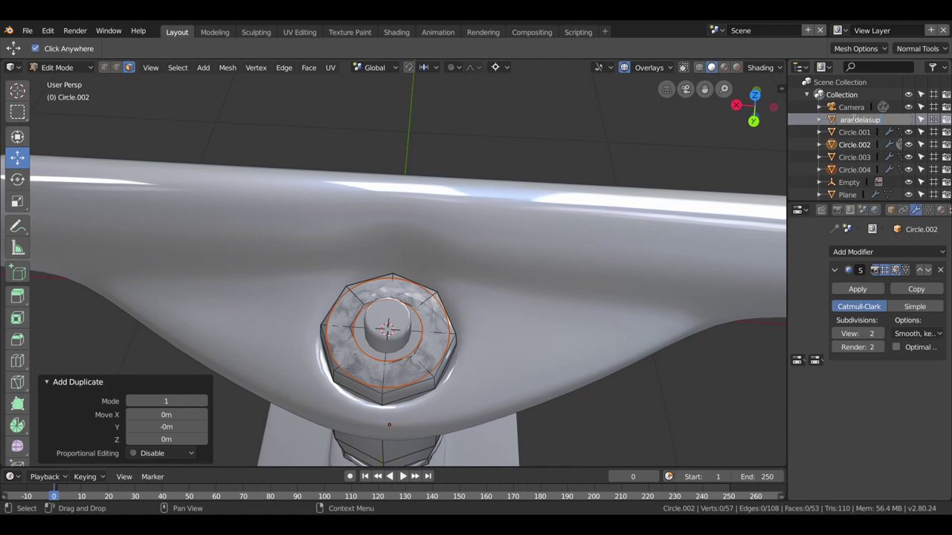
- Name the object arandelasup and select the octagonal nut Circle.004
key(Return)
middle_drag(408, 331, 400, 300)
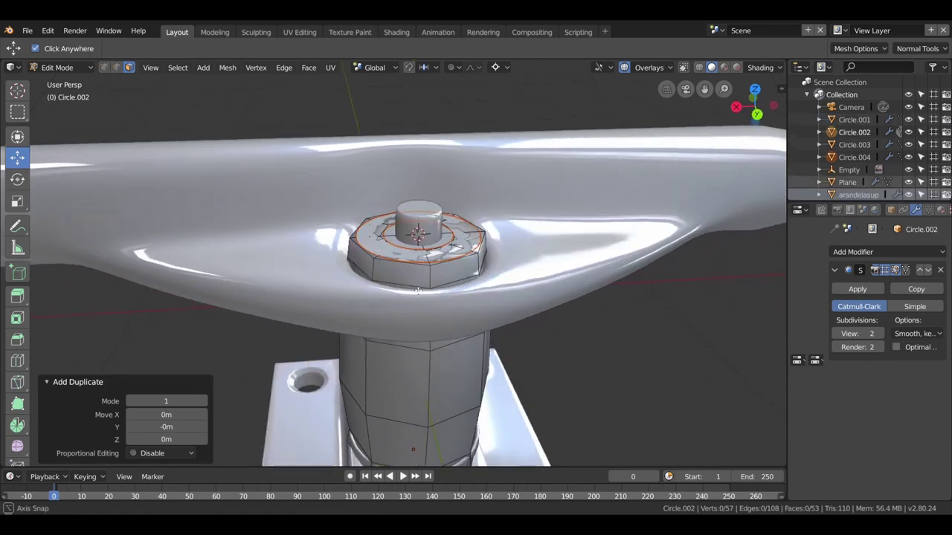
key(Tab)
scroll(398, 311, down, 3)
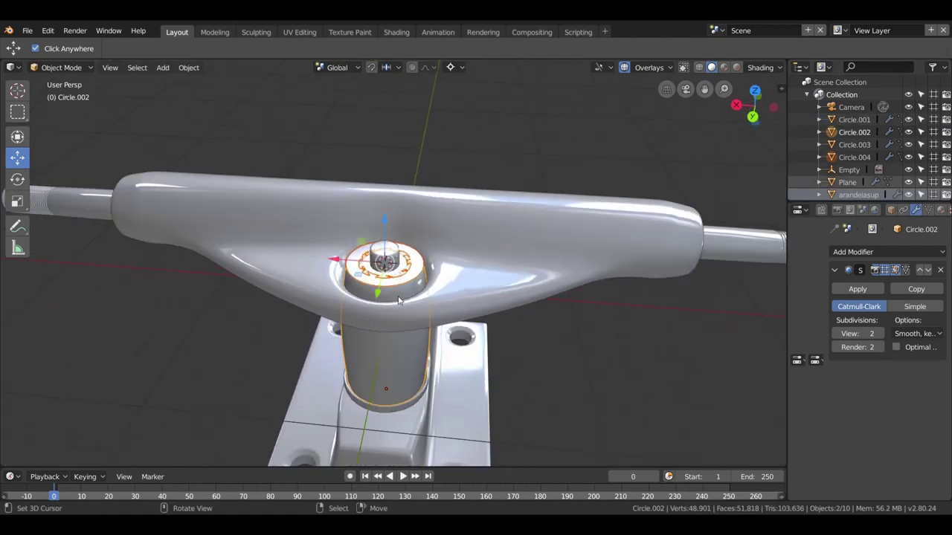
middle_drag(401, 327, 398, 311)
click(398, 312)
- Snap the 3D cursor to the nut's inner edge loop and shrink that loop to 0.719
key(Tab)
scroll(398, 312, up, 2)
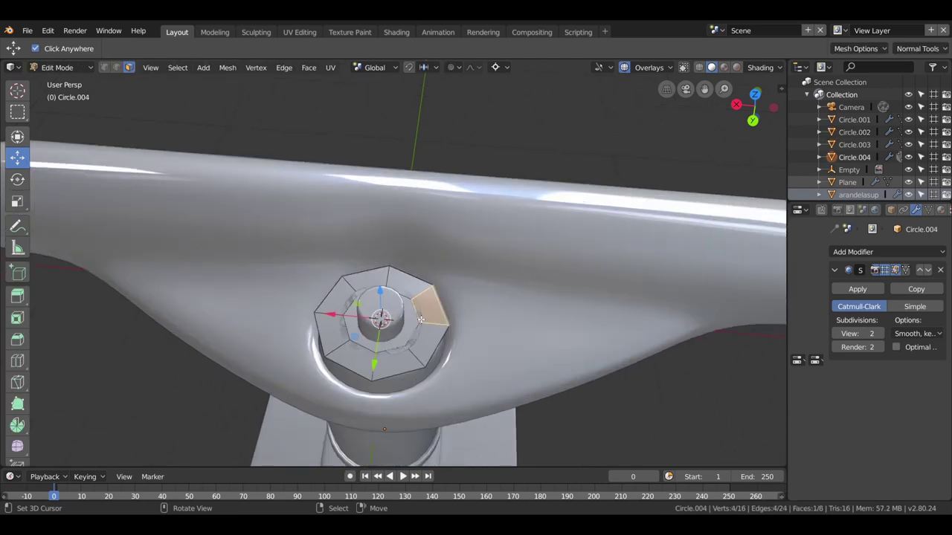
alt+click(405, 327)
key(shift+s)
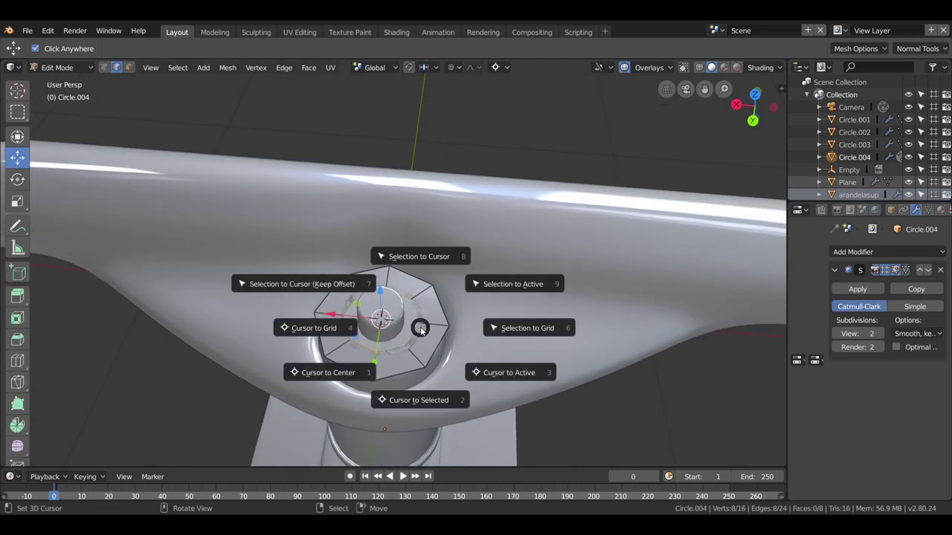
click(417, 397)
key(s)
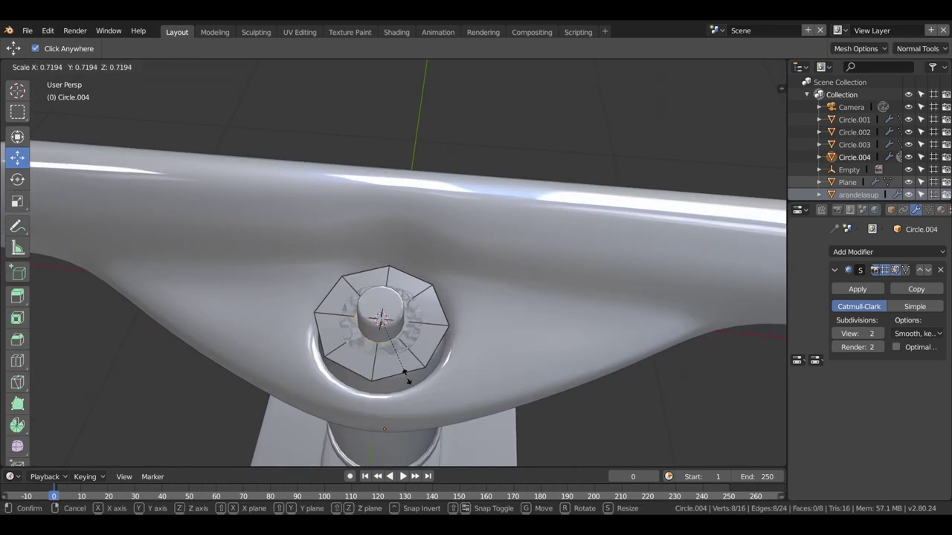
click(407, 380)
- Enlarge the selected ring to about 1.08 around the cursor and shift it vertically
mouse_move(407, 381)
middle_down()
mouse_move(425, 311)
mouse_move(455, 326)
middle_up()
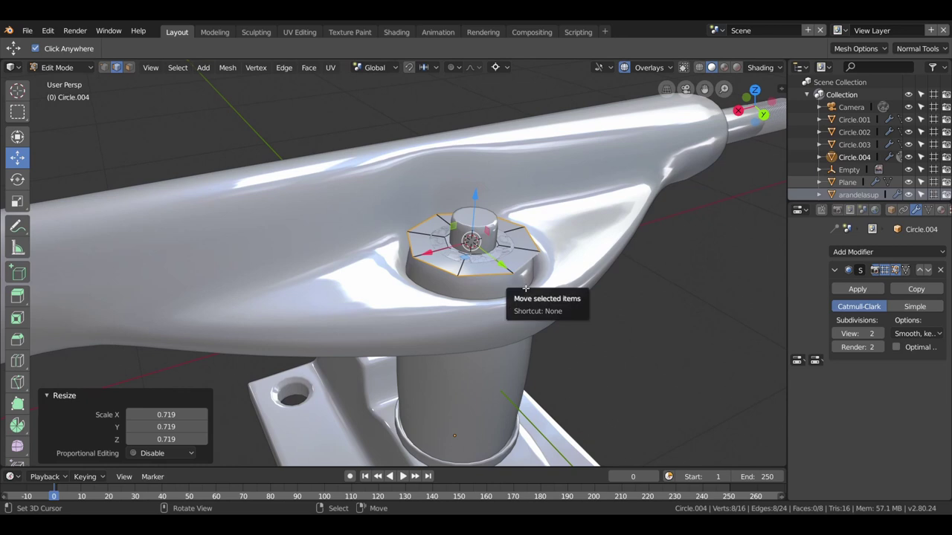
key(shift+s)
click(522, 357)
key(s)
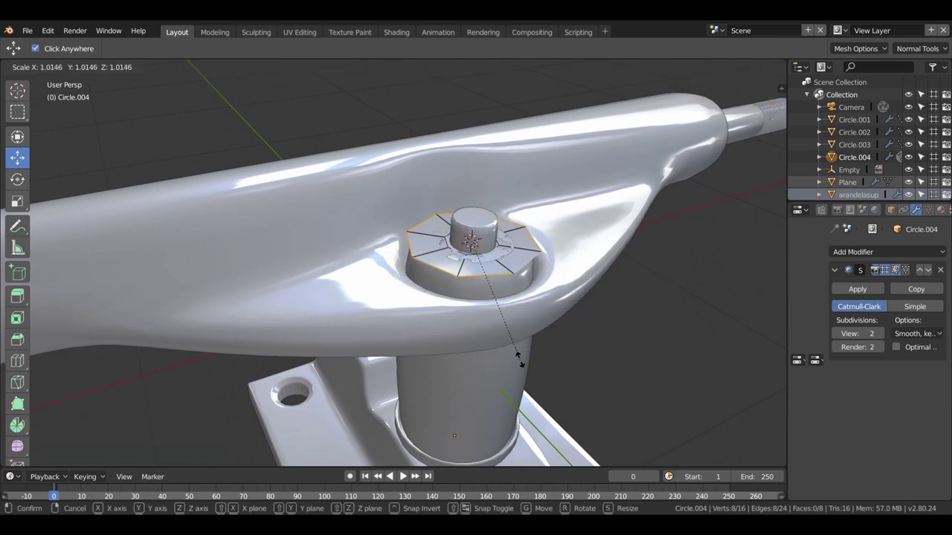
click(523, 367)
drag(480, 197, 477, 211)
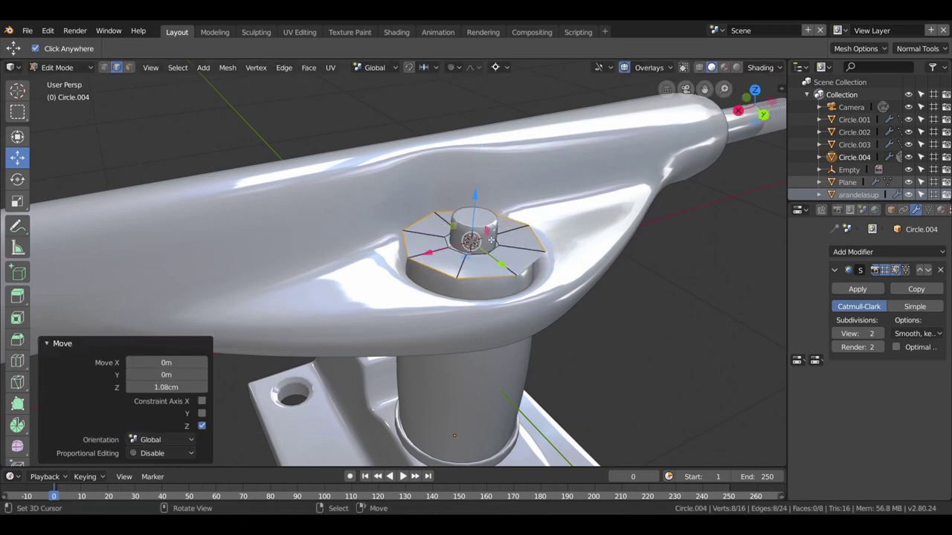
- Extrude the ring straight down into a skirt, redoing the first extrusion
key(e)
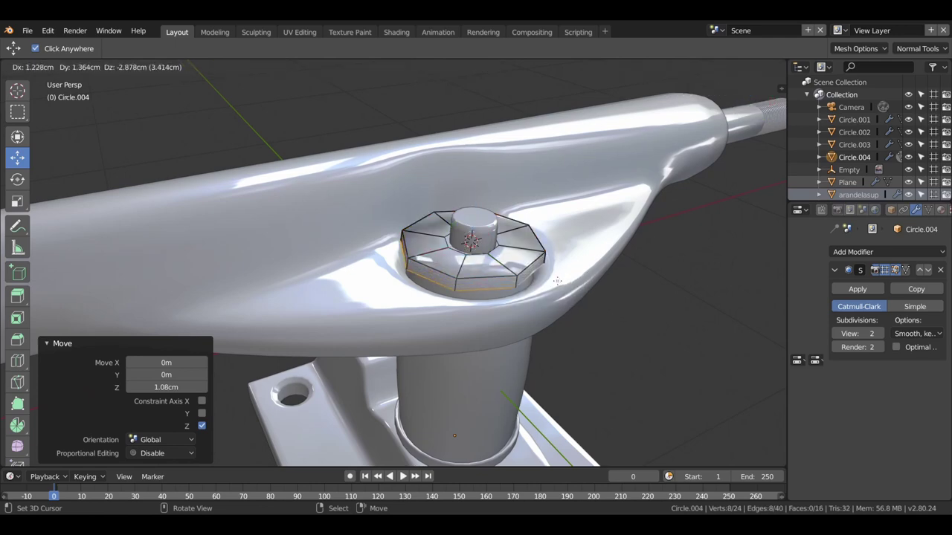
click(557, 281)
middle_drag(558, 319, 499, 287)
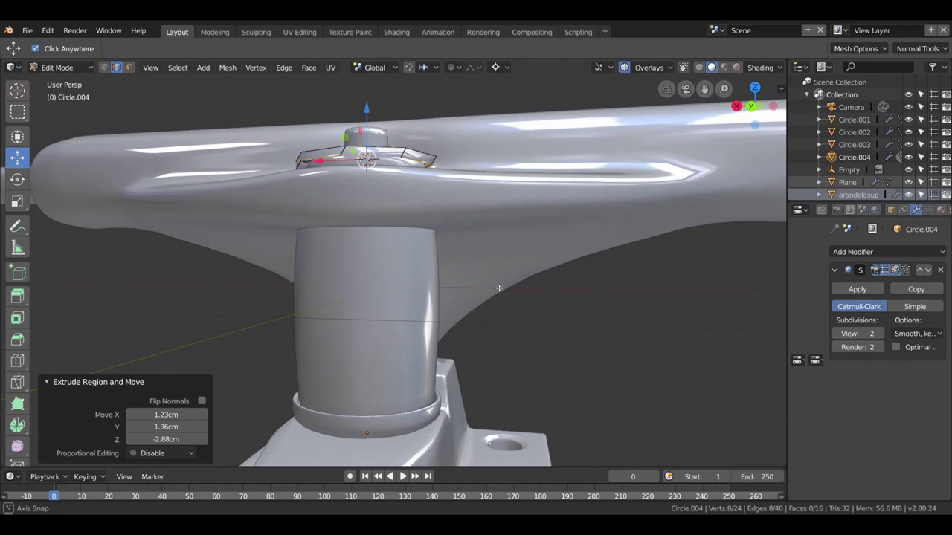
key(ctrl+z)
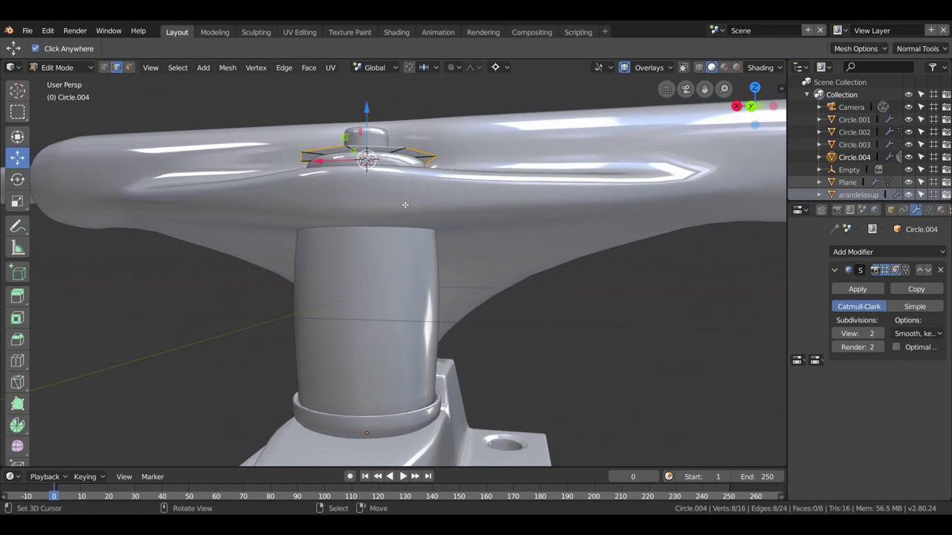
key(e)
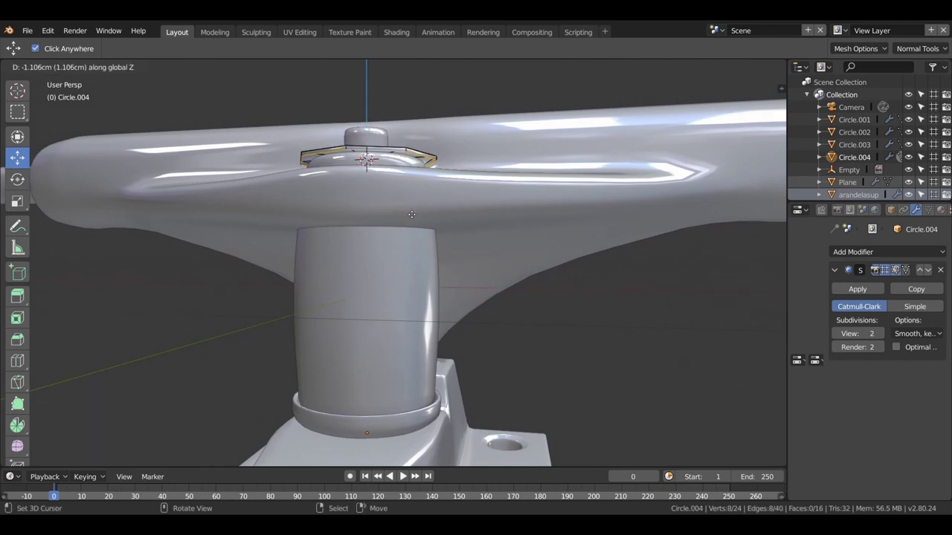
click(409, 224)
mouse_move(400, 243)
middle_down()
mouse_move(475, 255)
mouse_move(419, 296)
mouse_move(474, 298)
mouse_move(391, 291)
mouse_move(327, 311)
mouse_move(368, 308)
mouse_move(354, 280)
mouse_move(331, 288)
middle_up()
- Raise the whole nut object 2.06 cm along Z
key(Tab)
drag(353, 194, 356, 183)
middle_drag(393, 250, 411, 222)
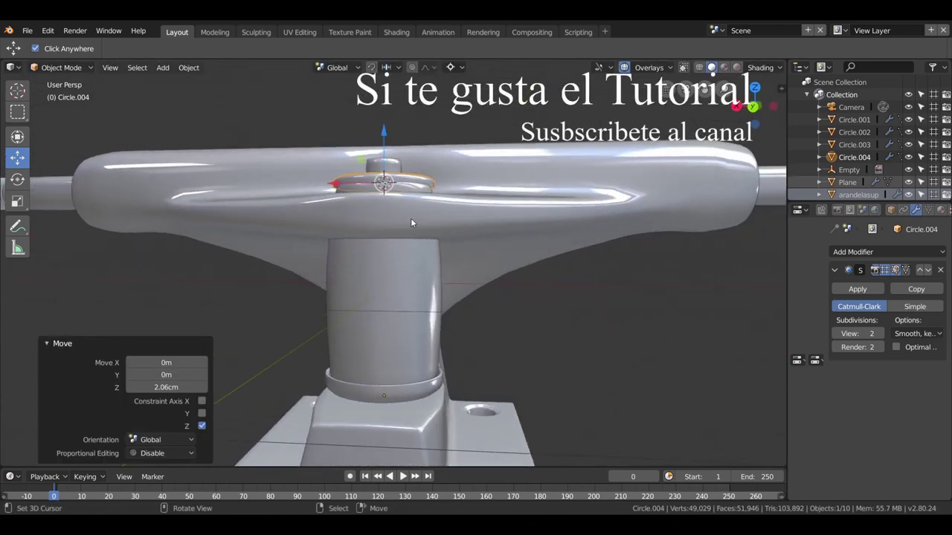
- Lower the selected ring along Z, settling it at 3.9 mm
key(Tab)
drag(386, 135, 386, 136)
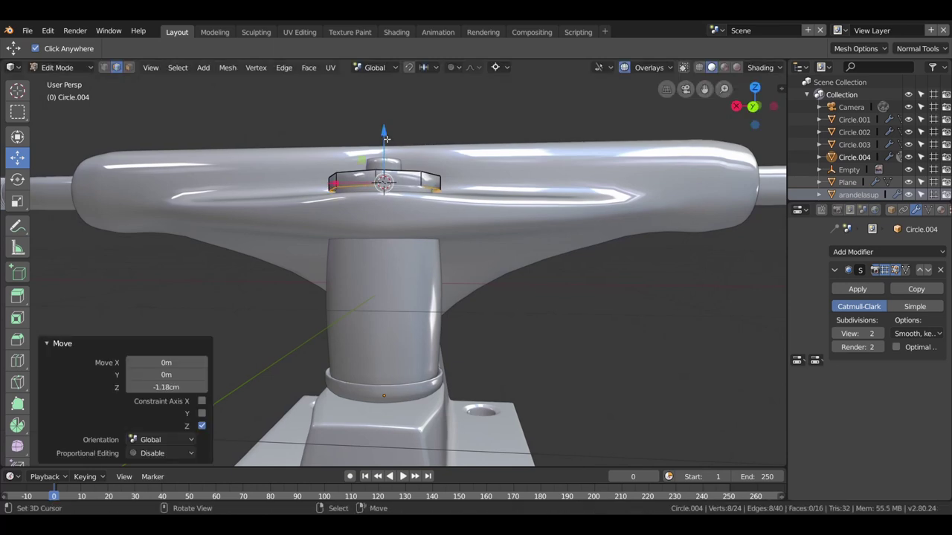
middle_drag(396, 161, 397, 170)
drag(390, 152, 388, 173)
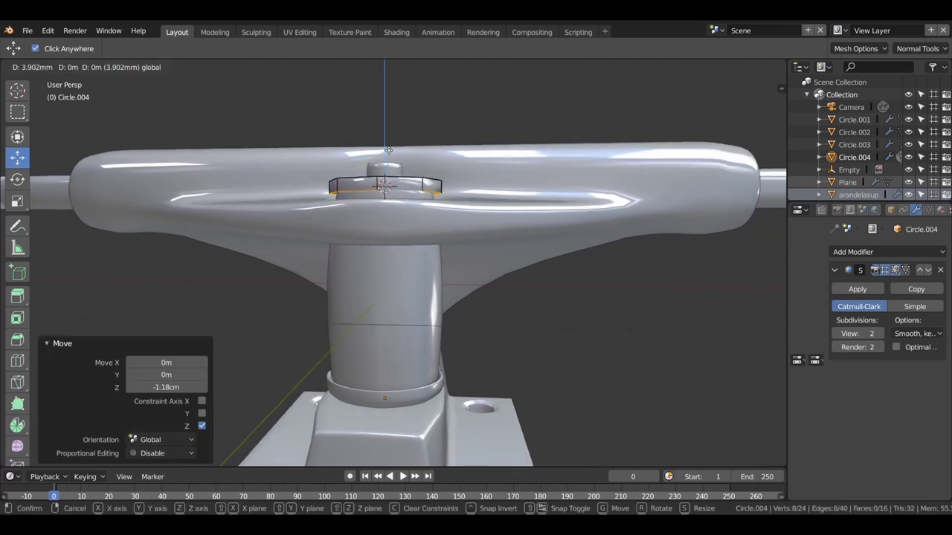
middle_drag(409, 196, 413, 214)
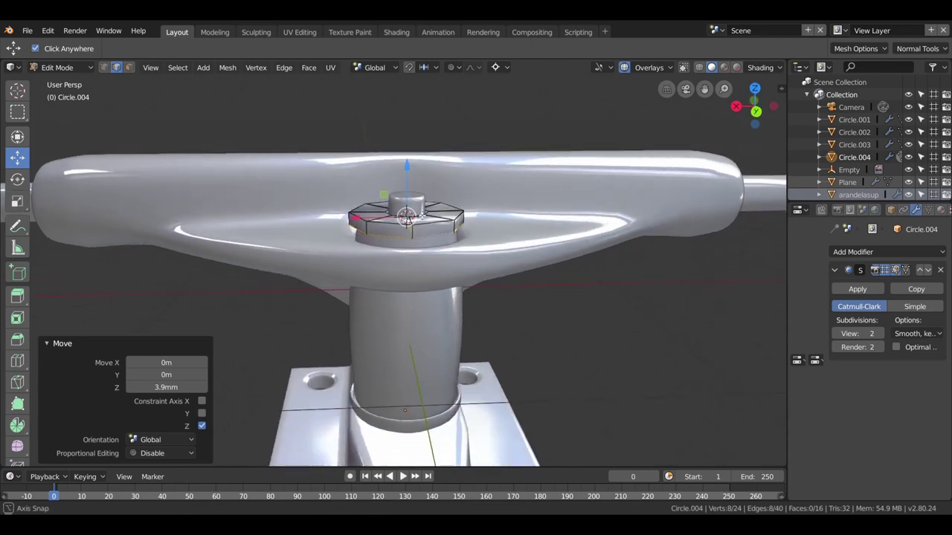
- Return to object mode and select the ring object Circle.003
key(Tab)
mouse_move(451, 273)
middle_down()
mouse_move(391, 248)
mouse_move(379, 297)
middle_up()
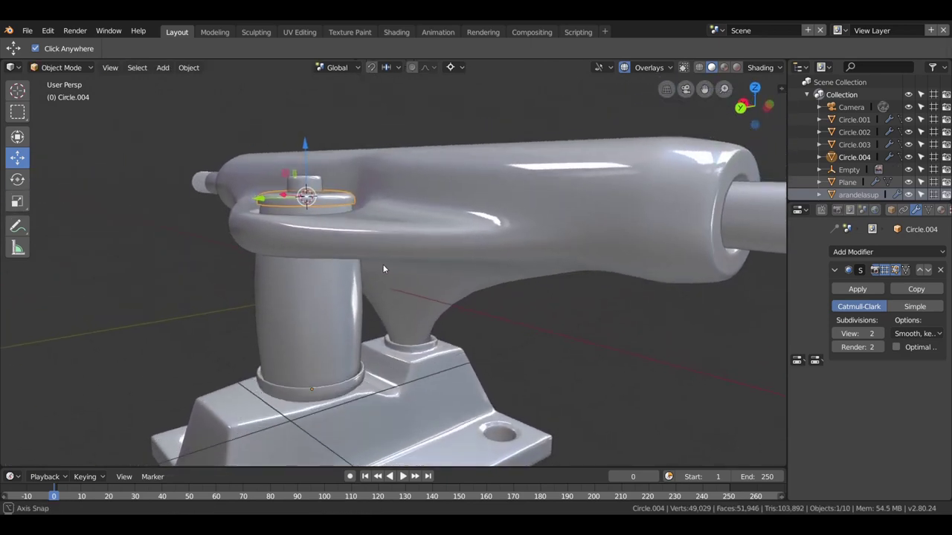
scroll(373, 305, down, 4)
click(398, 79)
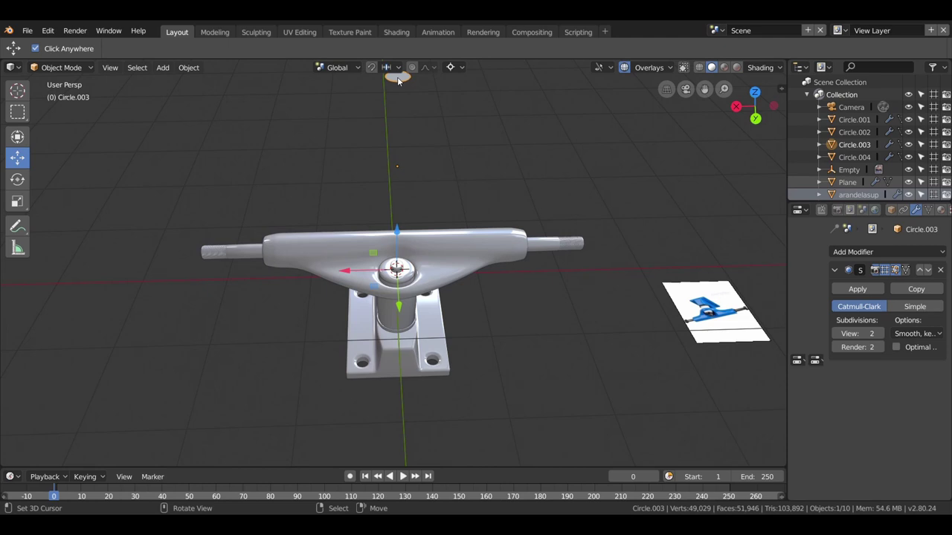
- Move Circle.003 down onto the truck's kingpin cap
drag(401, 239, 418, 355)
scroll(406, 317, up, 3)
scroll(407, 317, up, 3)
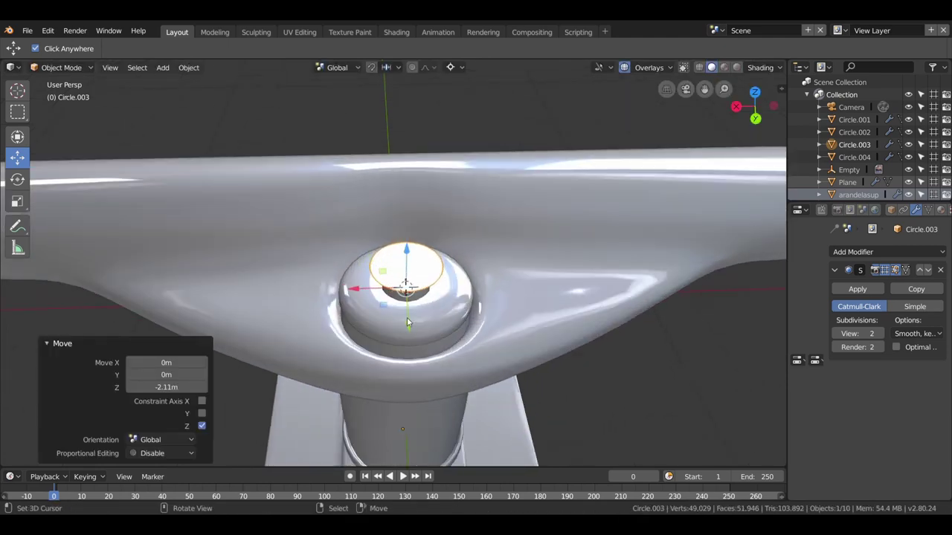
drag(405, 263, 408, 273)
- In face select mode, select four faces of the Circle.003 ring
key(Tab)
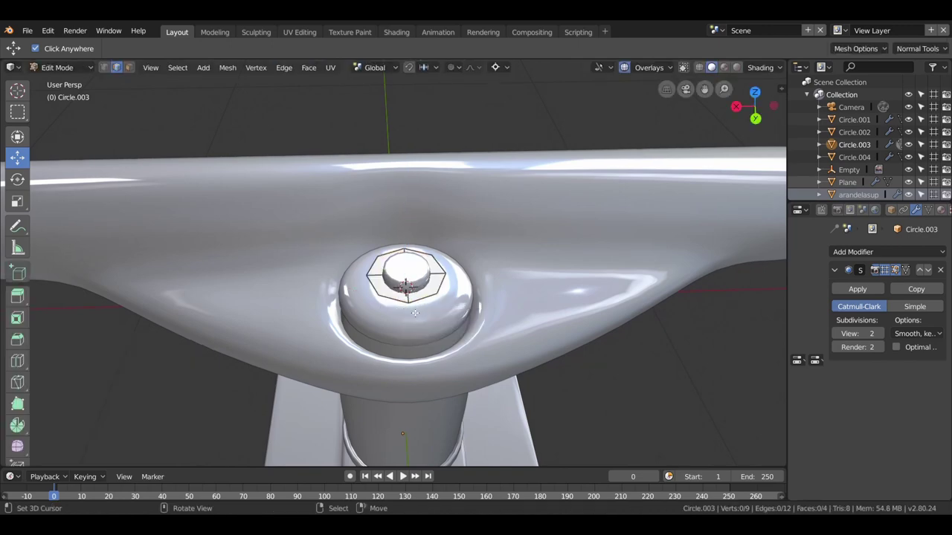
scroll(419, 315, up, 3)
scroll(419, 315, down, 4)
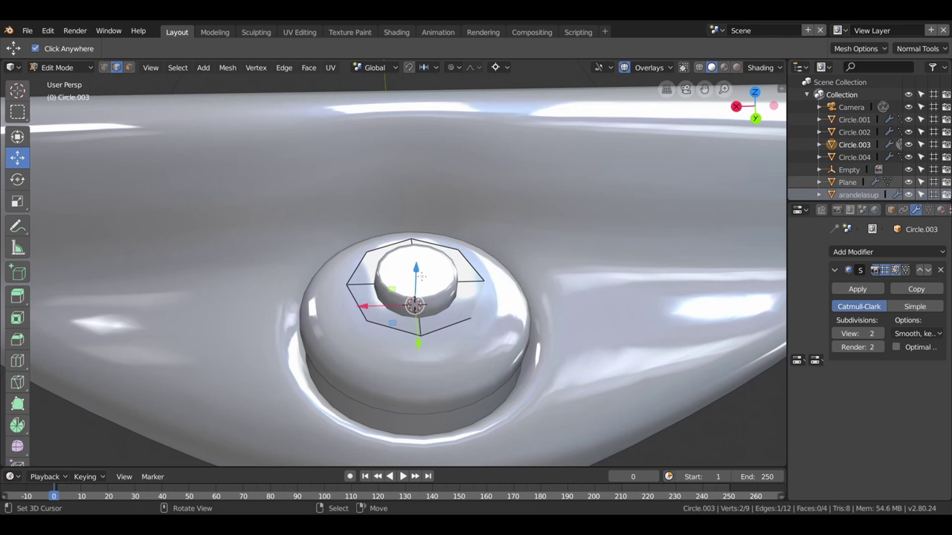
key(ctrl+r)
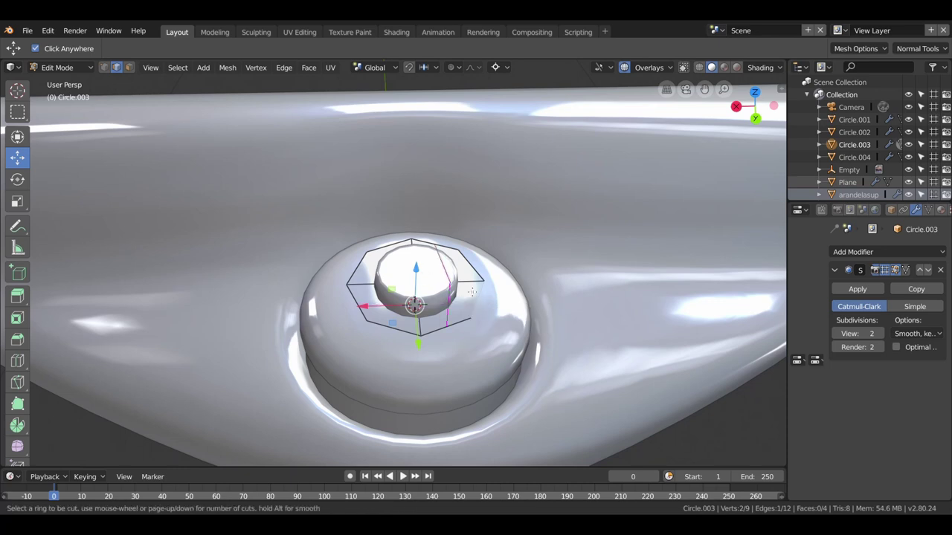
key(Escape)
click(128, 67)
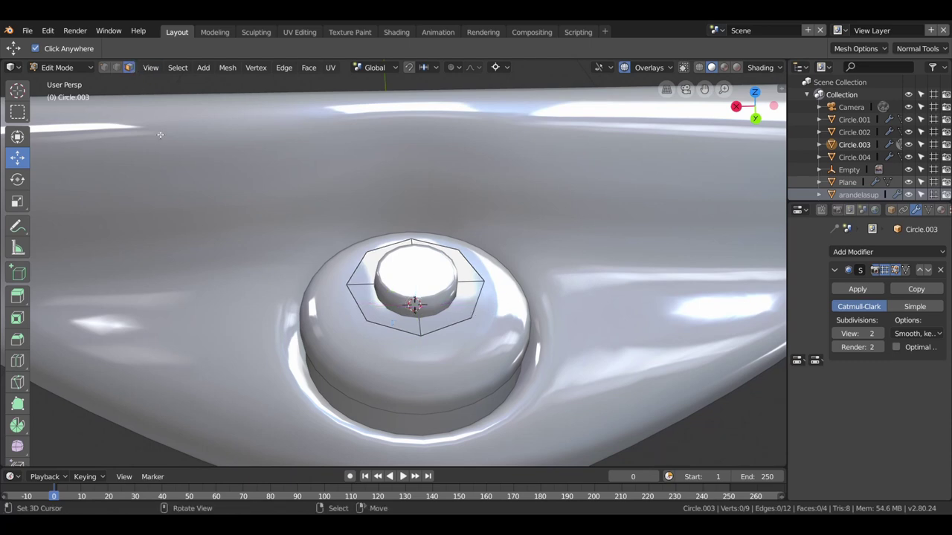
click(371, 258)
shift+click(464, 272)
shift+click(457, 313)
shift+click(427, 326)
- Inset the selected ring faces and adjust their position
key(i)
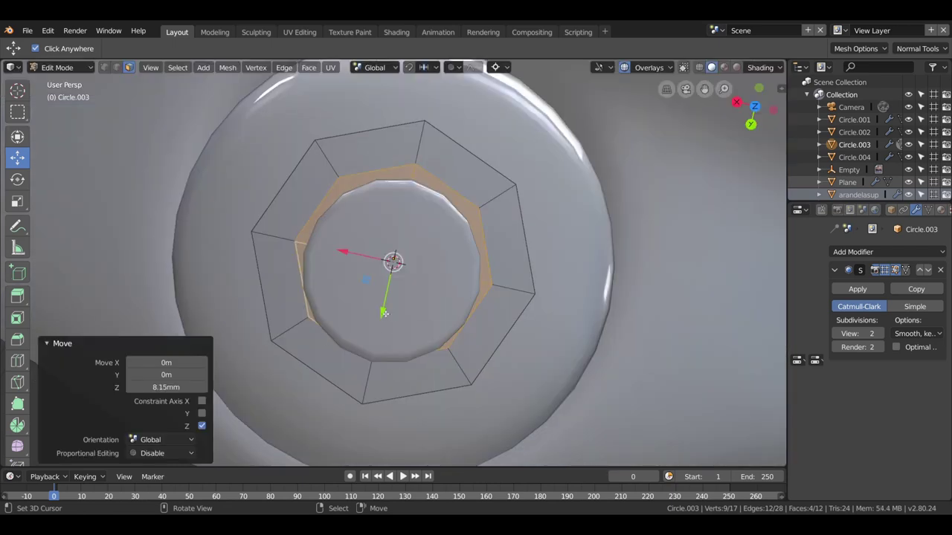
drag(384, 312, 381, 322)
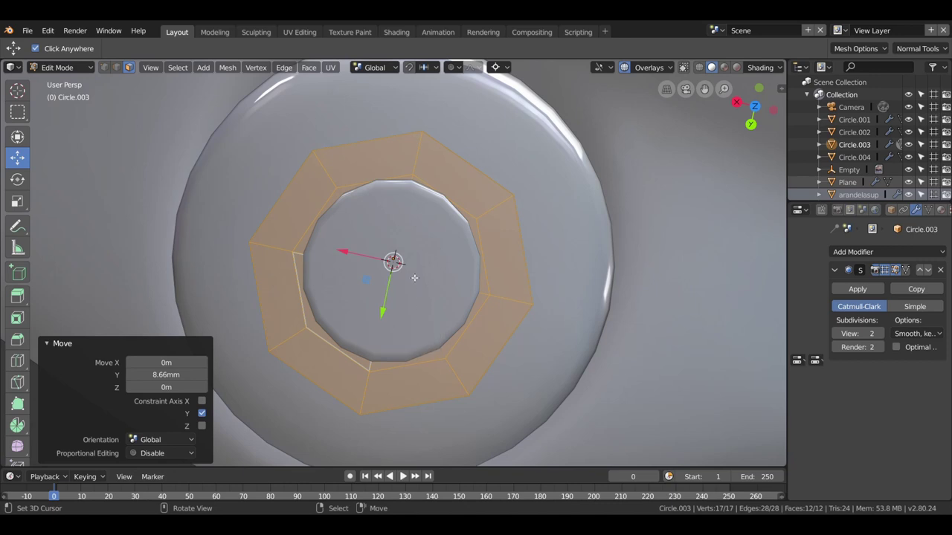
drag(362, 255, 360, 283)
drag(383, 318, 384, 316)
middle_drag(383, 315, 415, 288)
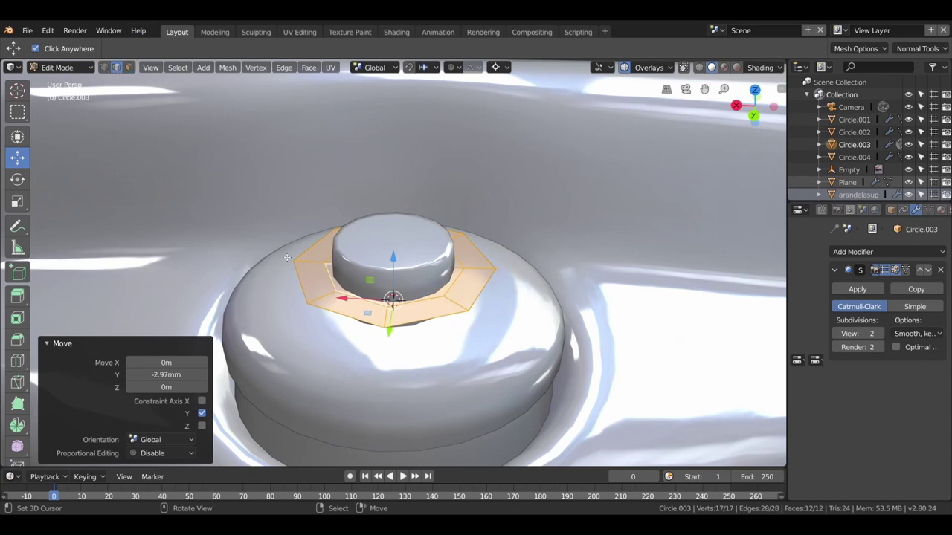
- Lower the whole ring 3.11 cm on Z and extrude it upward into a wall
click(419, 317)
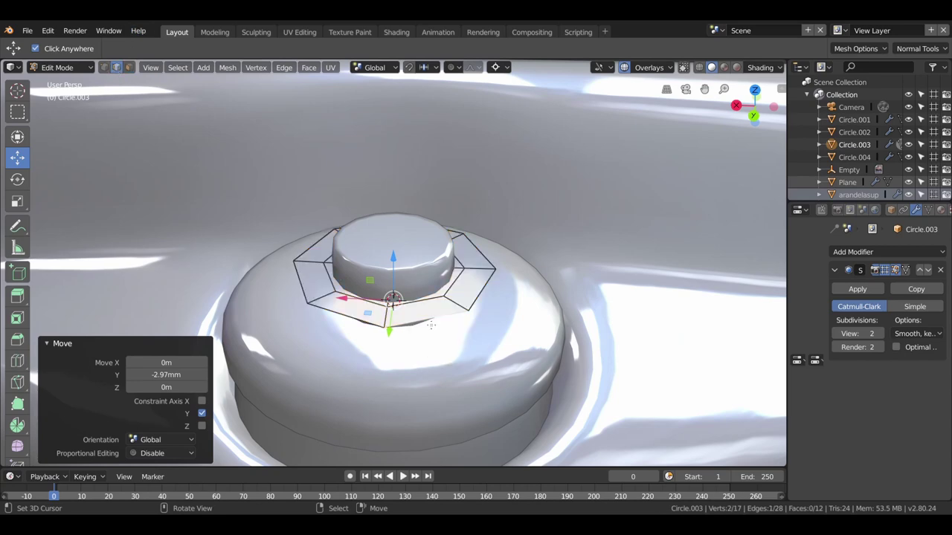
middle_drag(431, 325, 435, 283)
click(435, 282)
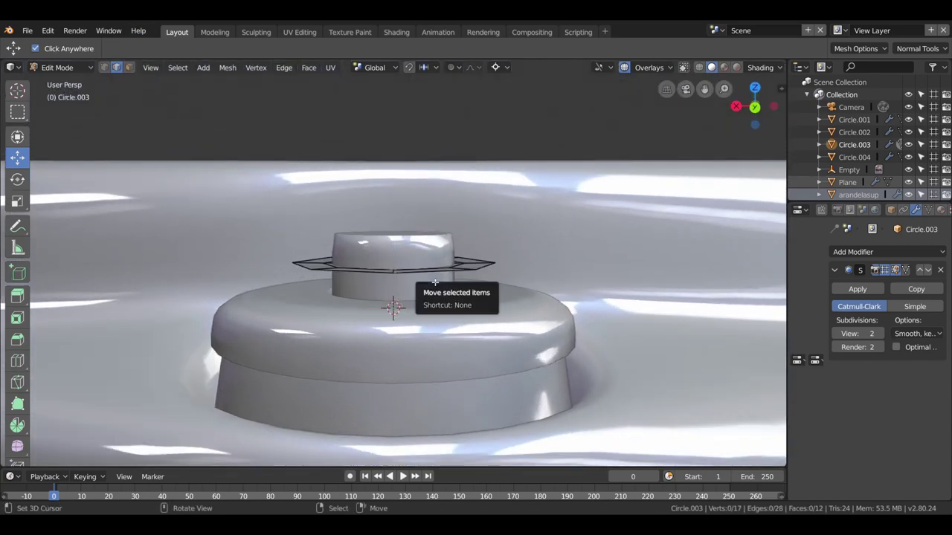
key(a)
key(g)
key(z)
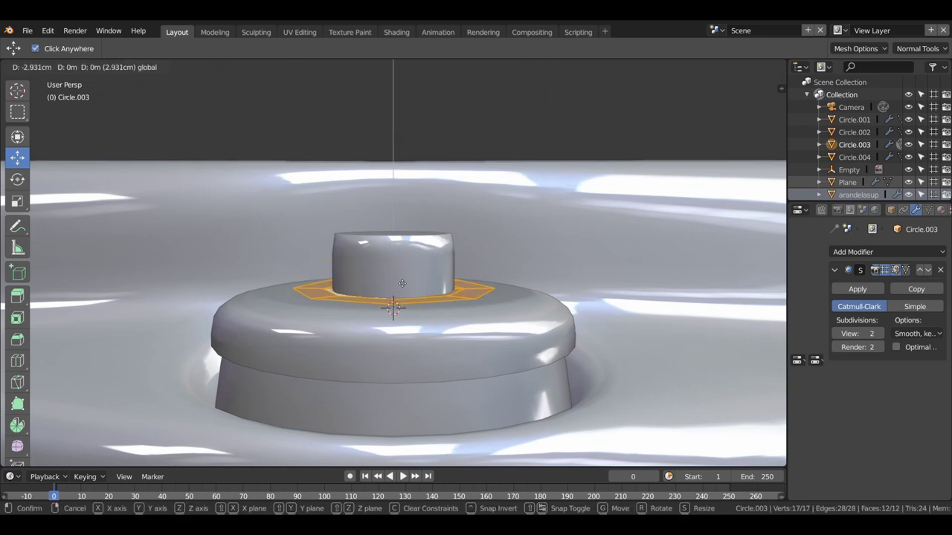
click(402, 284)
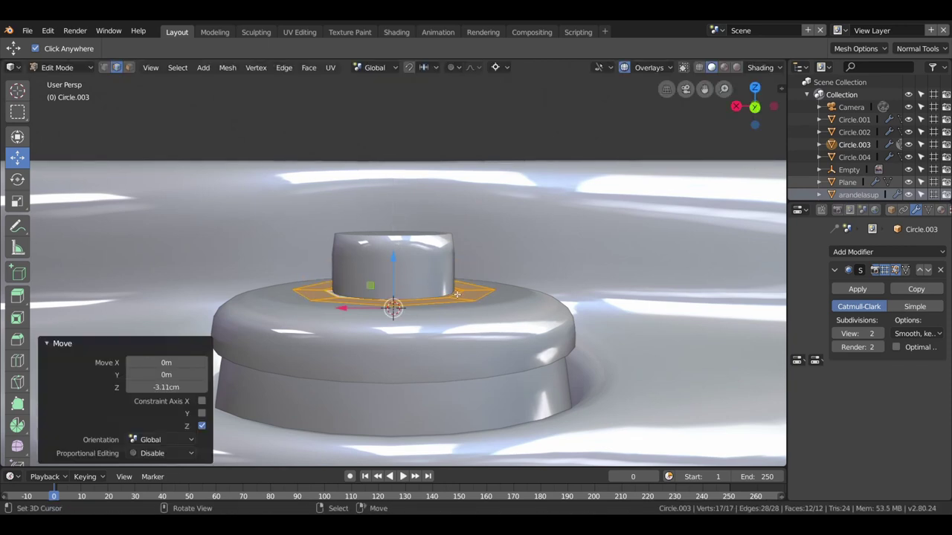
key(e)
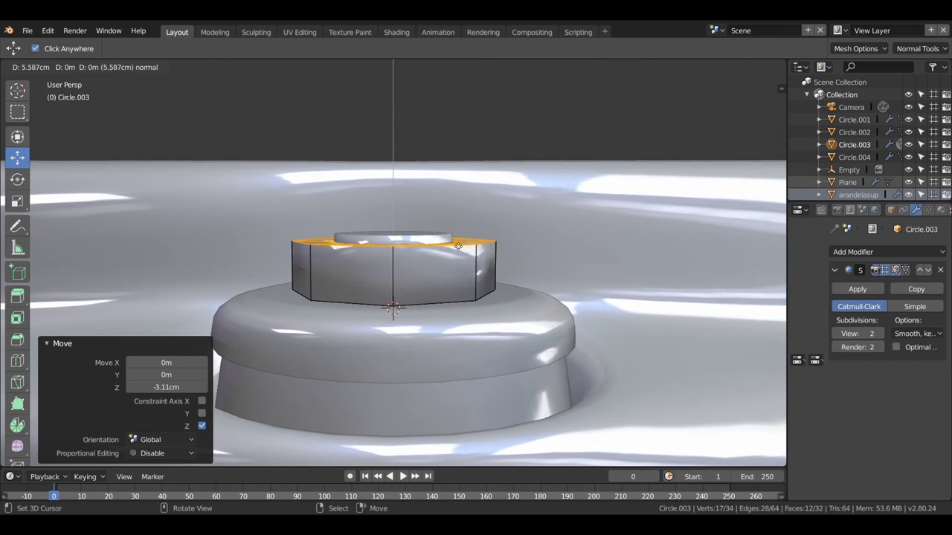
click(458, 246)
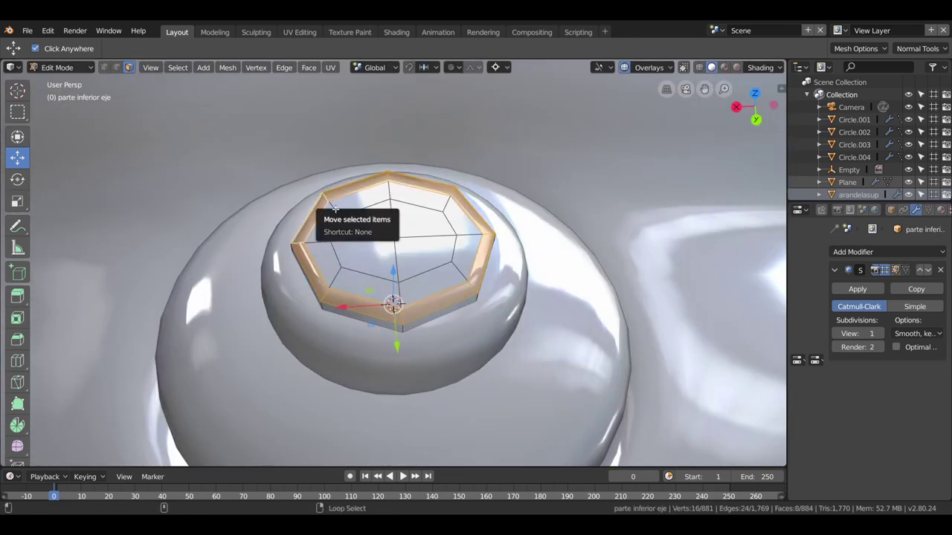
- Fill the axle end's top ring with a face and extrude it upward
key(f)
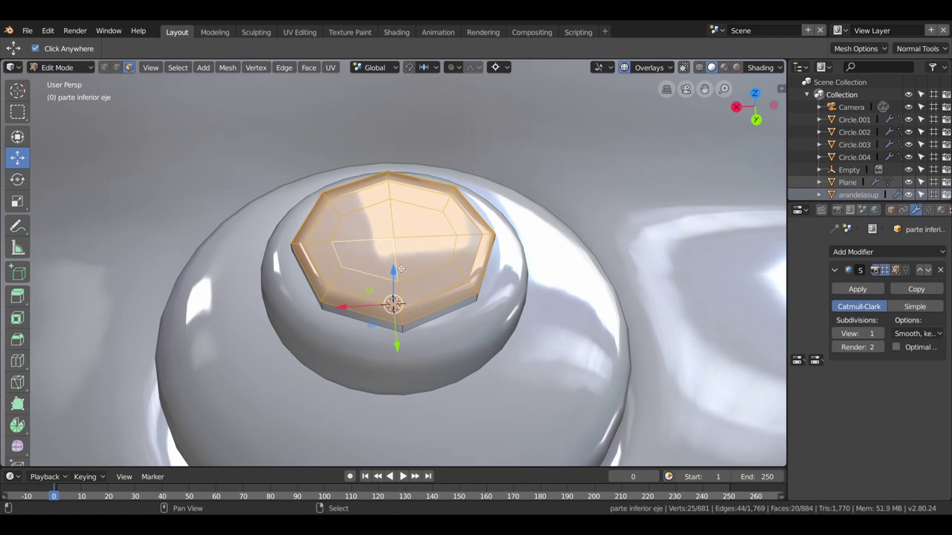
middle_drag(401, 268, 394, 264)
key(e)
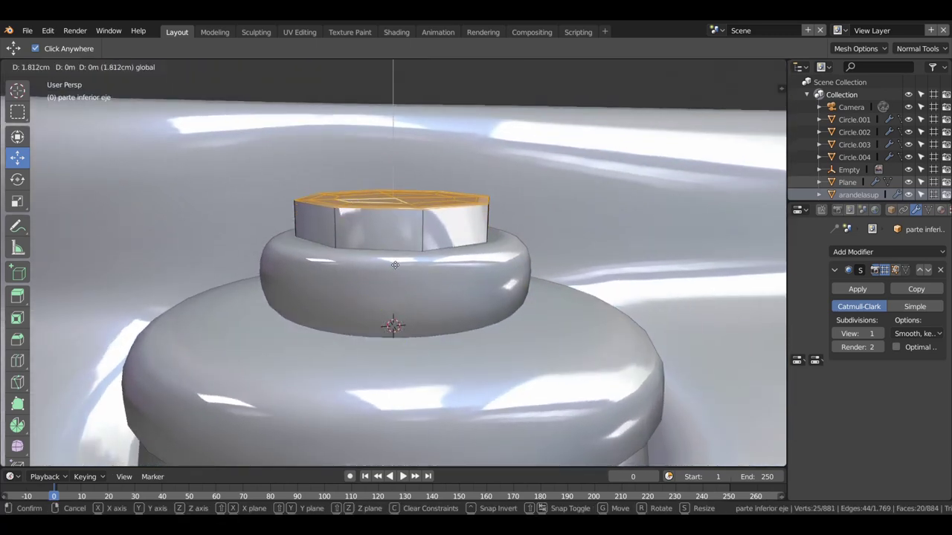
click(389, 241)
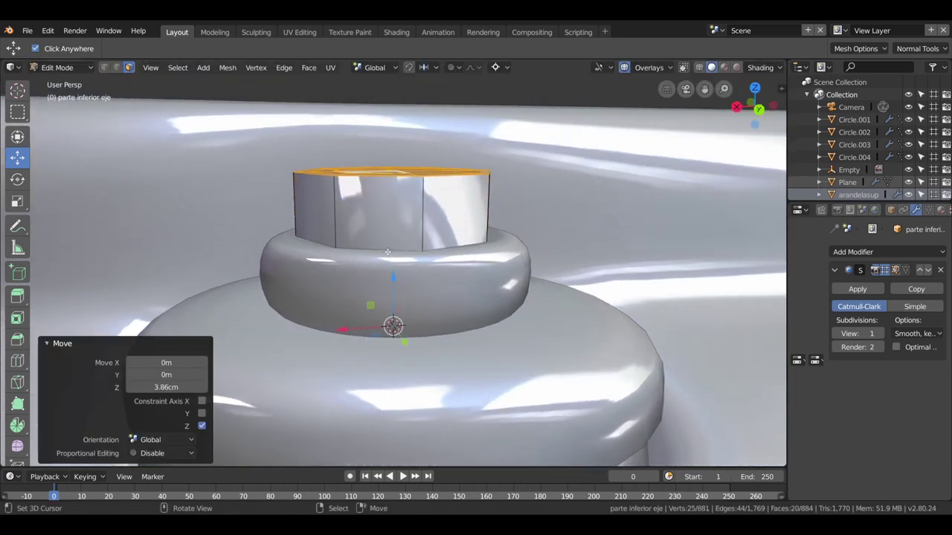
key(Tab)
- Raise the top faces of nut Circle.003 about 2.78 cm and inspect its shape
click(416, 293)
key(Tab)
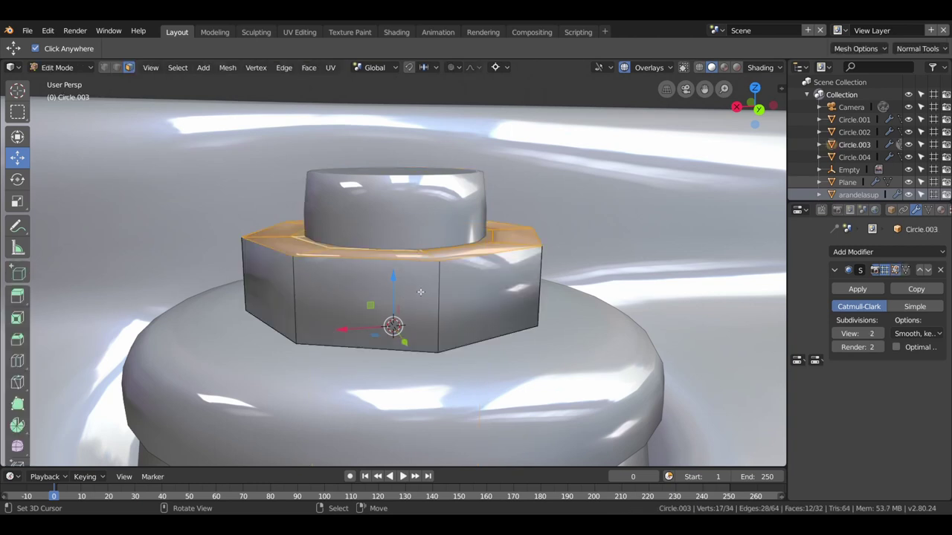
drag(389, 278, 391, 248)
mouse_move(439, 268)
middle_down()
mouse_move(397, 322)
mouse_move(358, 307)
middle_up()
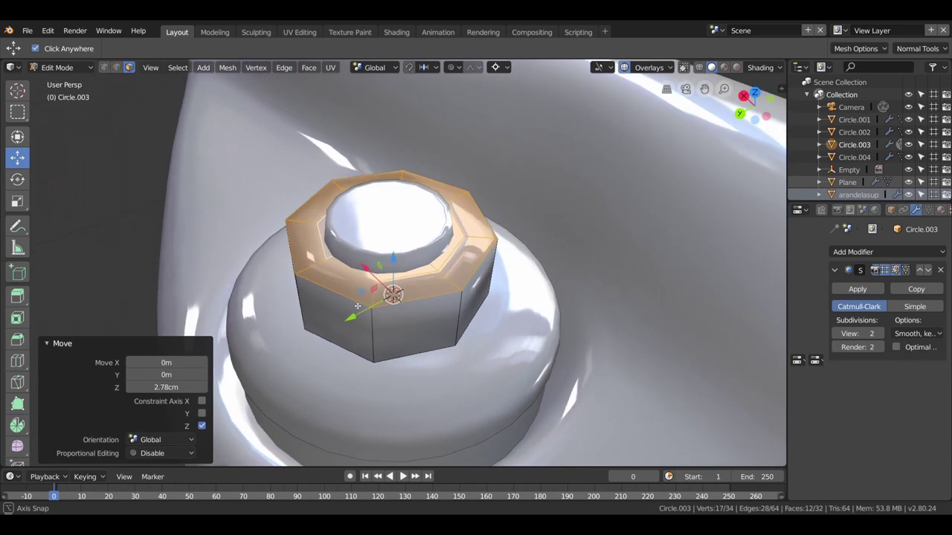
middle_drag(358, 306, 353, 288)
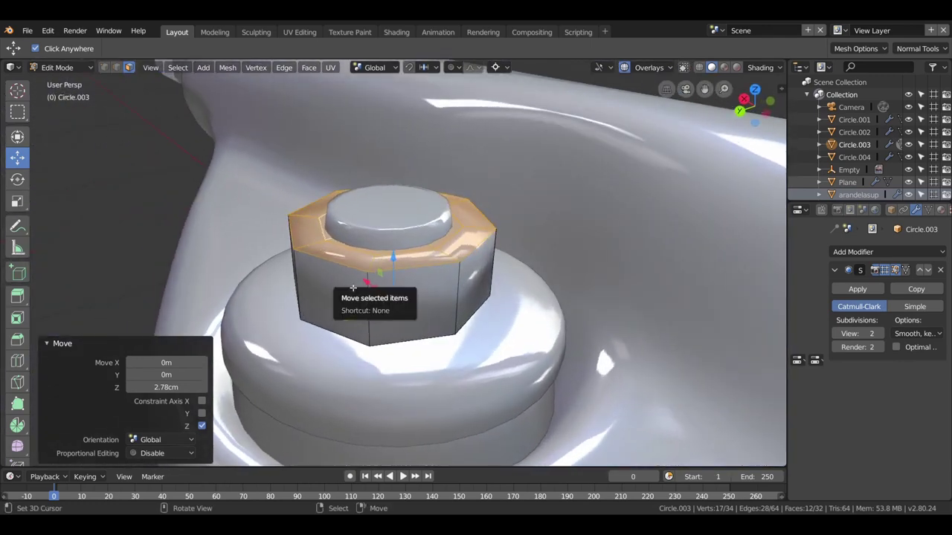
key(Tab)
key(Tab)
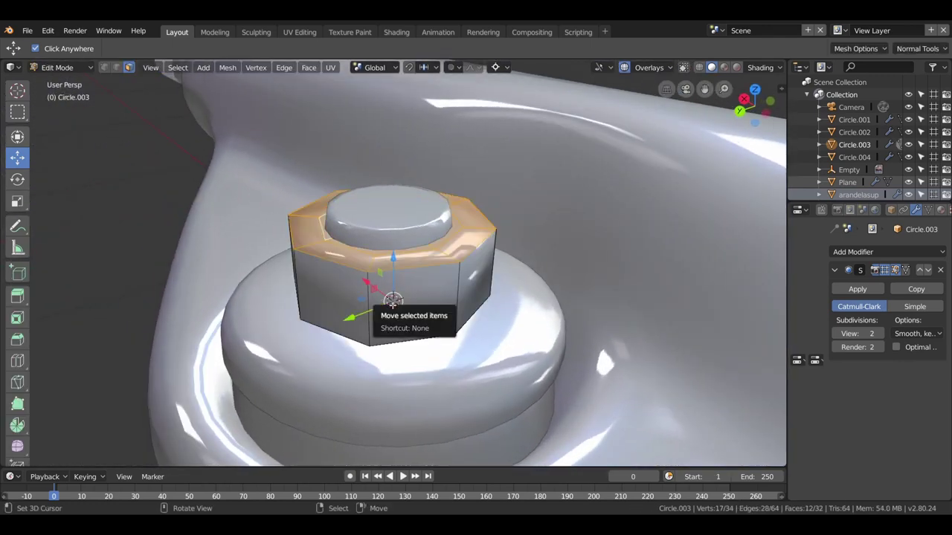
key(ctrl+r)
- Add two vertical loop cuts beside the nut's side corners and slide one into place
click(384, 286)
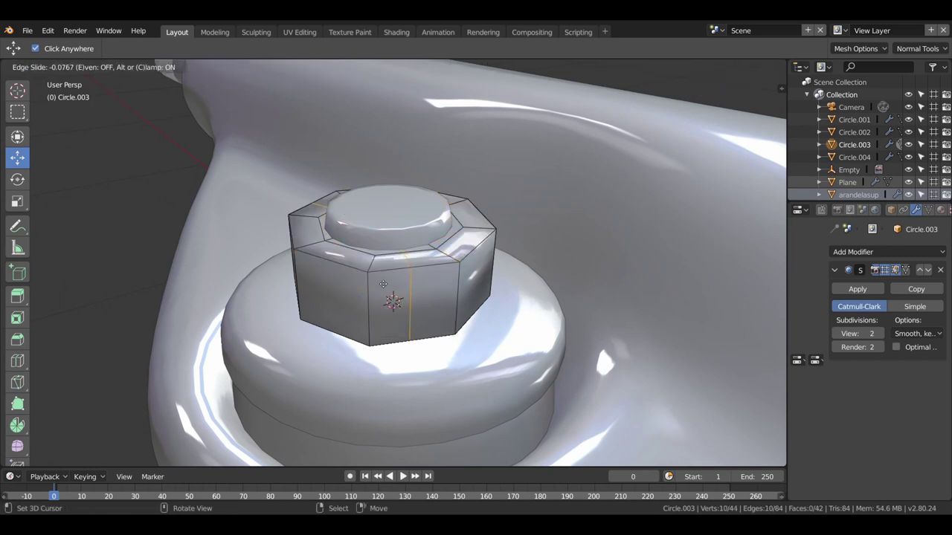
click(350, 272)
key(ctrl+r)
click(454, 268)
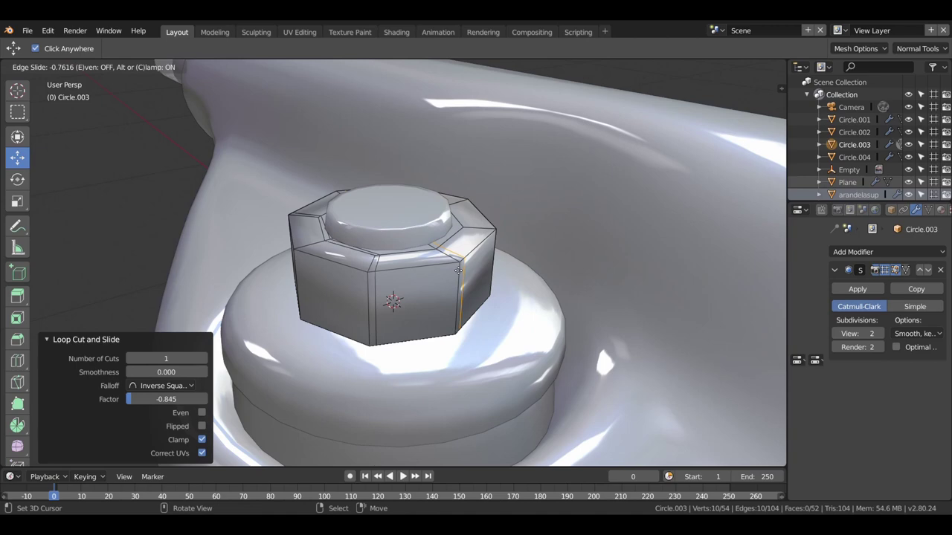
click(458, 271)
middle_drag(458, 270, 407, 280)
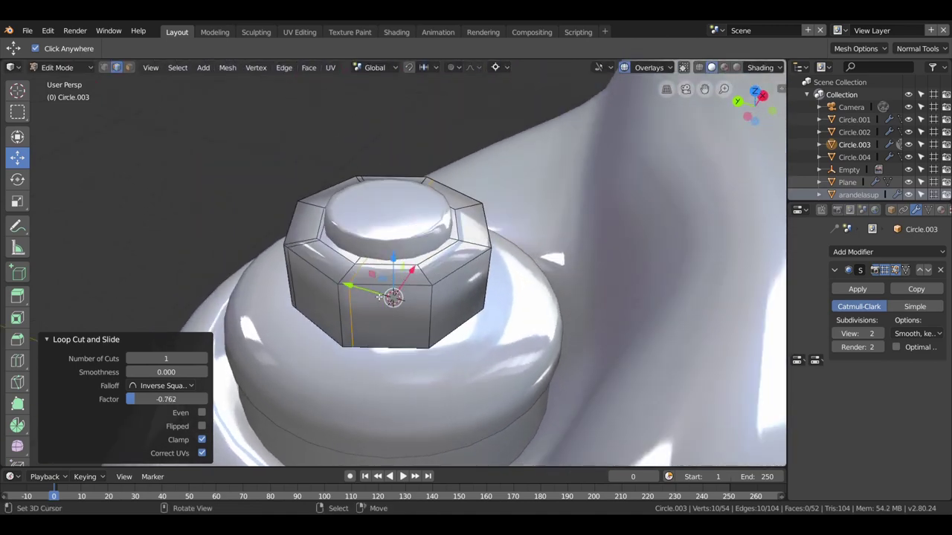
key(g)
key(g)
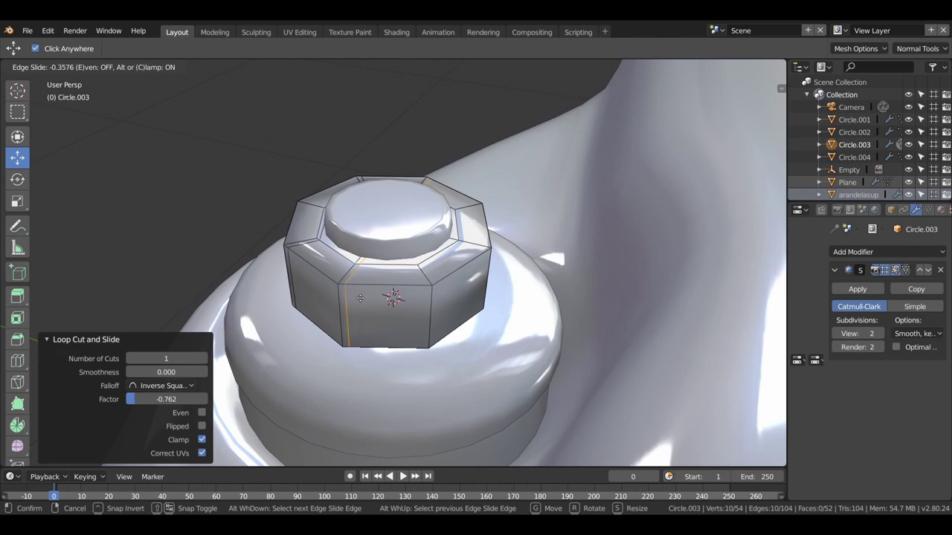
click(359, 298)
- From Top Ortho view, add loop cuts hugging the top, bottom and lower-left corners
key(KP_7)
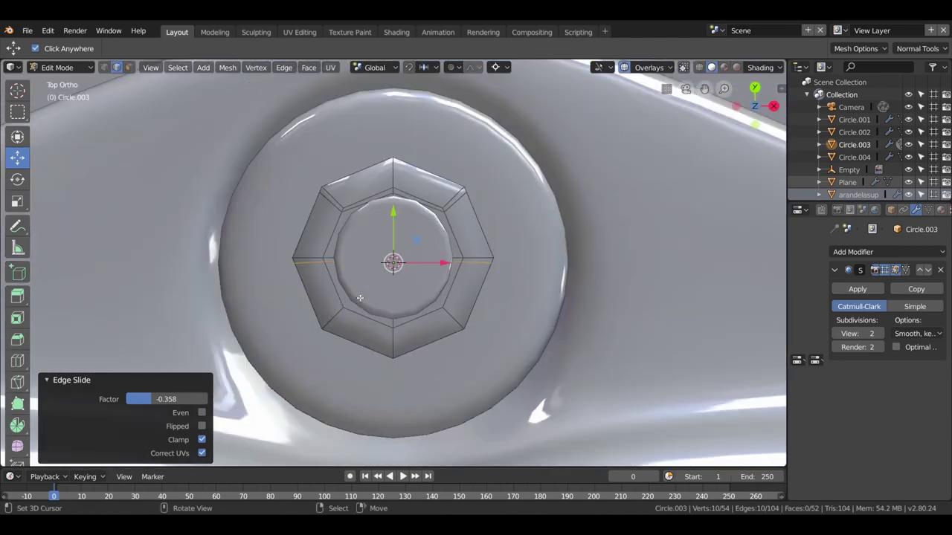
key(ctrl+r)
click(350, 347)
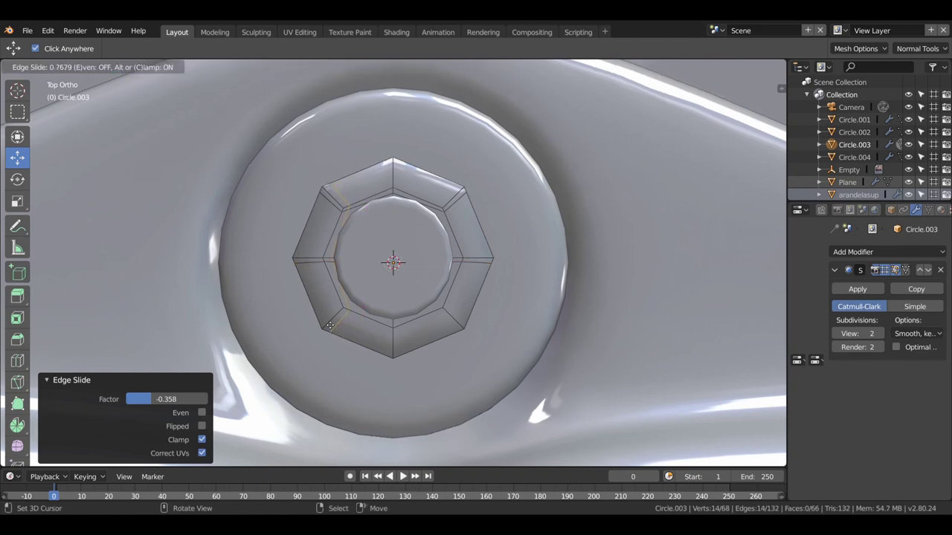
click(329, 324)
key(ctrl+r)
click(393, 338)
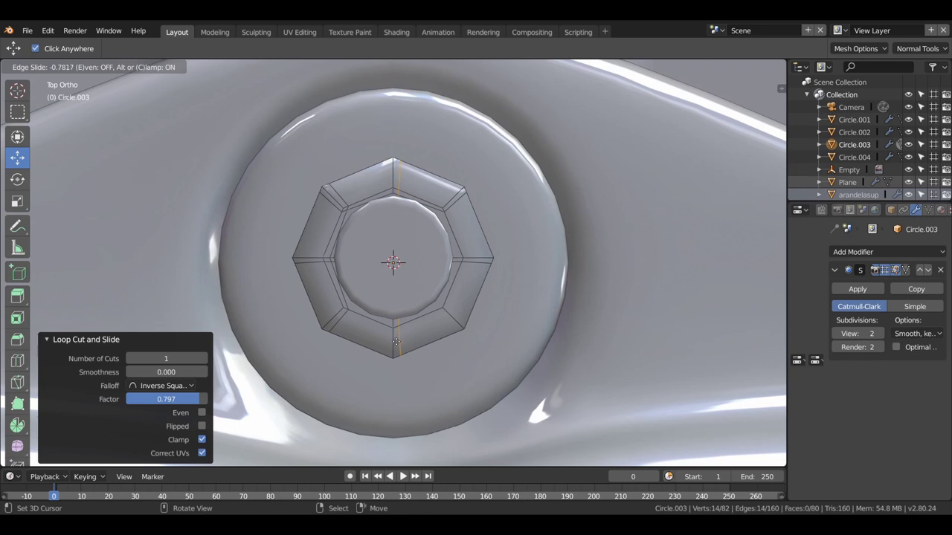
click(394, 341)
key(ctrl+r)
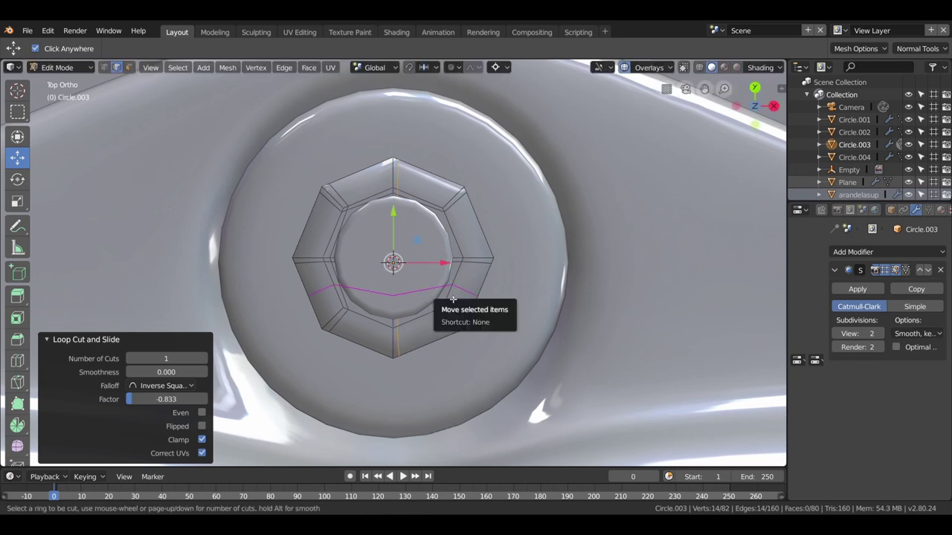
click(447, 311)
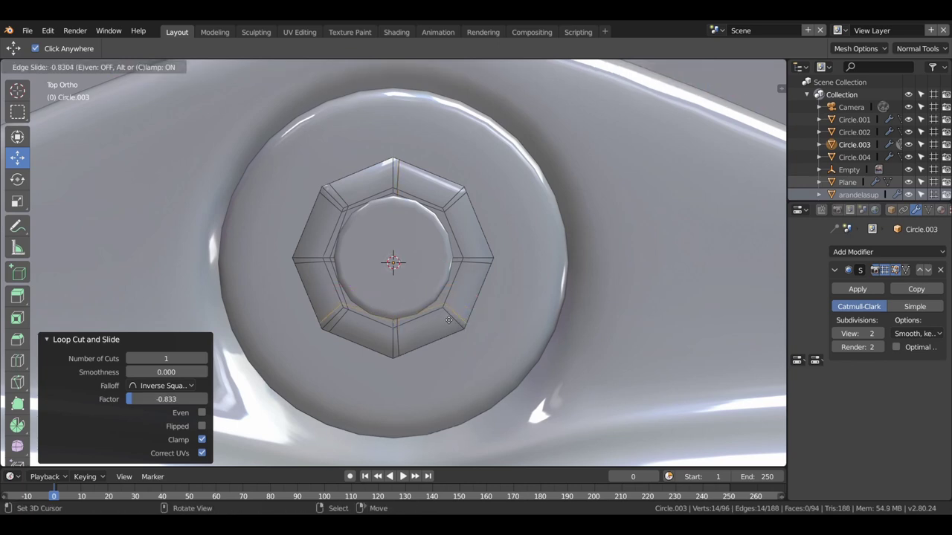
click(449, 320)
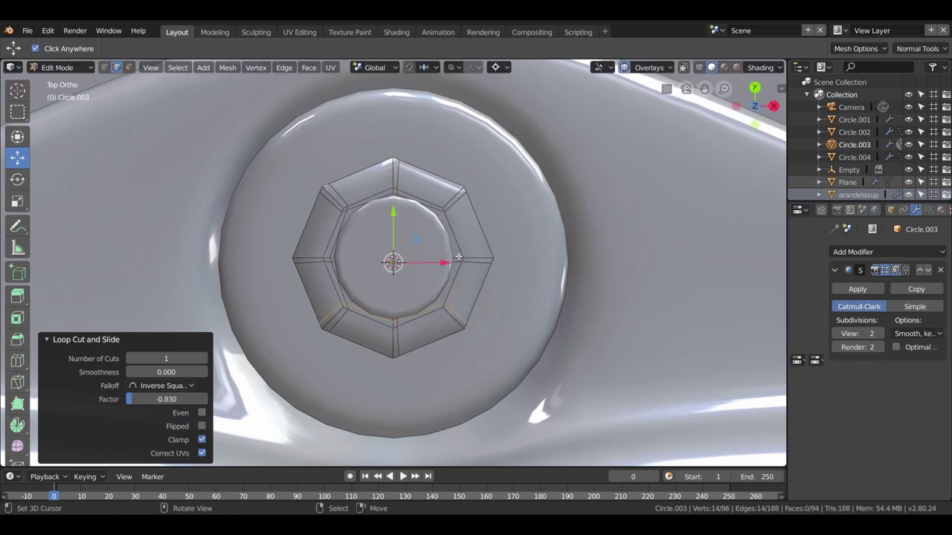
key(ctrl+r)
click(390, 336)
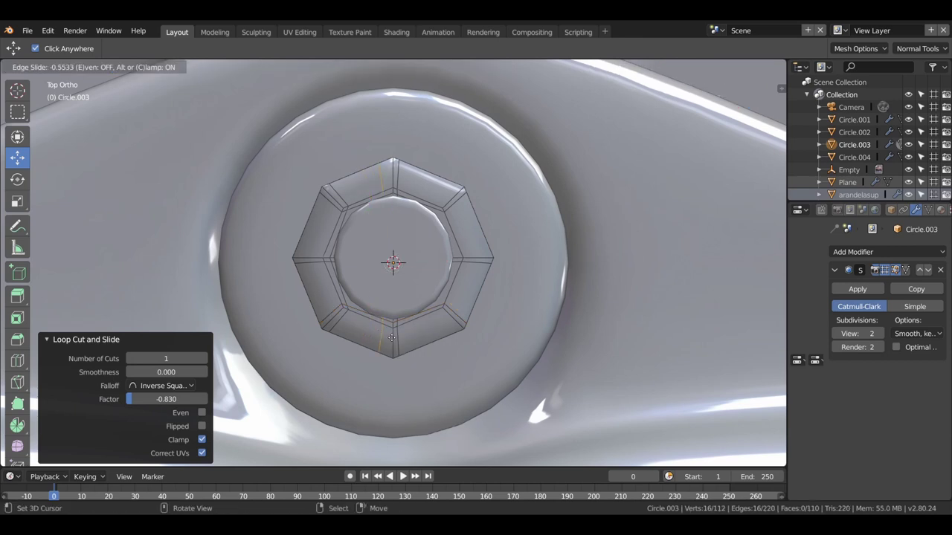
click(395, 339)
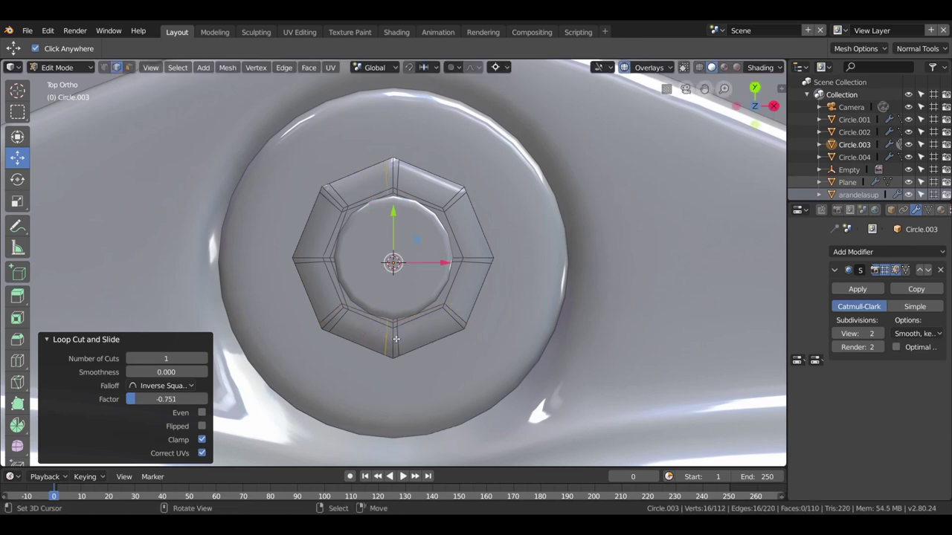
- Add loops beside the lower-right and right corners, redoing a misplaced cut (factor -0.832)
key(ctrl+r)
click(452, 325)
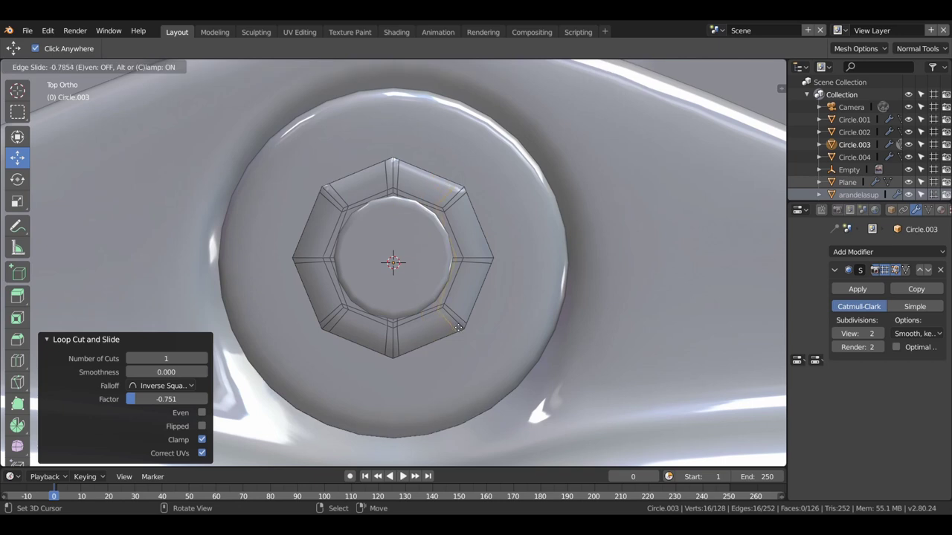
click(458, 328)
key(ctrl+r)
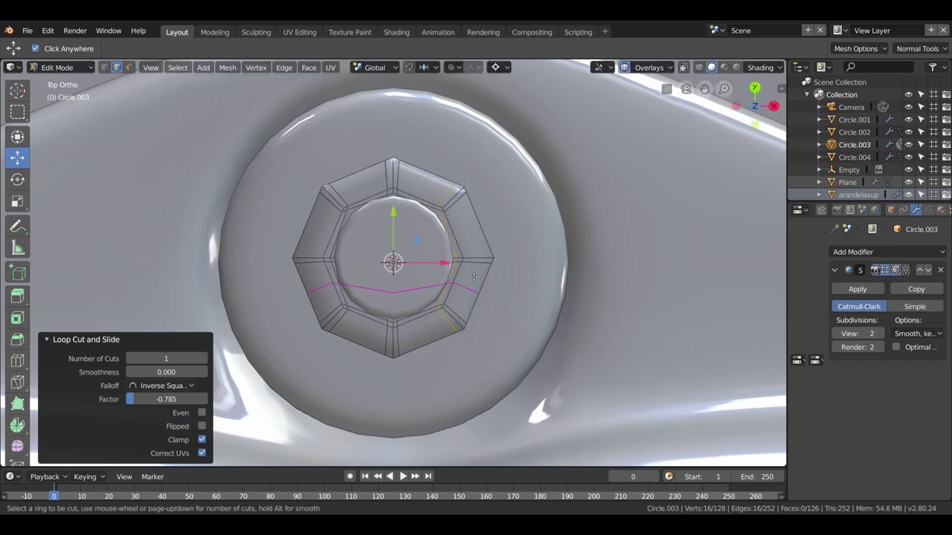
click(473, 276)
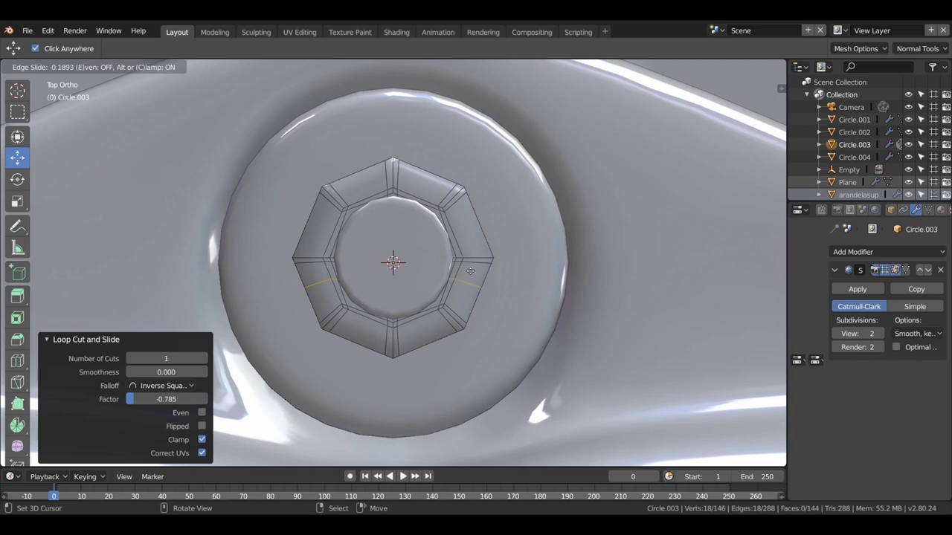
right_click(476, 266)
key(ctrl+z)
key(ctrl+r)
click(466, 258)
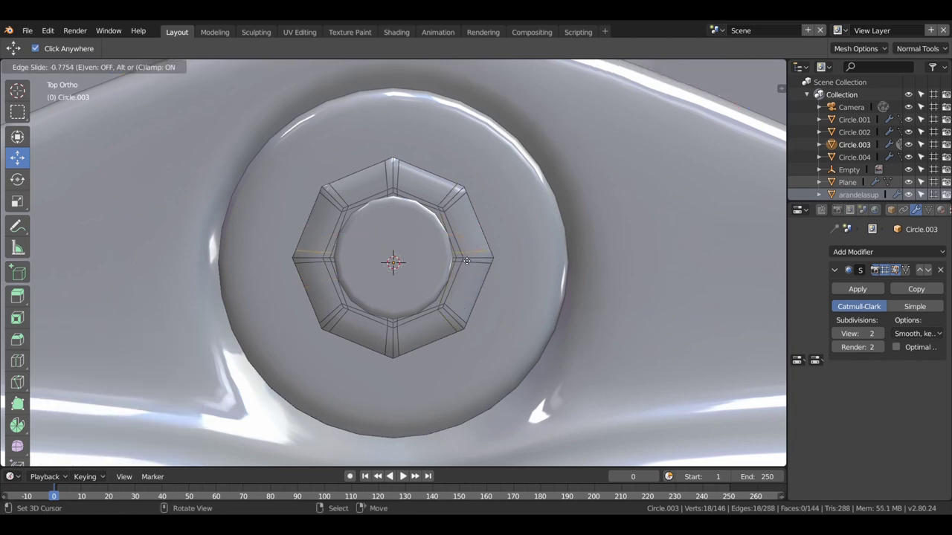
click(466, 262)
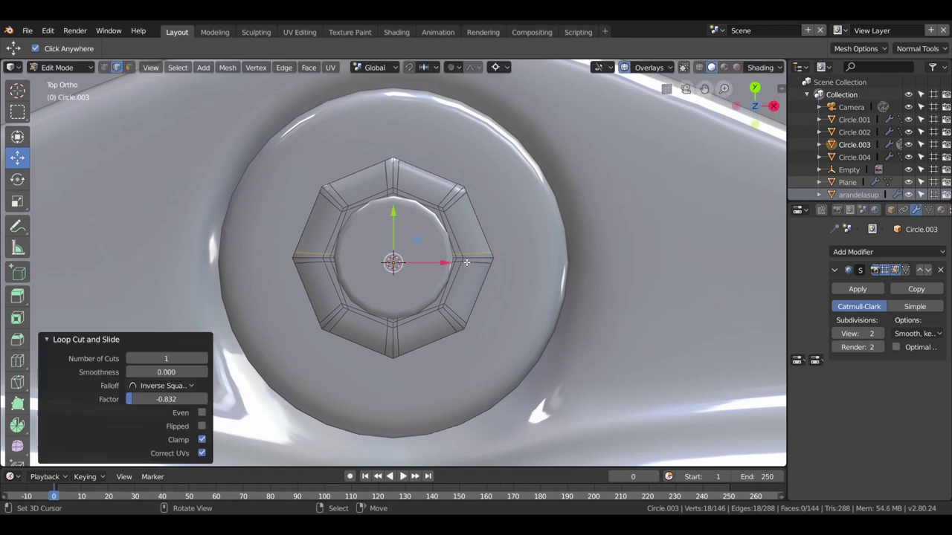
mouse_move(466, 262)
middle_down()
mouse_move(449, 271)
mouse_move(446, 248)
mouse_move(556, 228)
mouse_move(487, 238)
mouse_move(529, 246)
mouse_move(462, 290)
middle_up()
key(Tab)
key(Tab)
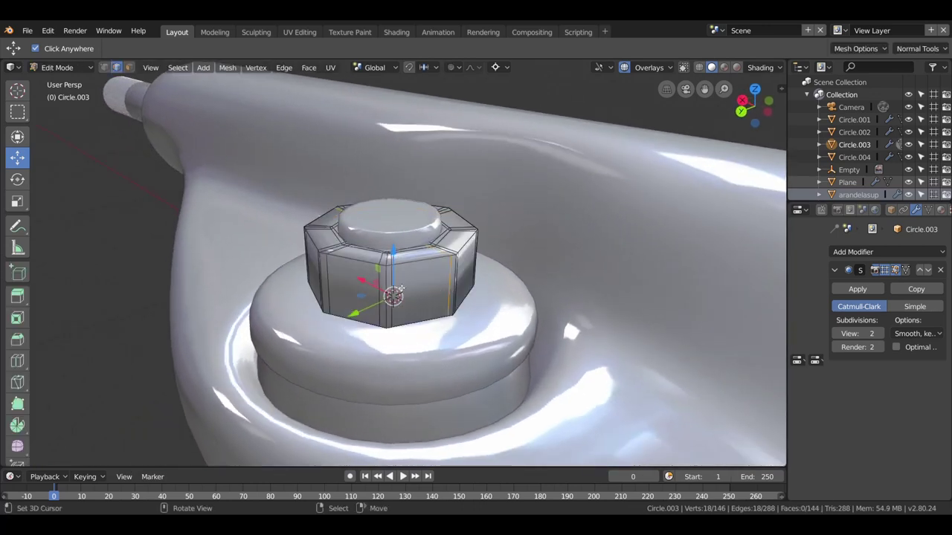
- Add horizontal edge loops near the nut's top and base, then return to object mode
key(ctrl+r)
click(401, 289)
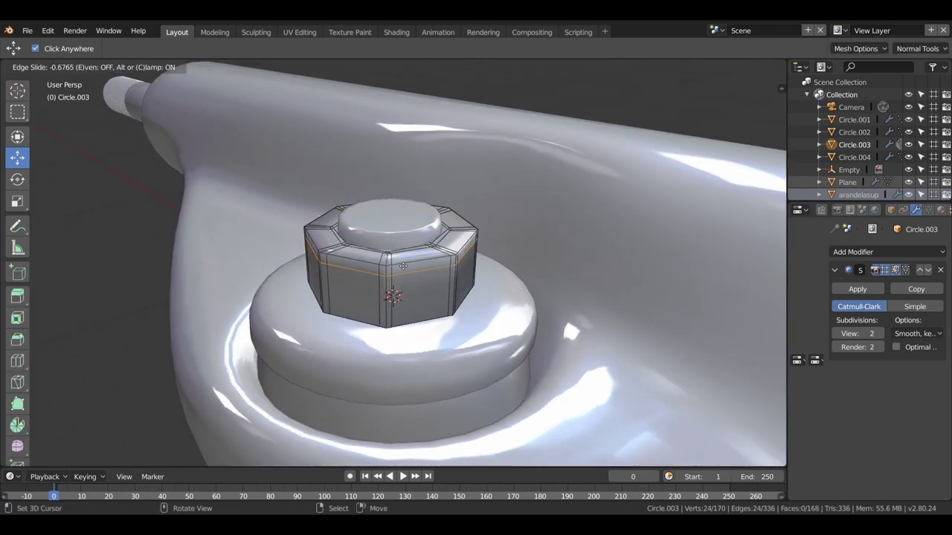
click(402, 268)
key(g)
key(g)
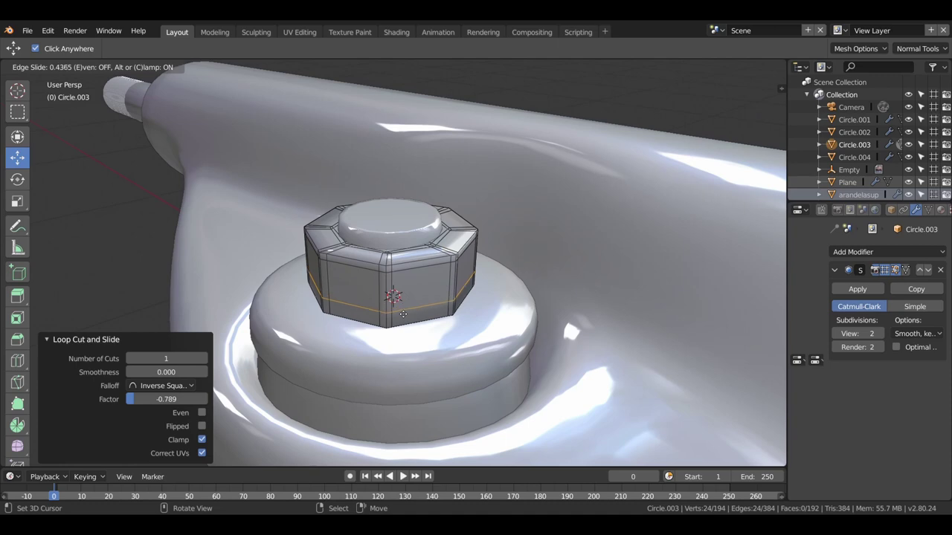
click(398, 301)
mouse_move(398, 301)
middle_down()
mouse_move(345, 321)
mouse_move(392, 342)
mouse_move(469, 265)
mouse_move(644, 375)
middle_up()
key(Tab)
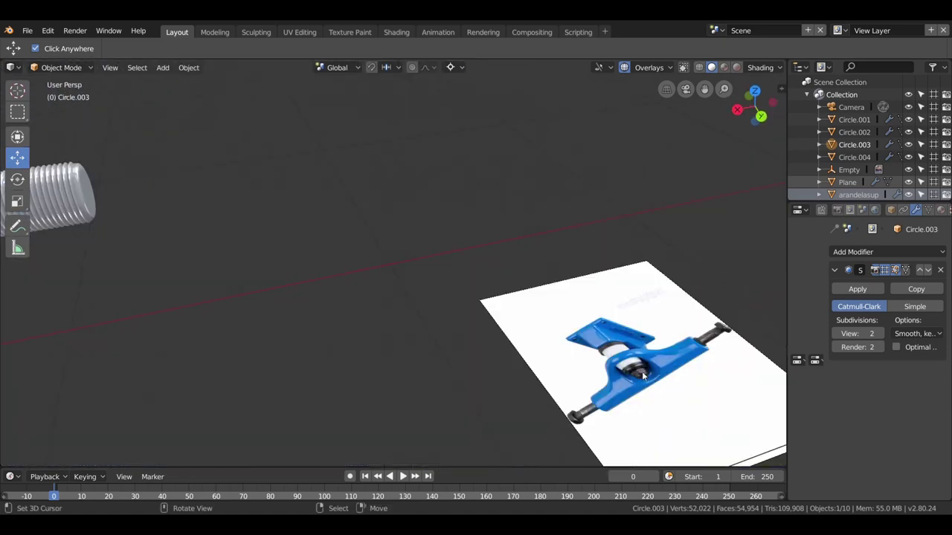
mouse_move(611, 391)
middle_down()
mouse_move(206, 257)
mouse_move(418, 278)
middle_up()
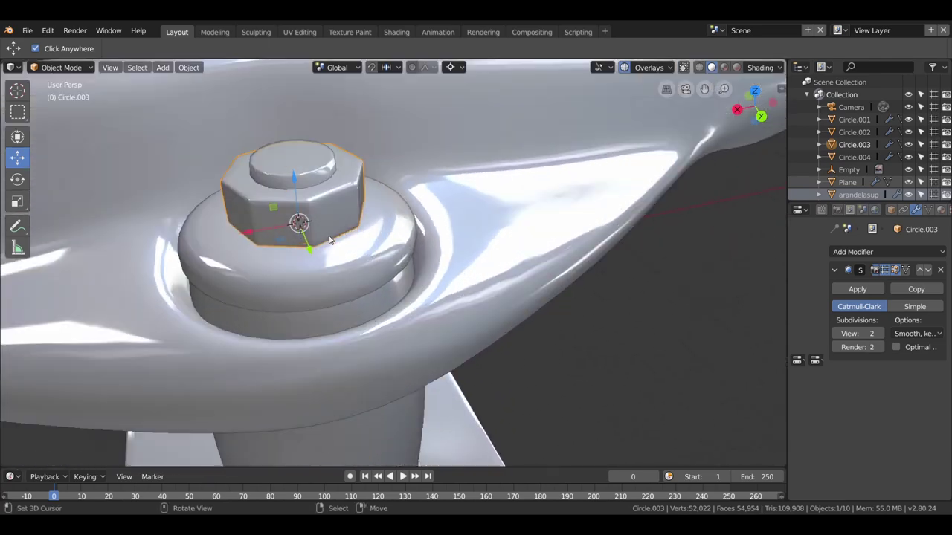
- In Edit Mode, delete the nut's top octagon faces to open a hole
key(Tab)
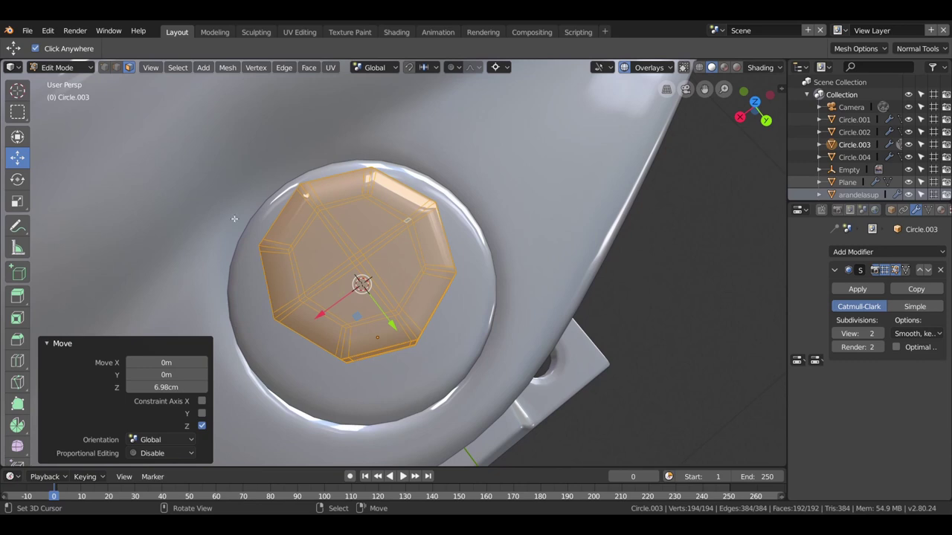
click(346, 229)
shift+click(327, 245)
shift+click(331, 278)
shift+click(353, 301)
shift+click(381, 293)
shift+click(393, 278)
shift+click(393, 268)
shift+click(388, 242)
shift+click(386, 240)
shift+click(345, 235)
shift+click(356, 259)
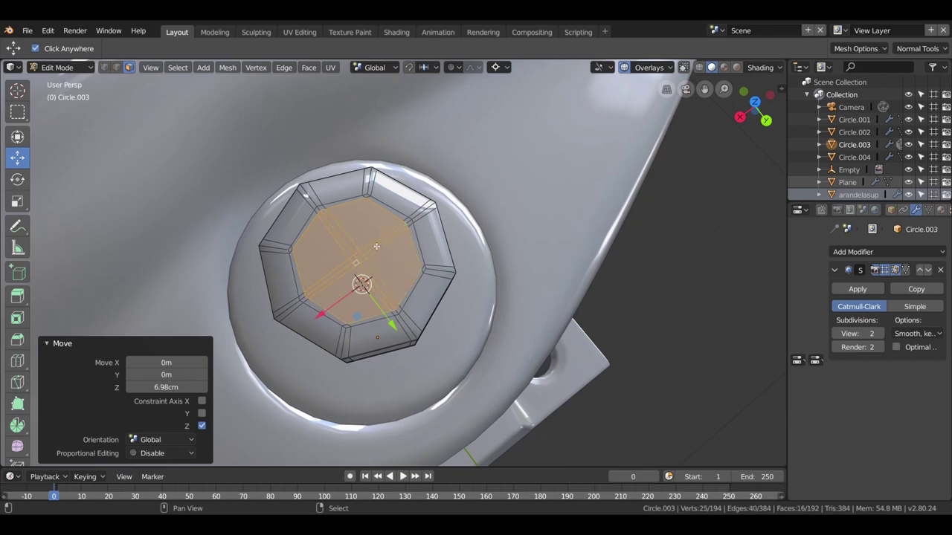
key(x)
click(355, 187)
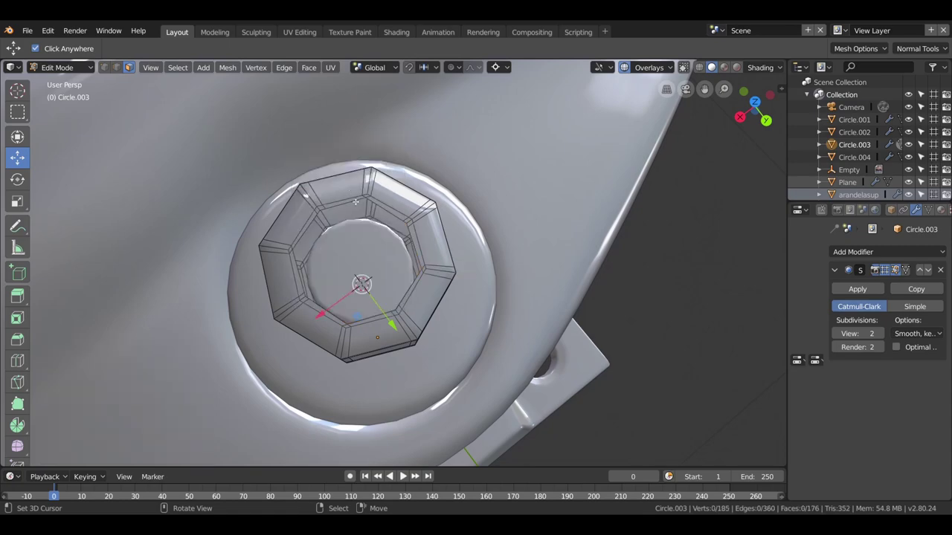
- Select the whole octagon mesh and raise it 12.2 cm along Z
middle_drag(355, 201, 467, 247)
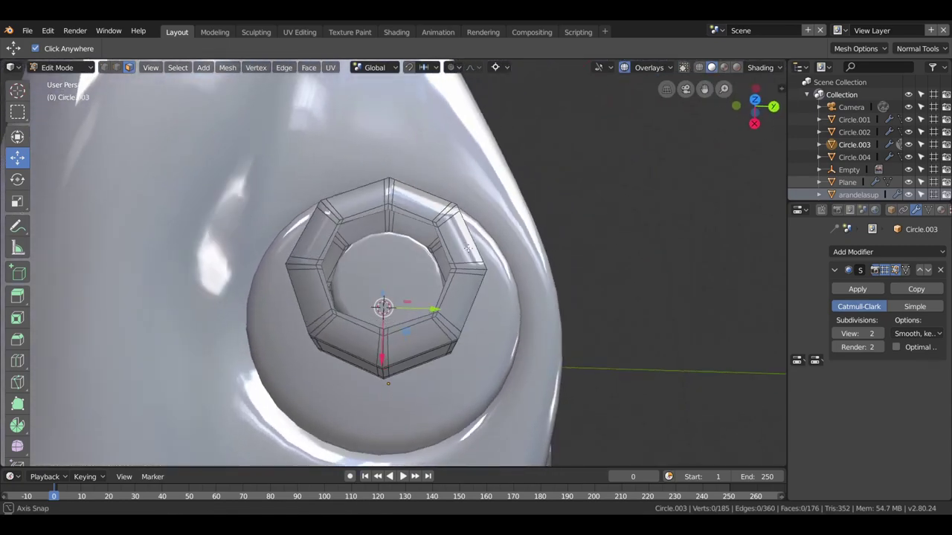
middle_drag(467, 248, 442, 201)
key(a)
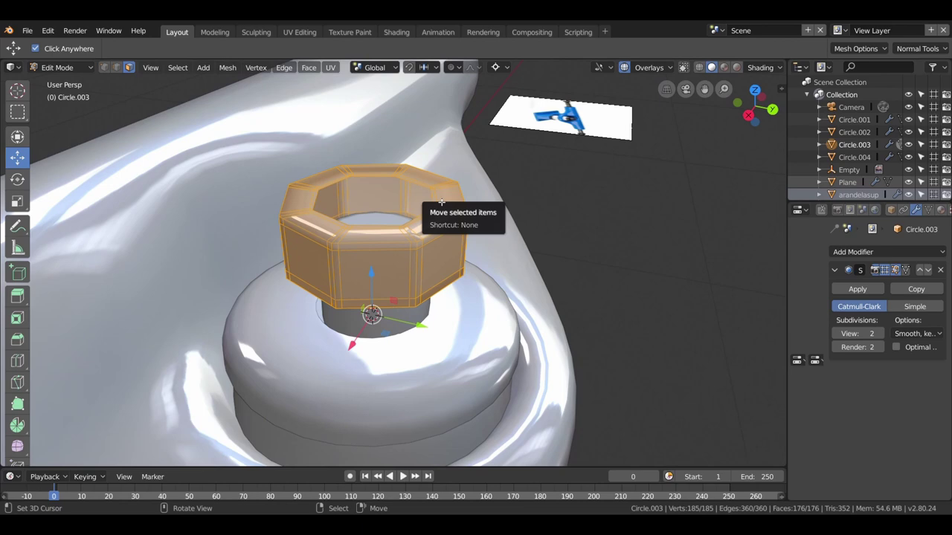
drag(376, 275, 375, 171)
- Delete the nut's inner cap faces and thin central strips, leaving an open centre
middle_drag(375, 171, 394, 245)
click(373, 226)
shift+click(404, 223)
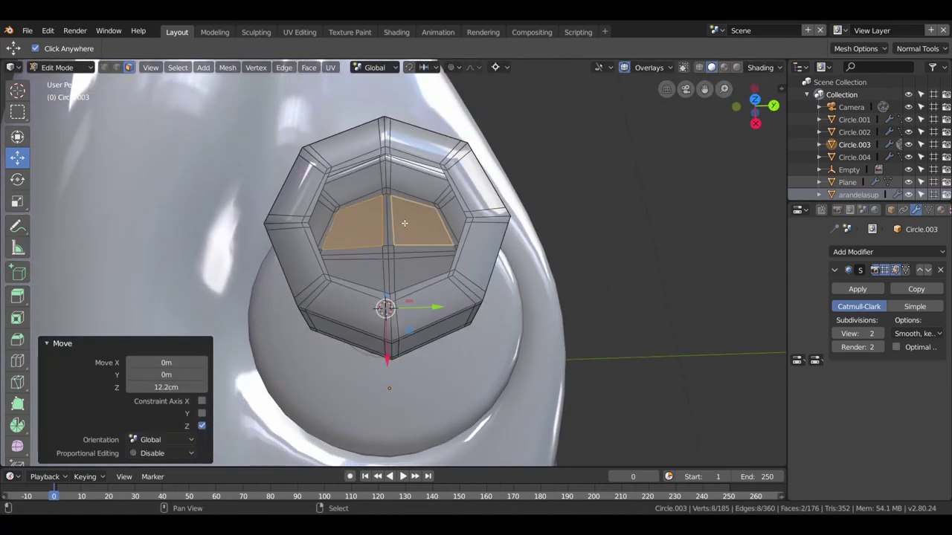
shift+click(420, 272)
shift+click(372, 279)
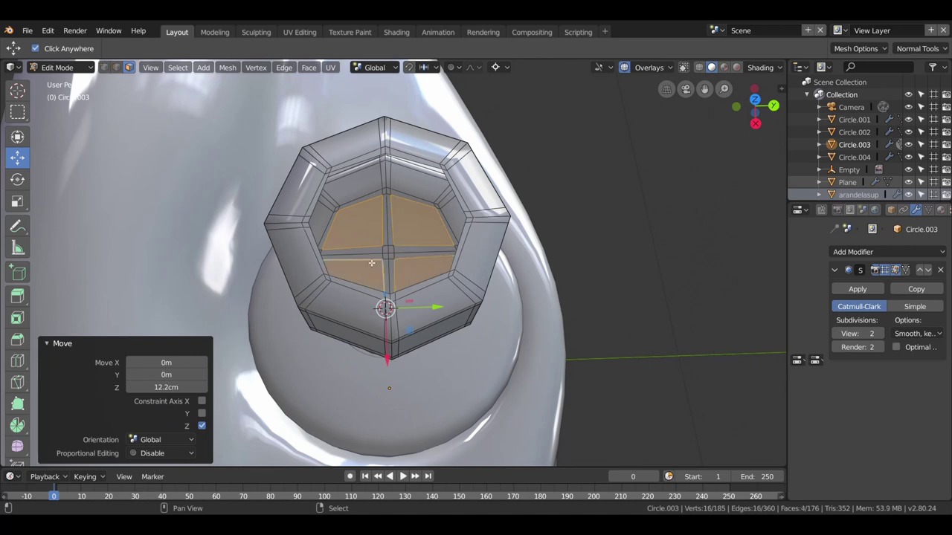
shift+click(372, 262)
shift+click(373, 253)
shift+click(388, 239)
shift+click(386, 220)
shift+click(389, 246)
shift+click(388, 256)
shift+click(394, 260)
shift+click(392, 269)
shift+click(390, 276)
key(x)
click(394, 272)
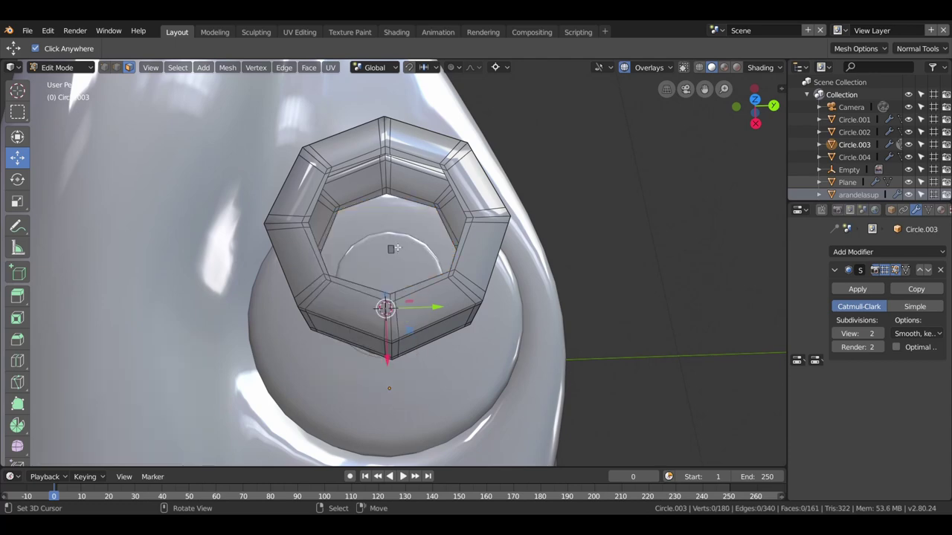
- Bridge the two inner rim edge loops into an inner wall
middle_drag(394, 272, 159, 47)
click(115, 67)
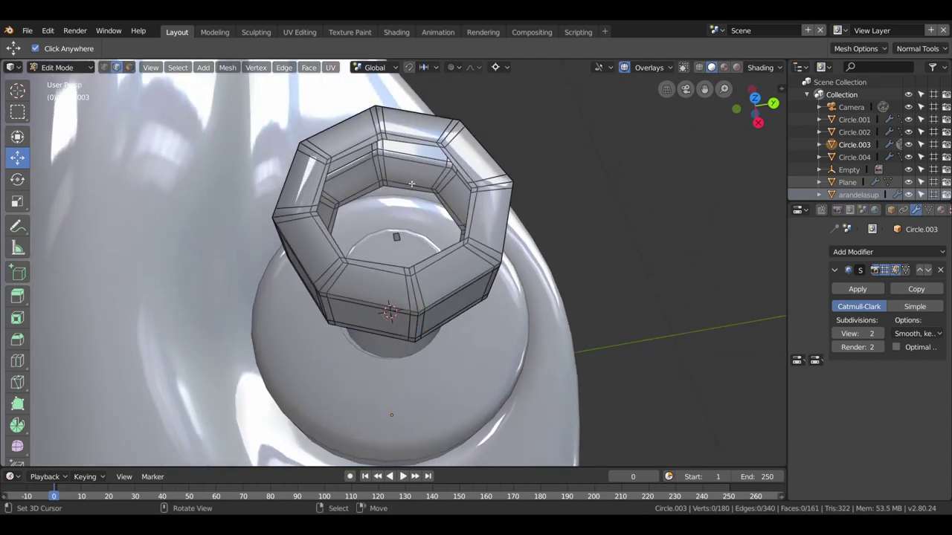
alt+click(414, 192)
alt+shift+click(410, 146)
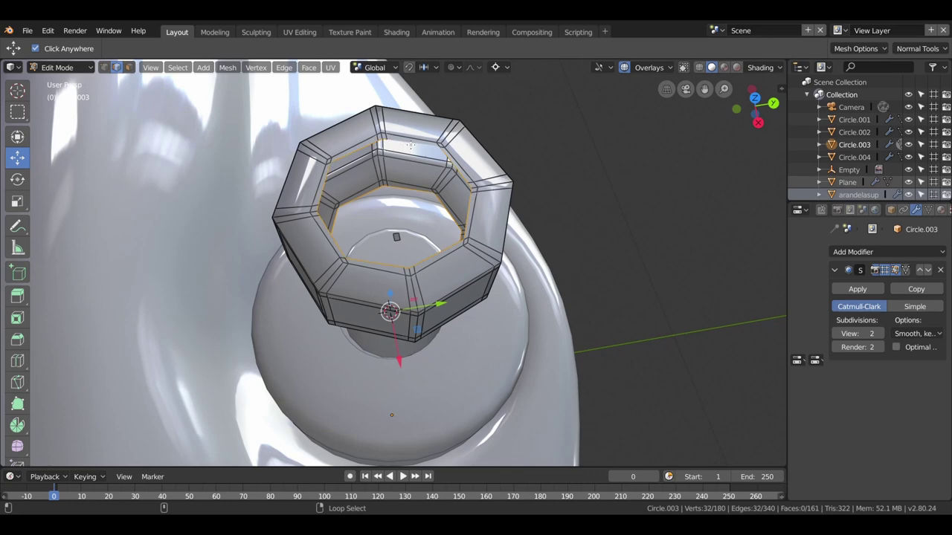
middle_drag(410, 146, 393, 141)
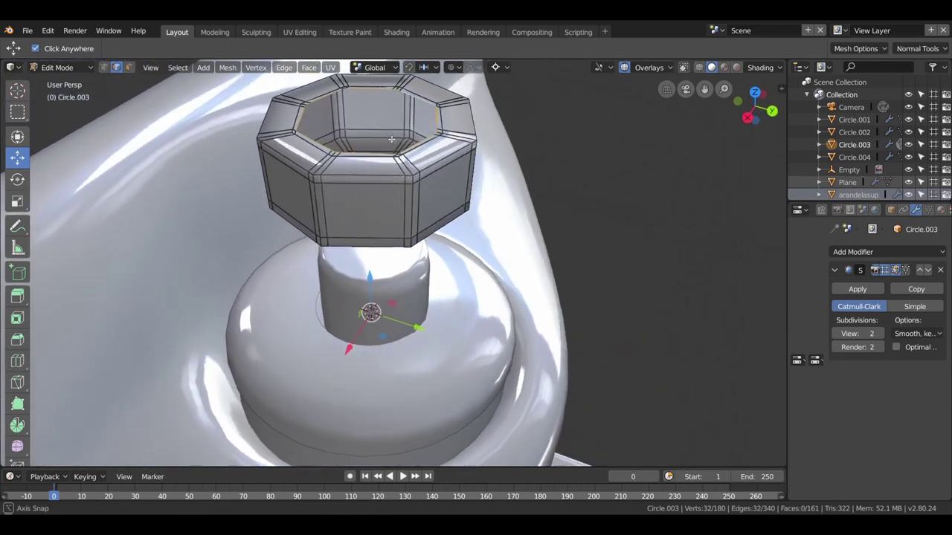
key(w)
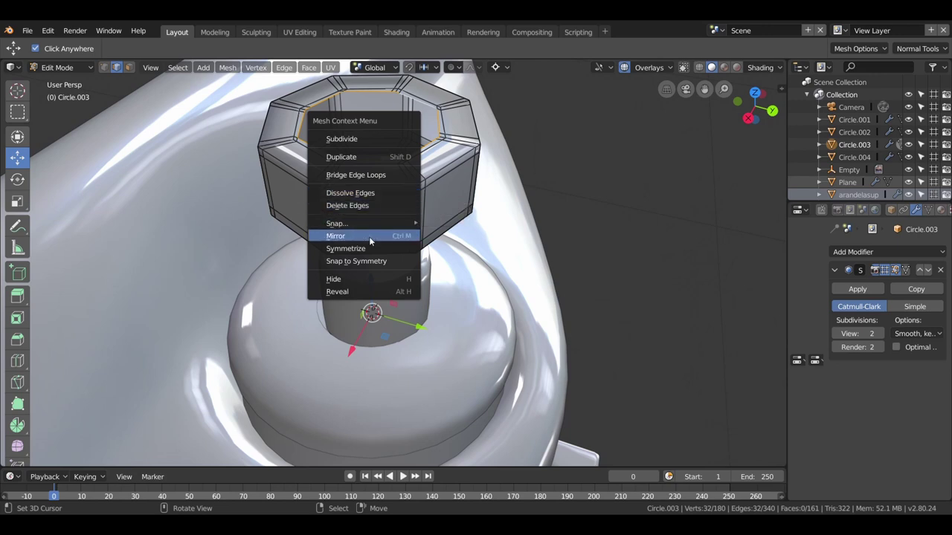
mouse_move(356, 261)
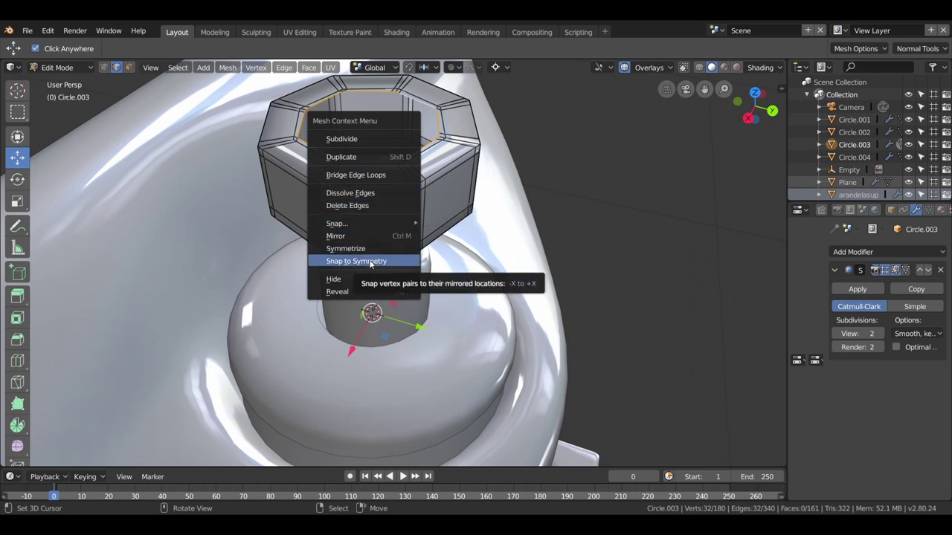
click(356, 175)
- Add a loop cut slid near the rim (factor -0.517), then select the ring's top face loop
mouse_move(355, 186)
middle_down()
mouse_move(293, 199)
mouse_move(417, 213)
middle_up()
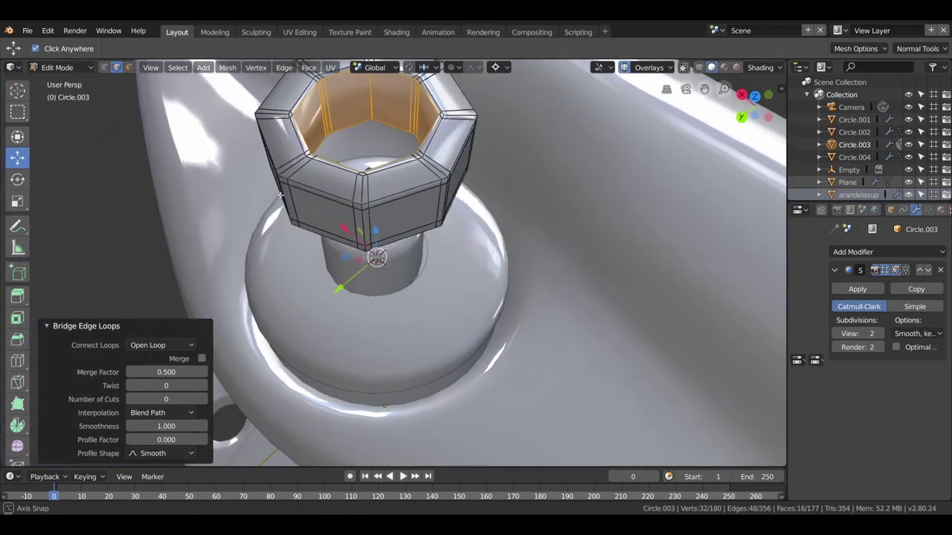
key(ctrl+r)
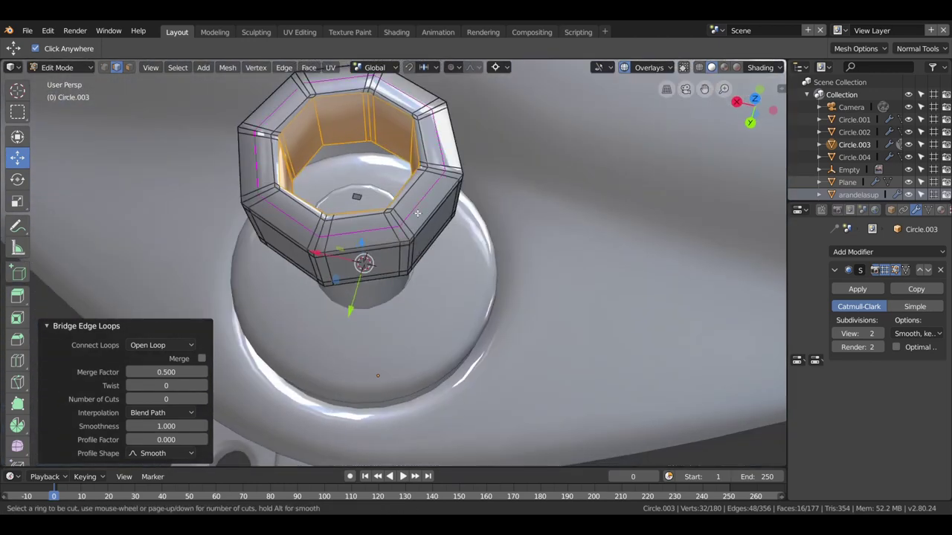
click(419, 215)
click(423, 219)
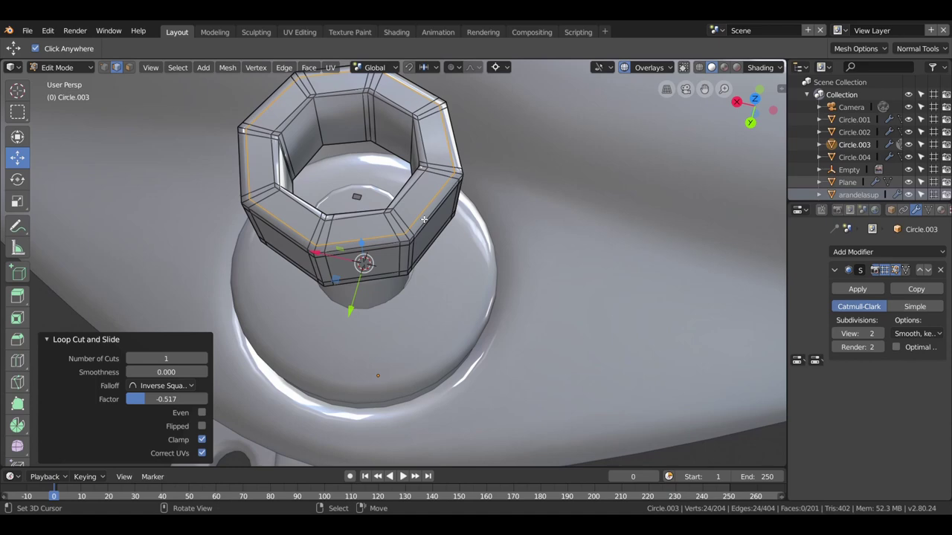
click(128, 67)
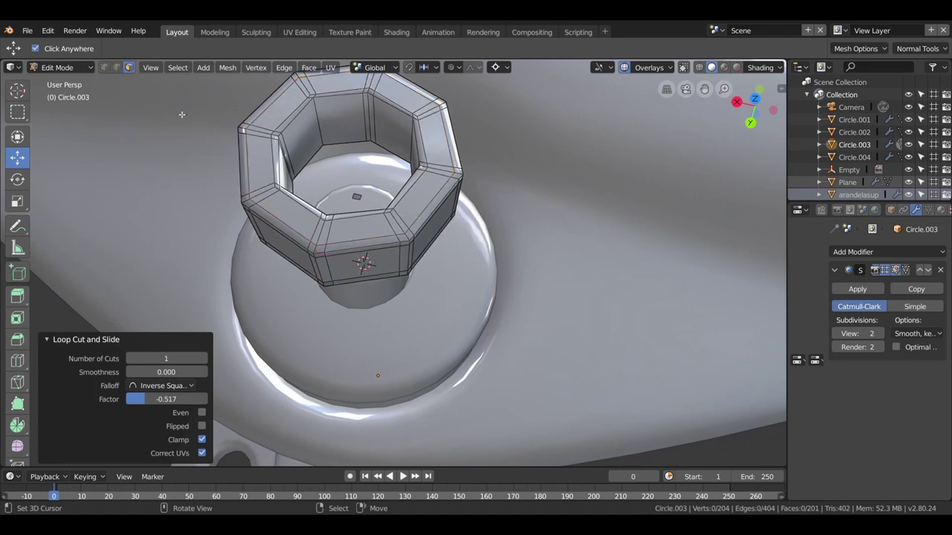
alt+click(398, 222)
middle_drag(398, 222, 369, 245)
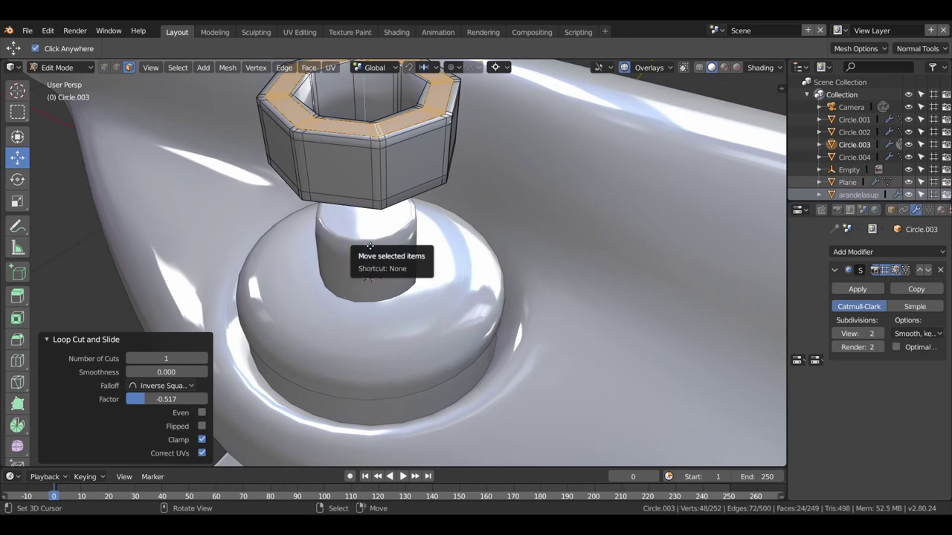
- Extrude the top face loop 7.3 mm up along Z and check the result in Object Mode
key(e)
click(370, 242)
middle_drag(369, 241, 412, 154)
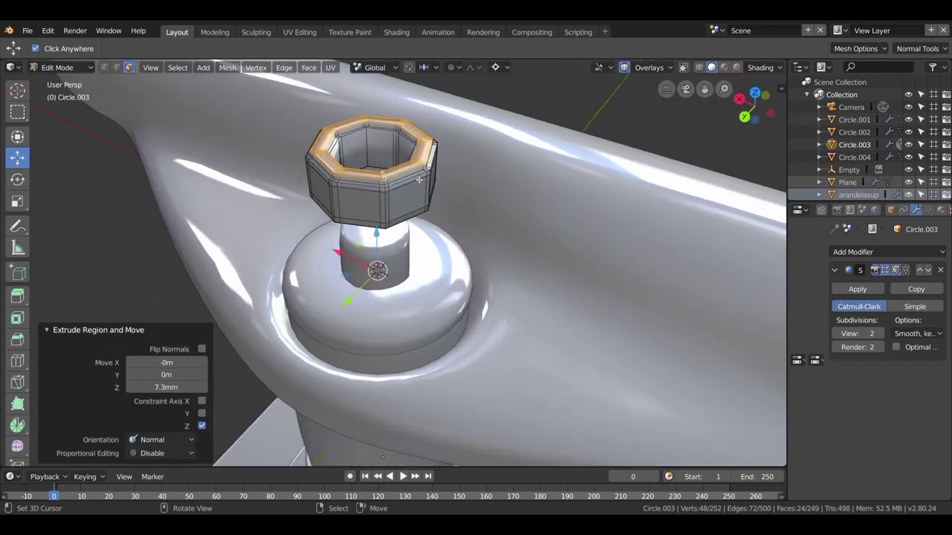
key(Tab)
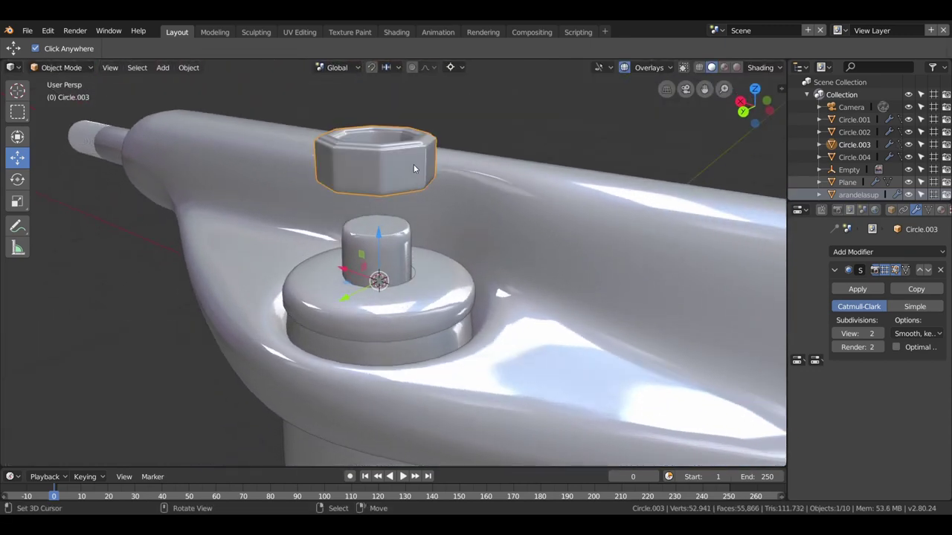
middle_drag(413, 160, 391, 229)
- Return to Edit Mode and zoom in to inspect the inside of the nut
key(Tab)
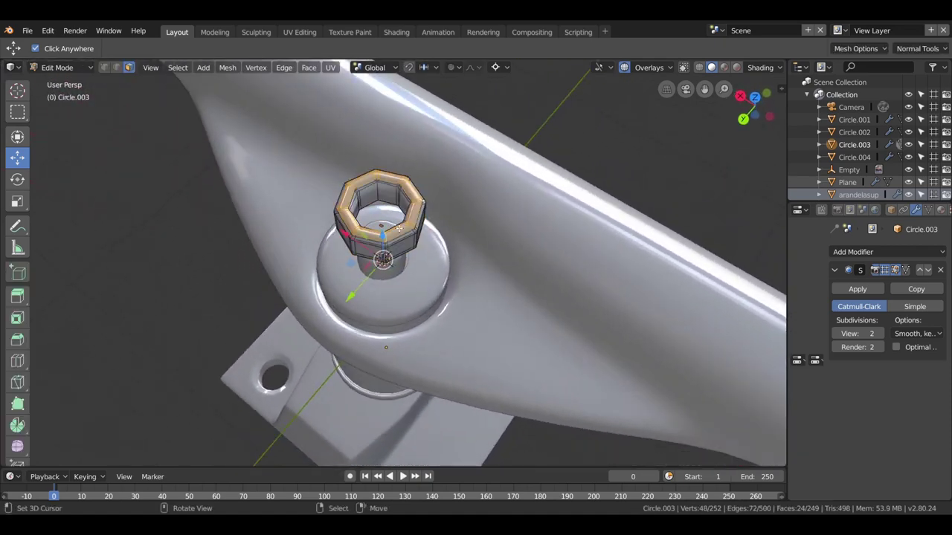
scroll(391, 229, up, 3)
middle_drag(391, 229, 377, 198)
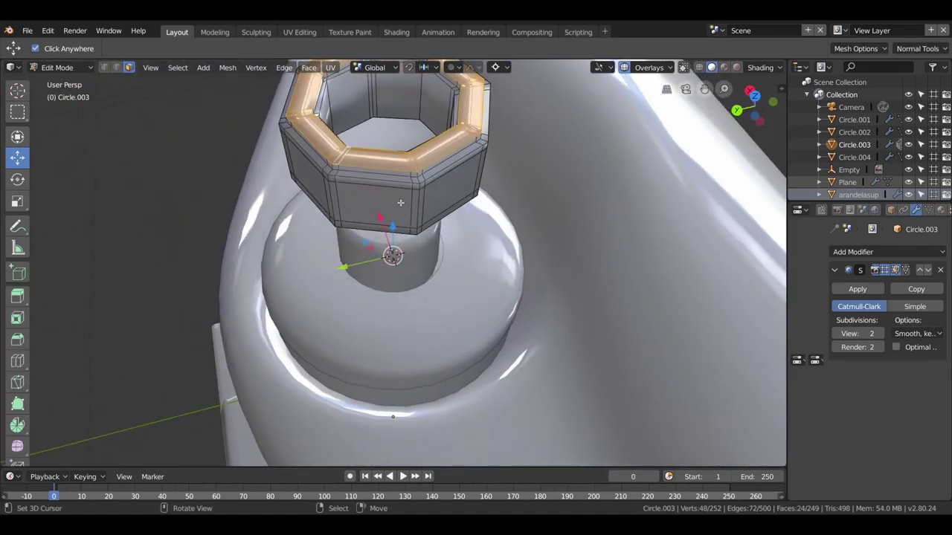
scroll(400, 203, up, 2)
scroll(405, 223, up, 2)
scroll(409, 246, up, 2)
middle_drag(418, 255, 426, 277)
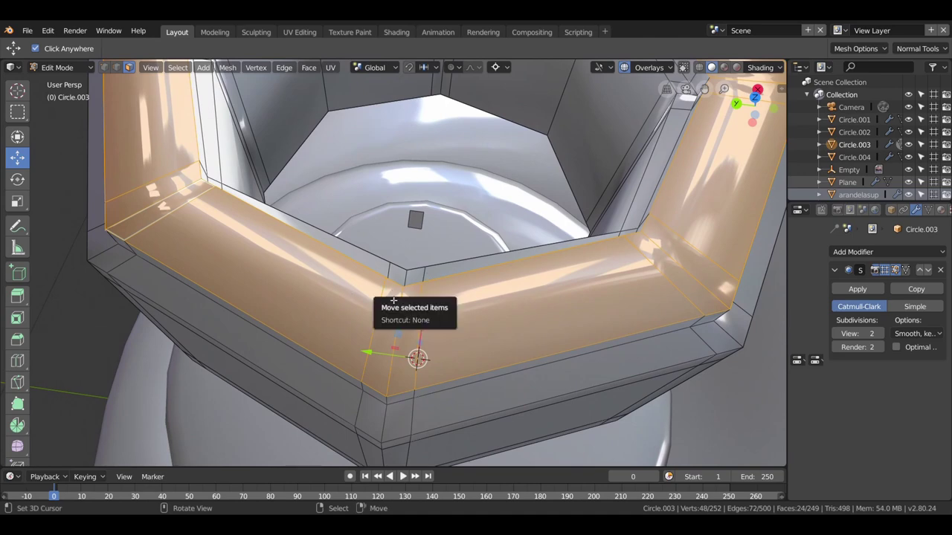
scroll(411, 326, down, 4)
mouse_move(411, 326)
middle_down()
mouse_move(434, 309)
mouse_move(434, 291)
mouse_move(432, 319)
middle_up()
scroll(434, 310, up, 1)
scroll(431, 315, up, 2)
scroll(431, 319, up, 2)
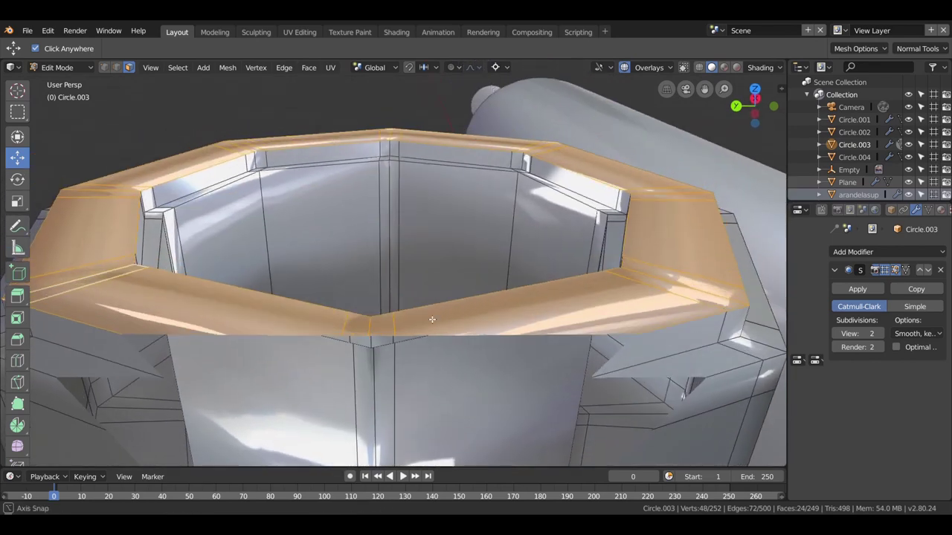
scroll(432, 319, down, 2)
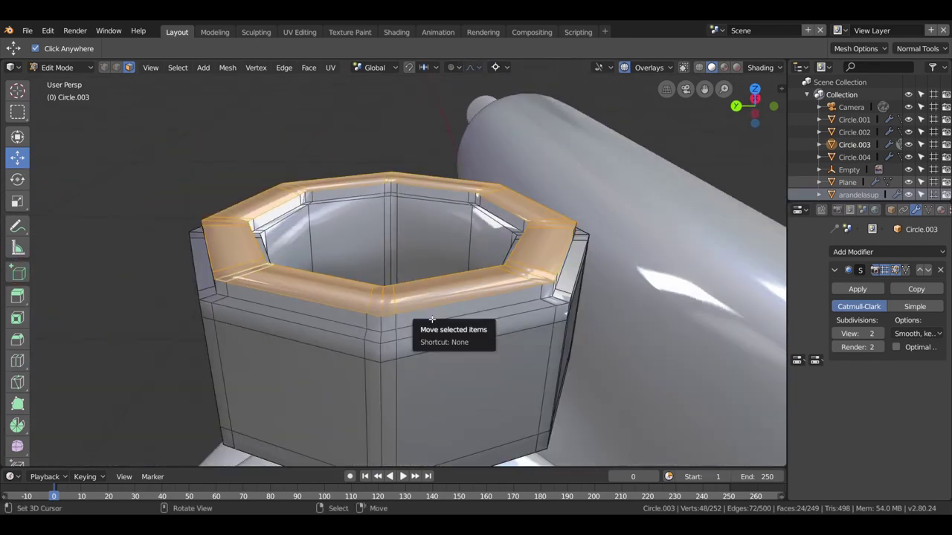
key(ctrl+r)
- Place the loop cut on the nut and select the top rim edge loop
click(386, 331)
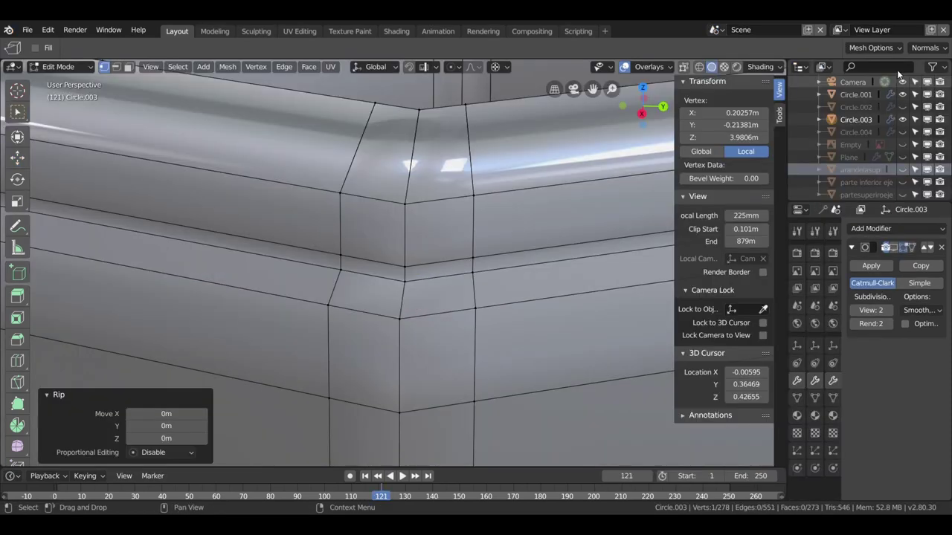
scroll(436, 255, up, 2)
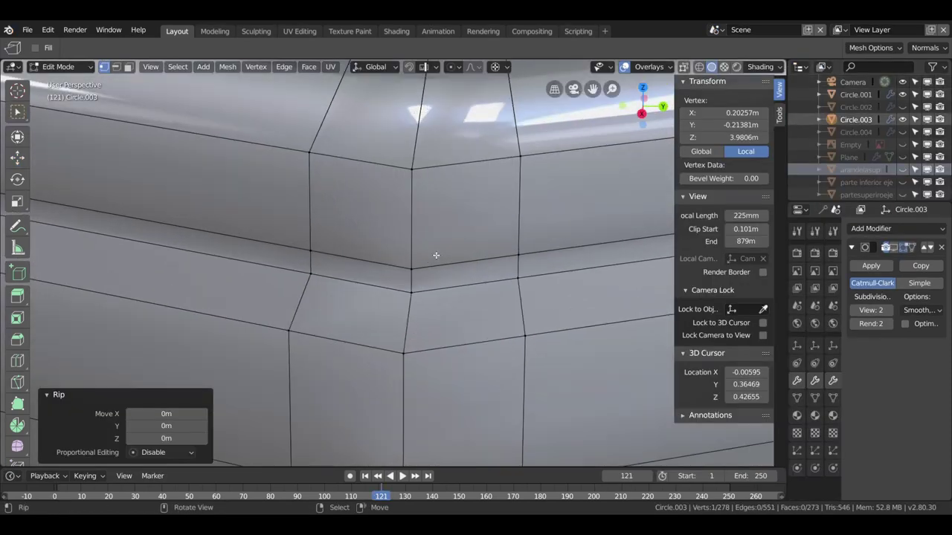
scroll(431, 222, down, 4)
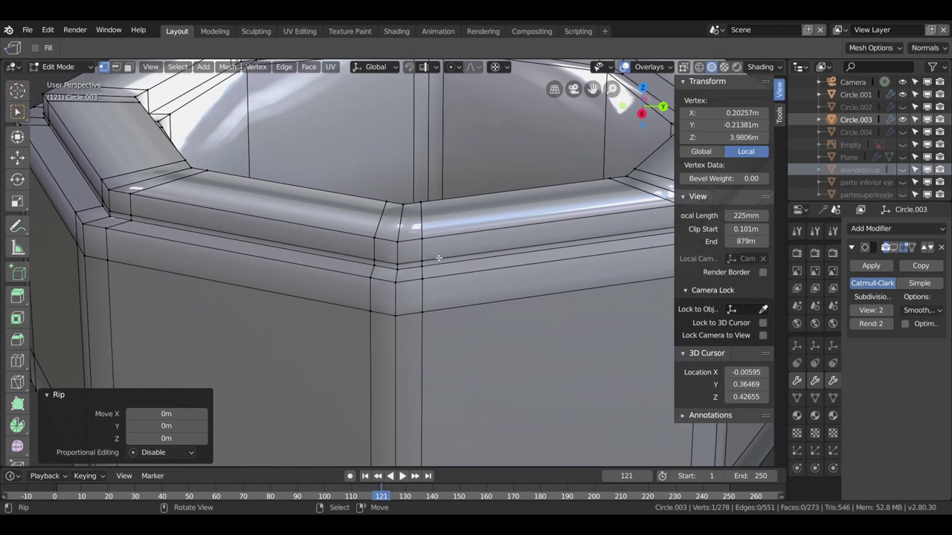
scroll(356, 267, down, 4)
scroll(469, 280, up, 2)
scroll(422, 287, up, 2)
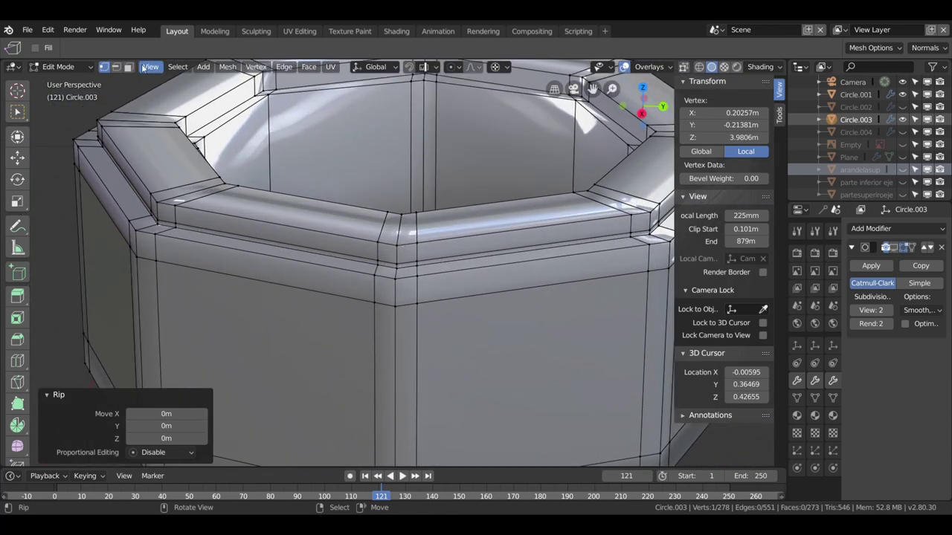
click(115, 67)
click(452, 256)
alt+click(451, 257)
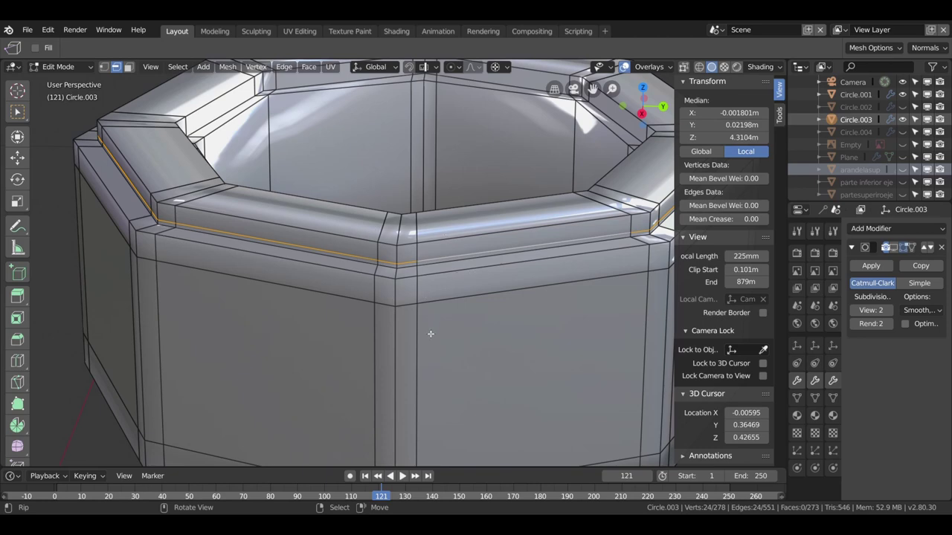
- Collapse three rim corner vertices into a single vertex
scroll(430, 332, up, 5)
click(104, 66)
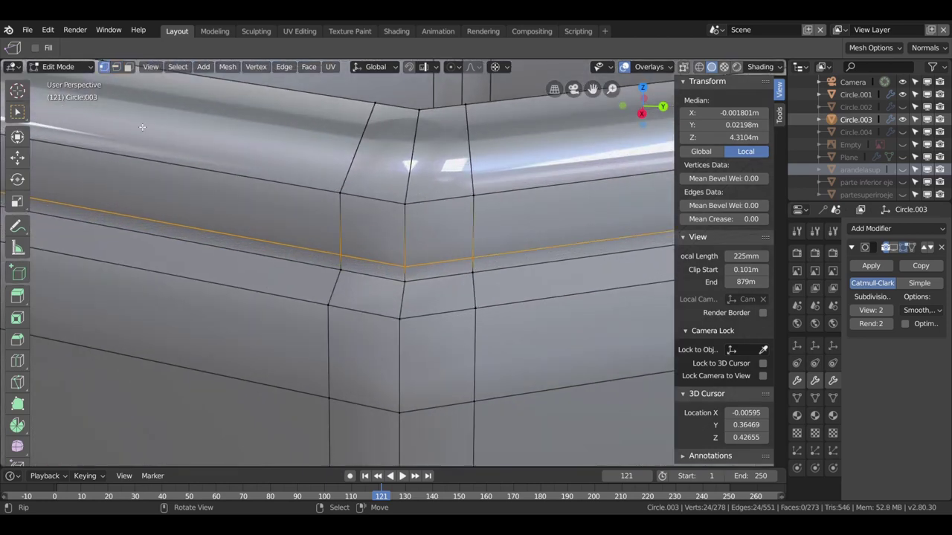
click(339, 254)
shift+click(404, 266)
shift+click(472, 258)
key(alt+m)
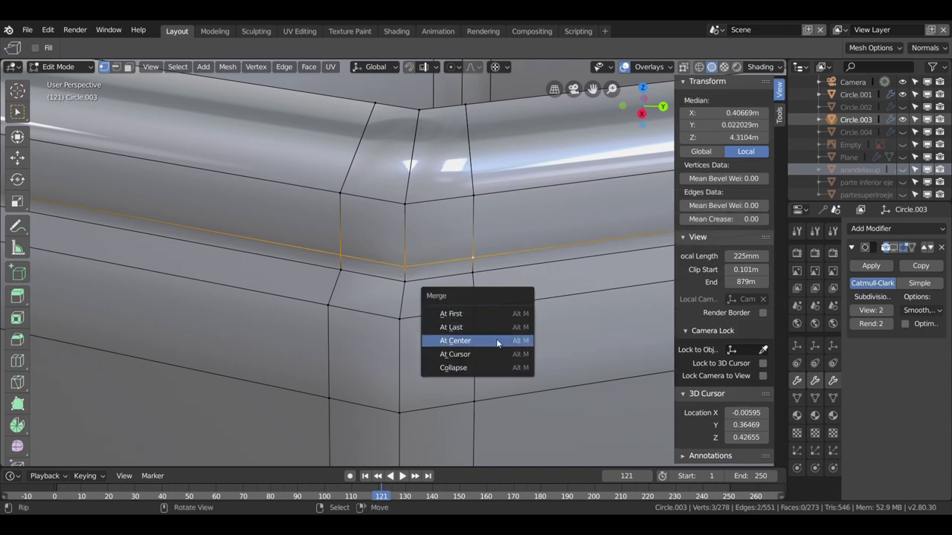
click(475, 367)
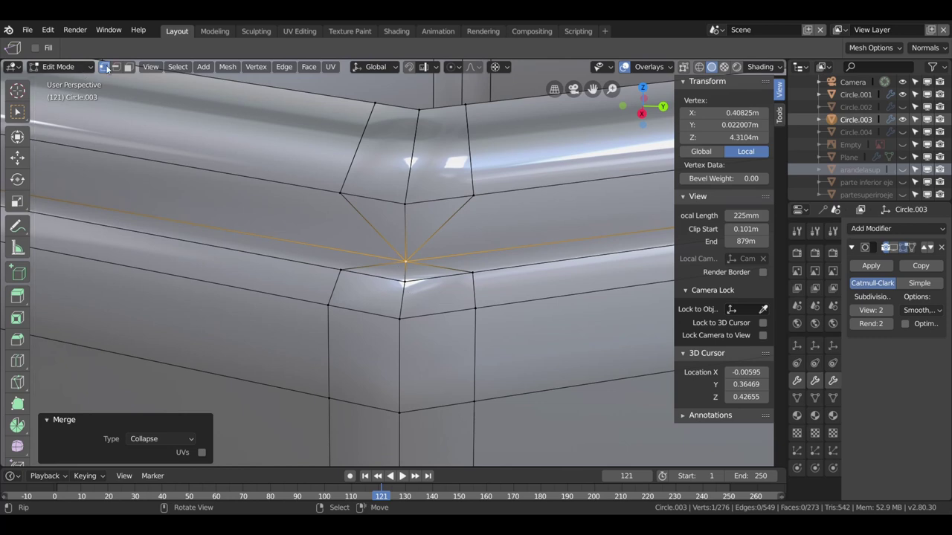
- Dissolve the leftover corner edge and the two diagonal edges
key(2)
click(408, 271)
key(x)
click(404, 267)
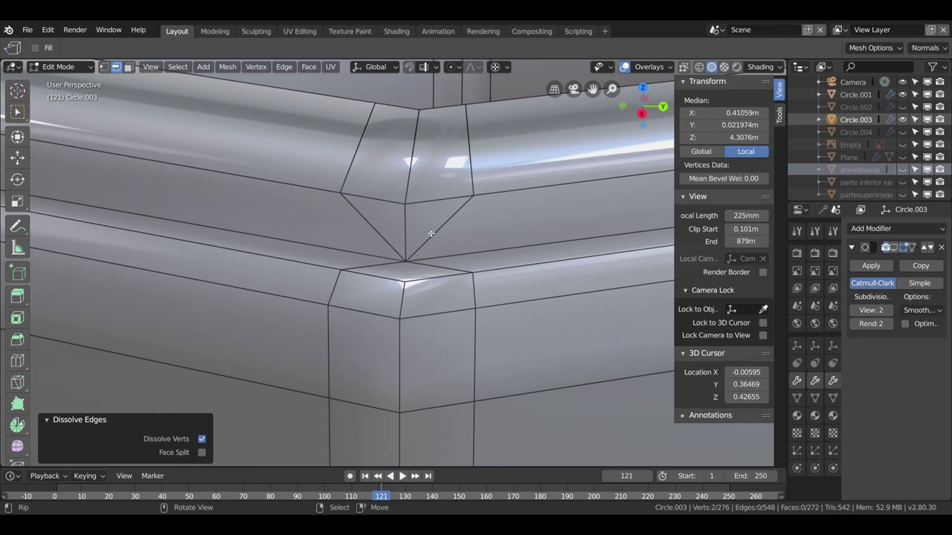
click(431, 234)
shift+click(389, 235)
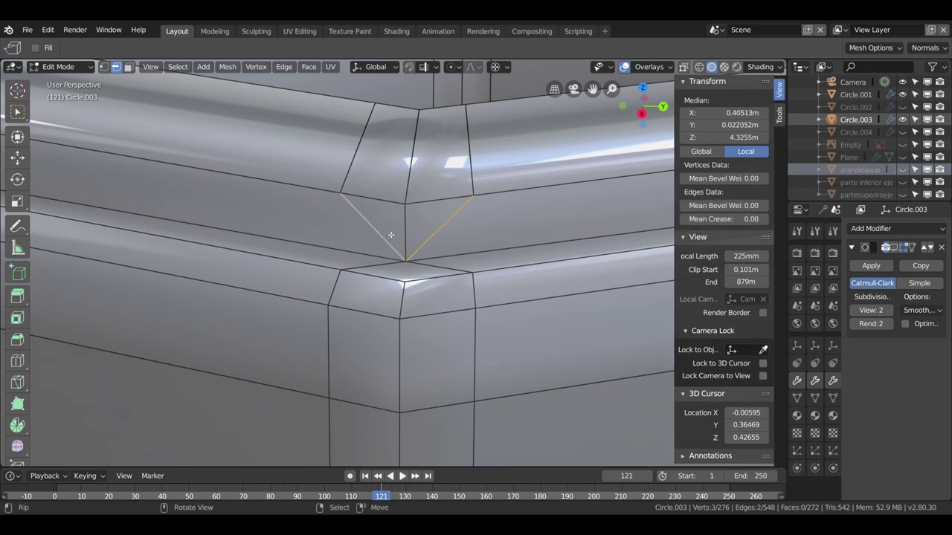
key(x)
click(390, 235)
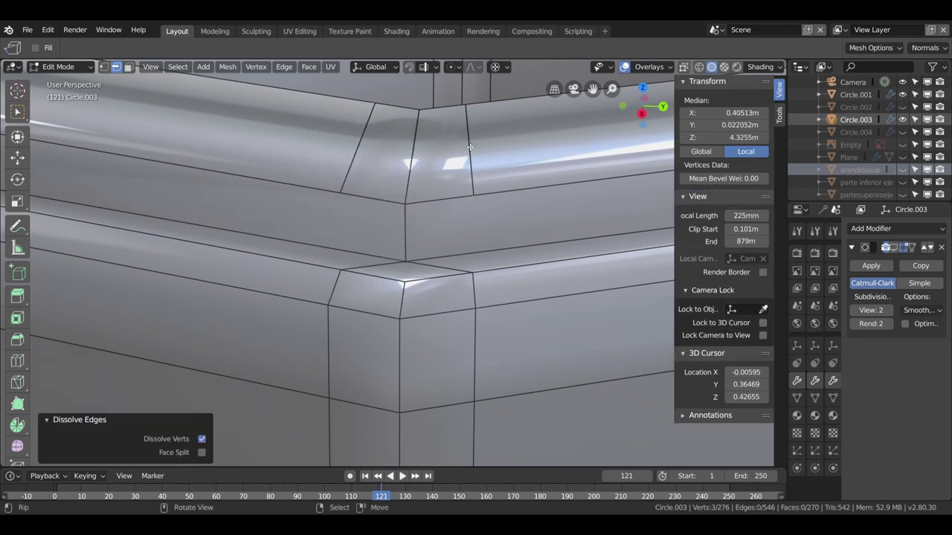
- Select the vertical edge below the corner and view the nut from underneath
scroll(475, 317, down, 3)
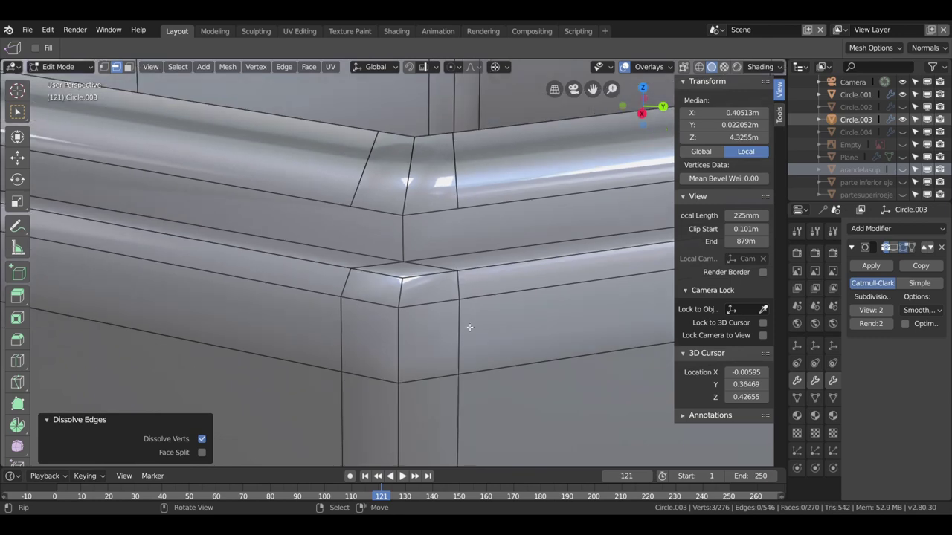
click(457, 336)
scroll(456, 338, down, 3)
mouse_move(457, 339)
middle_down()
mouse_move(474, 272)
mouse_move(390, 213)
middle_up()
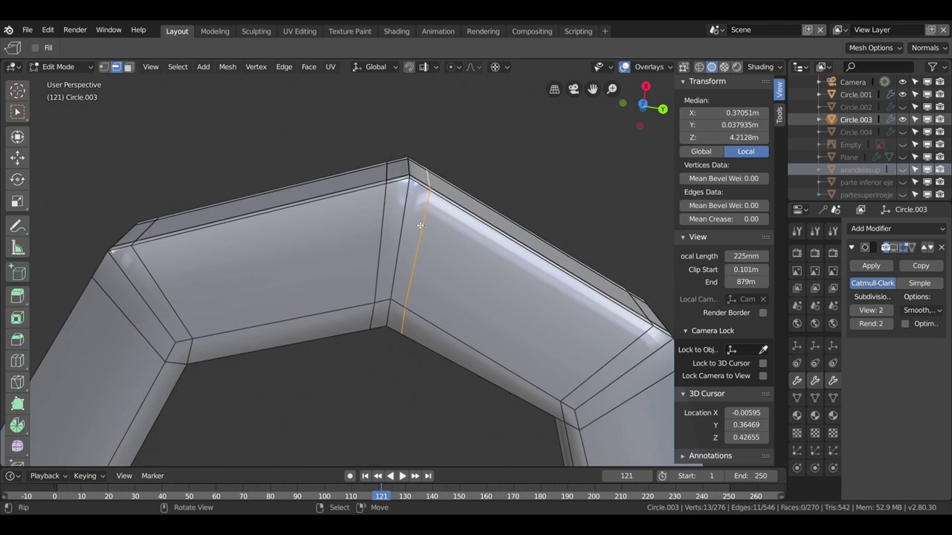
- Add a horizontal loop cut slid high on the ring's side
key(ctrl+r)
click(395, 257)
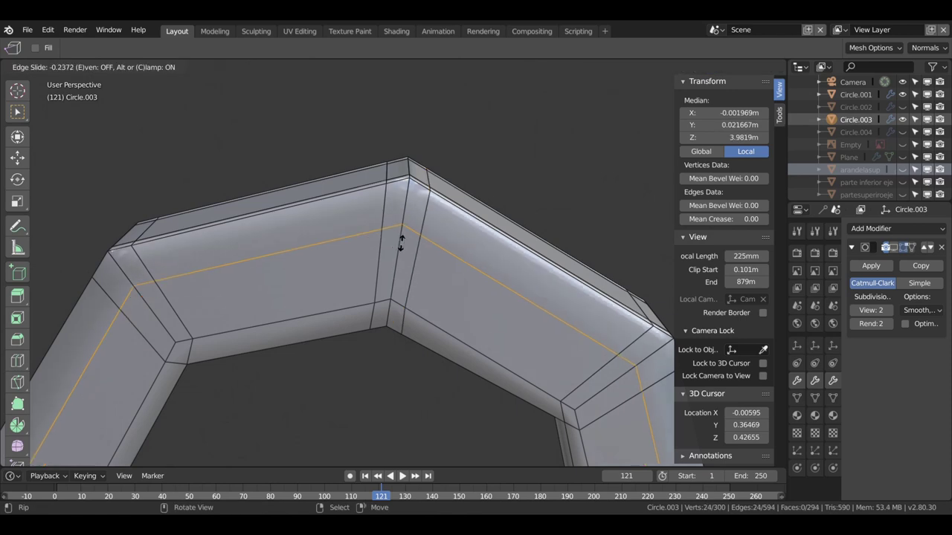
click(414, 222)
scroll(405, 210, down, 3)
scroll(405, 211, up, 4)
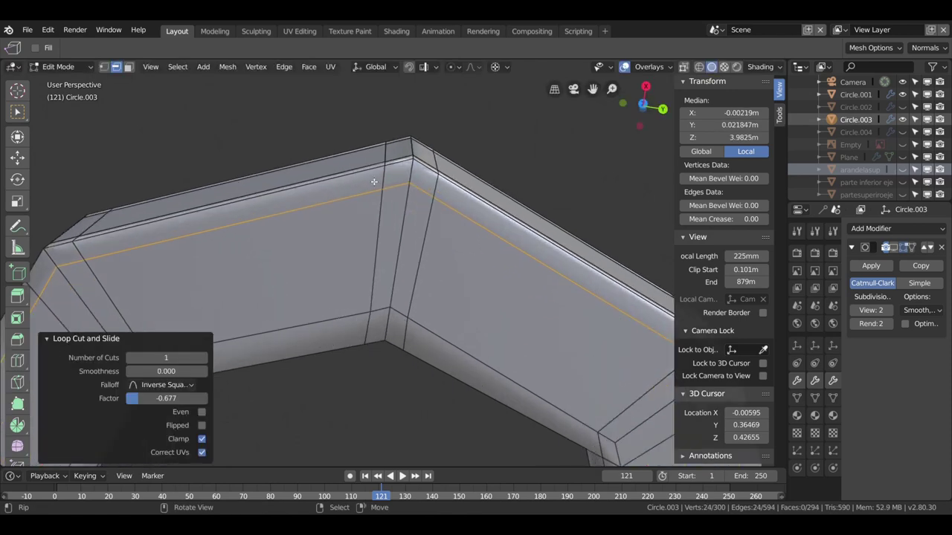
- Collapse the three corner vertices into one
click(104, 67)
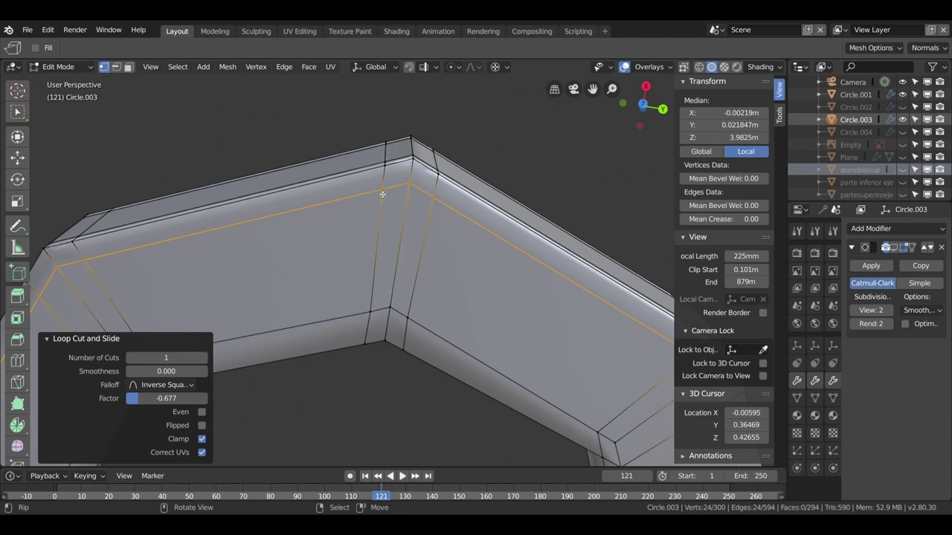
click(383, 190)
shift+click(409, 183)
shift+click(438, 199)
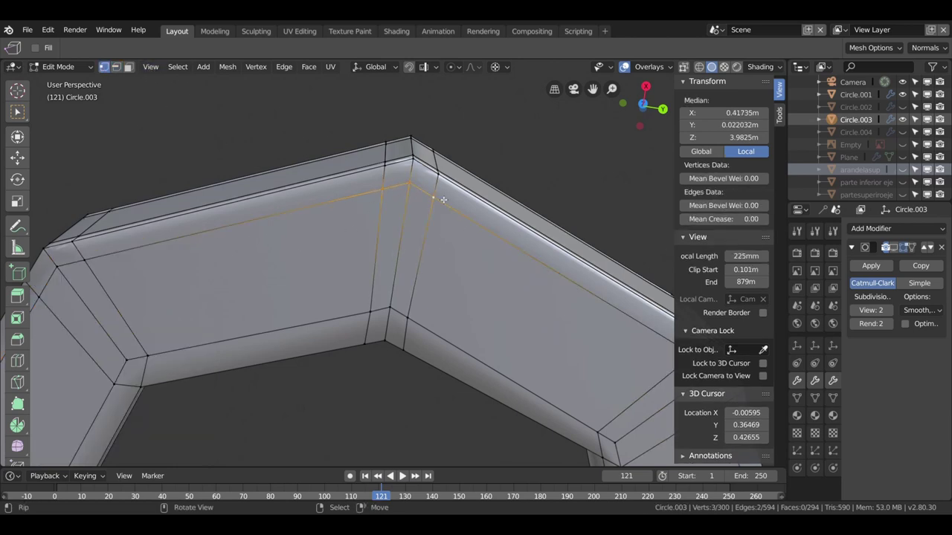
key(x)
key(alt+m)
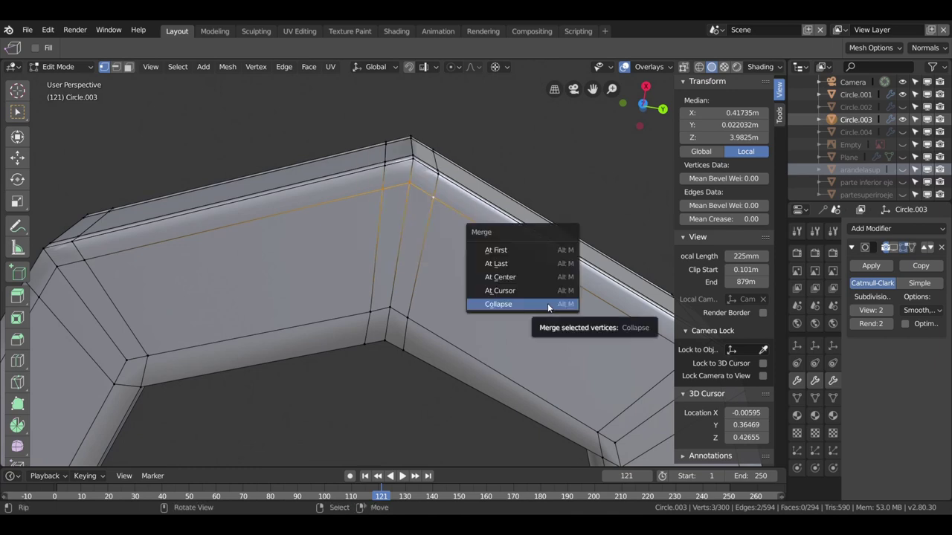
click(547, 303)
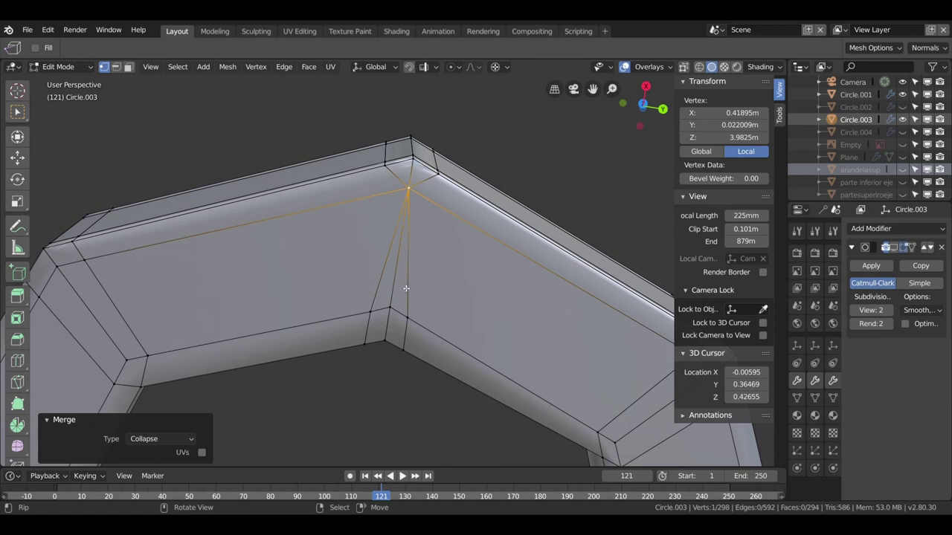
- Dissolve the two extra vertical edge loops and the leftover corner edge
key(2)
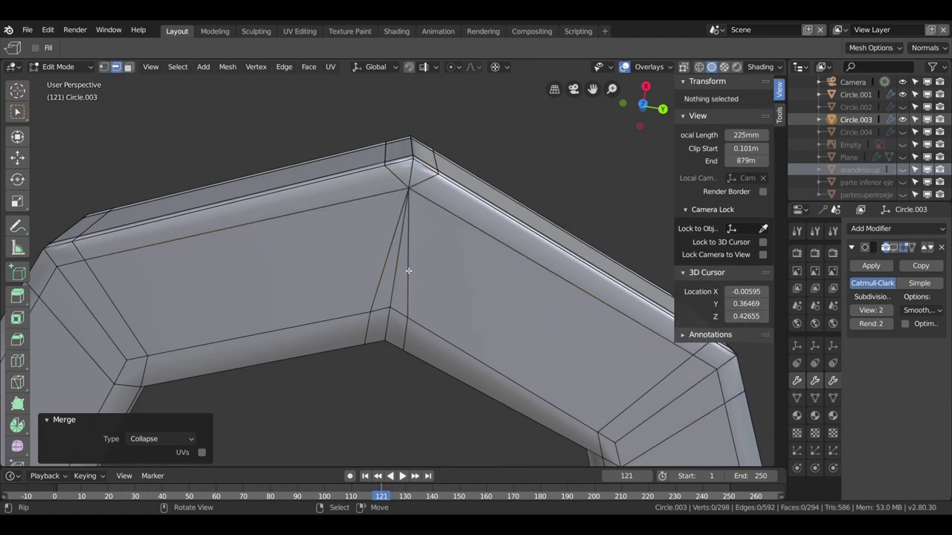
alt+click(408, 270)
alt+shift+click(389, 264)
key(x)
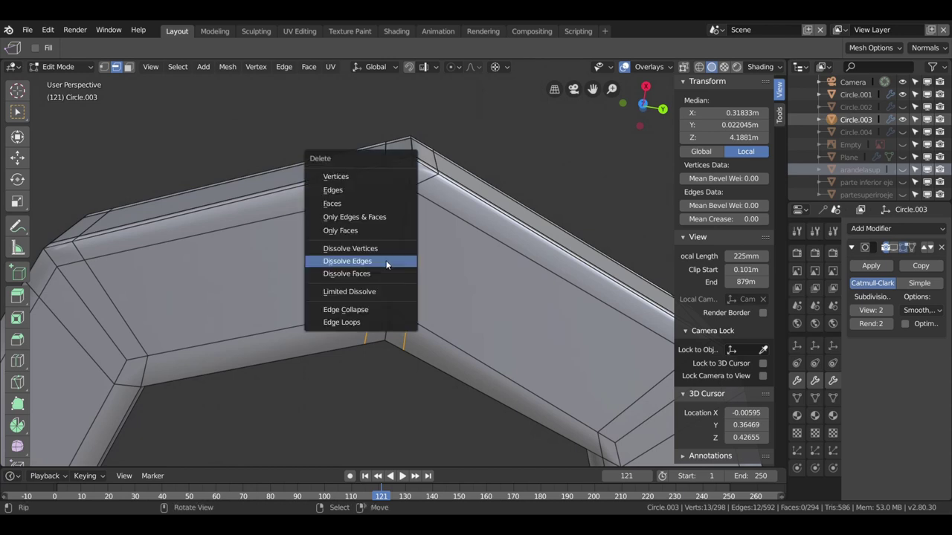
click(385, 263)
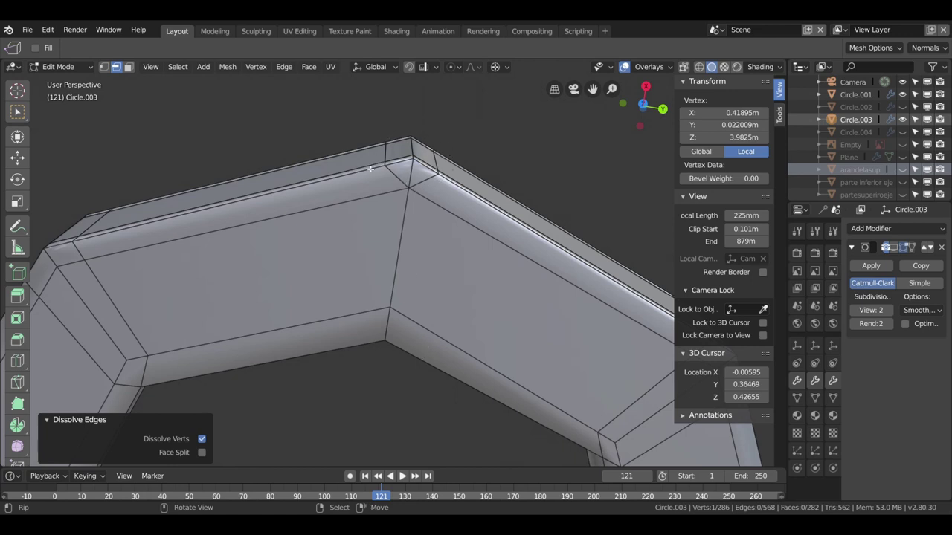
shift+click(416, 174)
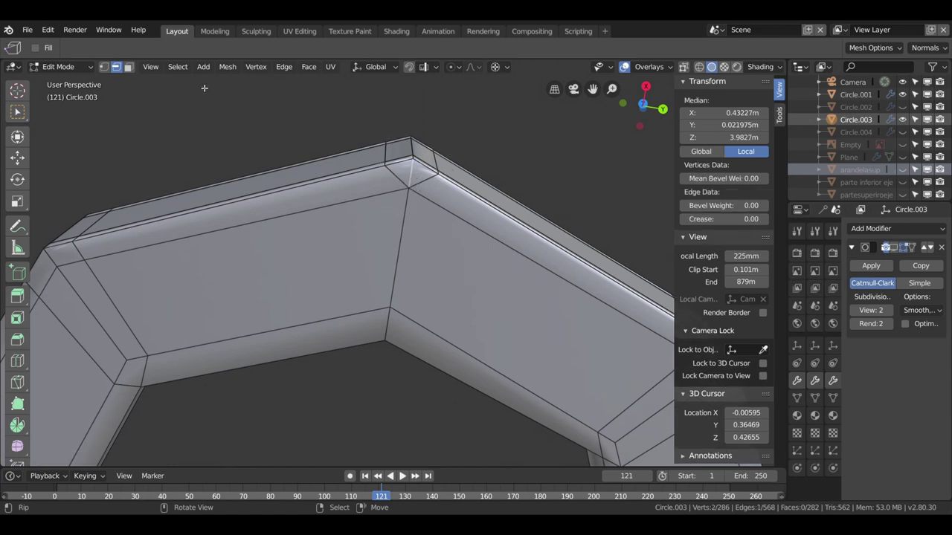
key(x)
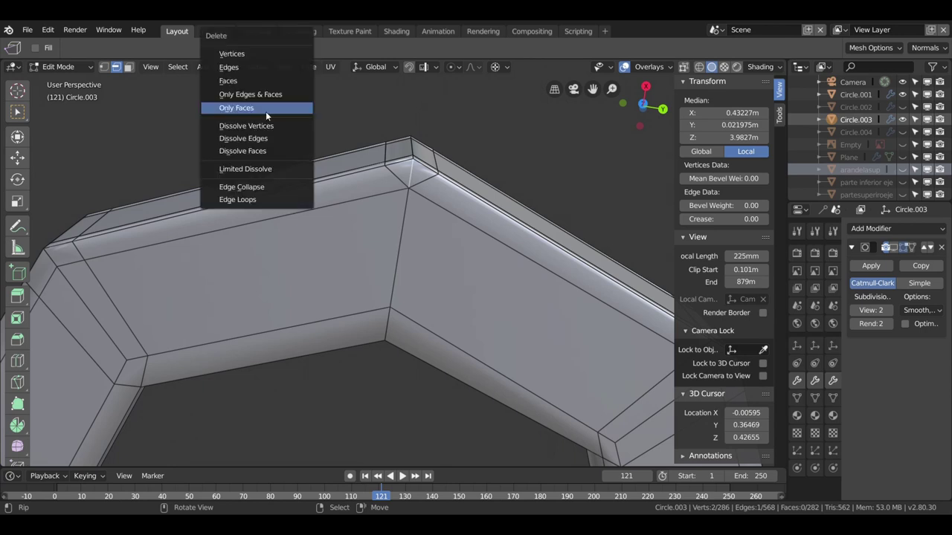
click(245, 138)
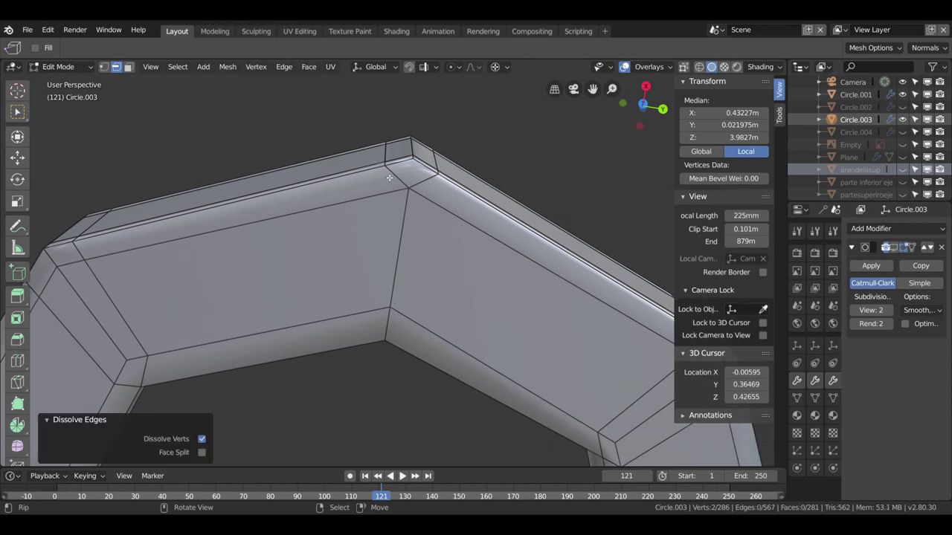
- Select edges at the lower corner, then exit Edit Mode to view the smoothed octagonal ring
scroll(399, 187, down, 3)
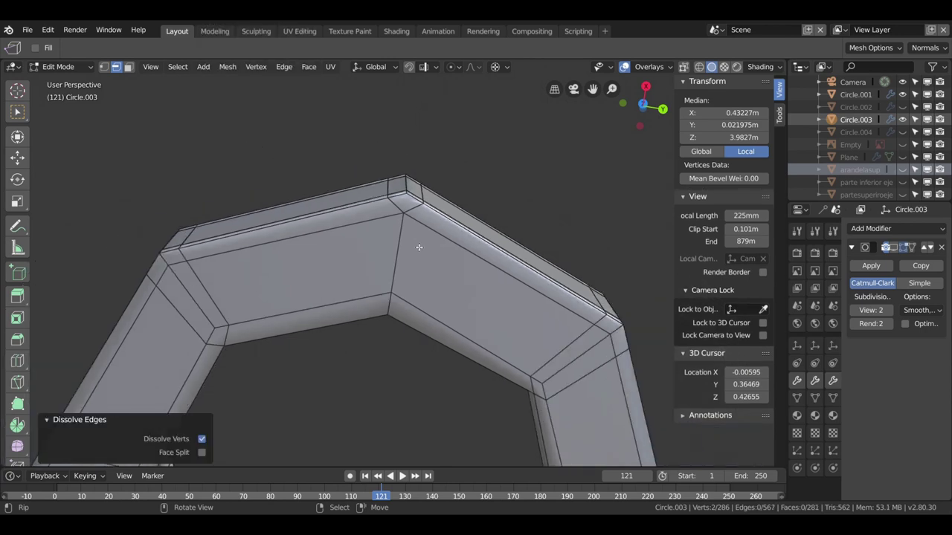
scroll(399, 187, down, 2)
middle_drag(372, 442, 406, 396)
scroll(406, 396, up, 3)
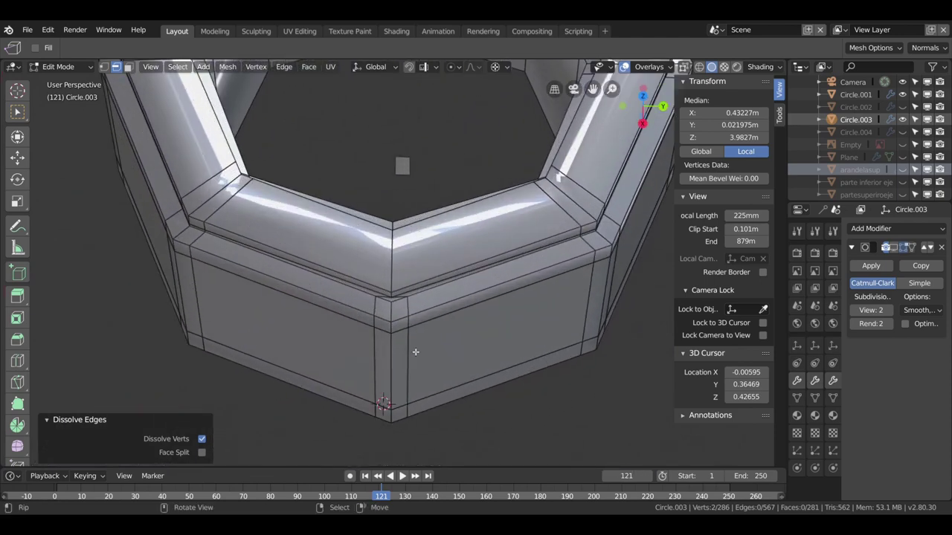
scroll(409, 350, up, 2)
scroll(425, 329, up, 2)
scroll(436, 319, up, 1)
click(442, 293)
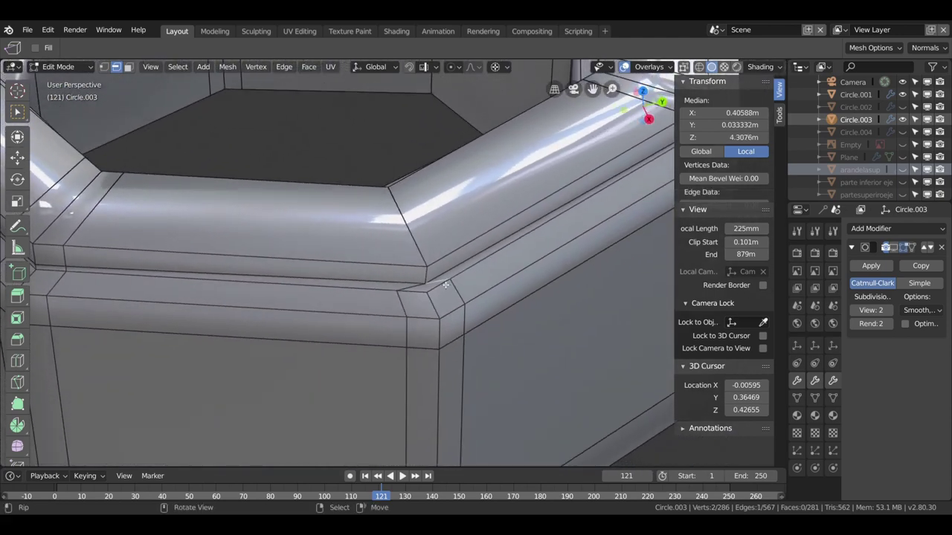
click(422, 293)
click(415, 289)
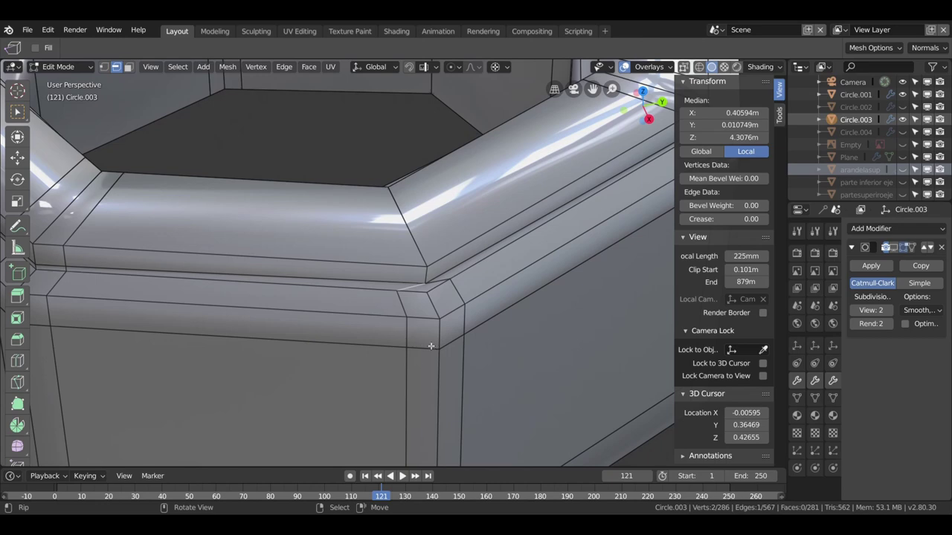
scroll(417, 337, down, 2)
scroll(407, 293, down, 2)
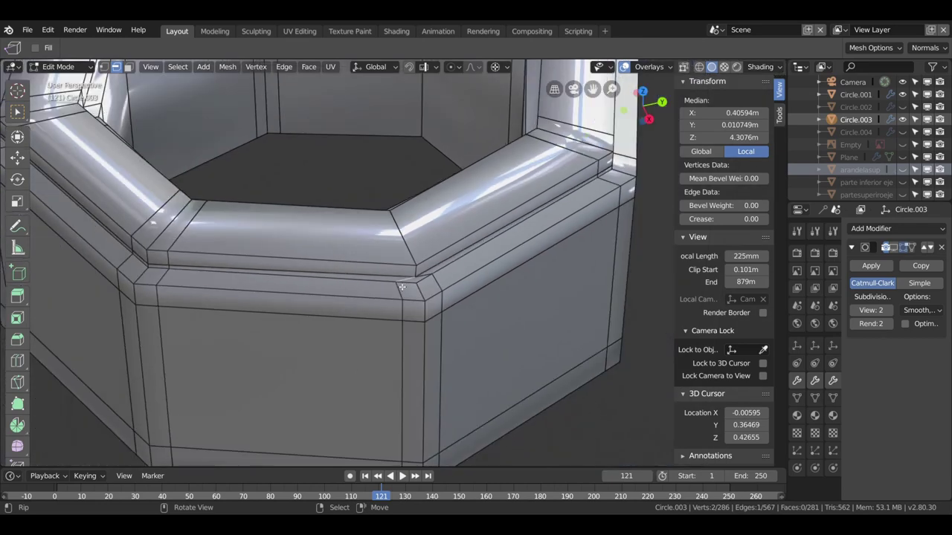
middle_drag(408, 294, 383, 312)
key(Tab)
scroll(402, 260, down, 1)
- Turn on subdivision smoothing and orbit to a more top-down view of the ring
scroll(400, 252, down, 3)
mouse_move(400, 252)
middle_down()
mouse_move(404, 264)
mouse_move(297, 251)
middle_up()
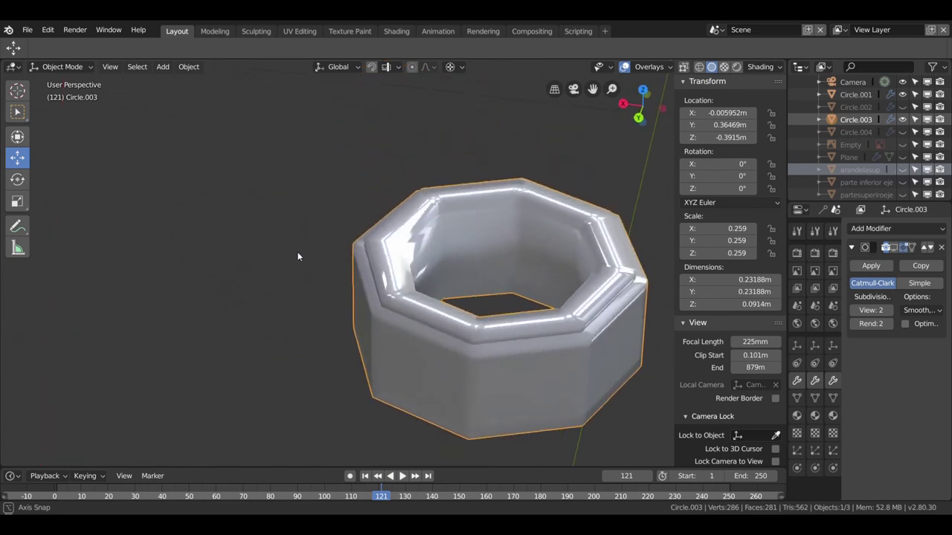
click(895, 248)
middle_drag(369, 257, 367, 222)
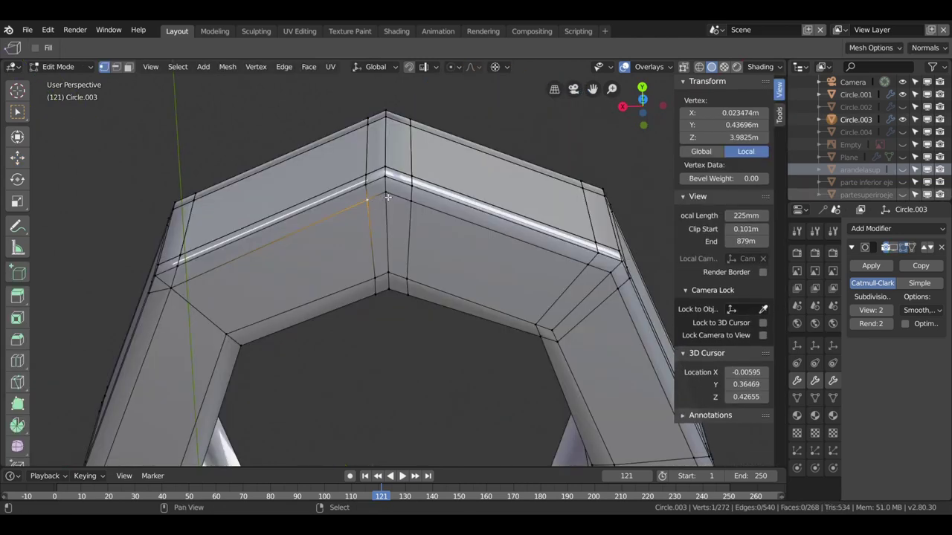
- Collapse another corner edge loop to one vertex and dissolve the two vertical edges below it
alt+click(414, 203)
key(m)
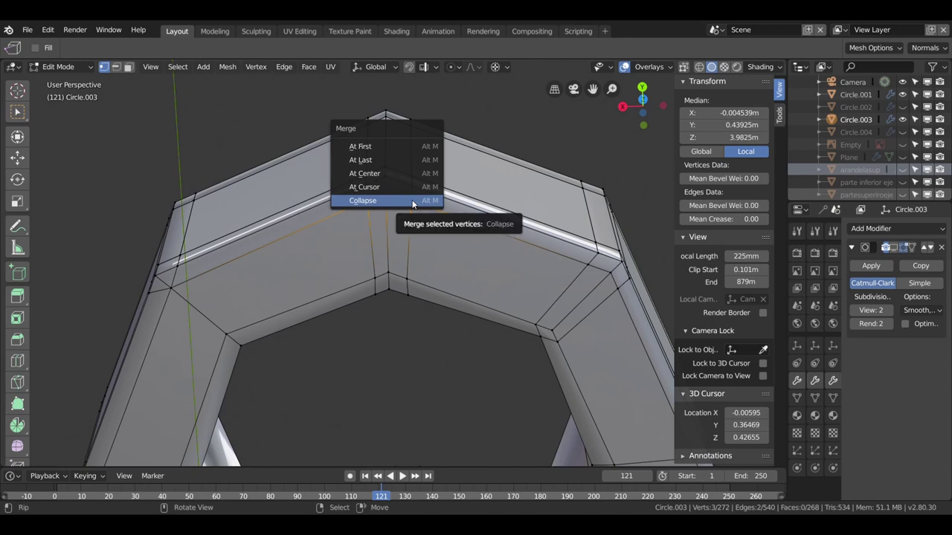
click(414, 203)
click(115, 66)
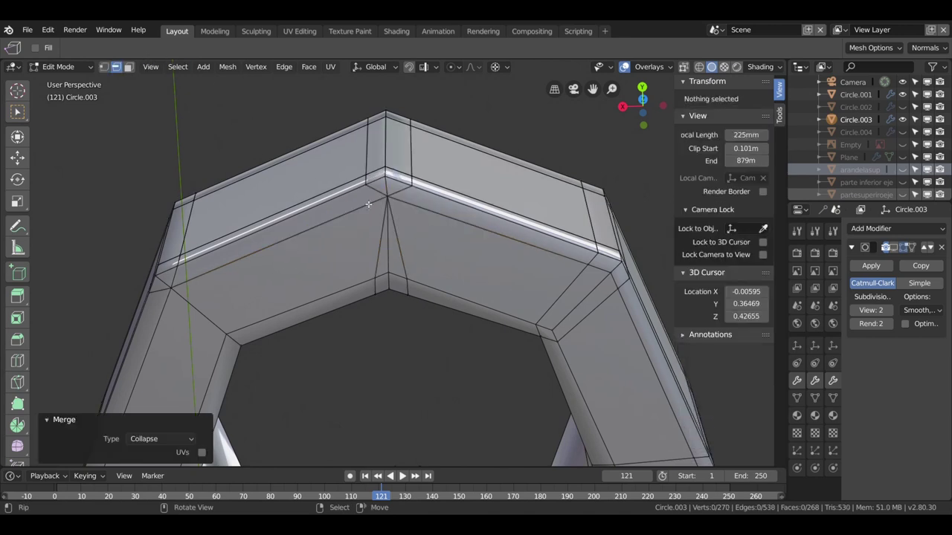
alt+click(405, 240)
alt+click(383, 238)
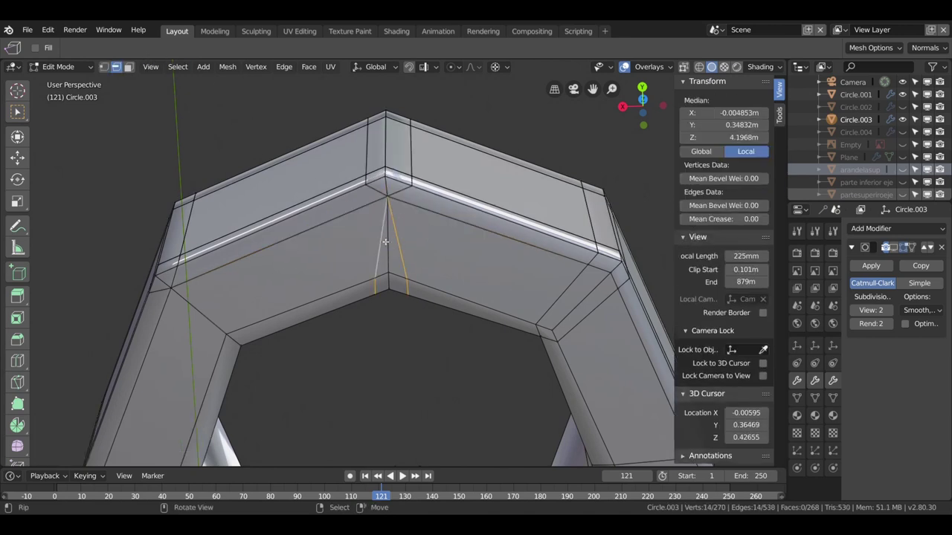
key(x)
click(382, 238)
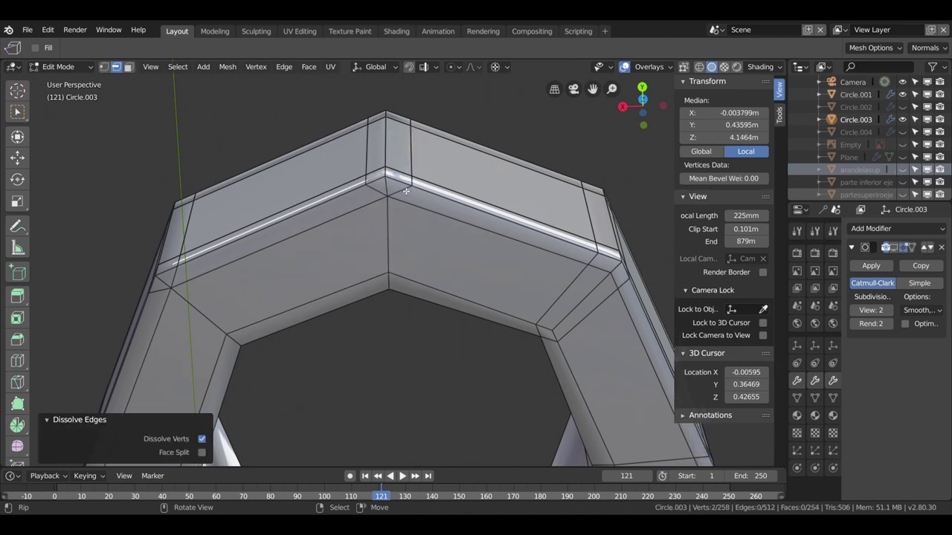
- Dissolve the remaining leftover and stray edges at that corner
alt+click(389, 189)
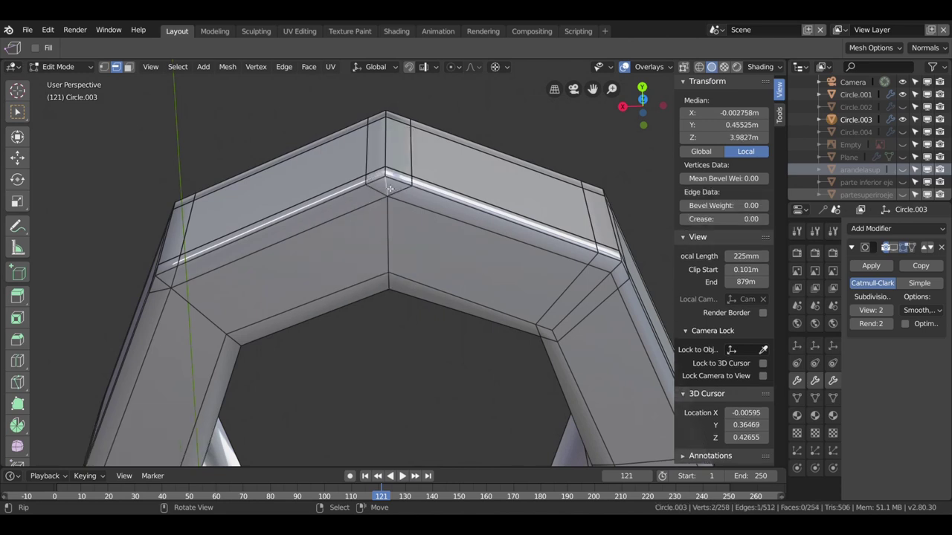
key(x)
click(385, 184)
mouse_move(370, 217)
middle_down()
mouse_move(370, 204)
mouse_move(336, 242)
middle_up()
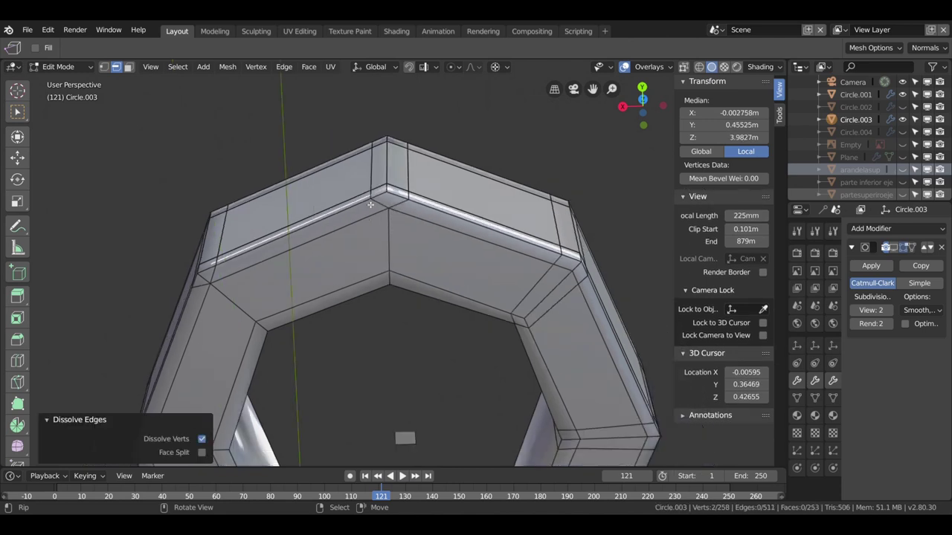
click(245, 277)
key(x)
click(241, 275)
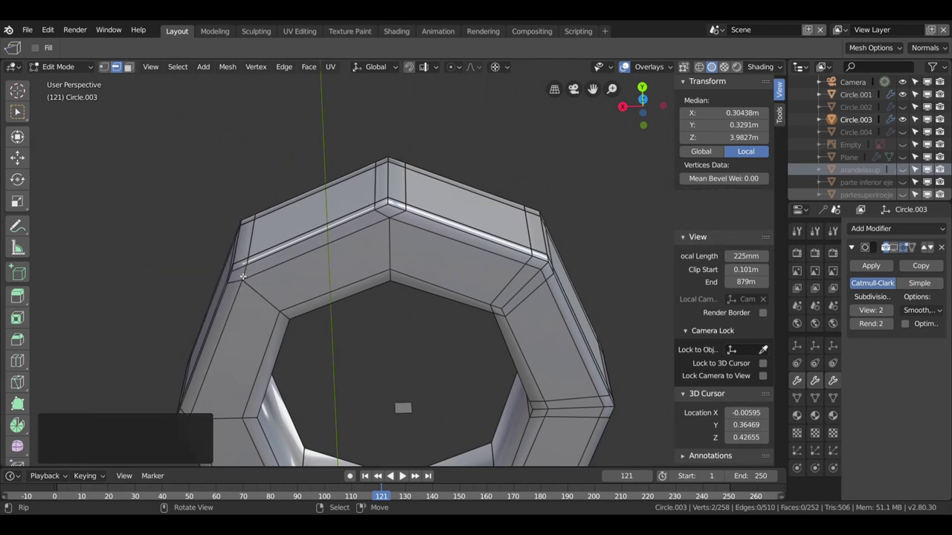
- Return to Object Mode and view the smoothed ring from the side and above
mouse_move(356, 242)
middle_down()
mouse_move(393, 267)
mouse_move(413, 312)
mouse_move(357, 298)
mouse_move(340, 254)
mouse_move(557, 333)
middle_up()
key(Tab)
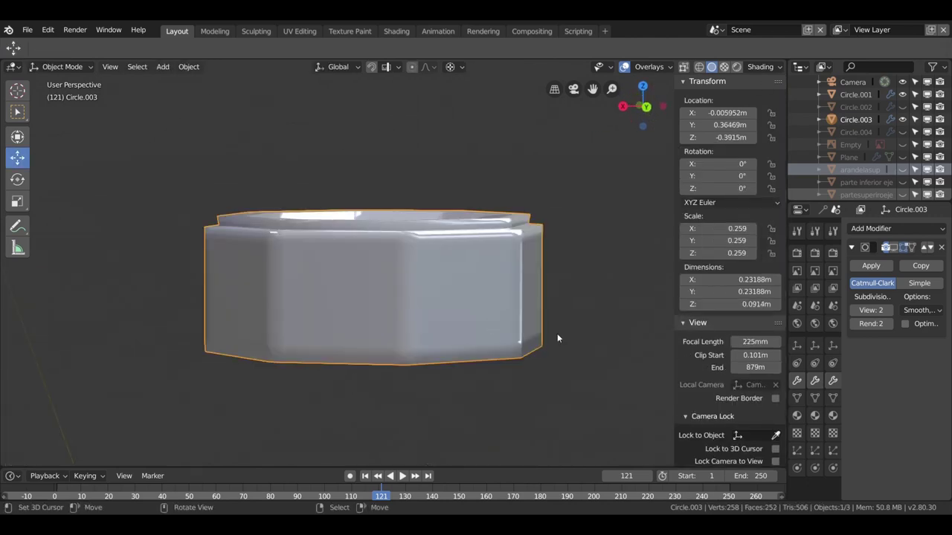
click(891, 247)
mouse_move(451, 336)
middle_down()
mouse_move(446, 297)
mouse_move(457, 258)
mouse_move(521, 291)
mouse_move(528, 361)
mouse_move(521, 395)
mouse_move(374, 371)
middle_up()
- Back in Edit Mode, zoom in and dissolve the selected edge loops with Ctrl+X
key(Tab)
scroll(482, 276, up, 1)
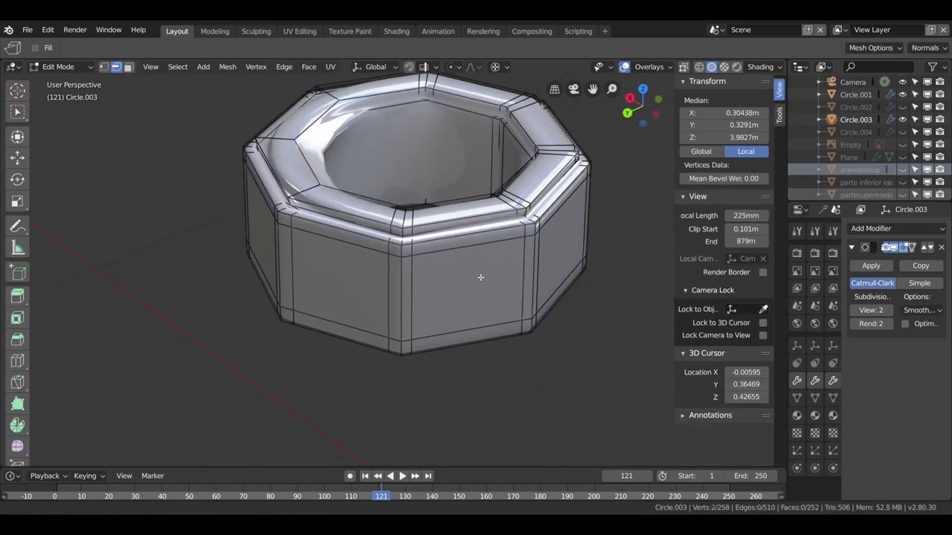
scroll(482, 275, up, 3)
scroll(461, 275, up, 2)
scroll(450, 274, up, 1)
scroll(451, 273, up, 1)
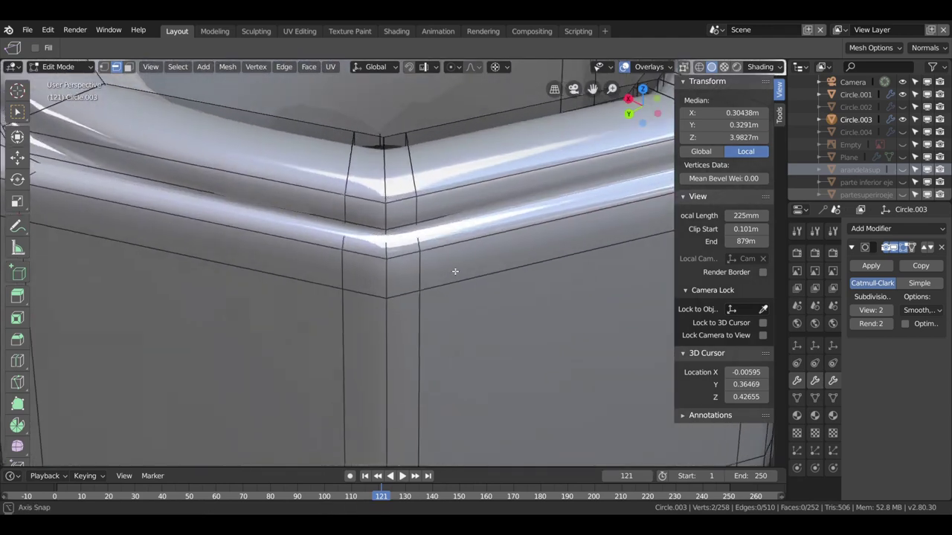
scroll(452, 272, up, 1)
key(ctrl+x)
scroll(446, 298, down, 8)
mouse_move(446, 297)
middle_down()
mouse_move(507, 228)
mouse_move(491, 232)
middle_up()
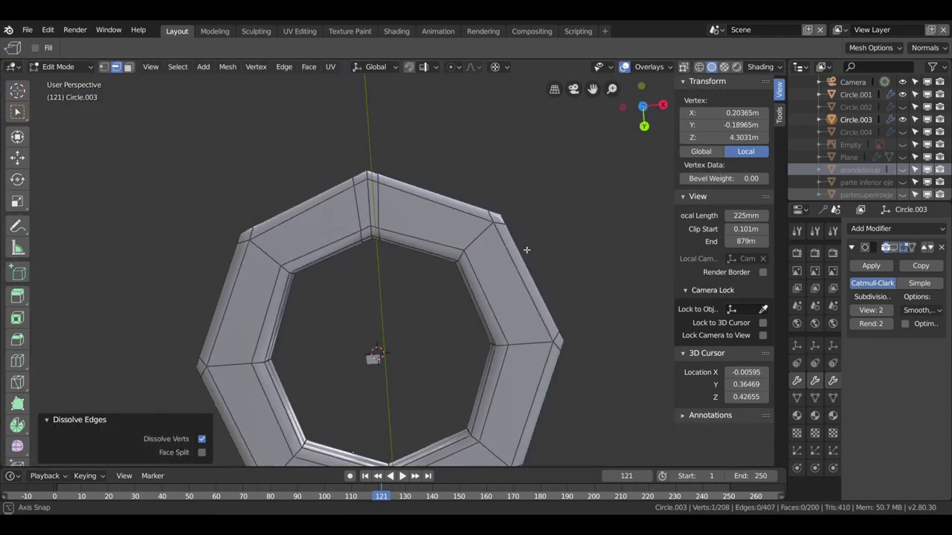
scroll(507, 229, up, 3)
scroll(486, 234, up, 2)
- Collapse three vertices along the ring's top edge into a single vertex
click(105, 67)
click(403, 181)
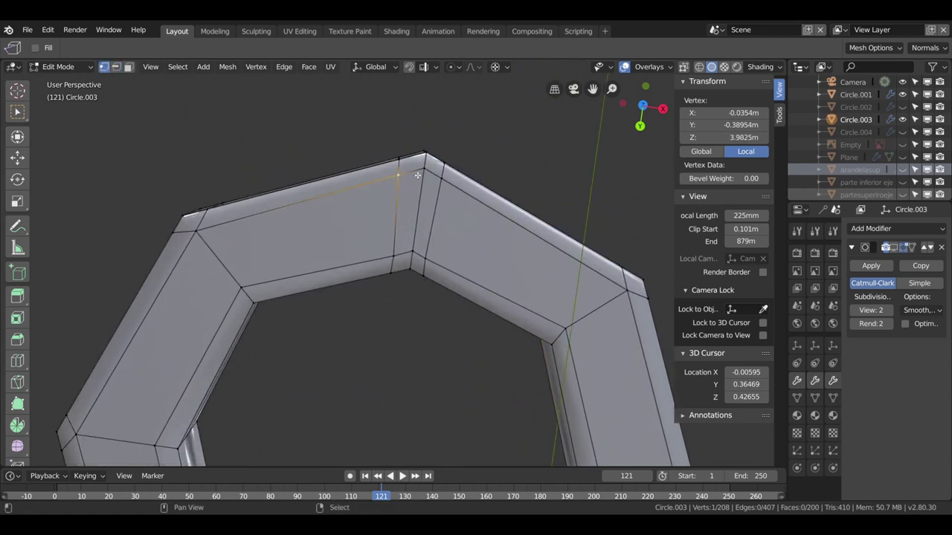
shift+click(428, 176)
shift+click(442, 182)
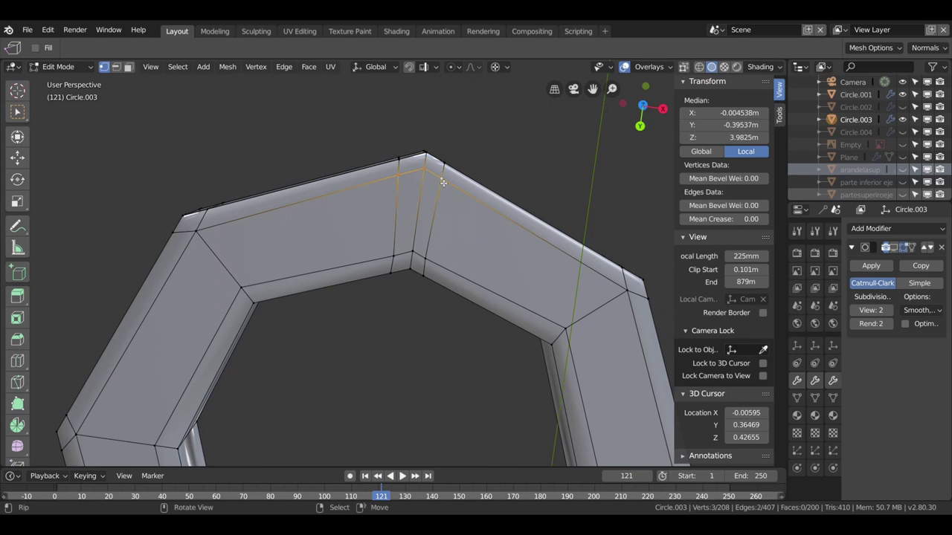
key(m)
click(424, 220)
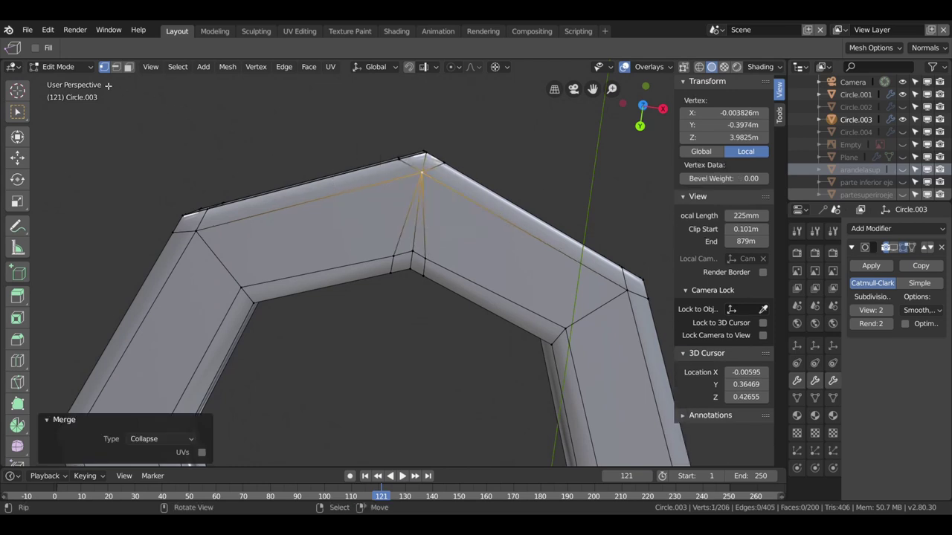
- Dissolve the edge beside the merged vertex and two vertical edge loops inside the ring
click(116, 67)
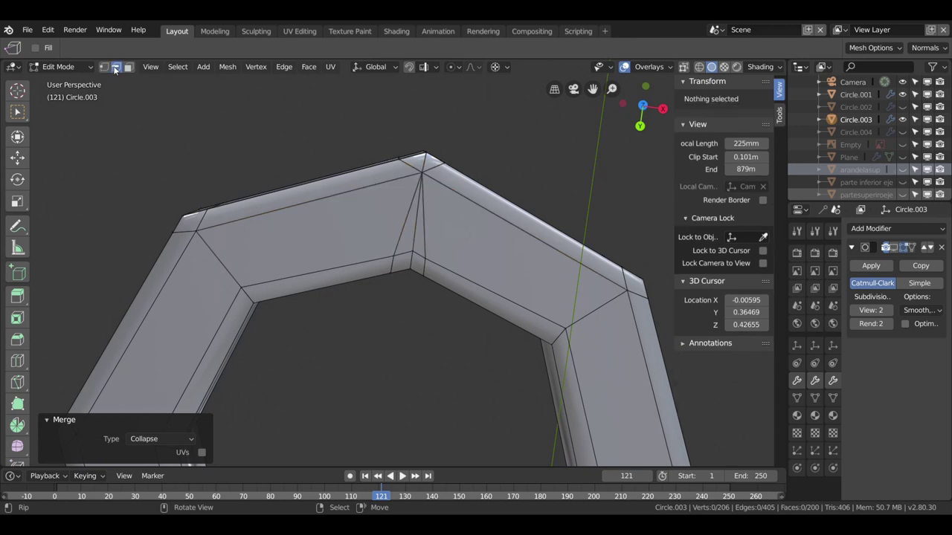
click(429, 165)
key(x)
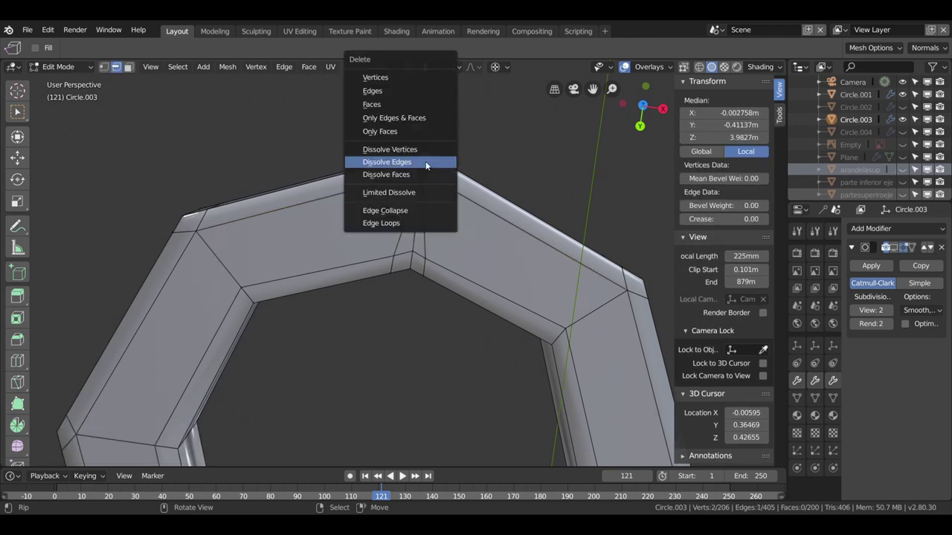
click(428, 165)
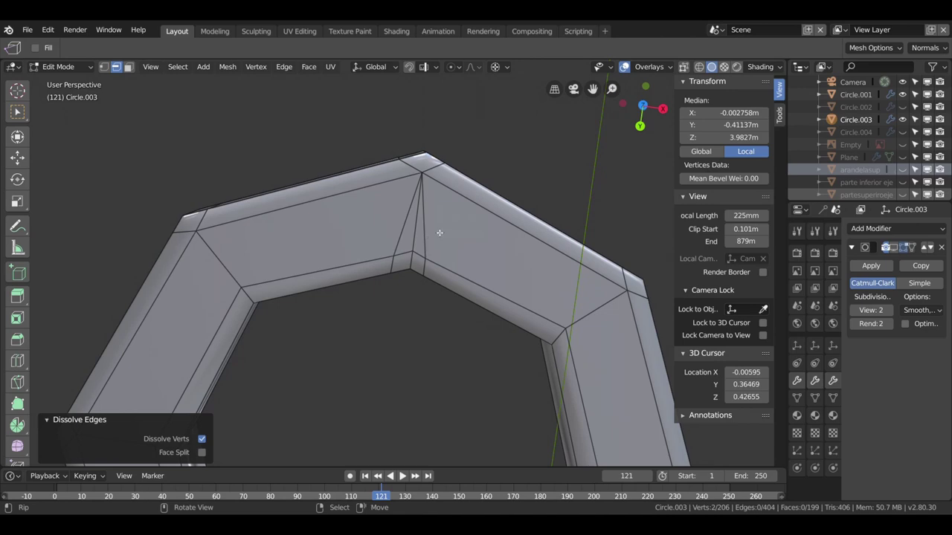
middle_drag(439, 233, 420, 147)
alt+click(420, 147)
alt+shift+click(415, 142)
key(x)
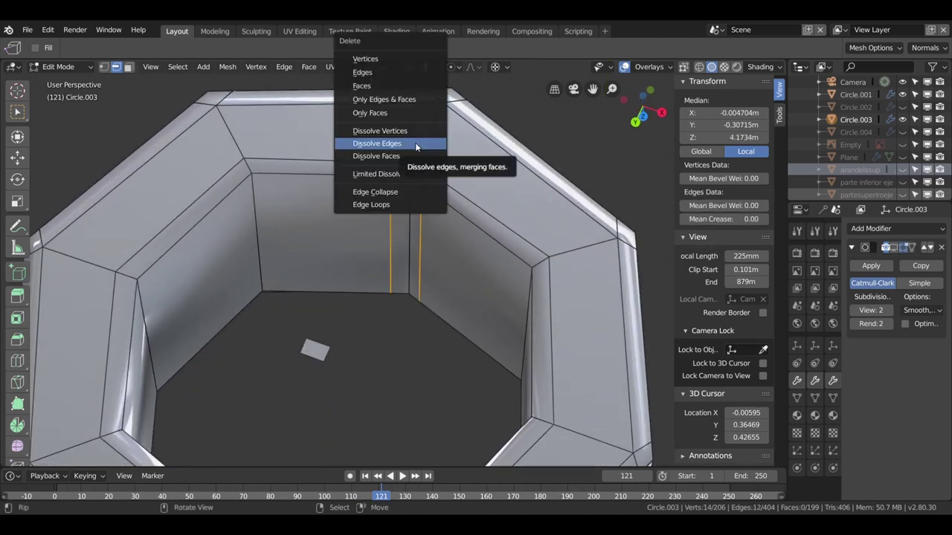
click(414, 142)
- Check the smoothed nut in Object Mode, then return to editing its mesh
mouse_move(415, 142)
middle_down()
mouse_move(484, 153)
mouse_move(355, 212)
mouse_move(376, 254)
mouse_move(350, 245)
mouse_move(246, 261)
mouse_move(268, 260)
middle_up()
key(Tab)
scroll(355, 212, down, 5)
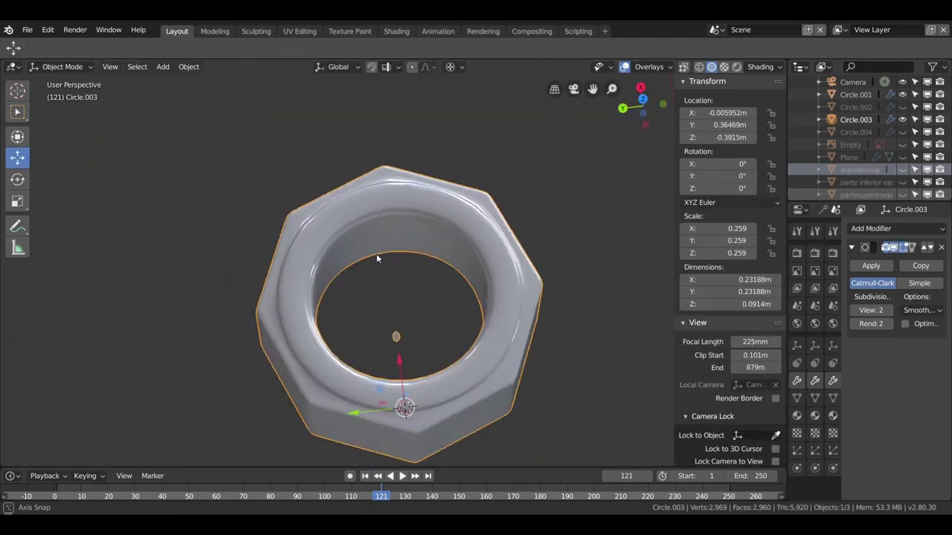
key(Tab)
key(ctrl+r)
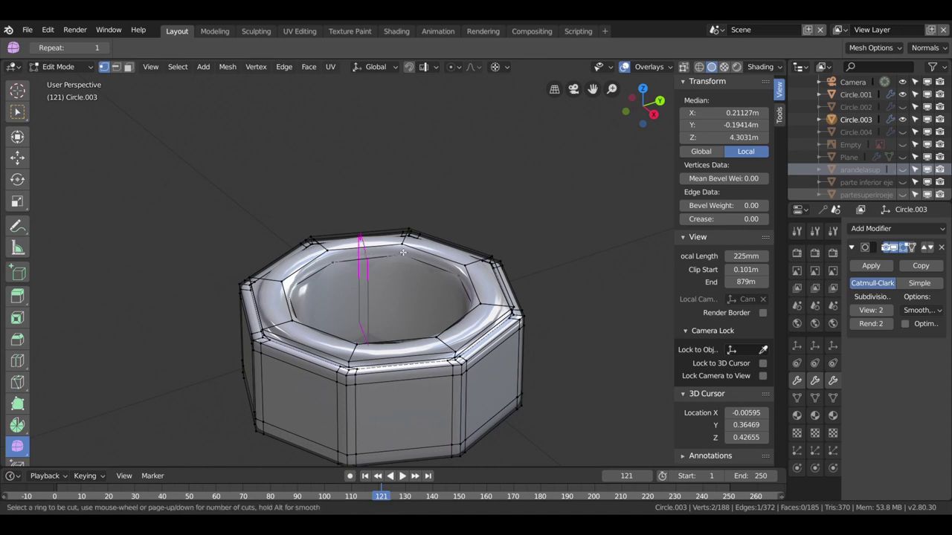
- Add a loop cut near the ring's outer rim and check the smoothing
click(406, 249)
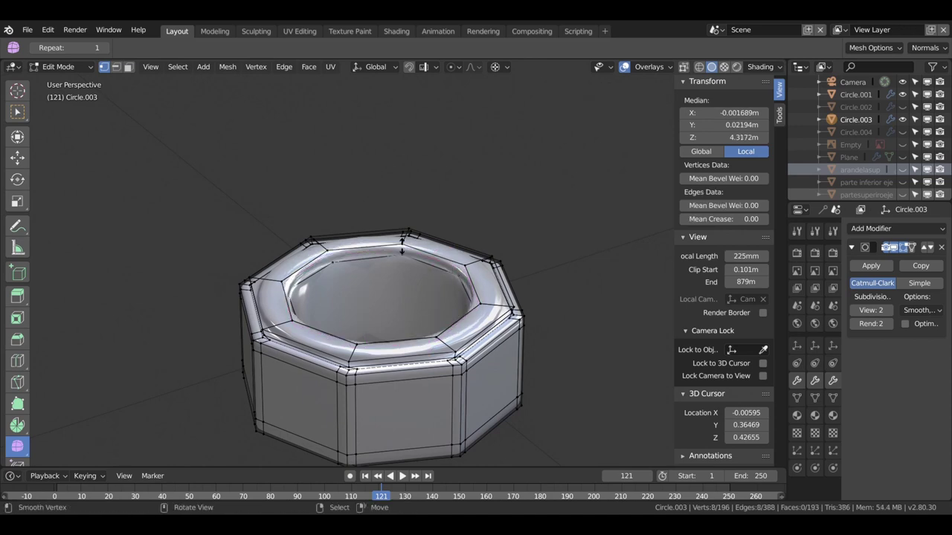
click(402, 244)
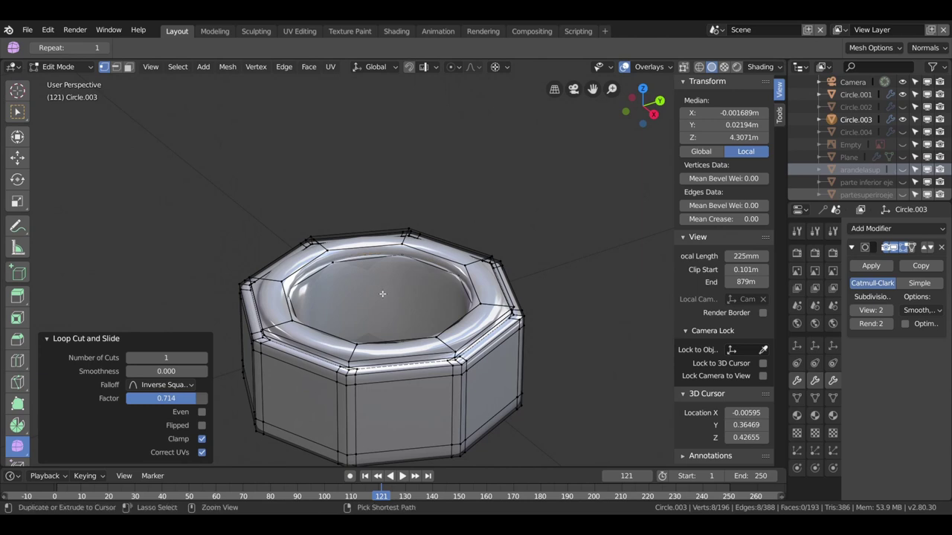
key(Tab)
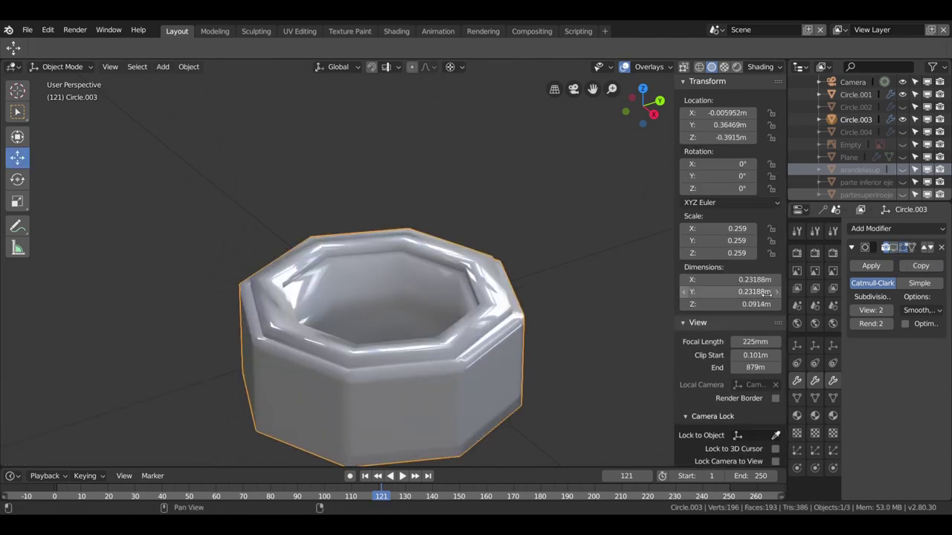
key(Tab)
- Add a second loop cut inside the rim and view the smoothed nut from above
key(ctrl+r)
click(392, 297)
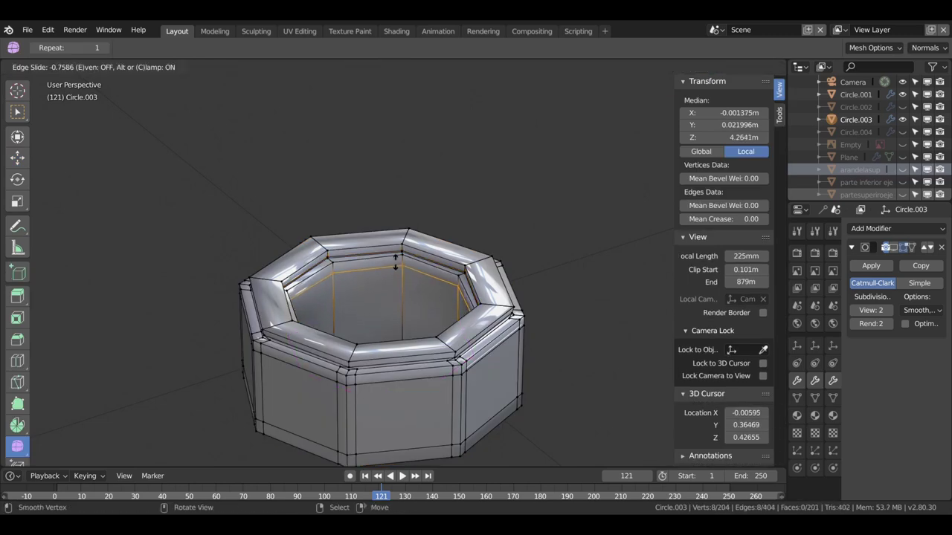
click(399, 264)
key(Tab)
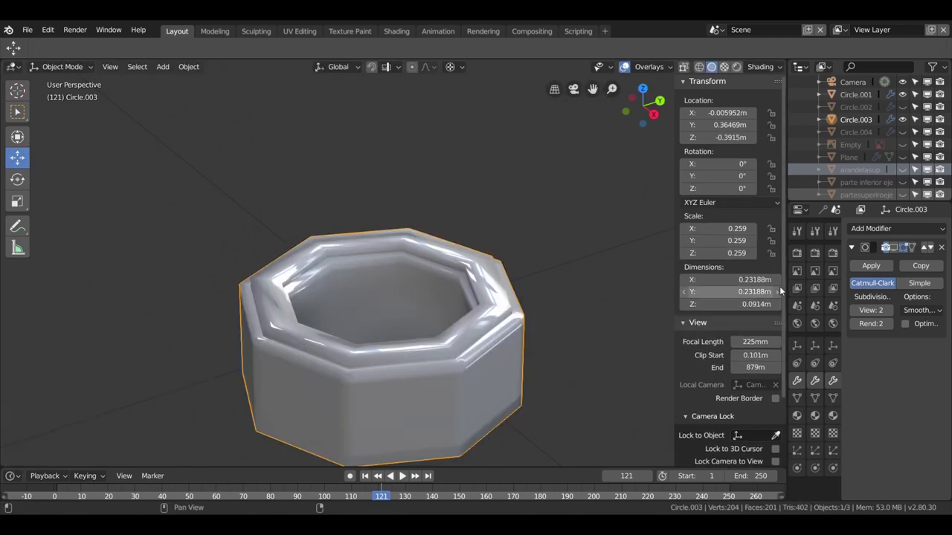
click(894, 247)
mouse_move(406, 303)
middle_down()
mouse_move(429, 338)
mouse_move(526, 326)
mouse_move(506, 231)
mouse_move(519, 134)
middle_up()
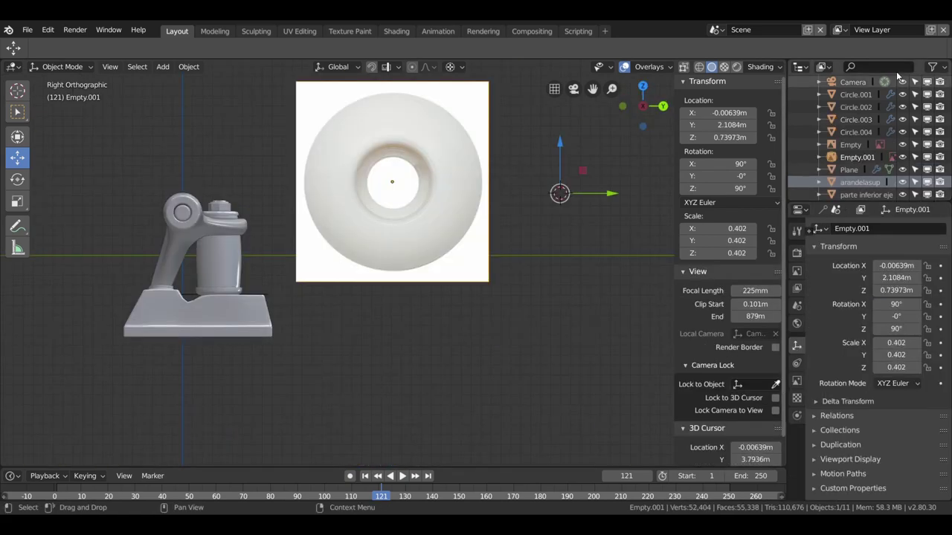
- Select the Empty.001 wheel reference image in the side view
click(486, 283)
click(476, 150)
click(304, 181)
click(349, 234)
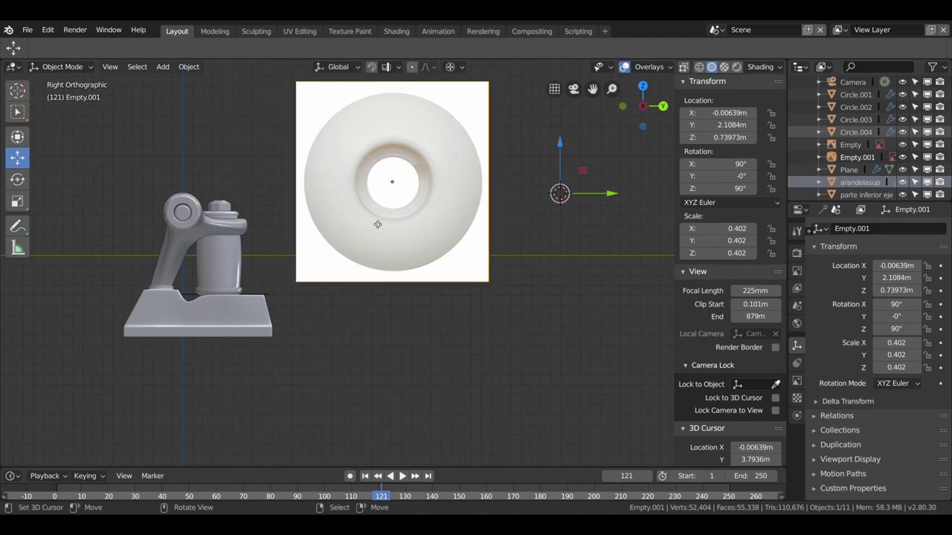
click(376, 255)
click(360, 251)
click(394, 182)
click(577, 261)
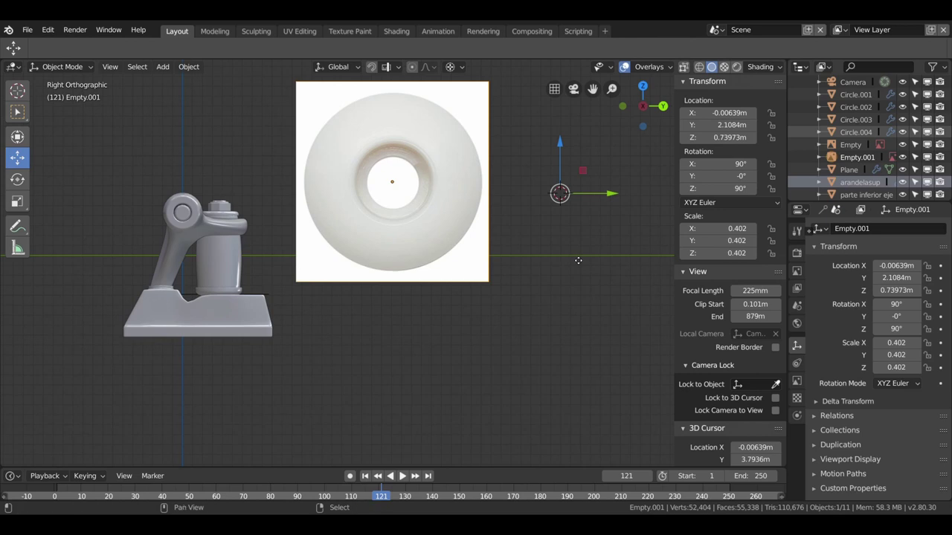
- Snap the 3D cursor to the centre of the wheel reference image
key(shift+s)
click(562, 333)
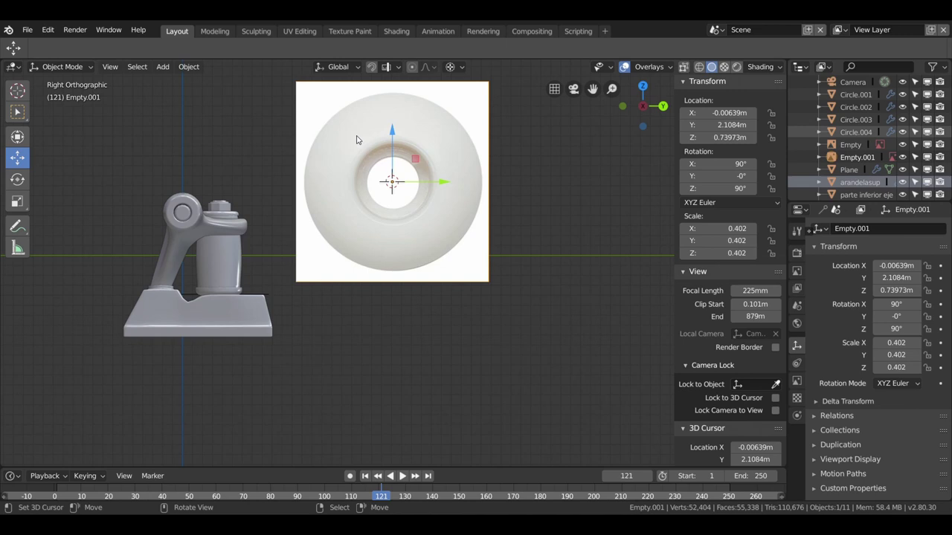
click(394, 182)
key(alt+a)
key(shift+a)
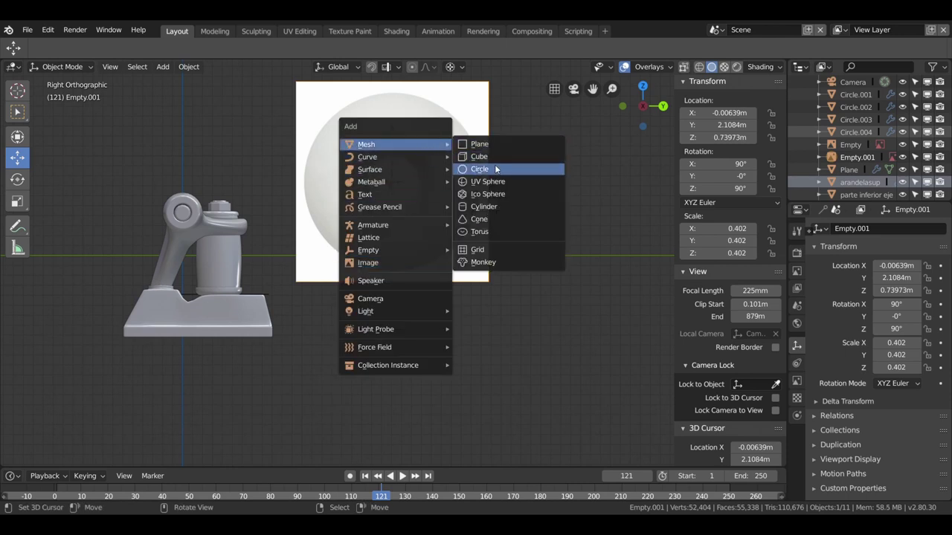
- Add a mesh circle with 8 vertices, aligned to the view
click(495, 169)
click(176, 321)
text(8)
key(Return)
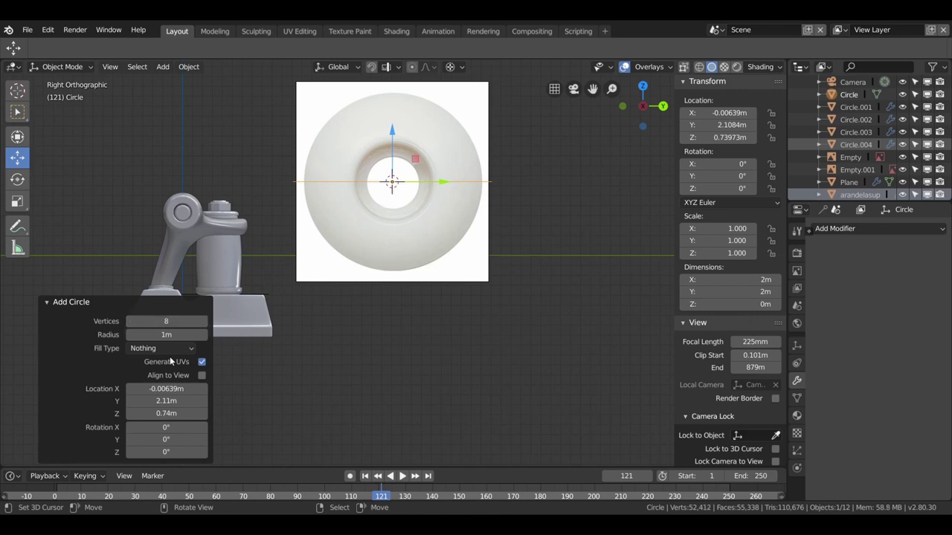
click(202, 376)
- Move the circle 0.0812 m along X, return to side view, and enter Edit Mode
mouse_move(469, 264)
middle_down()
mouse_move(402, 263)
mouse_move(338, 183)
middle_up()
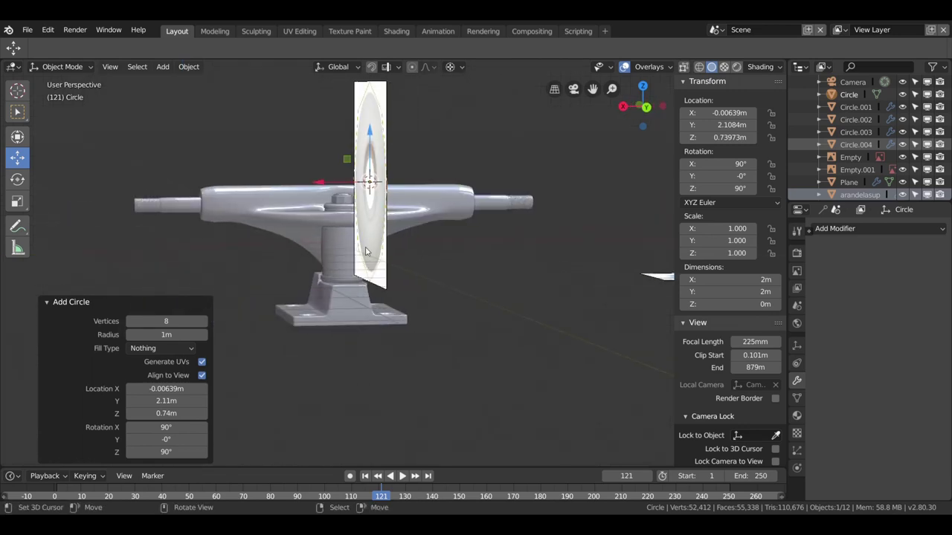
key(g)
click(329, 180)
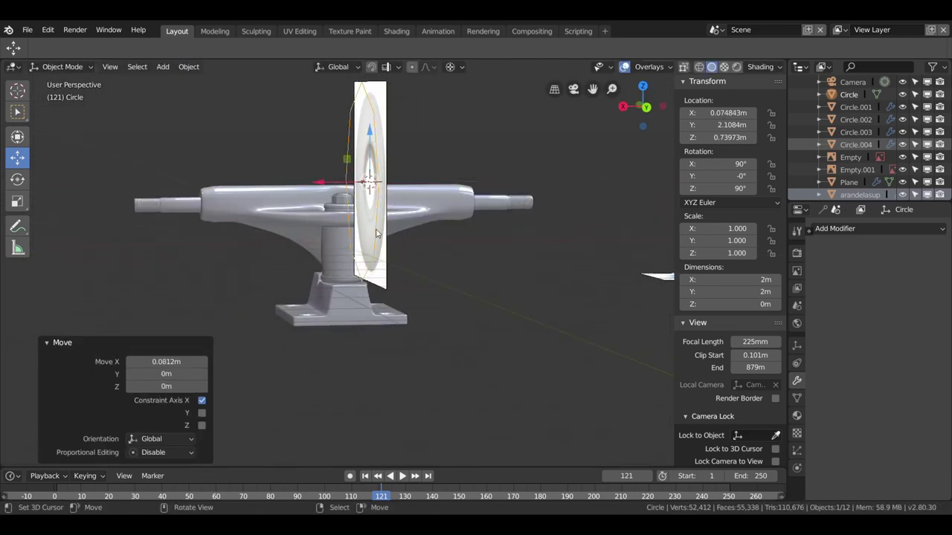
key(KP_1)
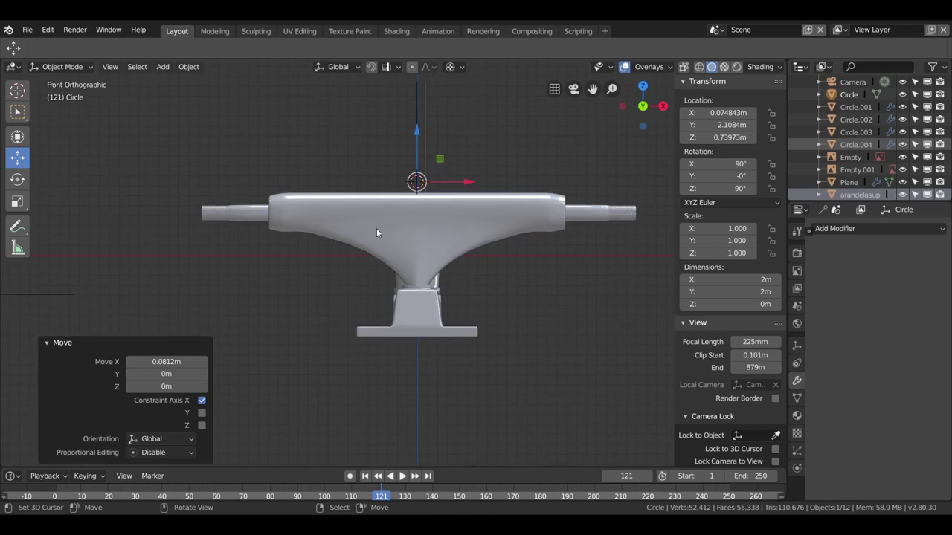
key(KP_3)
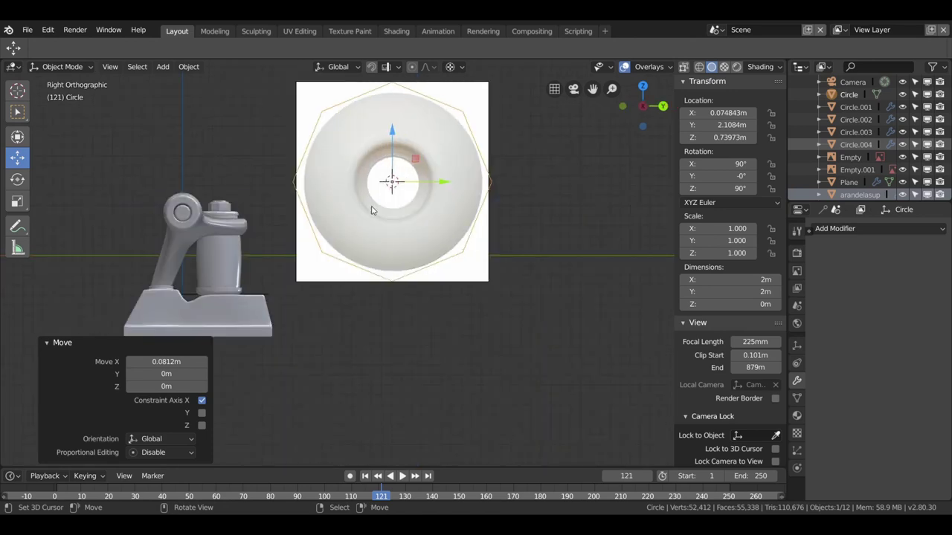
click(87, 66)
click(61, 95)
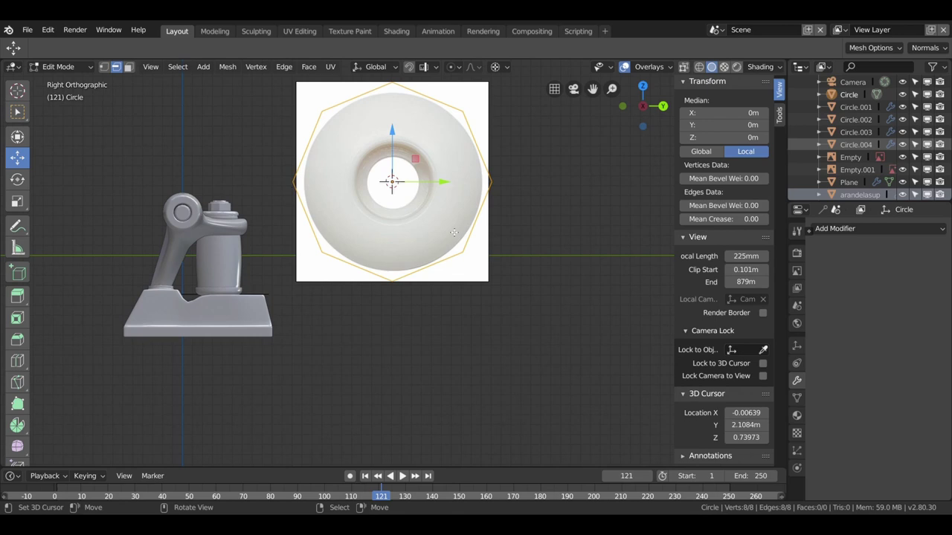
- Fill the 8-vertex circle with a face, add Subdivision Surface at View 2, and show wireframe
key(f)
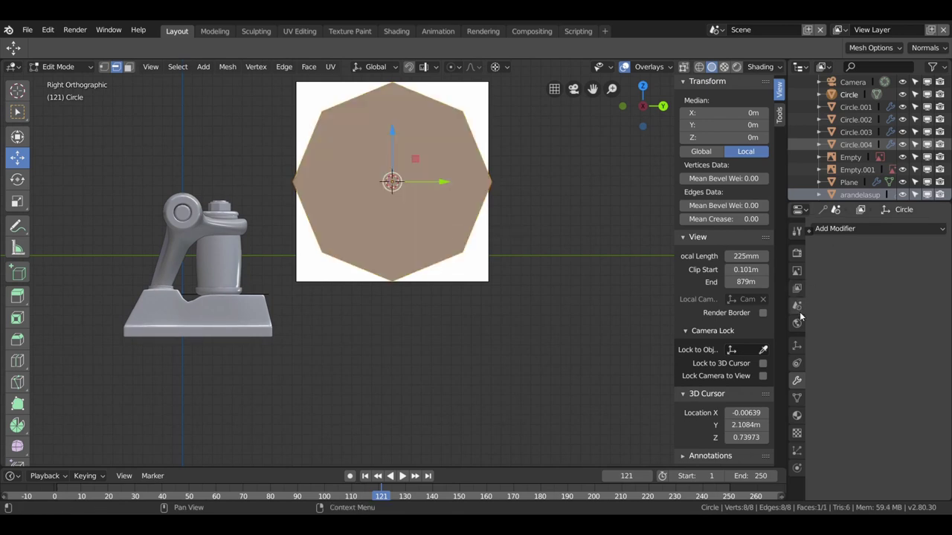
click(889, 229)
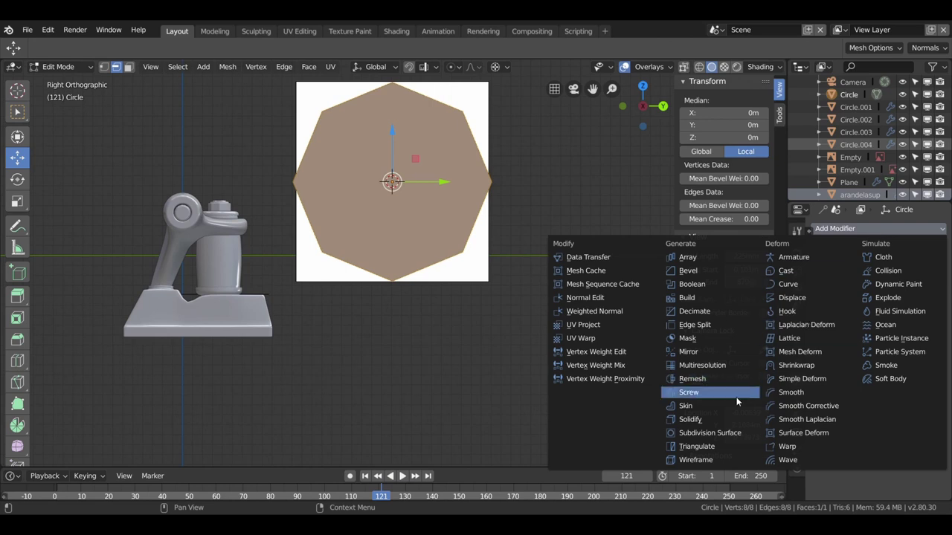
click(727, 422)
click(871, 310)
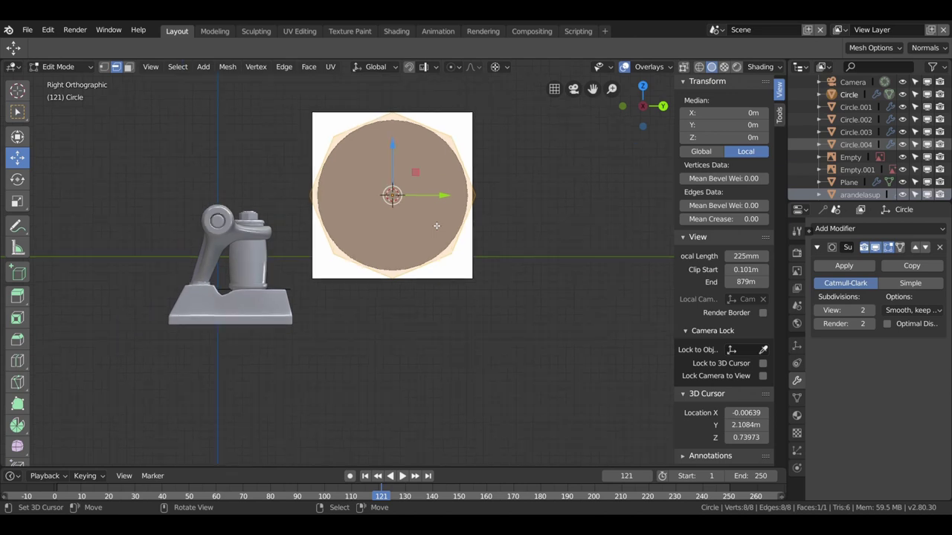
key(z)
click(359, 229)
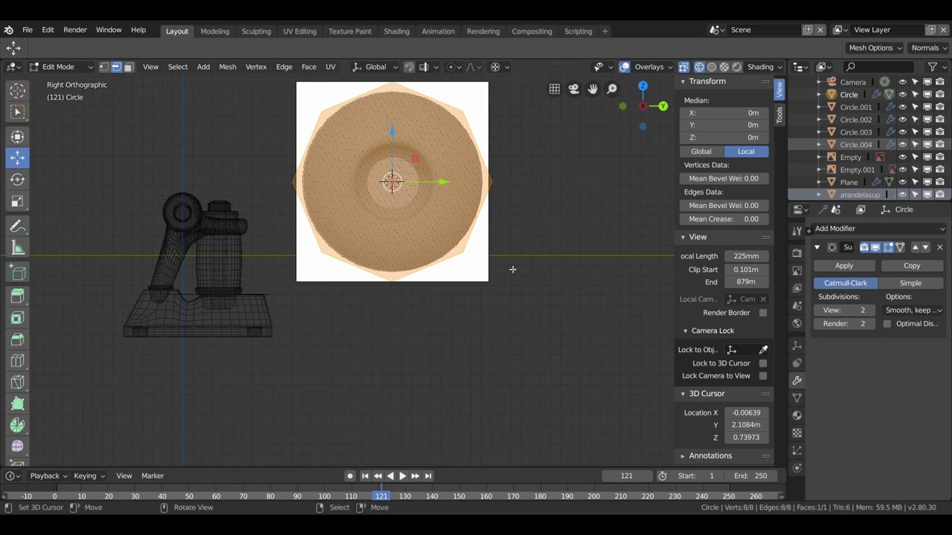
- Orbit to face the circle head-on and settle back into Edit Mode
key(Tab)
middle_drag(507, 267, 487, 289)
key(Tab)
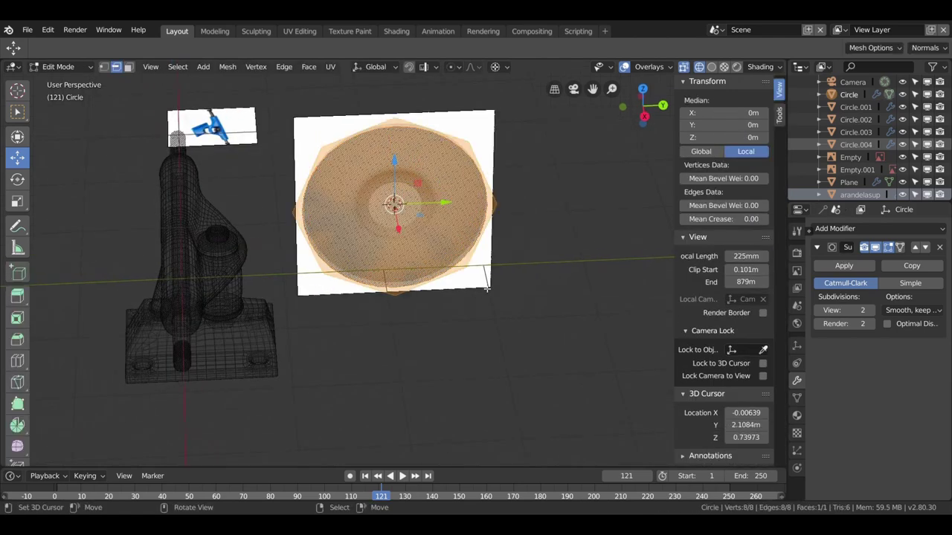
key(Tab)
middle_drag(487, 289, 471, 232)
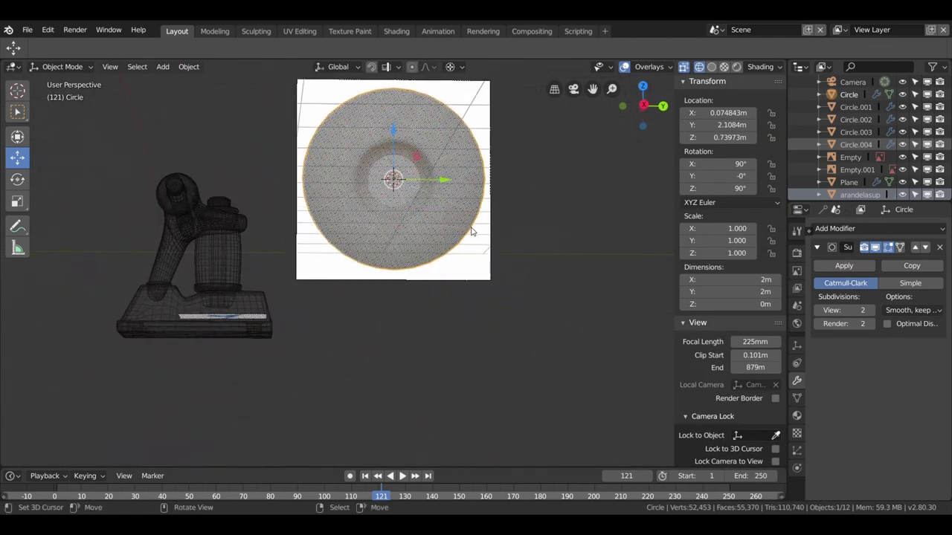
key(Tab)
middle_drag(483, 275, 497, 316)
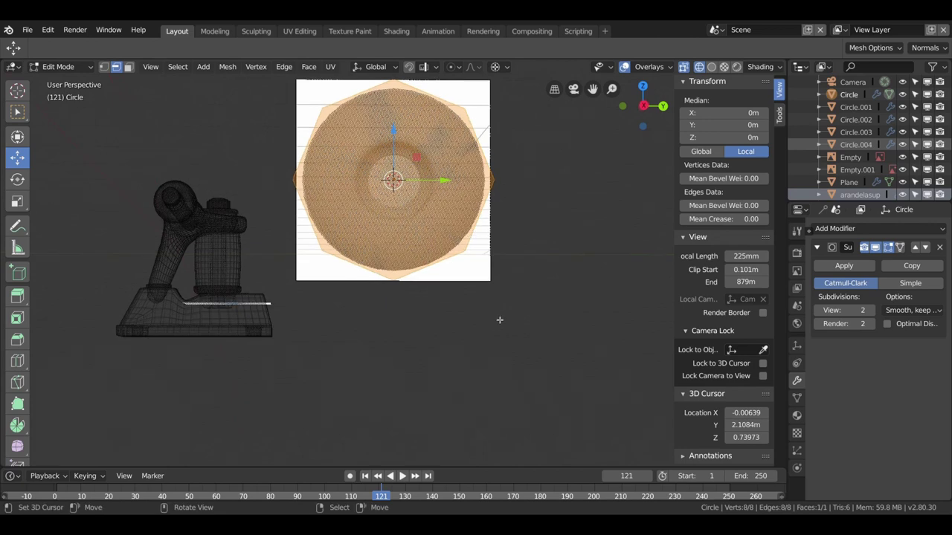
- Inset the octagon face four times toward the centre, the last inset at 0.1202 m
key(i)
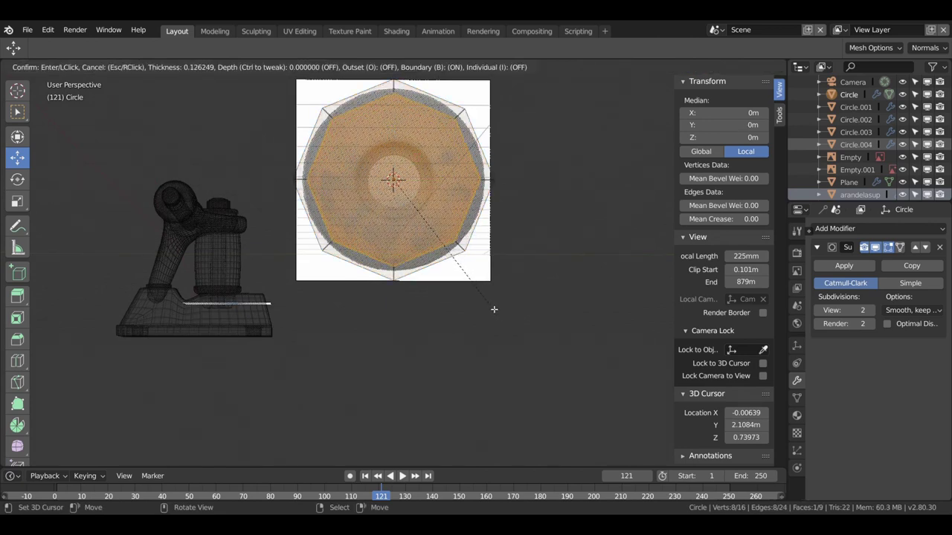
click(494, 311)
key(i)
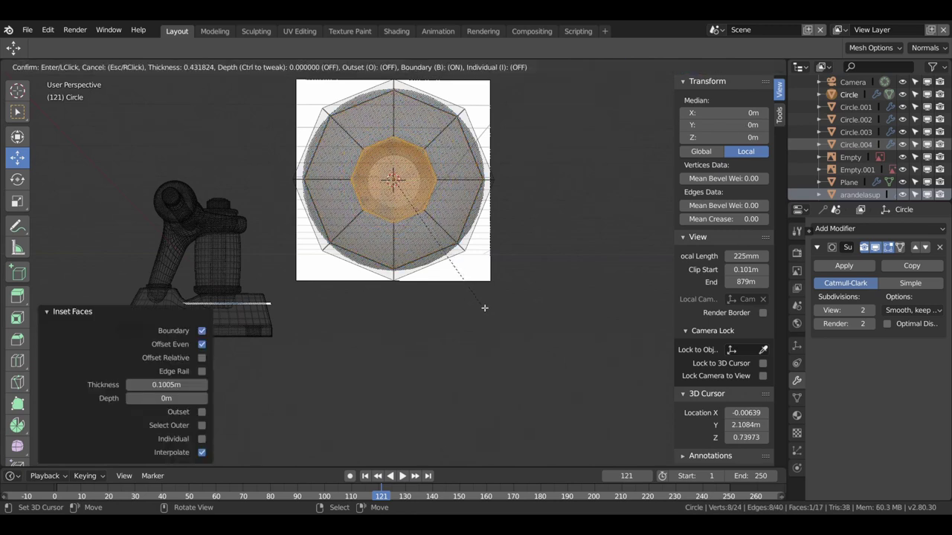
click(484, 316)
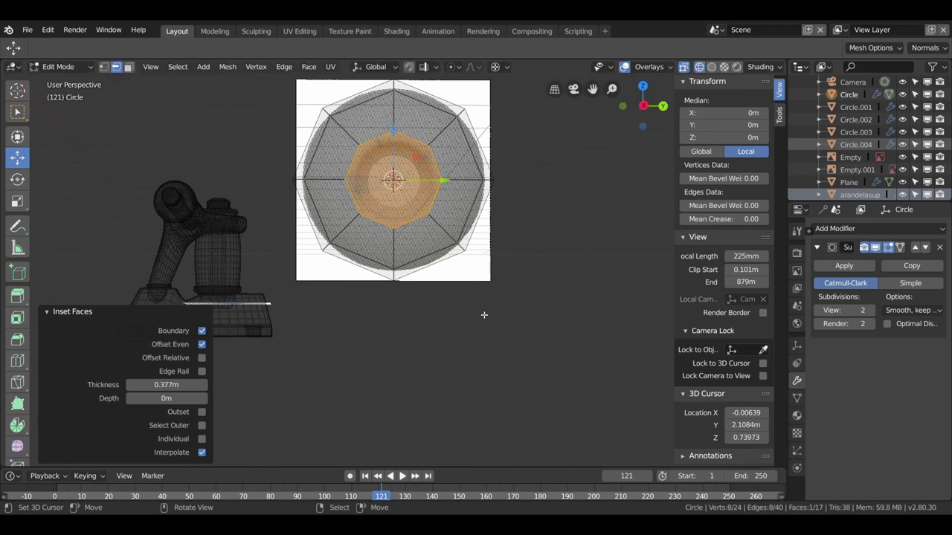
key(i)
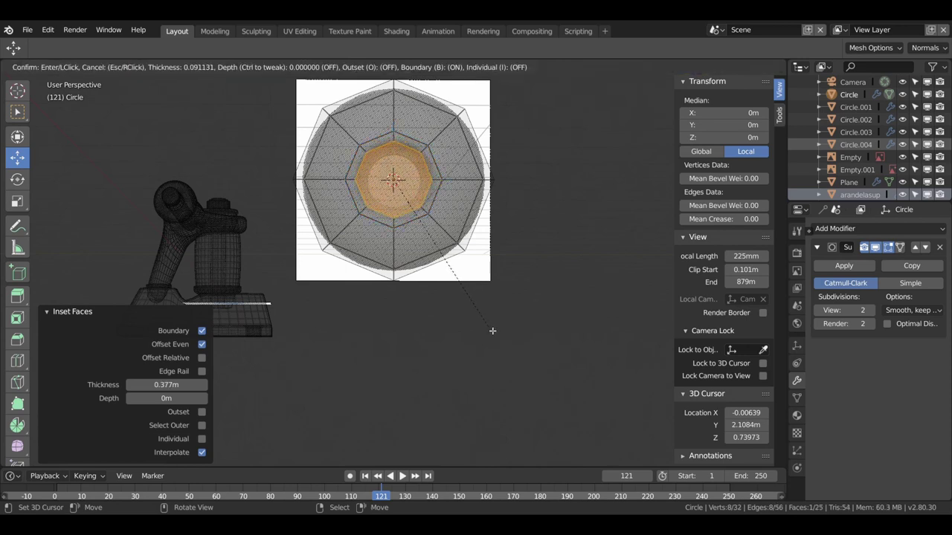
click(493, 333)
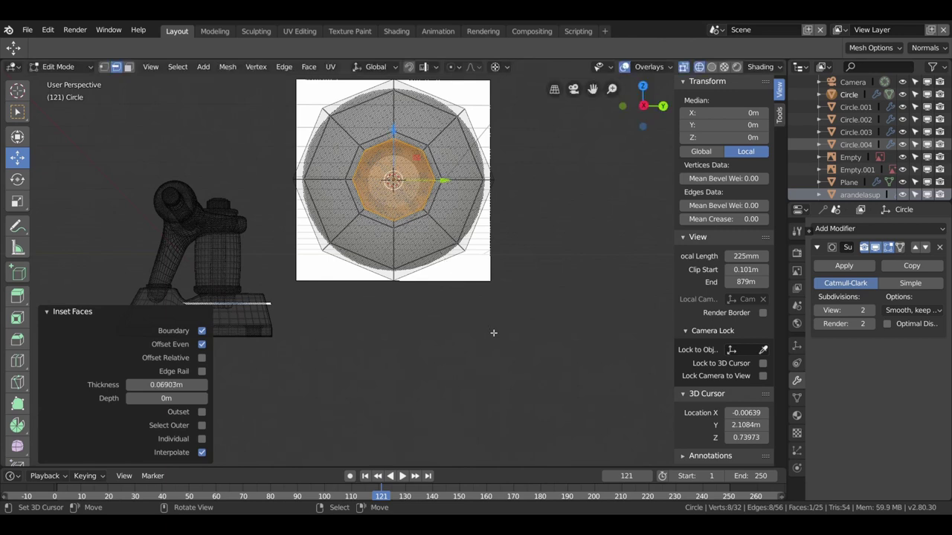
key(i)
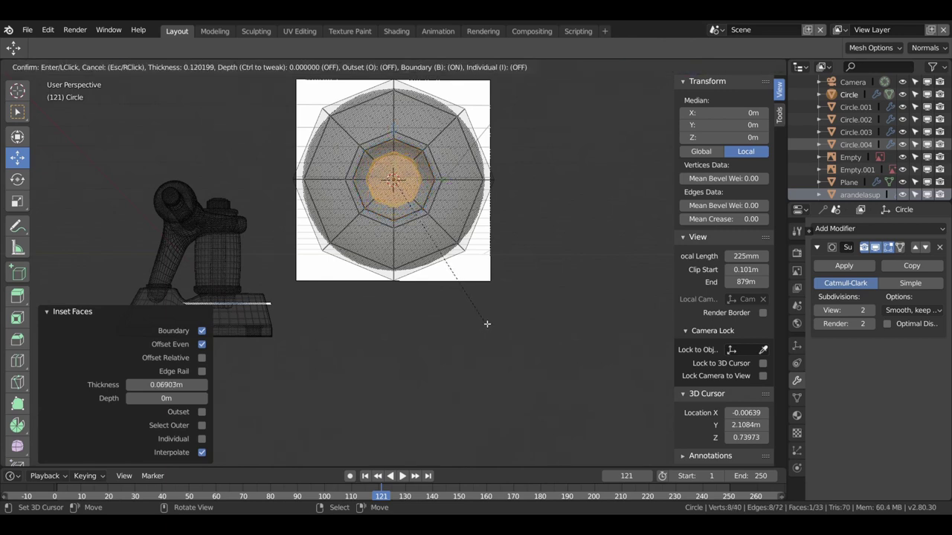
click(487, 323)
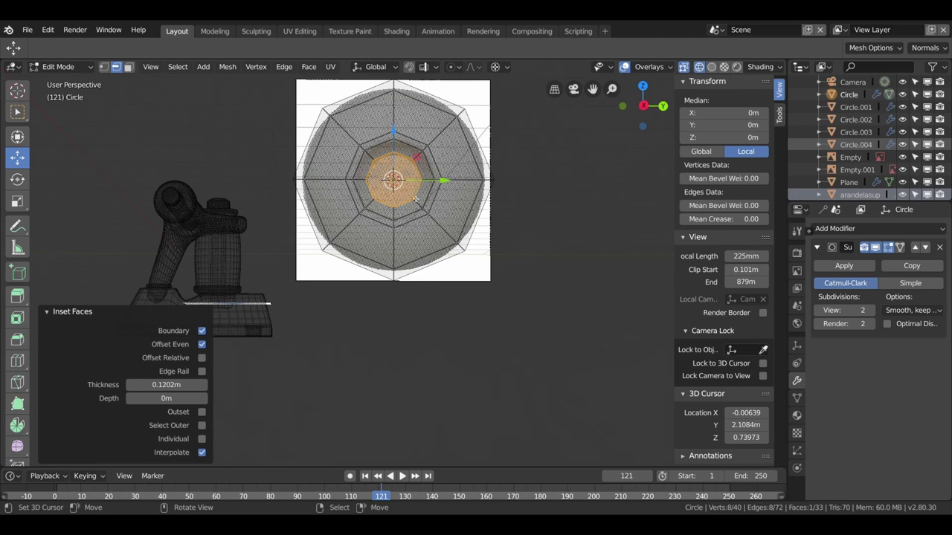
scroll(339, 177, down, 1)
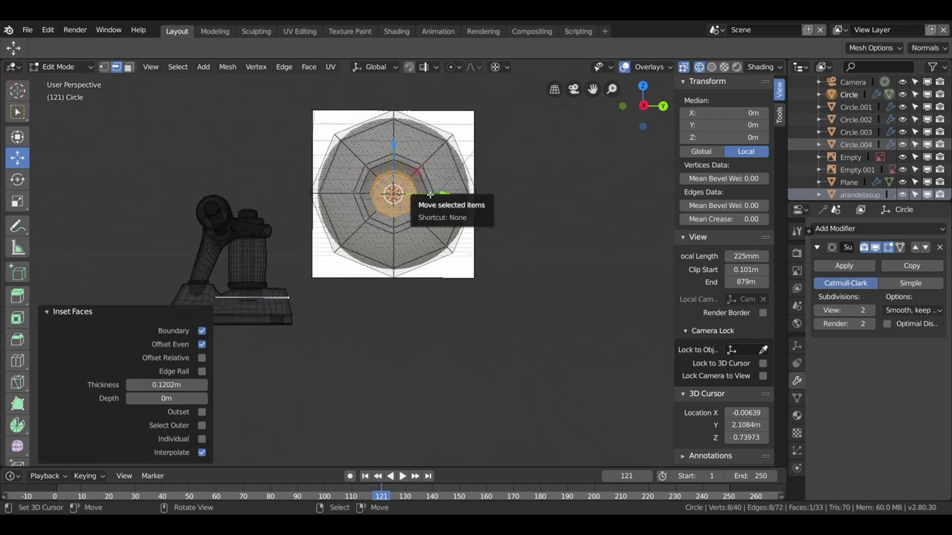
- Select the entire wheel face, extrude it 0.877 m along its normal, and return to Object Mode
key(a)
middle_drag(458, 293, 352, 281)
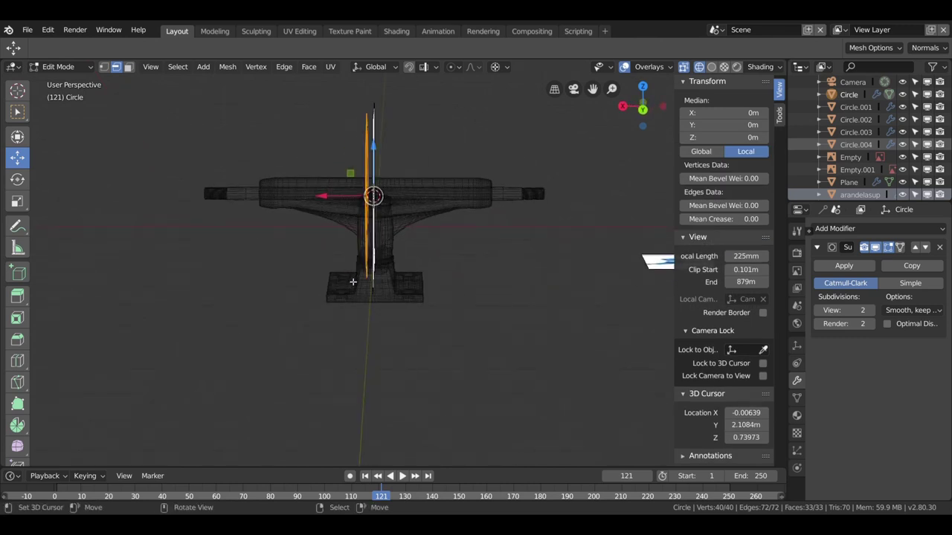
key(shift+d)
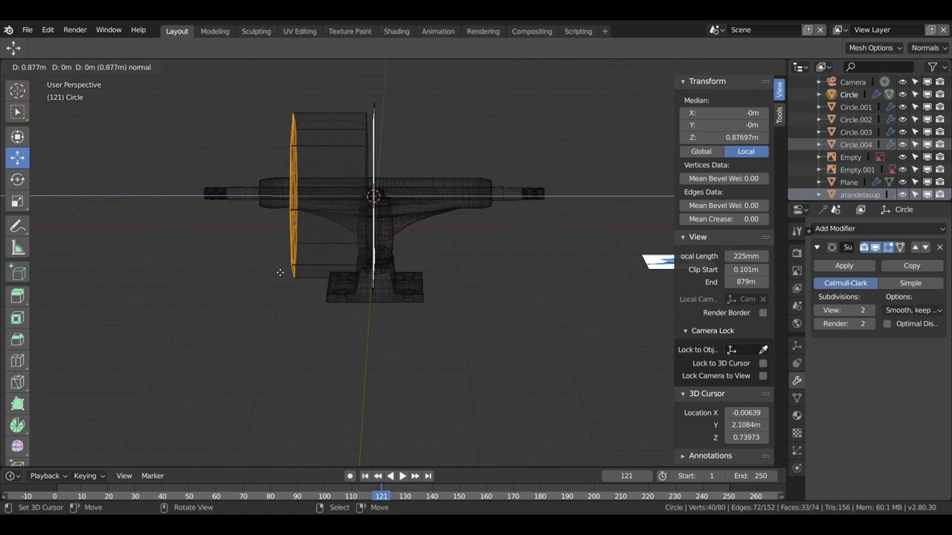
click(279, 272)
mouse_move(281, 274)
middle_down()
mouse_move(426, 253)
mouse_move(425, 264)
middle_up()
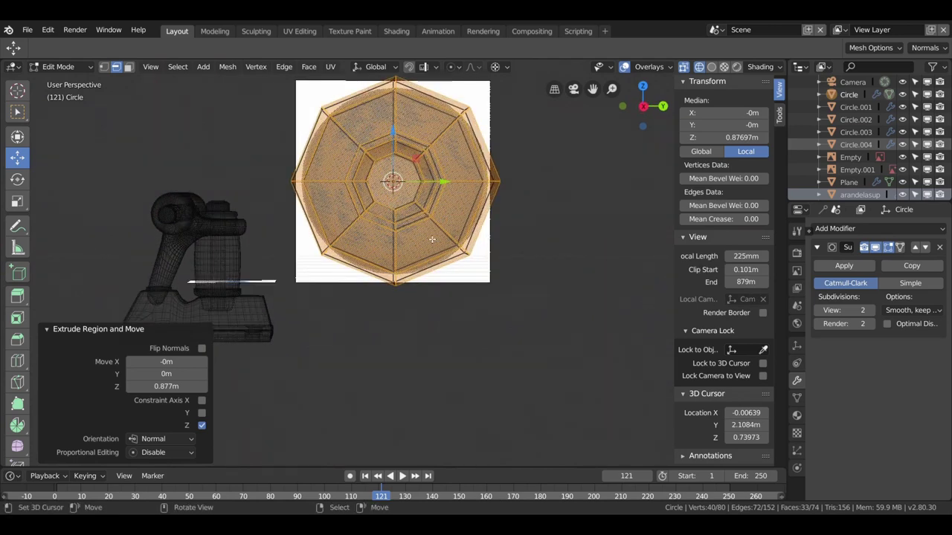
key(Tab)
- Switch the viewport to Solid shading and give the wheel Smooth Shading
key(z)
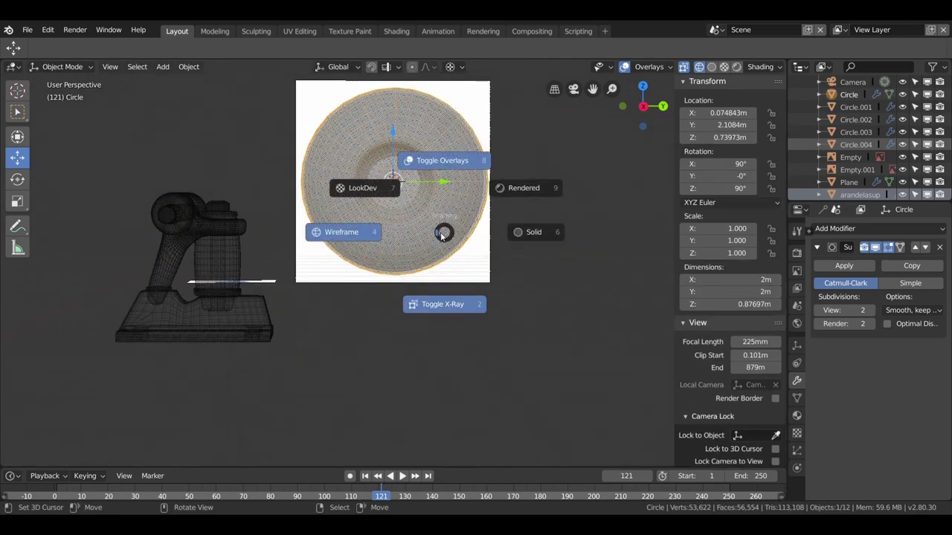
click(513, 231)
middle_drag(527, 239, 465, 273)
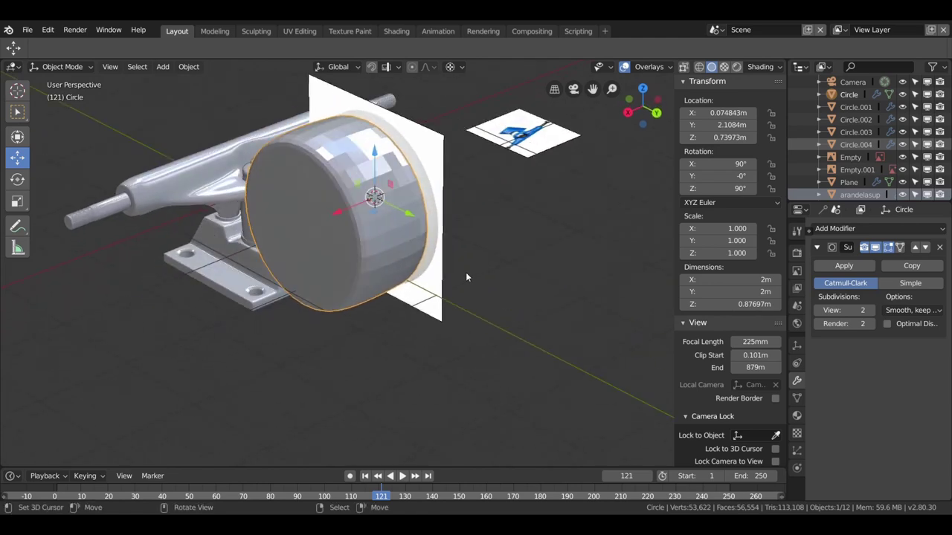
right_click(466, 272)
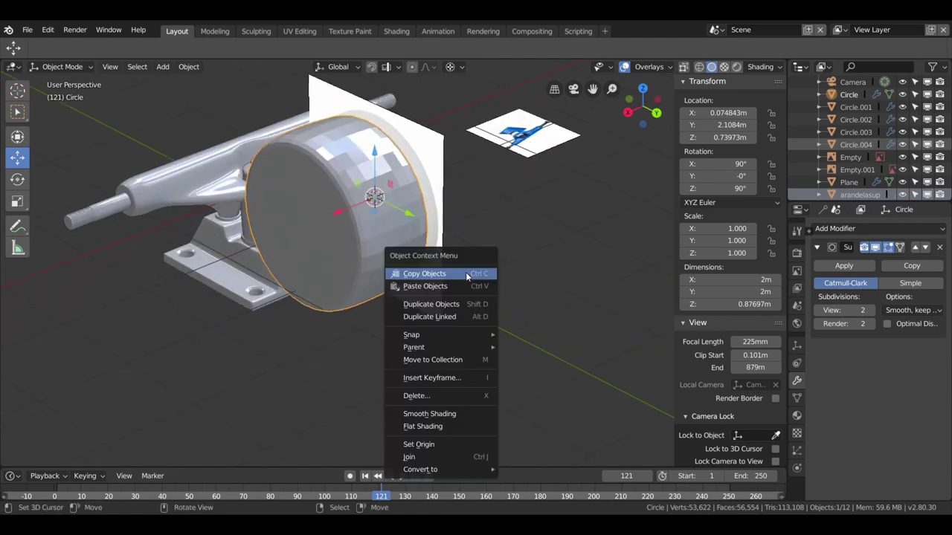
click(438, 413)
- Hide the Empty and Empty.001 reference image planes in the Outliner
mouse_move(444, 273)
middle_down()
mouse_move(388, 288)
mouse_move(378, 307)
mouse_move(443, 192)
middle_up()
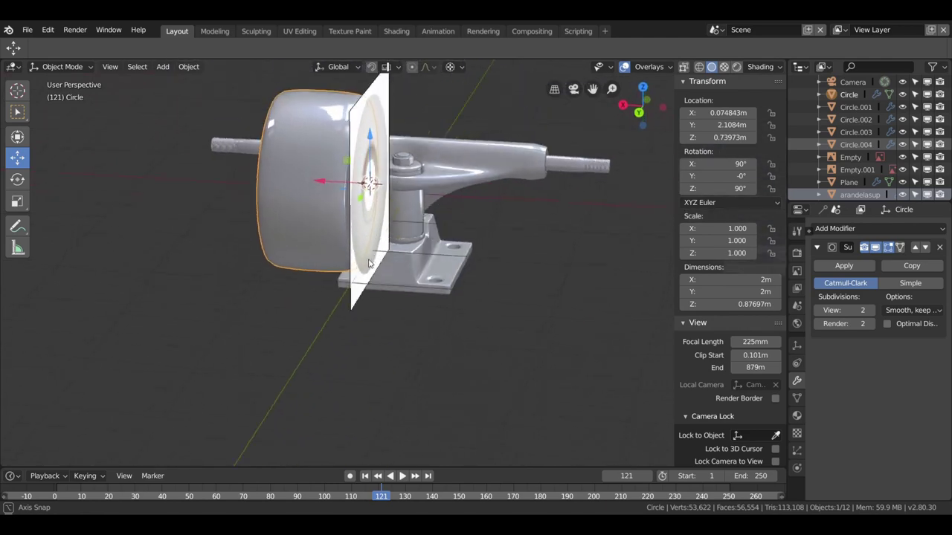
click(439, 166)
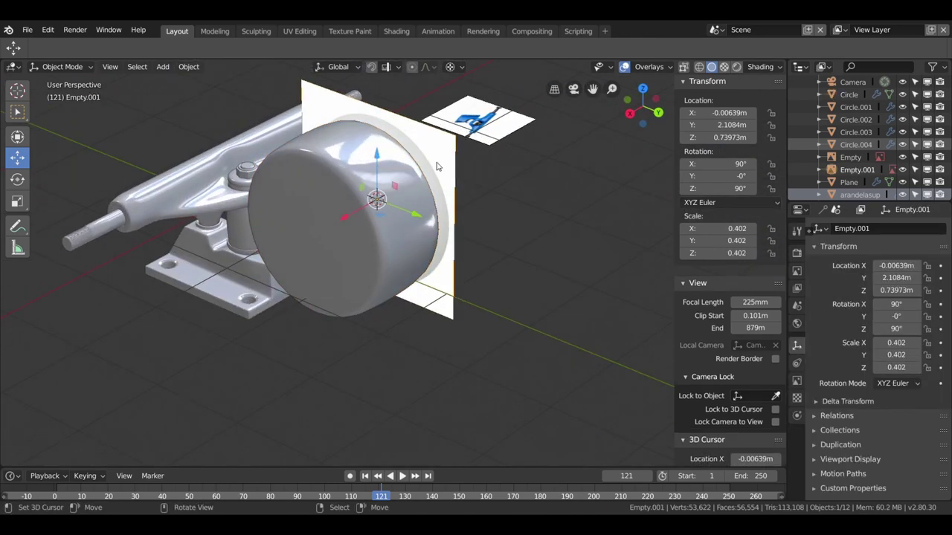
click(903, 158)
click(902, 158)
click(903, 158)
scroll(902, 157, down, 1)
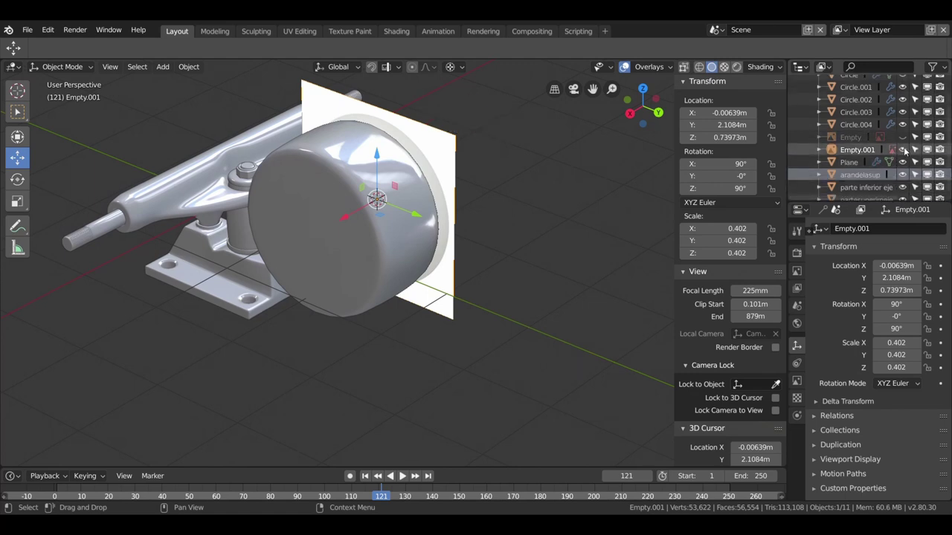
click(902, 150)
- Select the wheel and enter Edit Mode on its mesh
middle_drag(475, 240, 305, 210)
click(360, 209)
key(Tab)
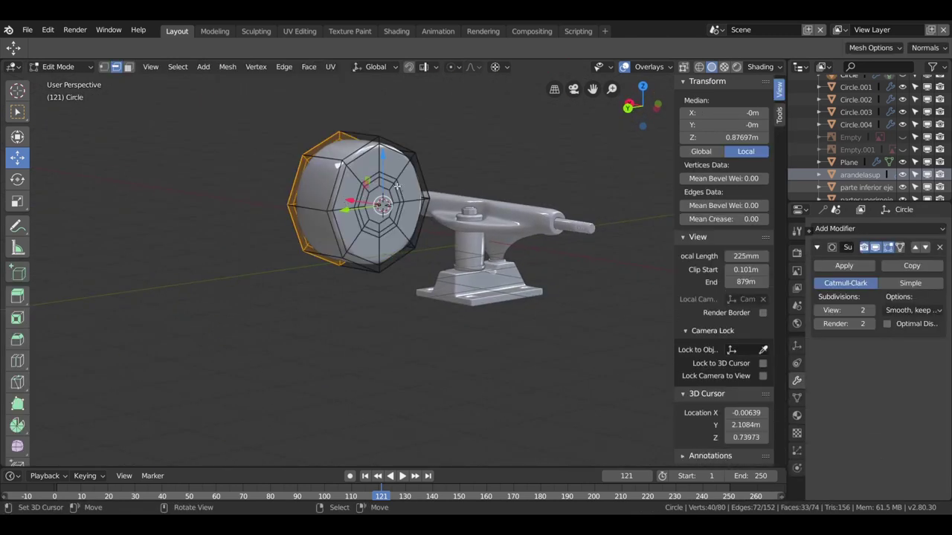
- Select the inner face loop of the wheel hole and delete its faces
middle_drag(320, 229, 341, 204)
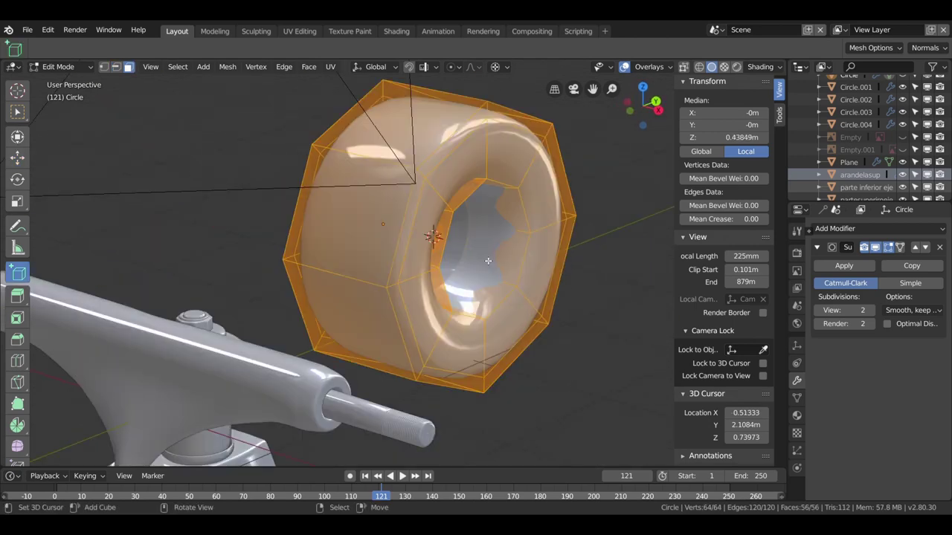
click(509, 234)
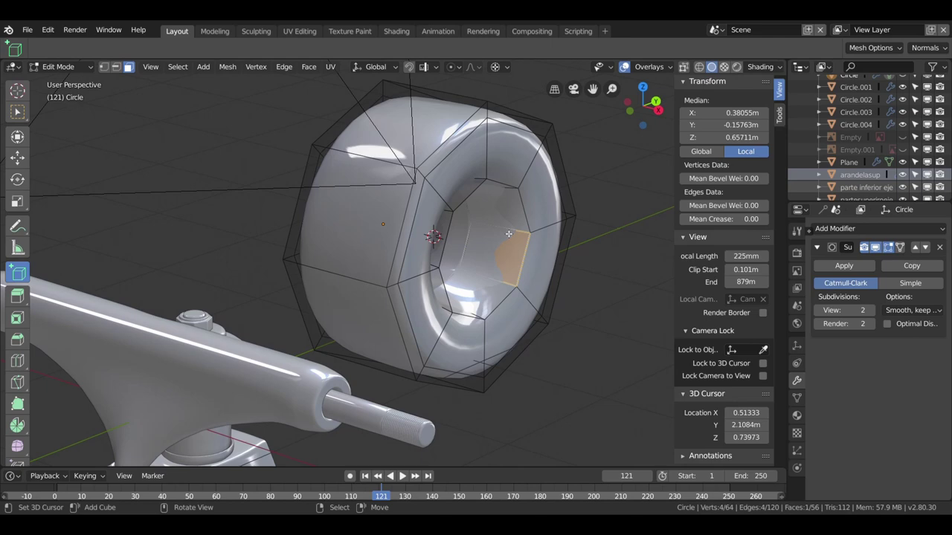
alt+click(508, 234)
middle_drag(509, 234, 279, 238)
key(x)
click(446, 226)
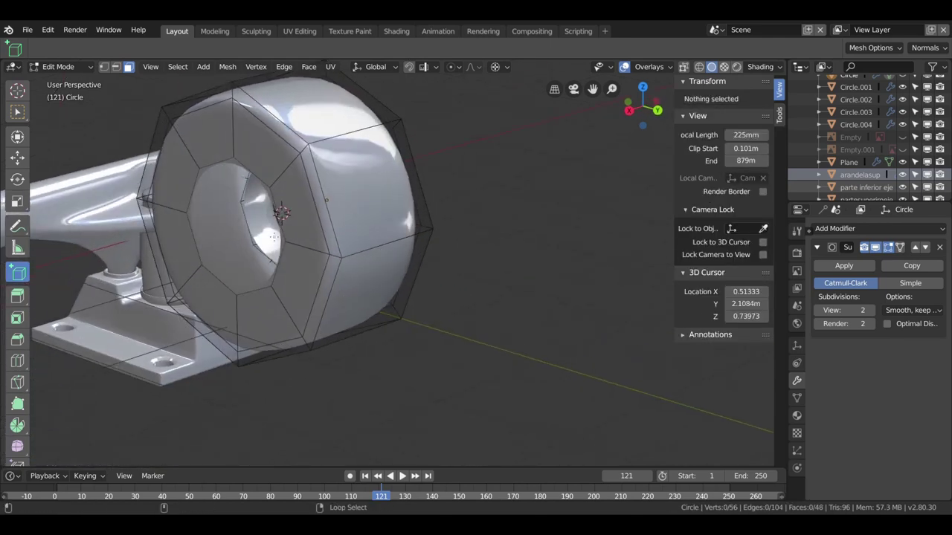
- Delete the remaining ring of faces around the hub hole
alt+click(262, 236)
key(x)
click(271, 240)
mouse_move(276, 245)
middle_down()
mouse_move(331, 236)
mouse_move(262, 193)
middle_up()
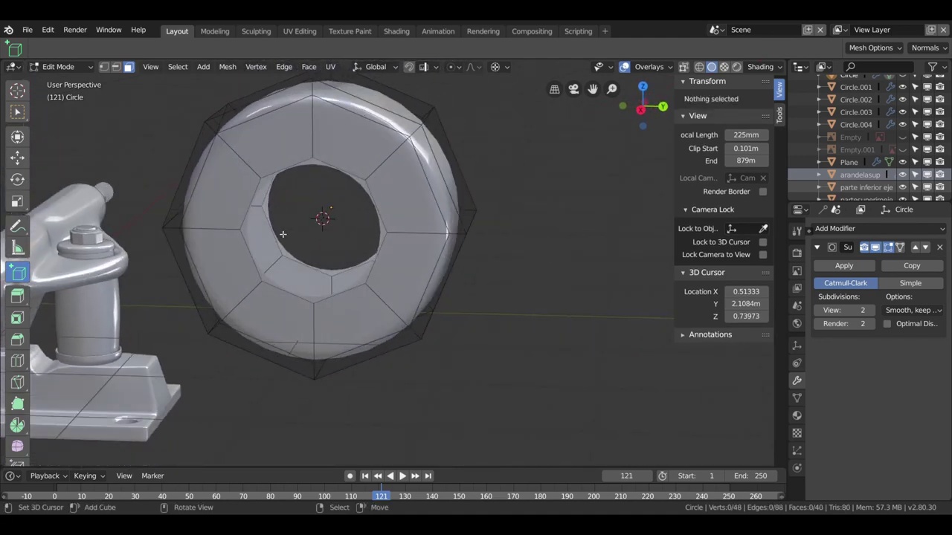
- In edge select mode, select both inner edge loops of the hole
click(116, 67)
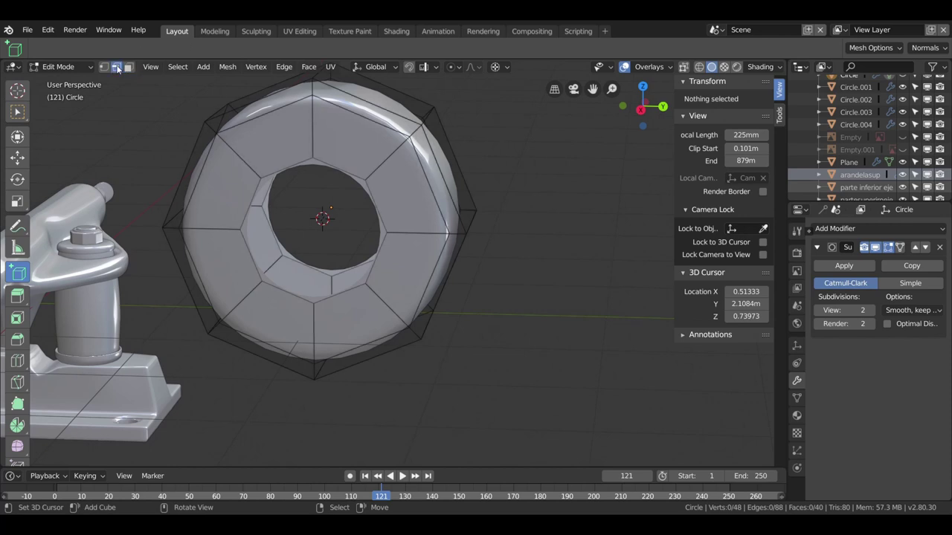
alt+click(272, 227)
alt+click(247, 247)
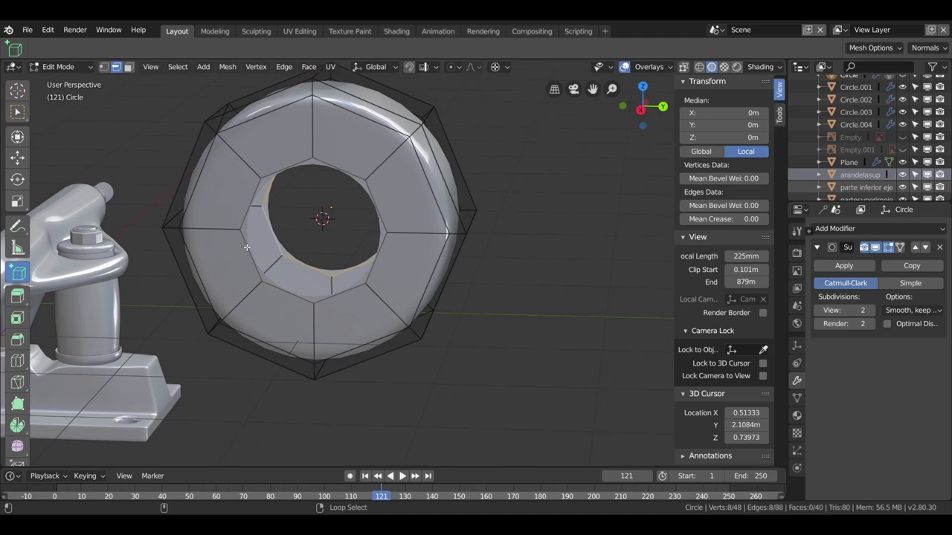
alt+shift+click(247, 247)
mouse_move(306, 237)
middle_down()
mouse_move(324, 220)
mouse_move(336, 233)
middle_up()
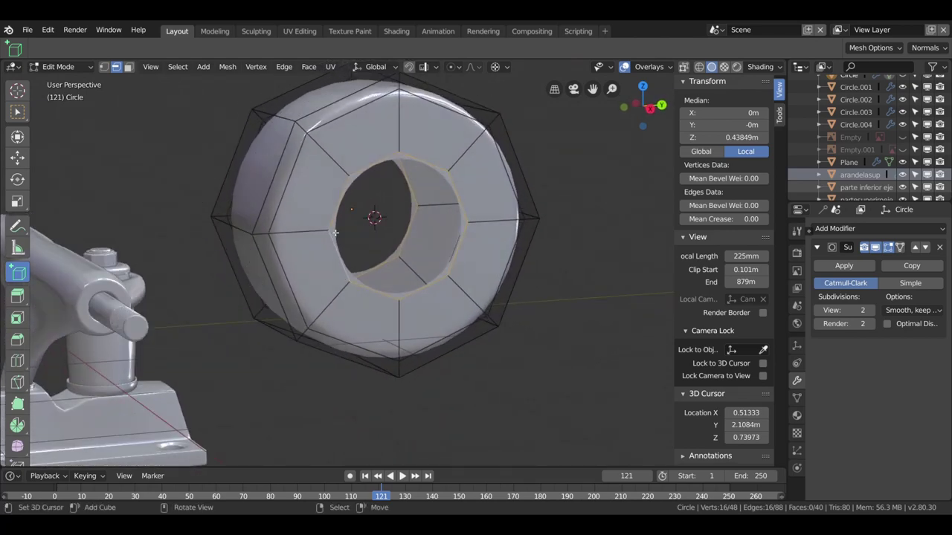
key(w)
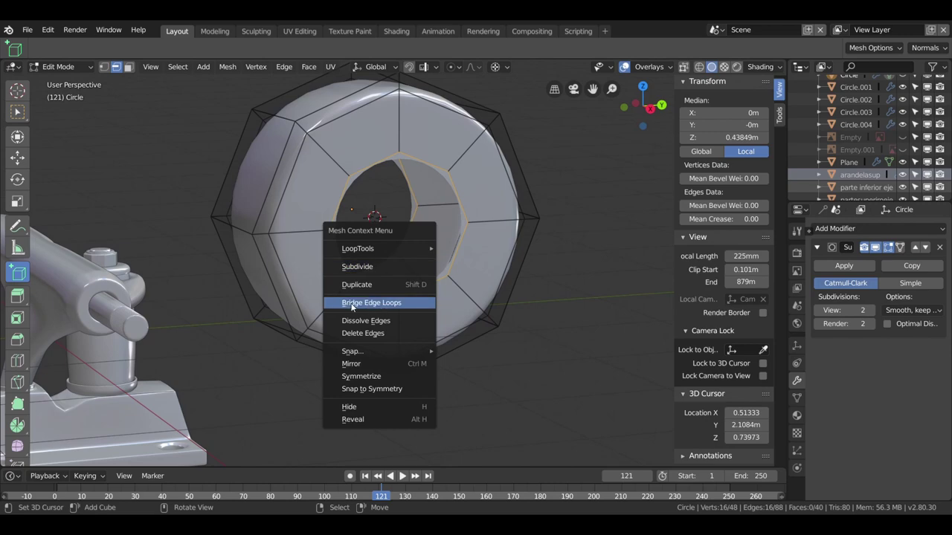
- Bridge the two inner edge loops into a tube and add a loop around it
click(356, 305)
middle_drag(356, 305, 476, 246)
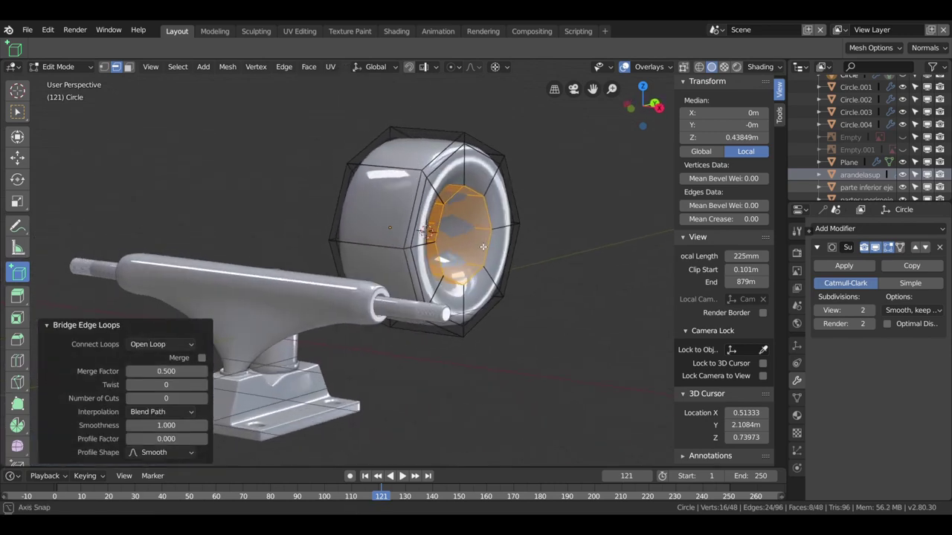
key(g)
key(g)
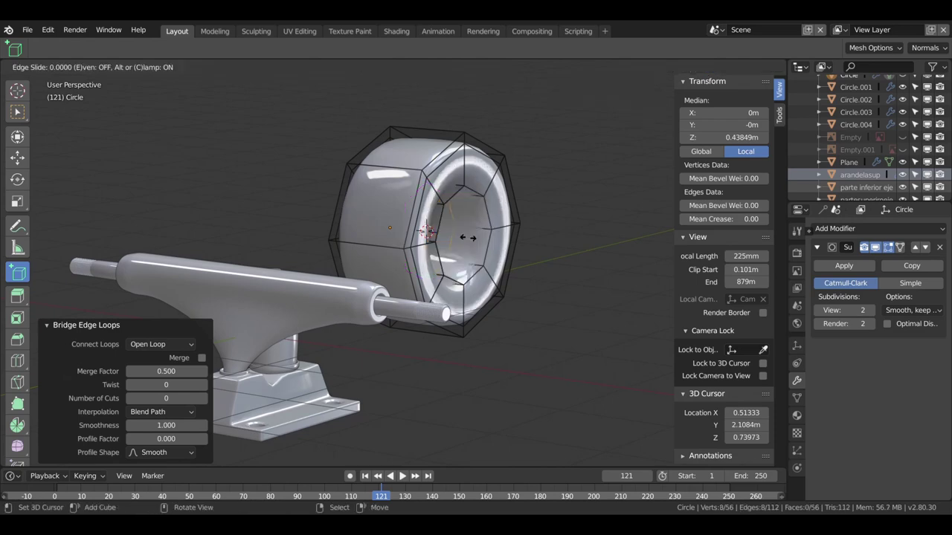
click(489, 244)
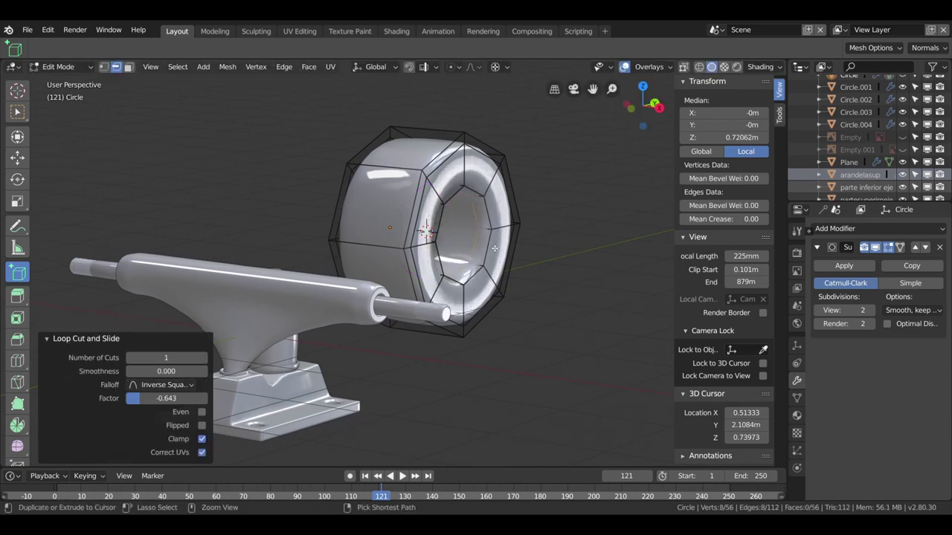
alt+click(496, 248)
- Check the top and right views, then unhide the Empty.001 reference image
middle_drag(502, 268, 442, 266)
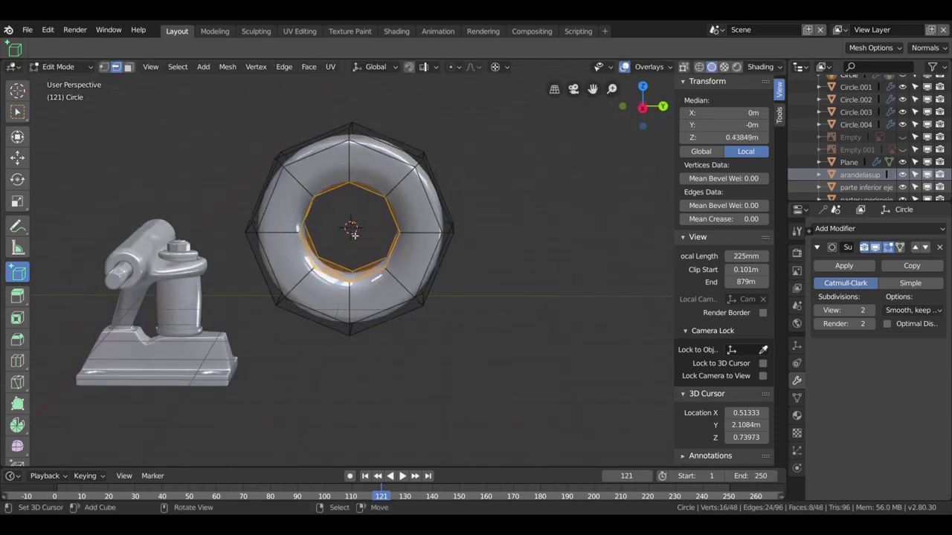
key(KP_7)
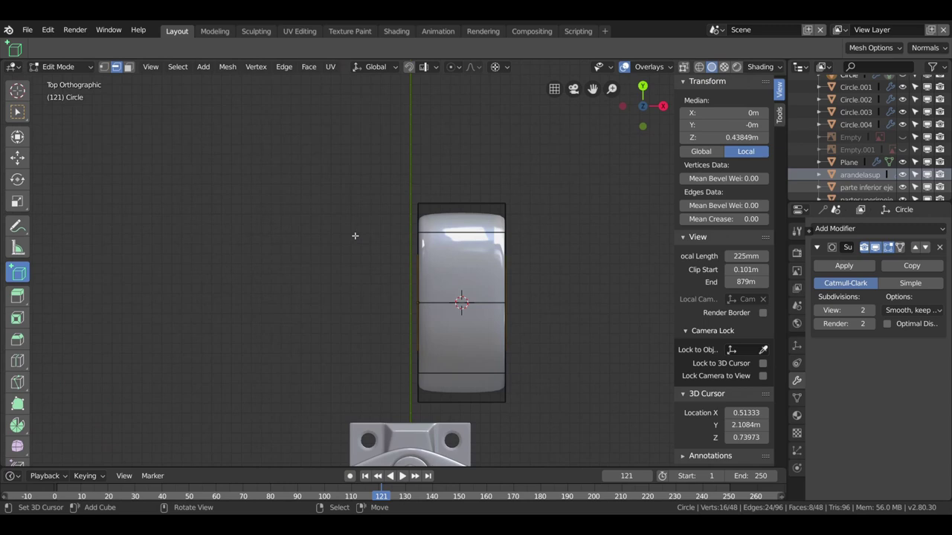
key(KP_3)
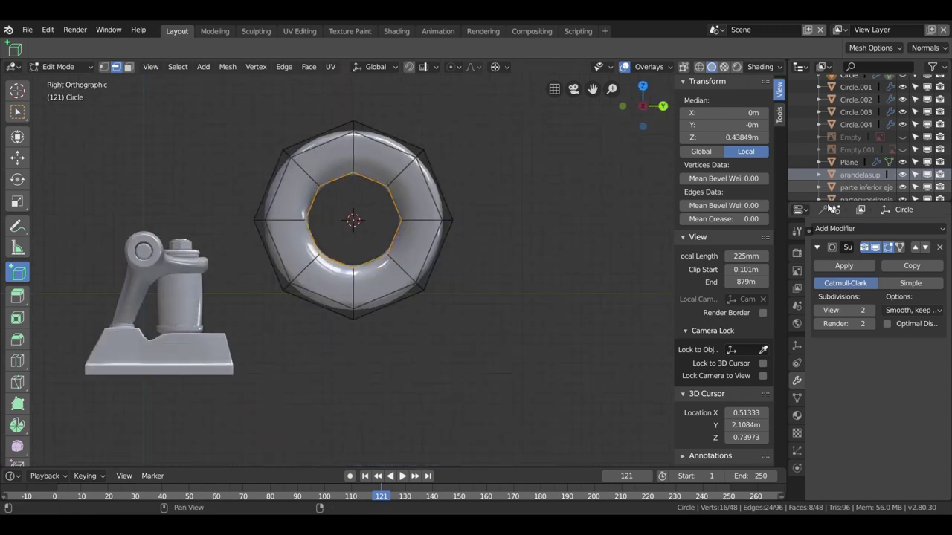
click(902, 174)
click(902, 174)
click(903, 187)
click(903, 186)
click(902, 149)
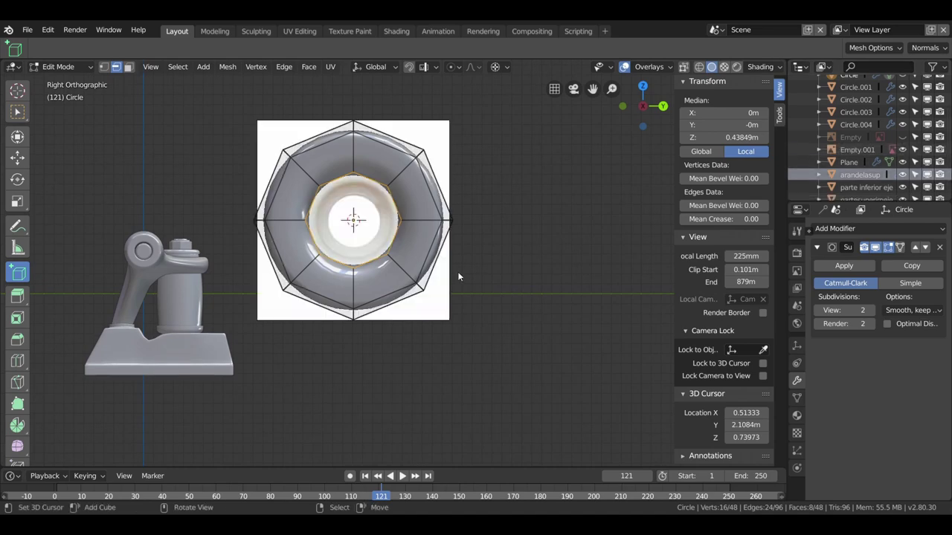
scroll(456, 274, up, 3)
middle_drag(405, 206, 454, 212)
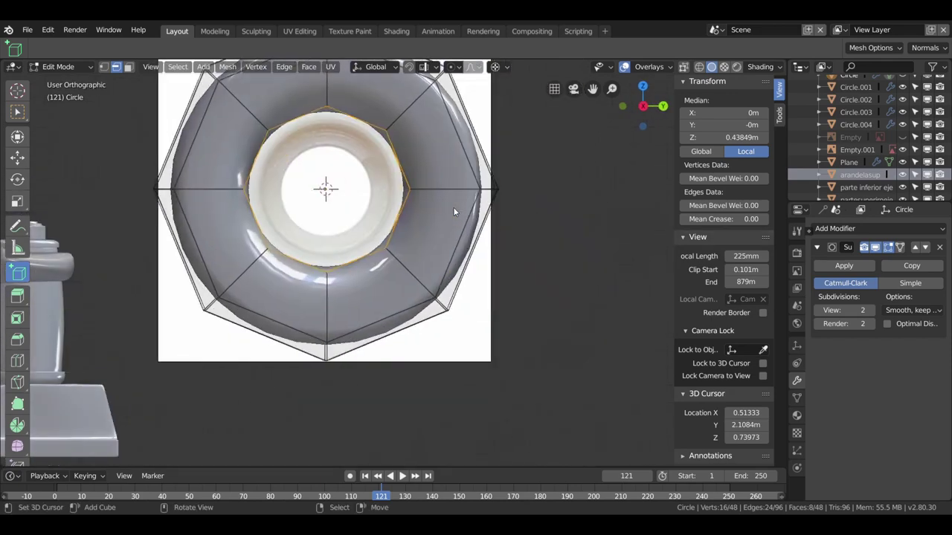
key(shift+s)
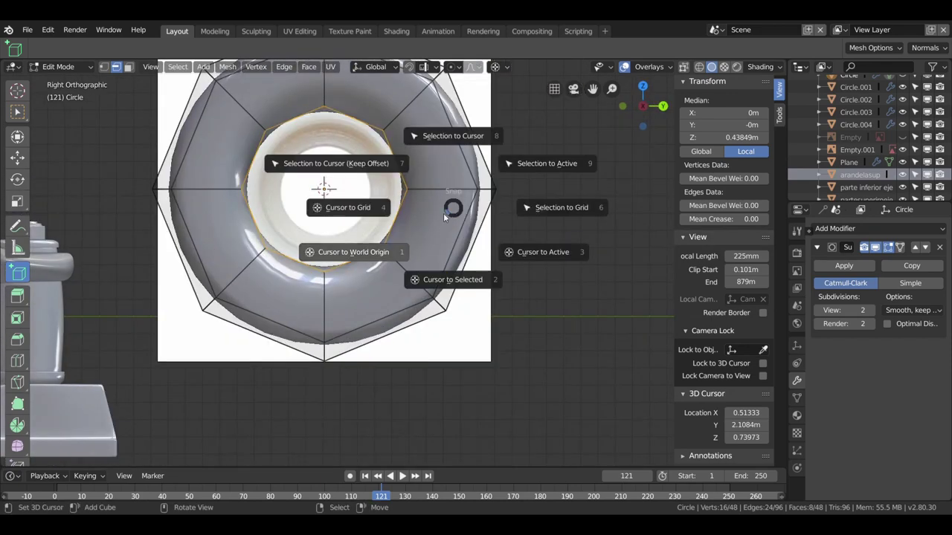
- Snap the cursor to the inner hub loop, then extrude it and scale it to 0.860
click(440, 281)
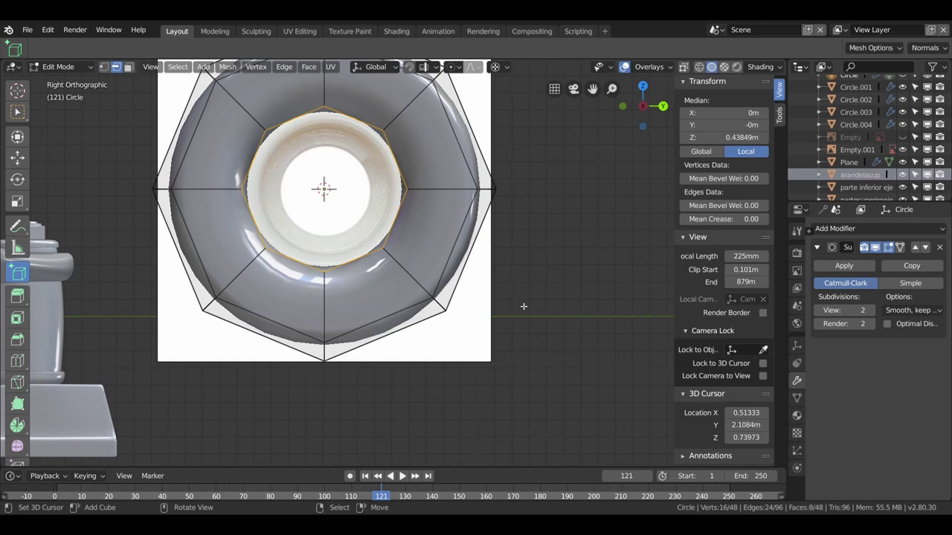
key(e)
key(s)
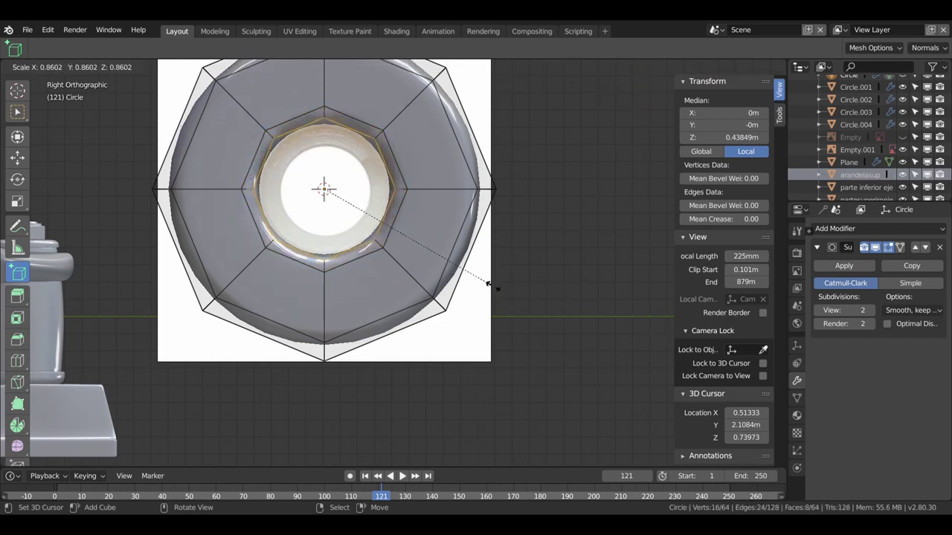
click(488, 283)
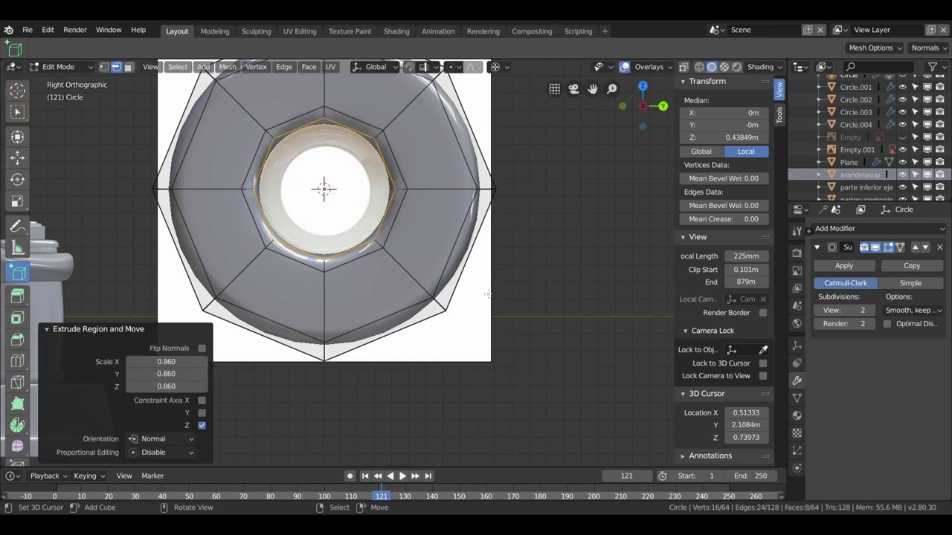
middle_drag(455, 230, 238, 252)
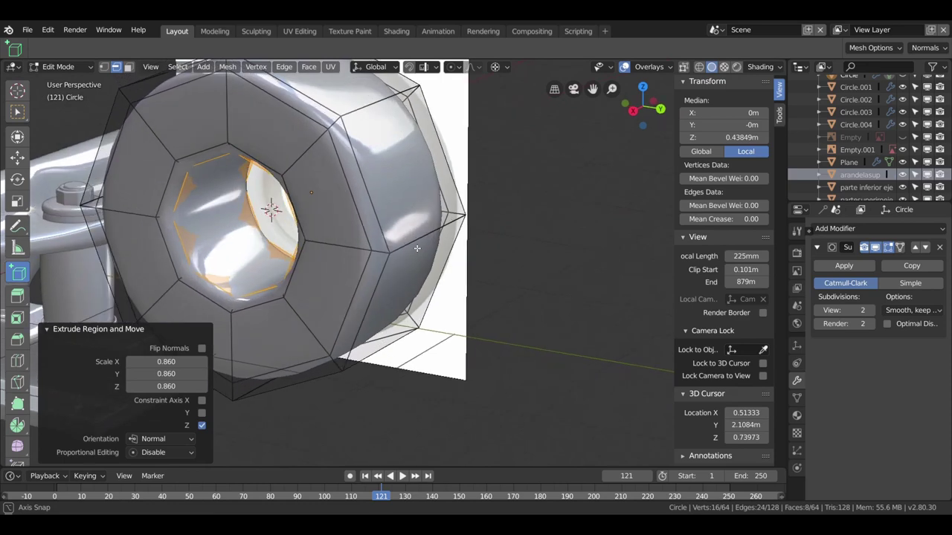
- Cut a centred loop inside the hub hole and bevel it by 0.042
key(ctrl+r)
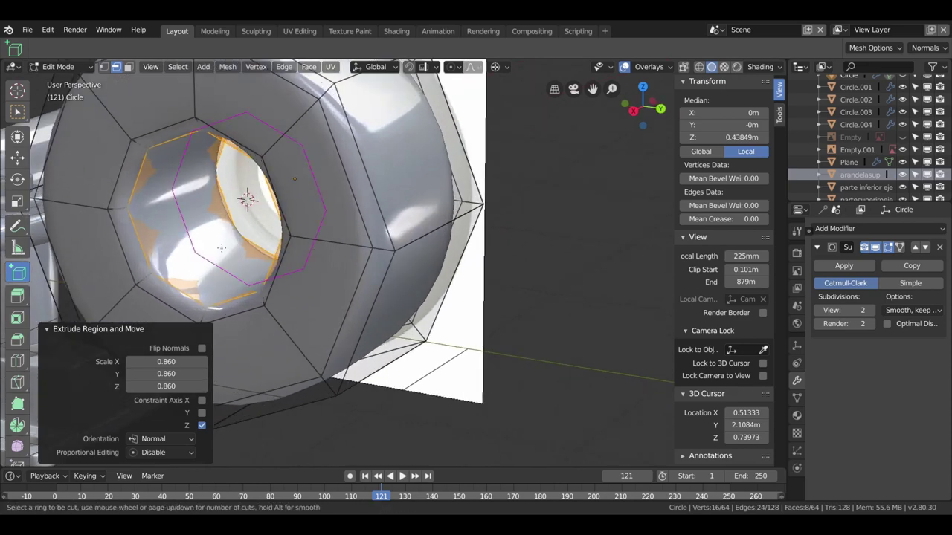
click(227, 248)
right_click(228, 248)
middle_drag(227, 248, 302, 218)
mouse_move(395, 235)
middle_down()
mouse_move(410, 245)
mouse_move(437, 241)
middle_up()
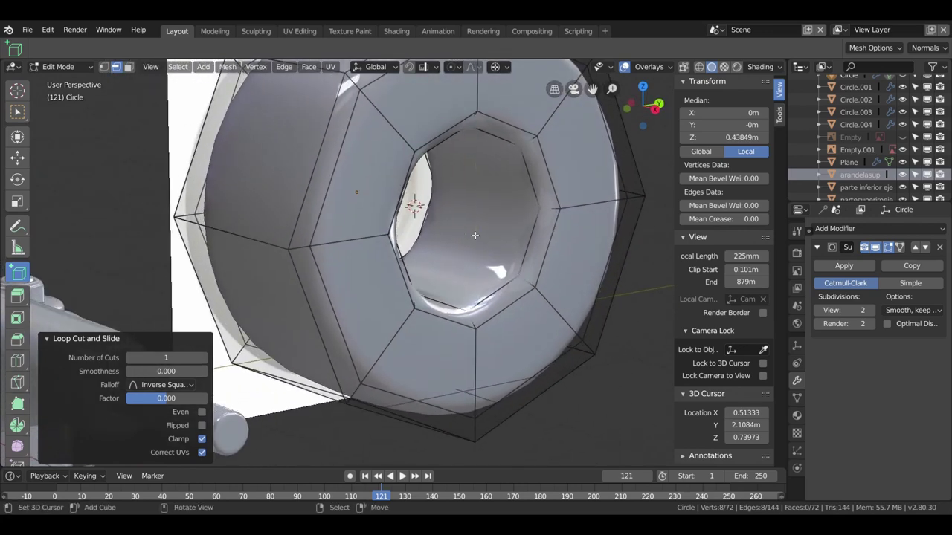
click(875, 247)
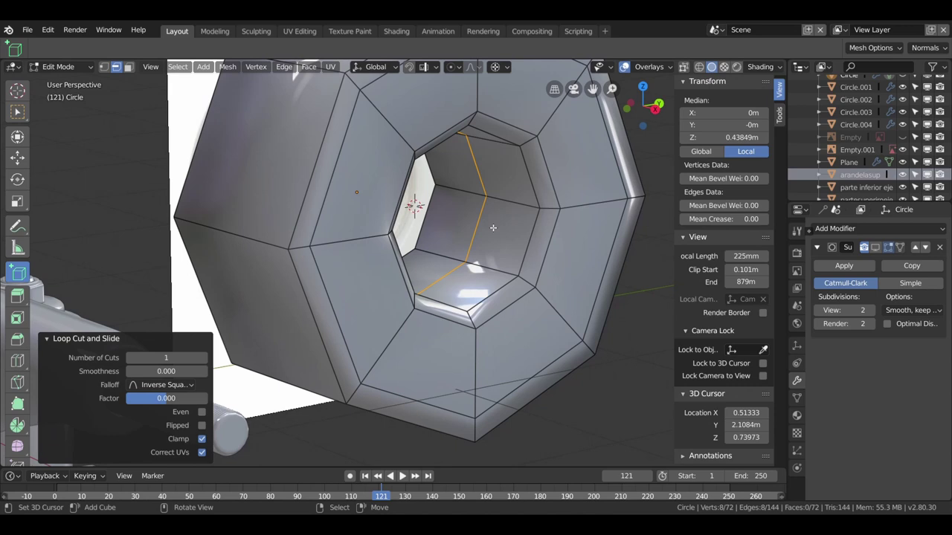
key(ctrl+b)
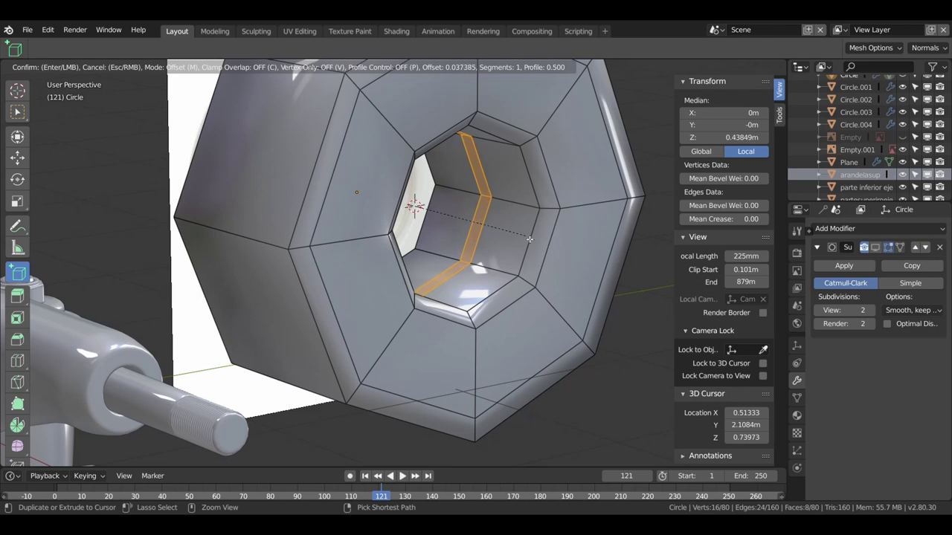
click(530, 239)
- From the side view, snap the cursor to the inner ring and scale it to 0.646
middle_drag(530, 239, 436, 223)
key(KP_3)
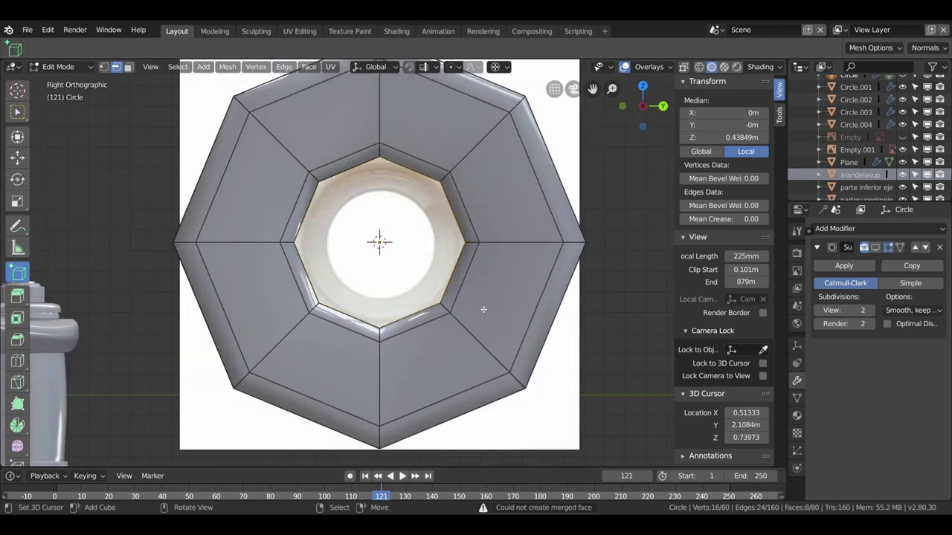
key(shift+s)
click(469, 384)
key(s)
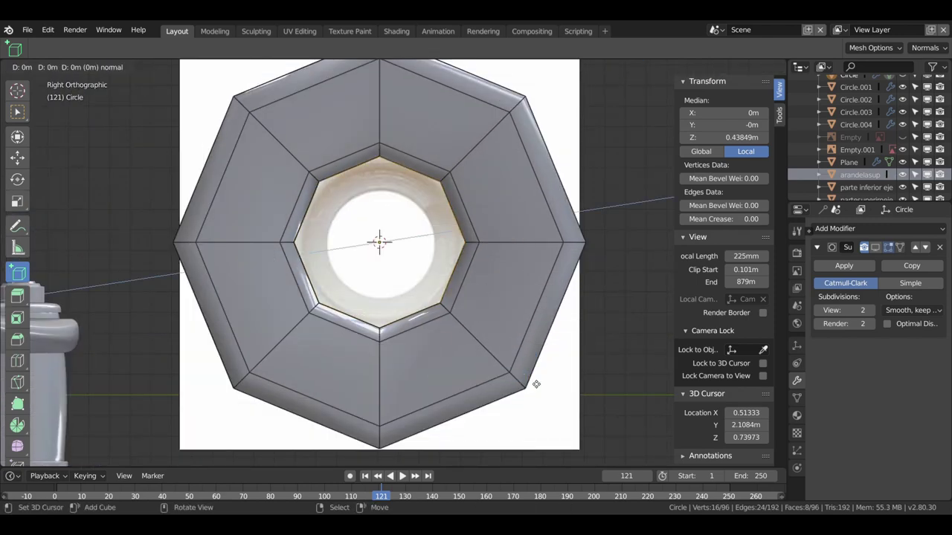
click(488, 325)
- Add a centred loop cut around the wheel's tread
middle_drag(488, 326, 484, 251)
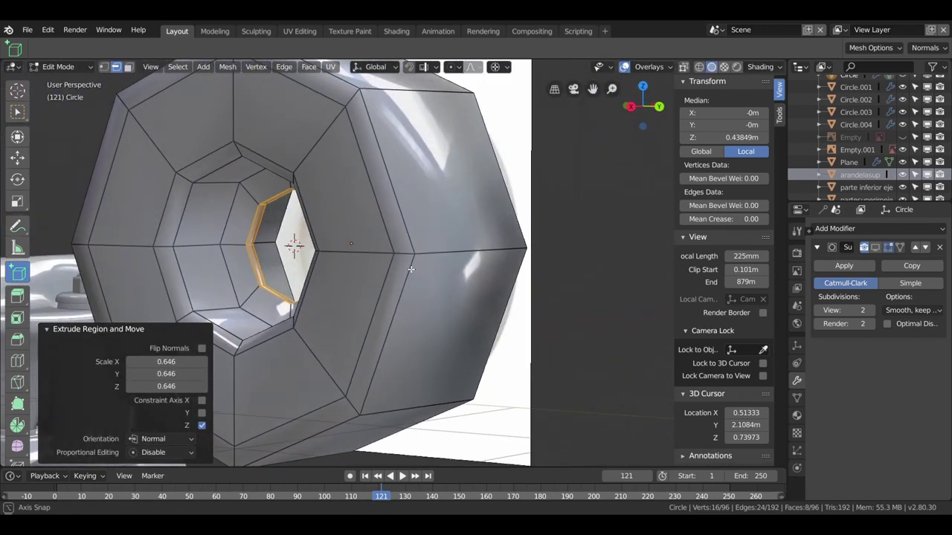
middle_drag(411, 269, 449, 274)
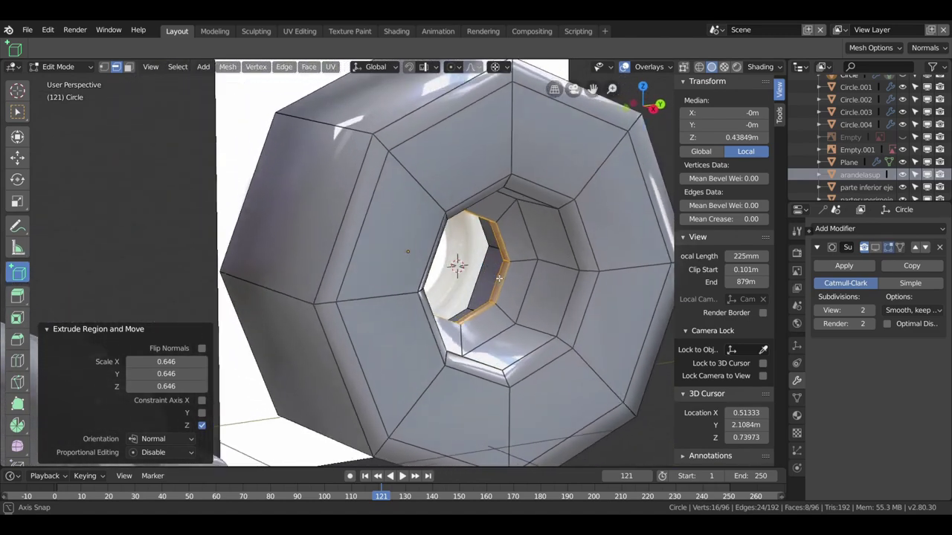
middle_drag(449, 274, 526, 288)
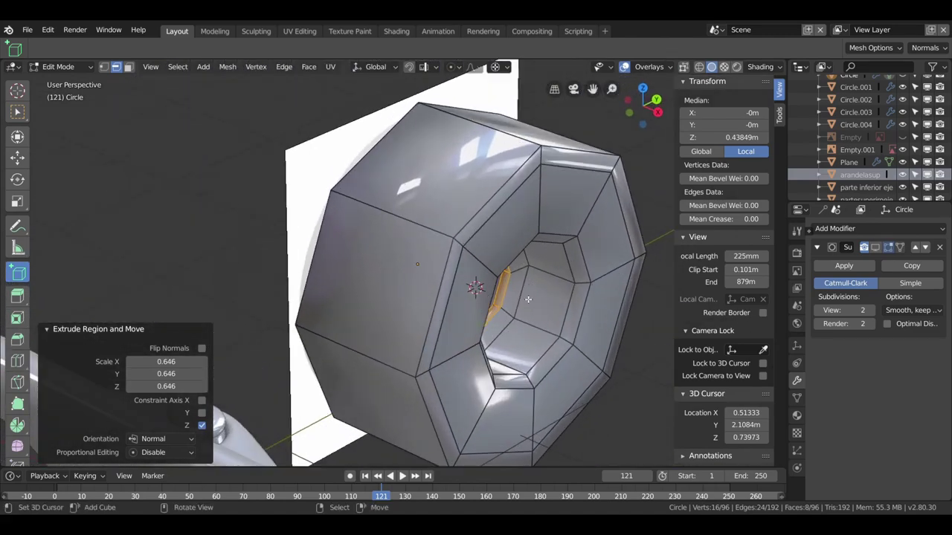
middle_drag(499, 255, 563, 223)
key(ctrl+r)
click(544, 209)
right_click(544, 209)
- Slide the tread loops close to the left and right sides, then return to Object Mode
middle_drag(567, 201, 535, 223)
key(g)
key(g)
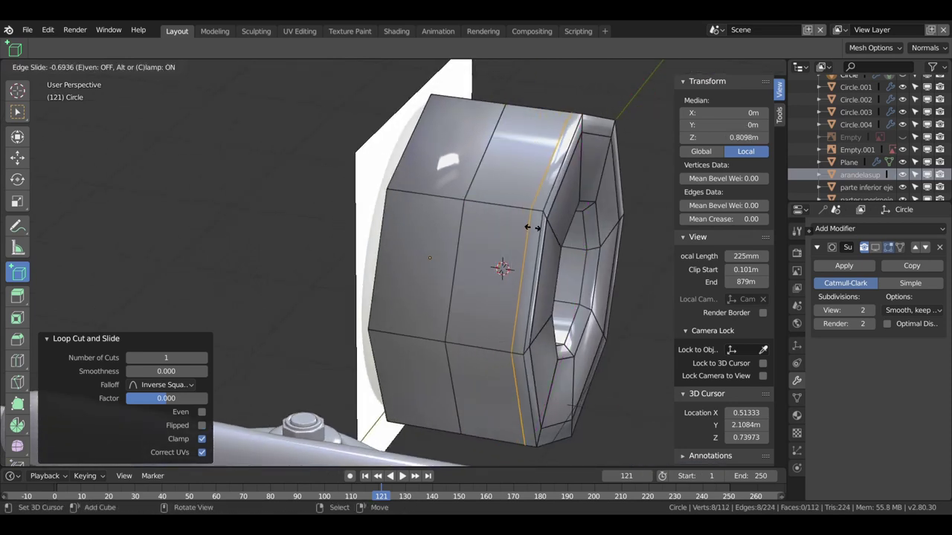
click(534, 227)
key(g)
key(g)
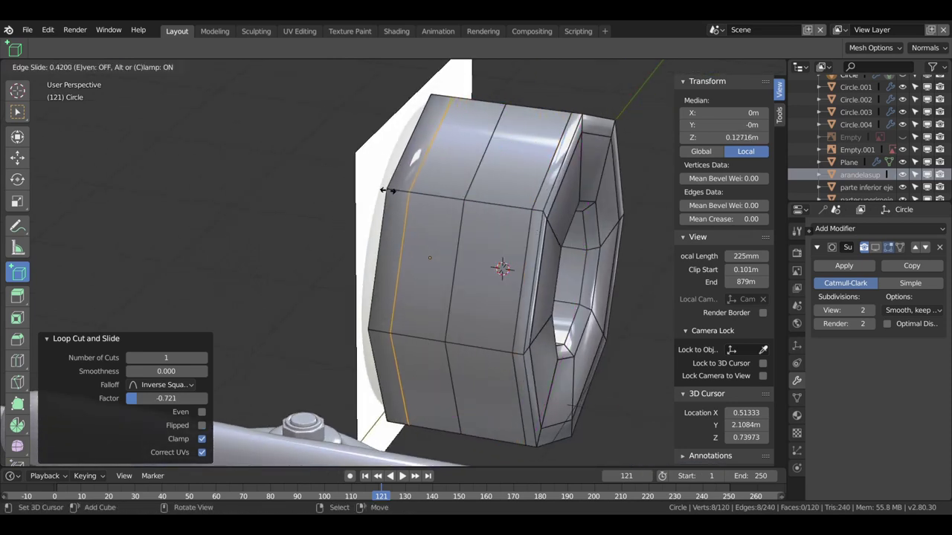
click(388, 198)
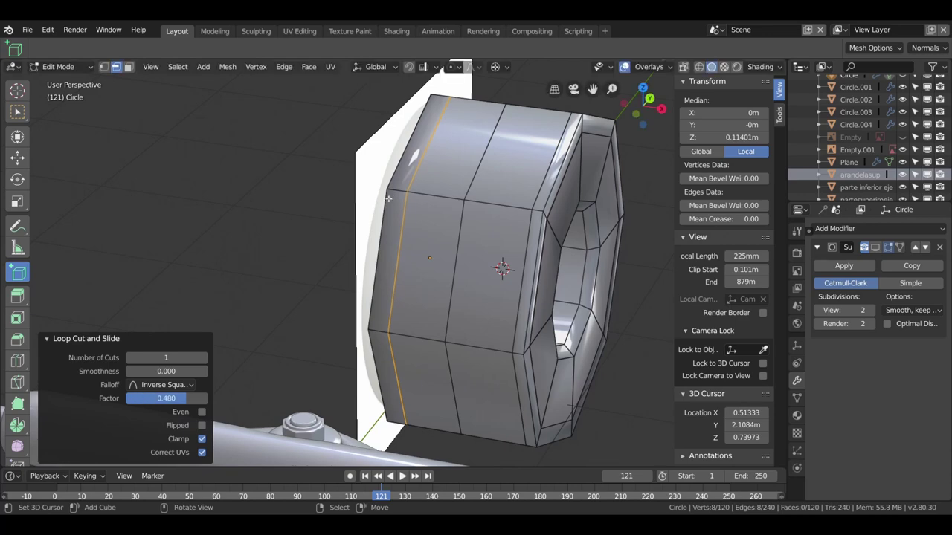
alt+click(541, 194)
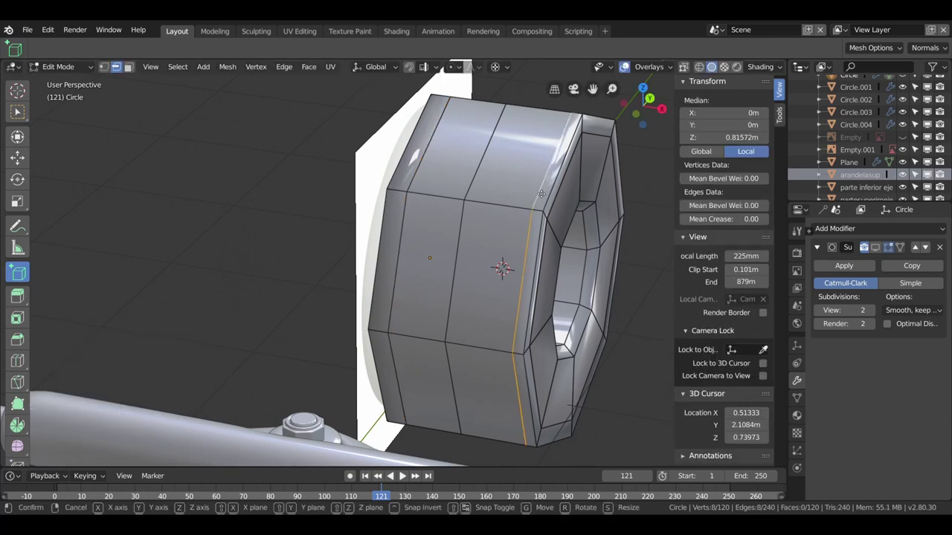
key(g)
key(g)
click(530, 188)
middle_drag(531, 188, 519, 234)
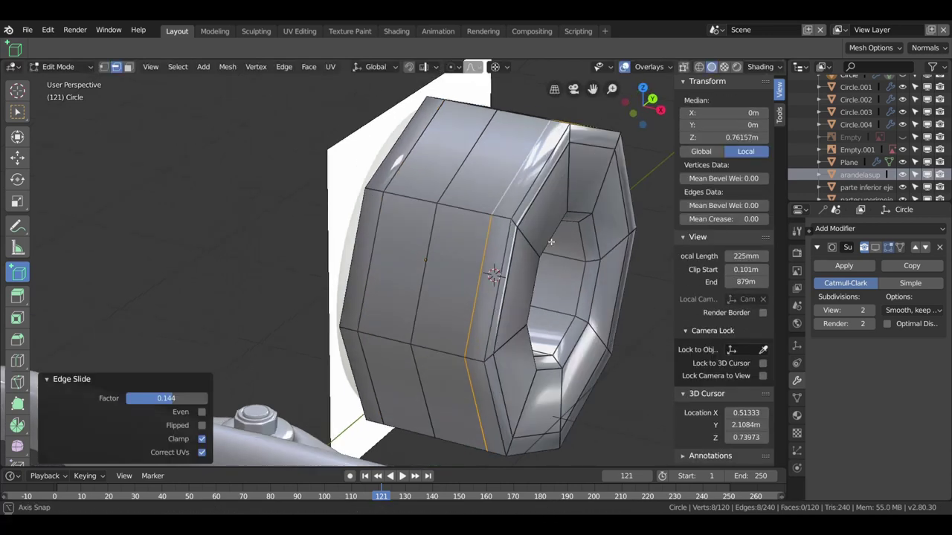
key(Tab)
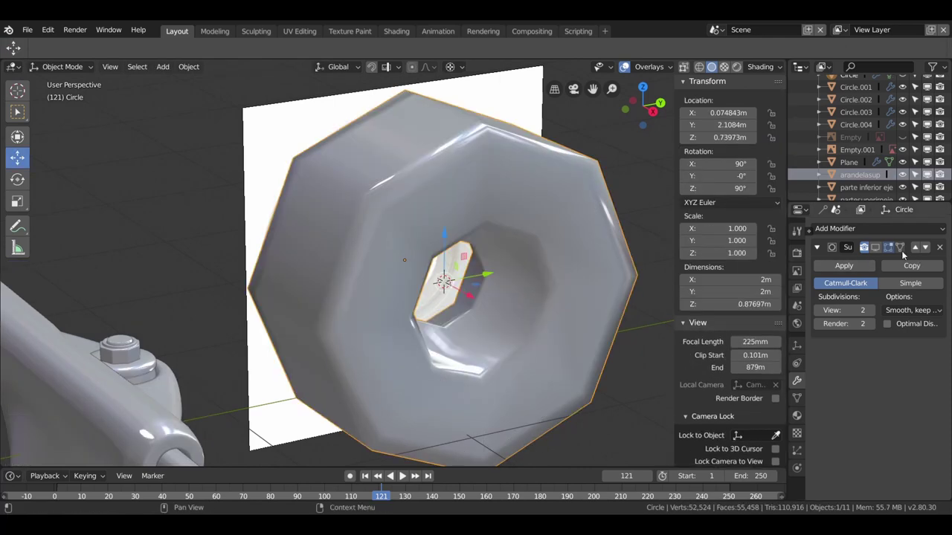
- Re-enable the smooth preview, return to Edit Mode, and slide the selected edge loop
click(888, 247)
mouse_move(520, 268)
middle_down()
mouse_move(555, 290)
mouse_move(522, 322)
mouse_move(454, 293)
mouse_move(460, 244)
mouse_move(548, 260)
mouse_move(588, 283)
mouse_move(592, 303)
mouse_move(550, 349)
mouse_move(571, 351)
mouse_move(550, 354)
middle_up()
key(Tab)
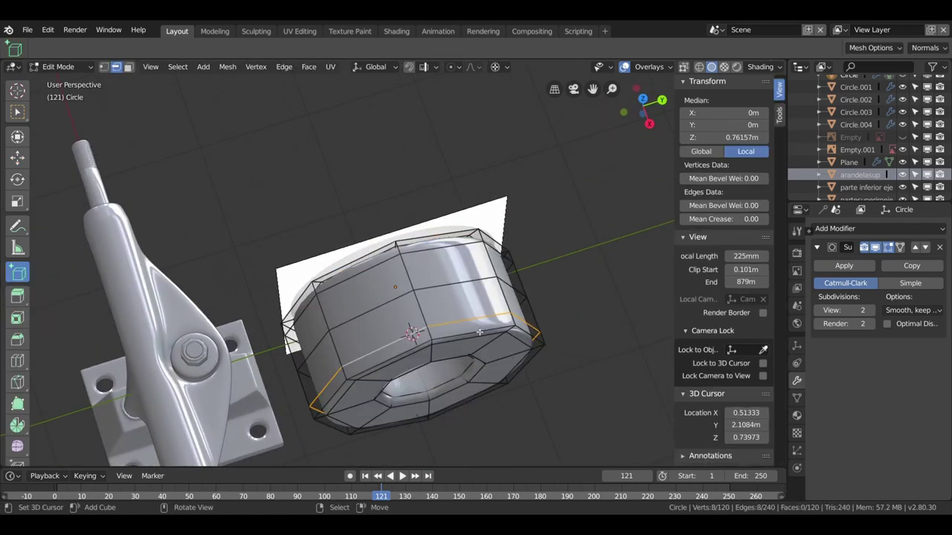
shift+middle_drag(478, 330, 556, 307)
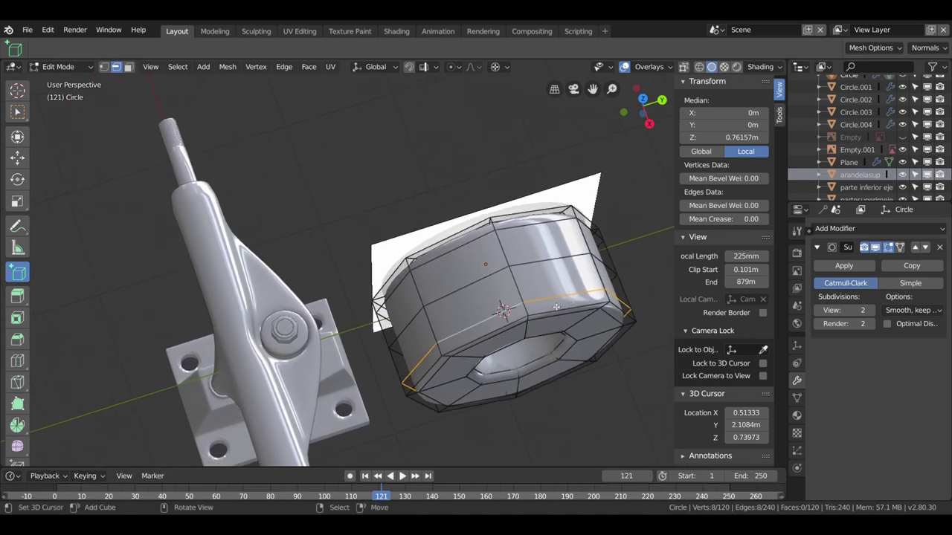
key(g)
key(g)
click(550, 298)
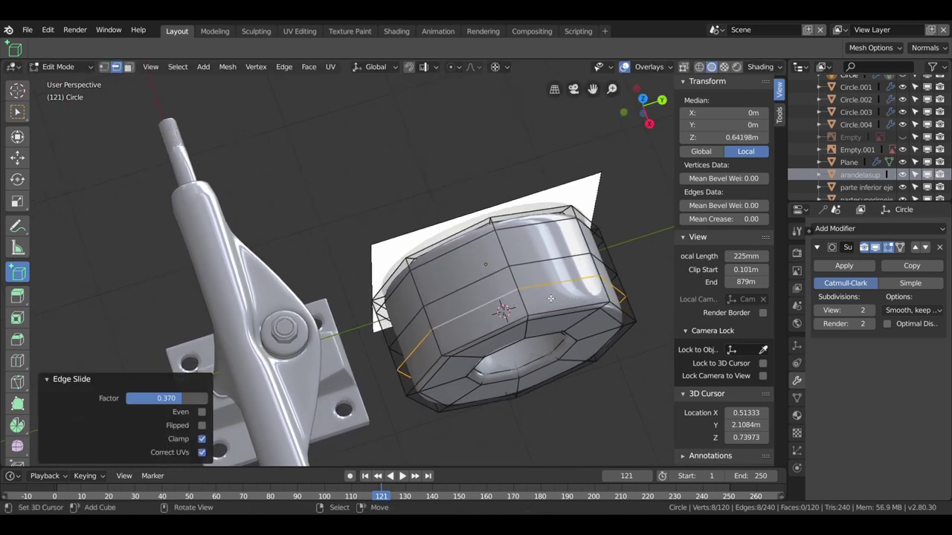
- Dissolve one tread edge loop and slide the top loop to a new position
alt+click(549, 262)
key(x)
key(Escape)
key(x)
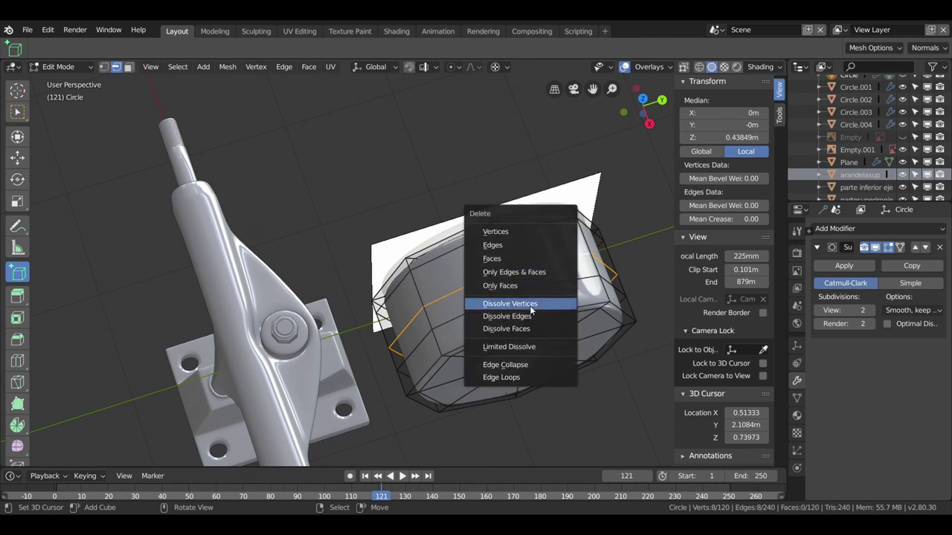
click(529, 316)
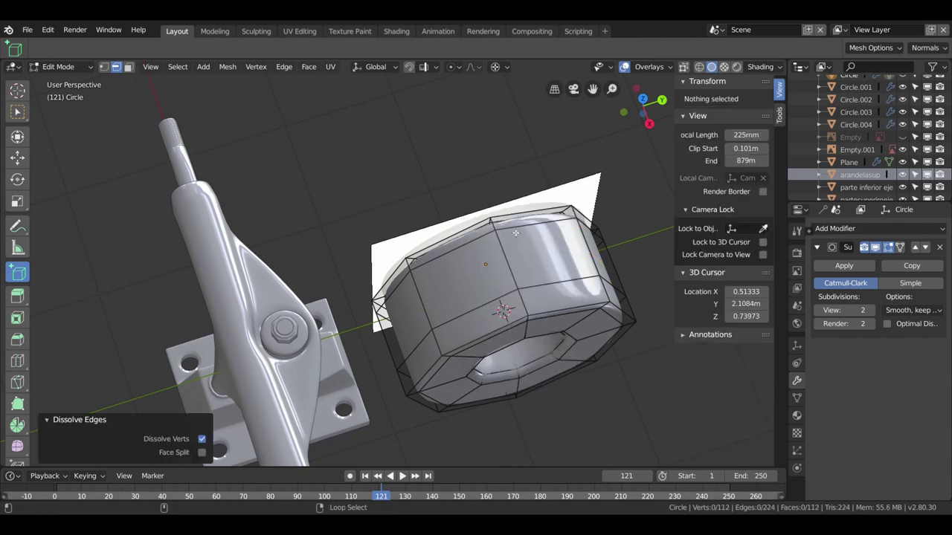
alt+click(516, 233)
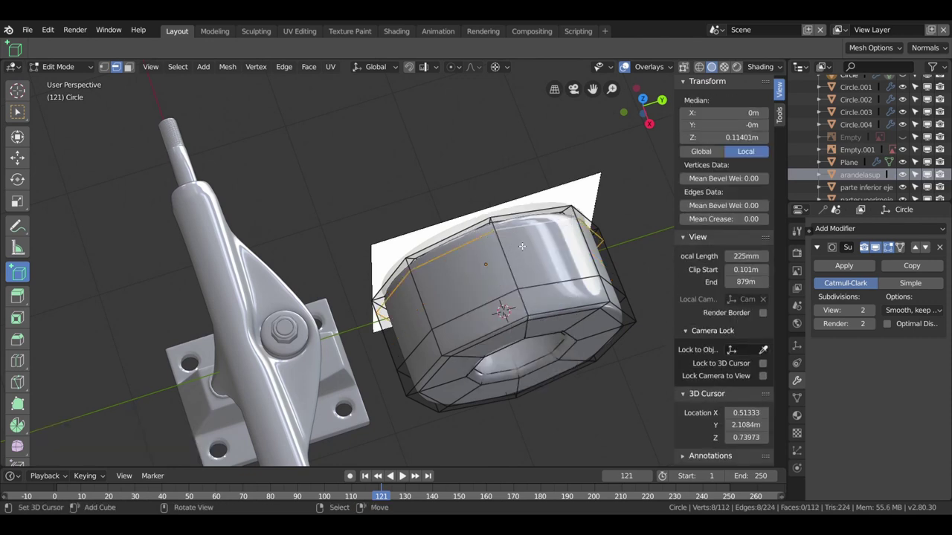
key(g)
key(g)
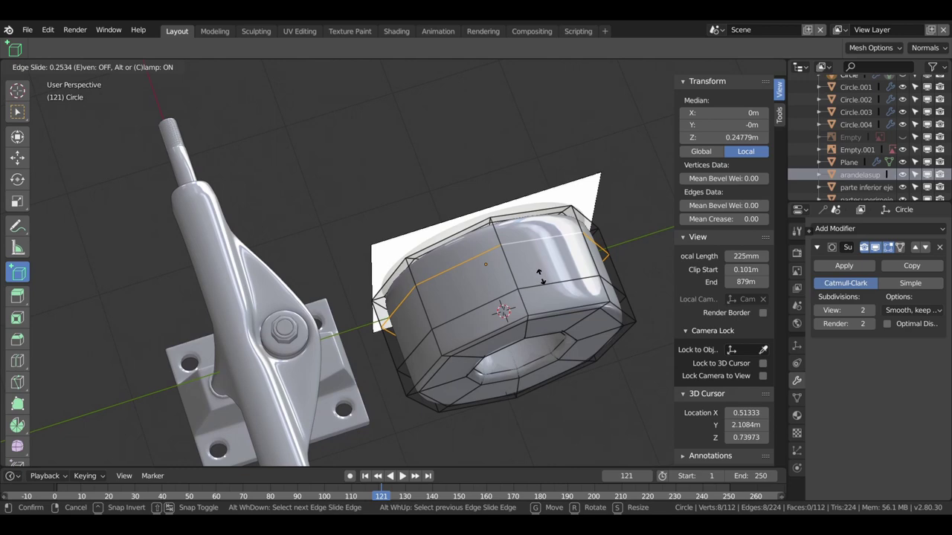
click(544, 283)
- Preview the smoothed wheel beside the truck from the side before editing again
key(Tab)
mouse_move(559, 308)
middle_down()
mouse_move(574, 295)
mouse_move(568, 236)
mouse_move(629, 214)
mouse_move(624, 176)
mouse_move(545, 209)
middle_up()
key(Tab)
scroll(515, 254, up, 2)
mouse_move(515, 253)
middle_down()
mouse_move(387, 266)
mouse_move(457, 202)
mouse_move(363, 267)
middle_up()
key(Tab)
scroll(376, 267, down, 2)
key(Tab)
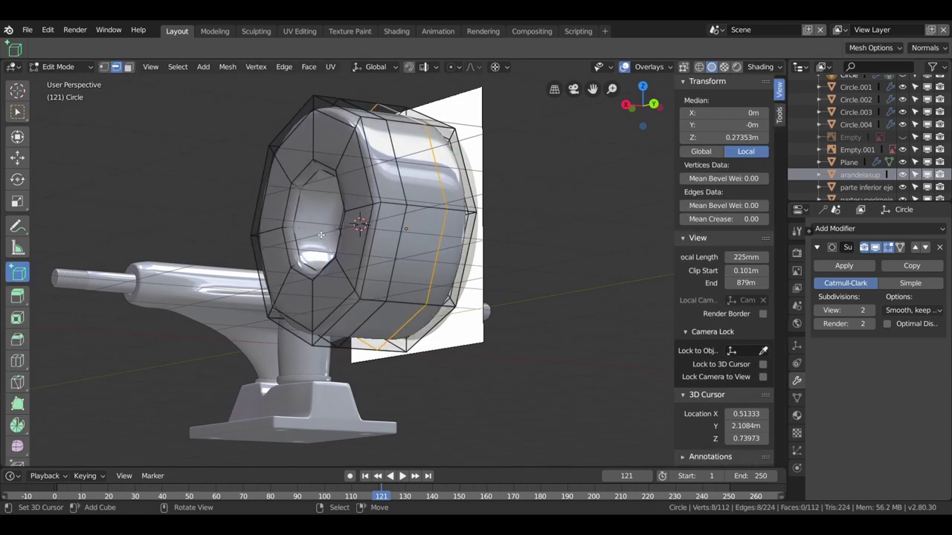
- Add two new loop cuts, one on the wheel and one around the hub face
key(ctrl+r)
click(318, 234)
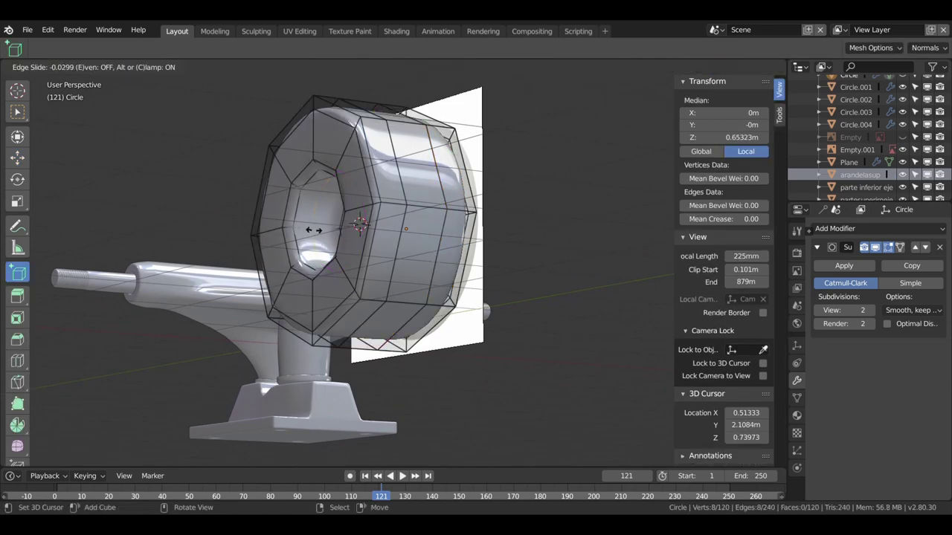
click(307, 230)
mouse_move(311, 230)
middle_down()
mouse_move(452, 214)
mouse_move(577, 182)
middle_up()
key(ctrl+r)
click(565, 180)
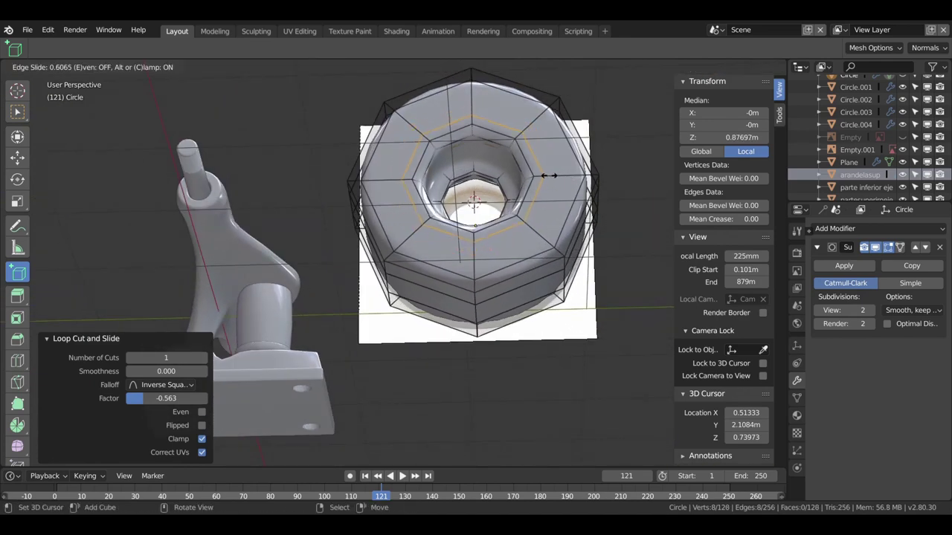
click(545, 178)
key(Tab)
- With the smooth preview hidden, slide the inner hub loop and check the result
mouse_move(545, 190)
middle_down()
mouse_move(585, 255)
mouse_move(631, 249)
mouse_move(629, 227)
mouse_move(610, 211)
mouse_move(576, 226)
mouse_move(559, 257)
mouse_move(569, 269)
mouse_move(640, 265)
mouse_move(631, 247)
mouse_move(590, 274)
middle_up()
key(Tab)
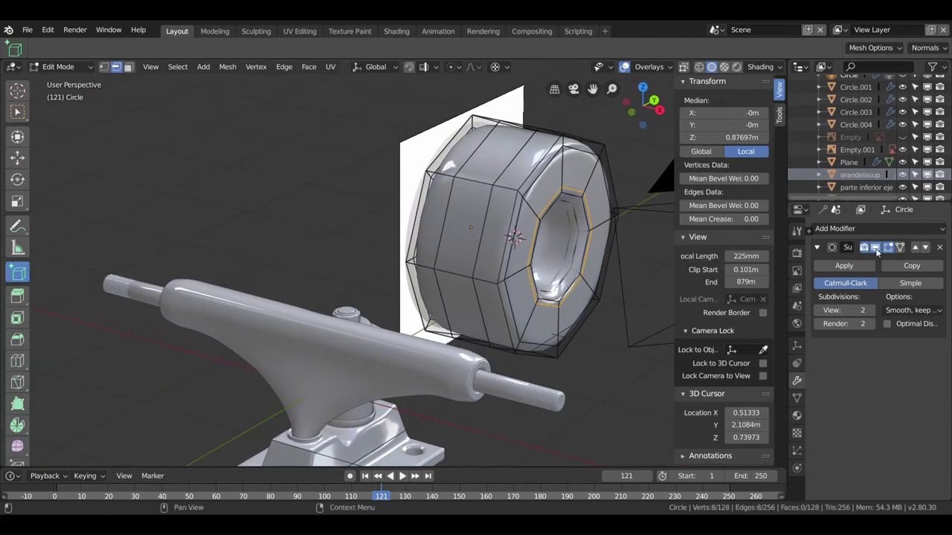
click(875, 247)
key(g)
key(g)
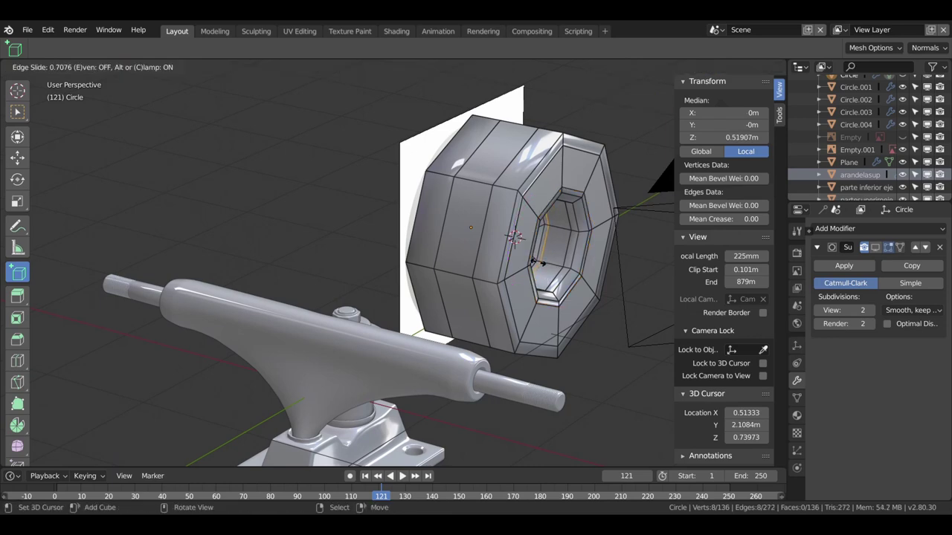
click(541, 263)
key(Tab)
mouse_move(541, 263)
middle_down()
mouse_move(552, 265)
mouse_move(400, 297)
mouse_move(417, 222)
mouse_move(556, 263)
middle_up()
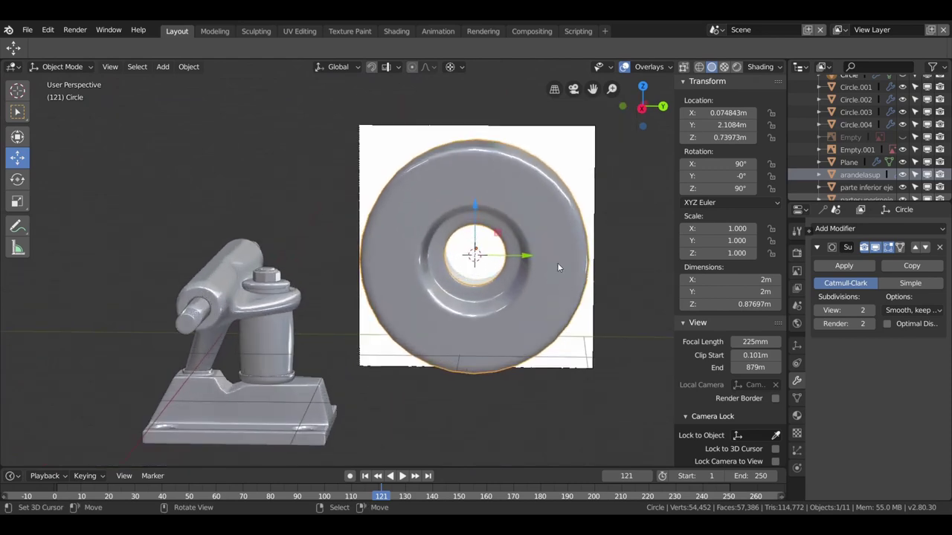
- View the wheel in front (numpad 1) and right (numpad 3) views, then enter Edit Mode
scroll(557, 262, up, 1)
key(KP_1)
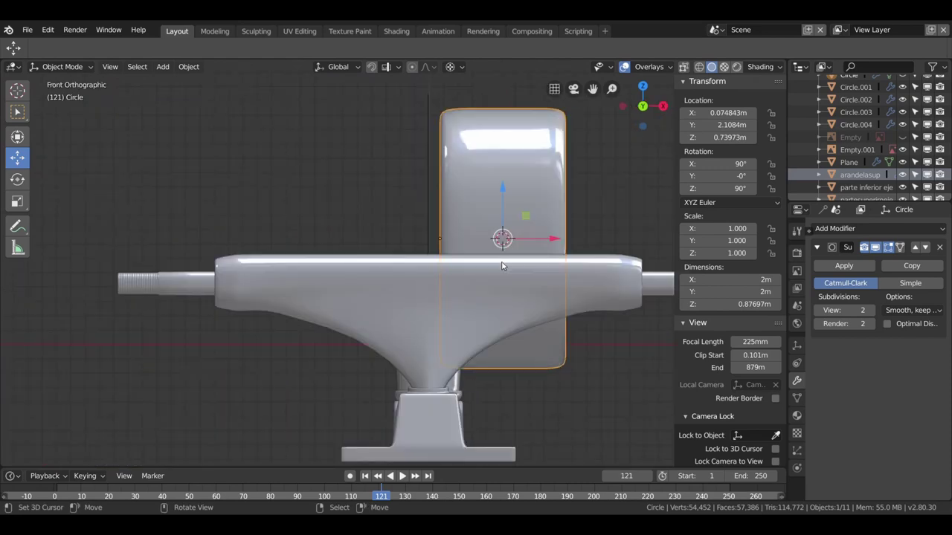
key(KP_3)
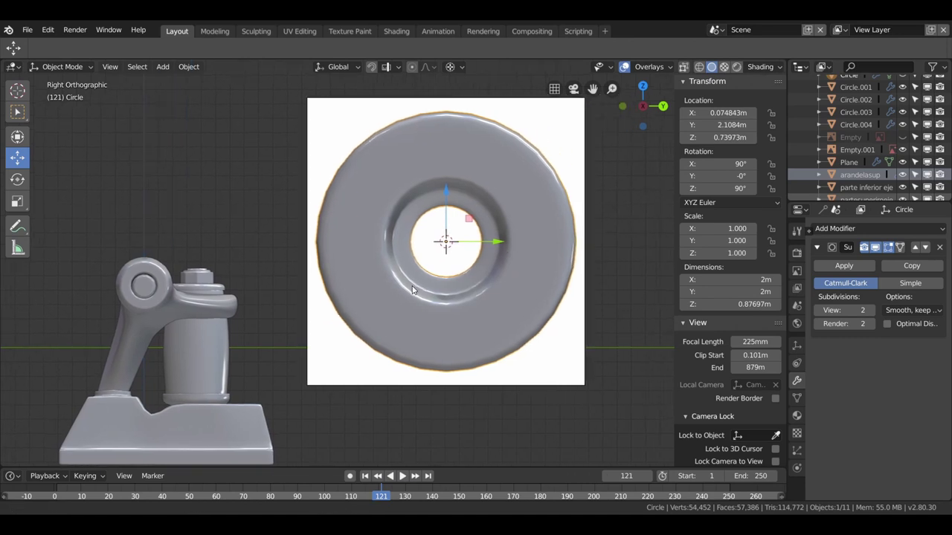
scroll(468, 287, down, 3)
mouse_move(469, 288)
middle_down()
mouse_move(396, 289)
mouse_move(480, 292)
middle_up()
key(Tab)
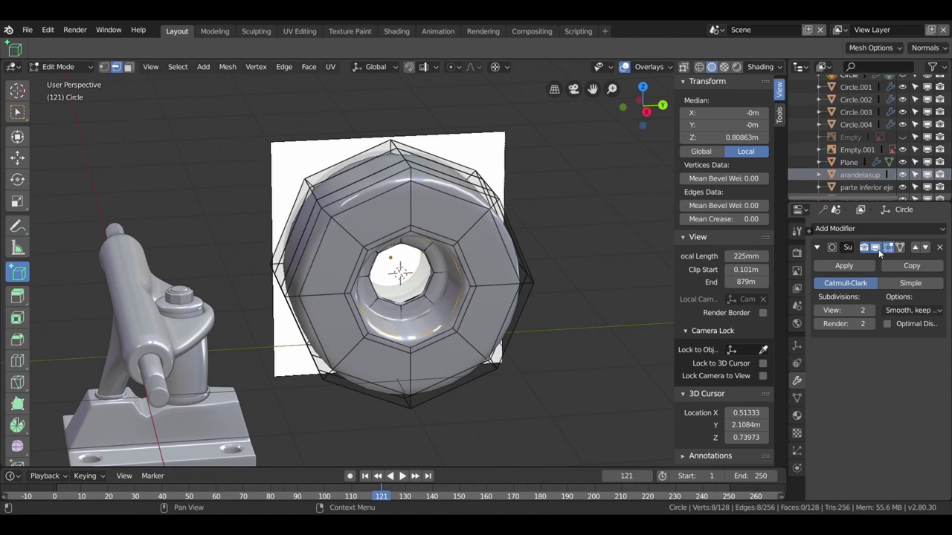
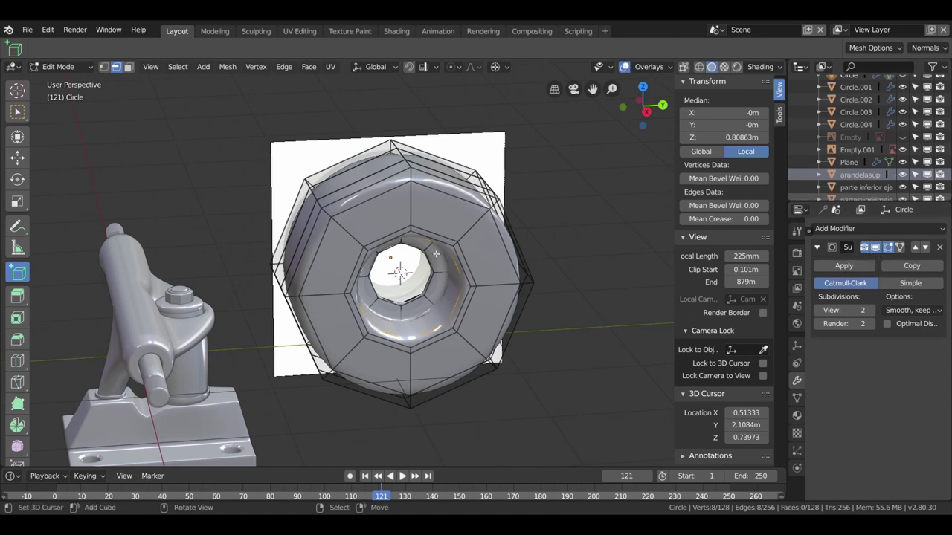
- Enable On Cage for the Subdivision modifier, zoom into the washer's hole, and switch to Face select
click(864, 247)
scroll(425, 264, up, 3)
middle_drag(425, 264, 510, 253)
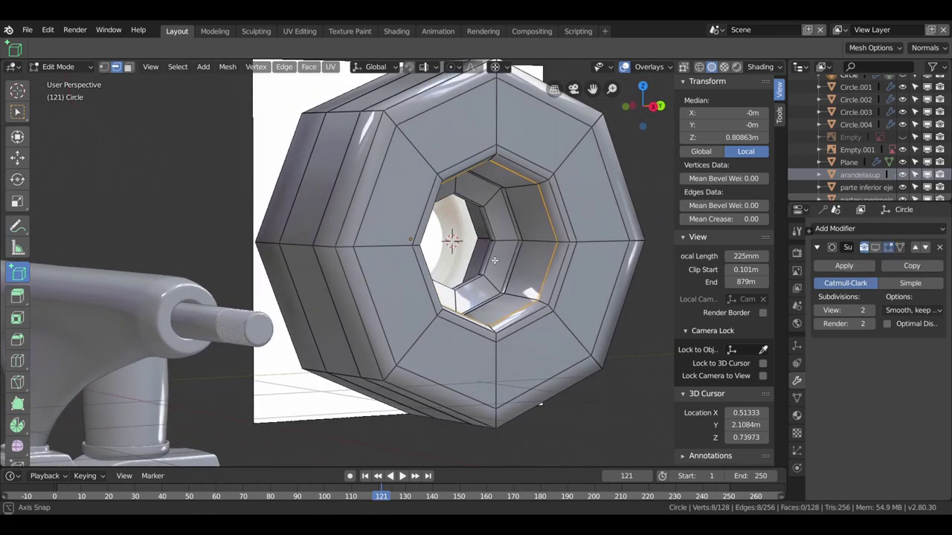
scroll(510, 254, up, 2)
click(571, 243)
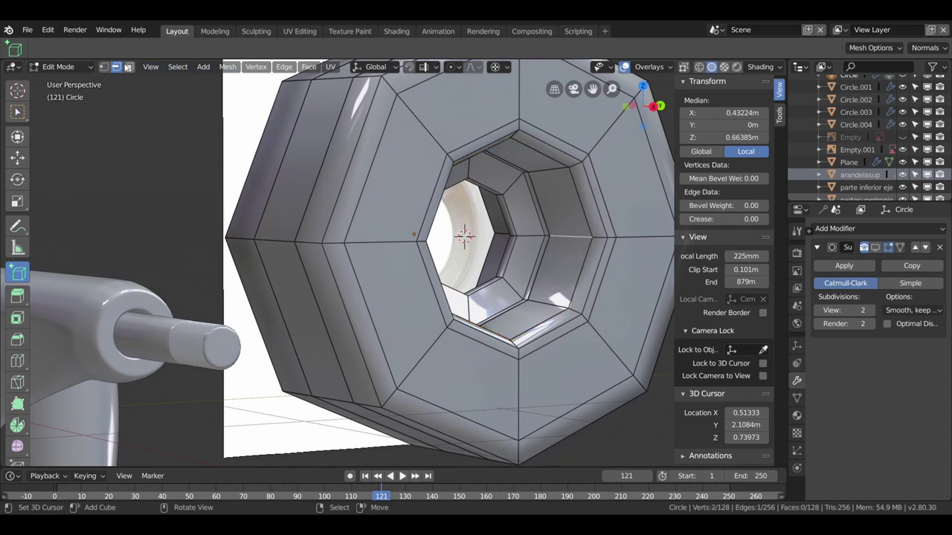
click(128, 67)
- Try Alt-selecting face loops inside the octagonal hole from several orbit angles
alt+click(580, 238)
mouse_move(579, 238)
middle_down()
mouse_move(545, 237)
mouse_move(556, 212)
middle_up()
alt+click(534, 185)
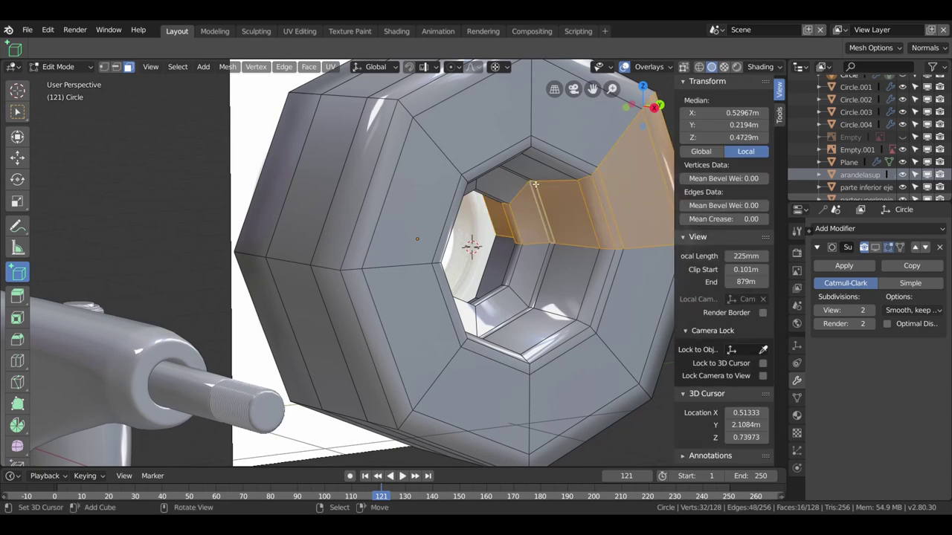
alt+shift+click(534, 184)
alt+shift+click(533, 184)
alt+shift+click(533, 184)
alt+shift+click(534, 184)
middle_drag(534, 184, 539, 148)
click(538, 148)
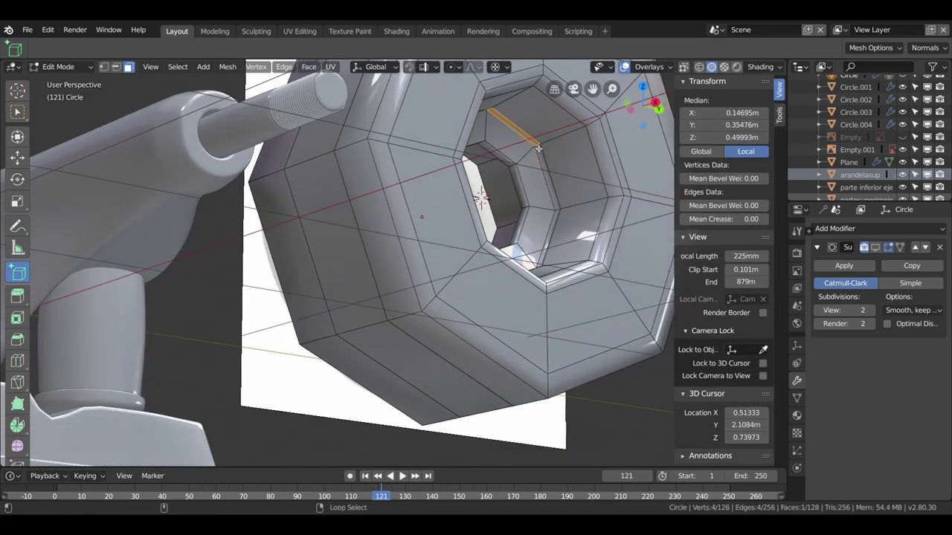
ctrl+alt+click(538, 148)
ctrl+alt+shift+click(539, 148)
ctrl+alt+shift+click(538, 148)
- Zoom in on the hole and select the complete face ring lining its inside
scroll(537, 146, up, 2)
scroll(536, 145, up, 1)
shift+middle_drag(536, 145, 449, 200)
click(466, 174)
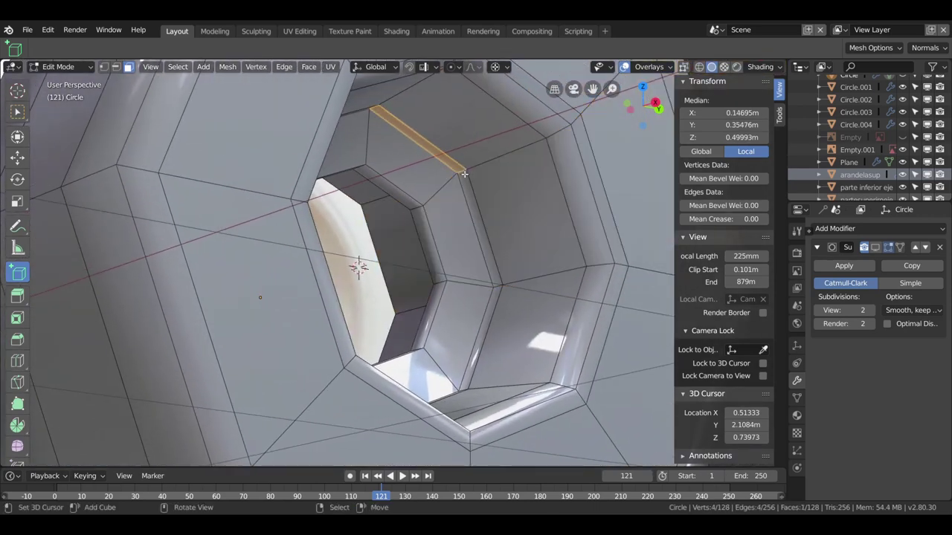
alt+click(465, 174)
ctrl+alt+click(450, 184)
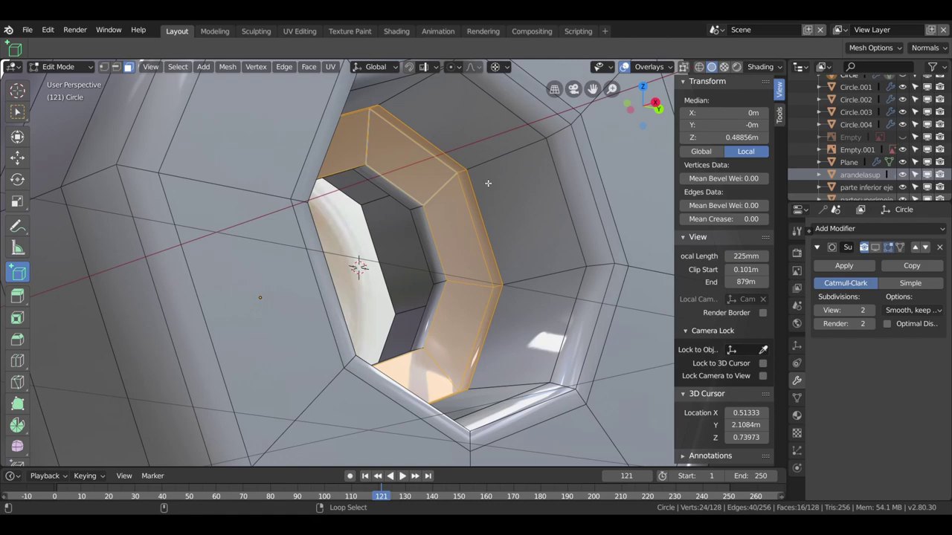
alt+shift+click(505, 164)
scroll(476, 223, down, 4)
mouse_move(446, 238)
middle_down()
mouse_move(470, 253)
mouse_move(459, 227)
mouse_move(489, 291)
middle_up()
- Duplicate the inner hole faces in place and separate them into a new object
scroll(476, 253, down, 2)
key(shift+d)
key(Escape)
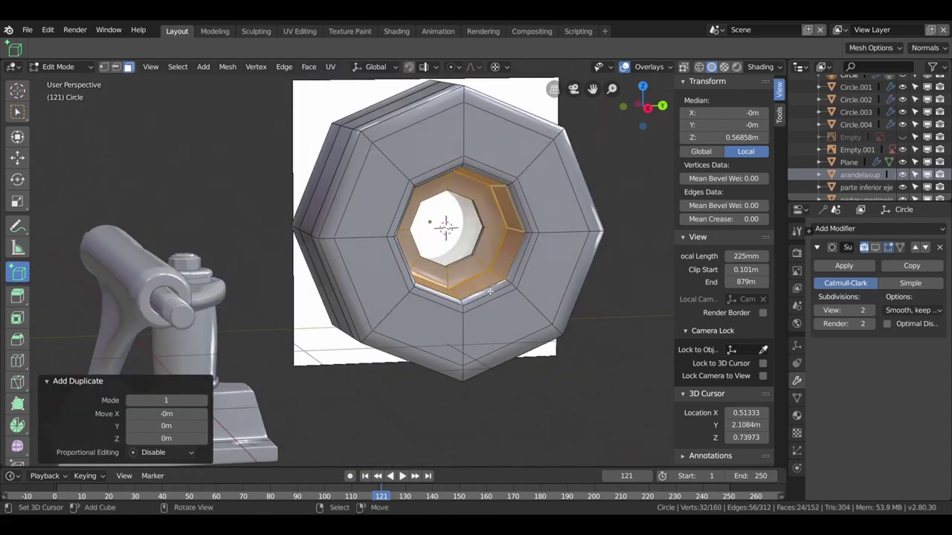
key(p)
click(489, 291)
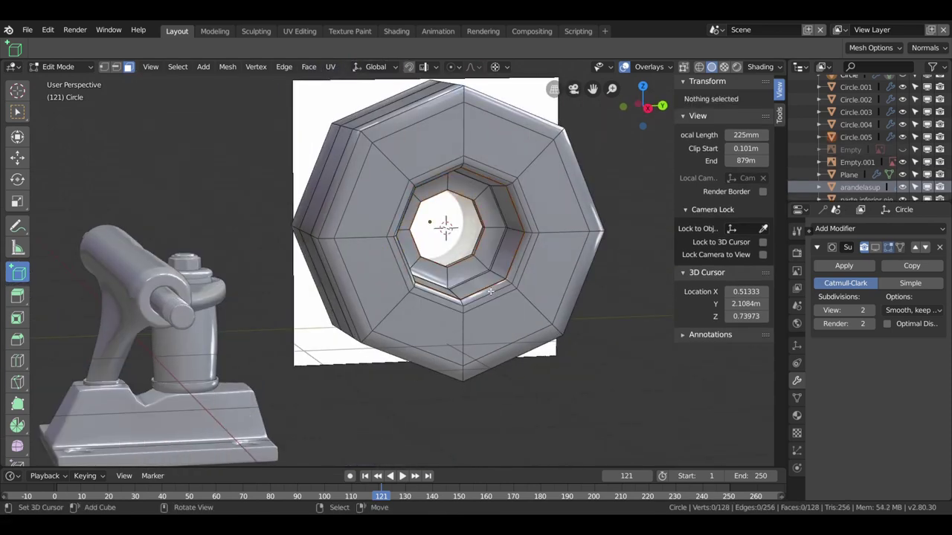
- Select the new Circle.005 to check its geometry, then reselect the outer washer Circle
key(Tab)
click(508, 240)
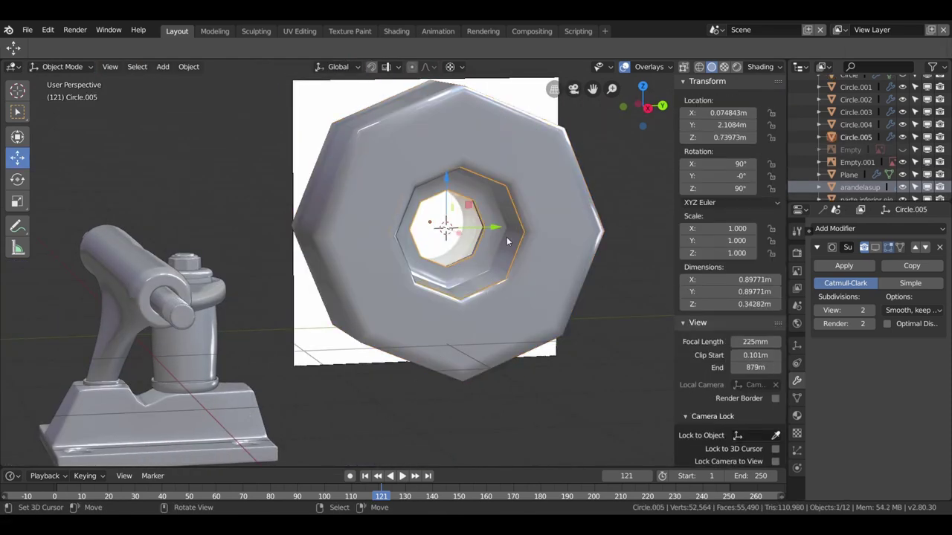
key(Tab)
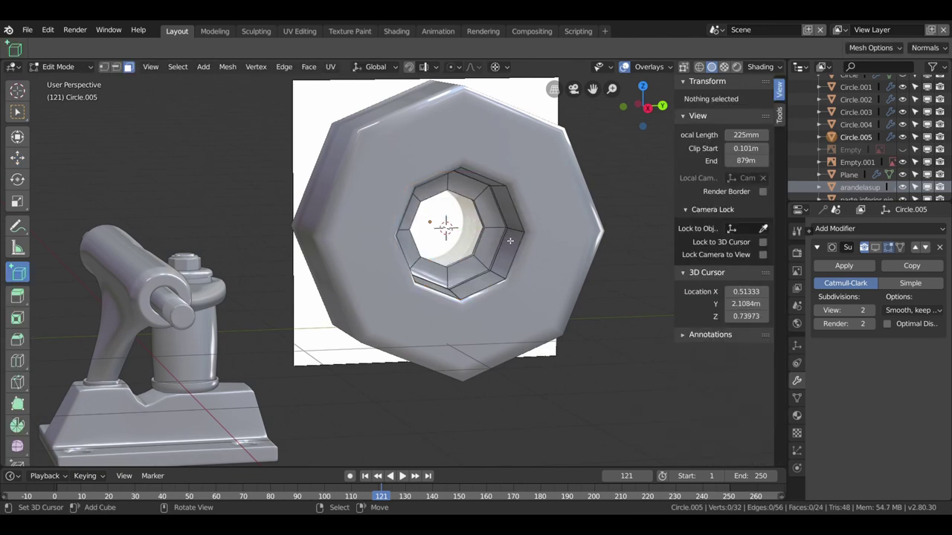
key(a)
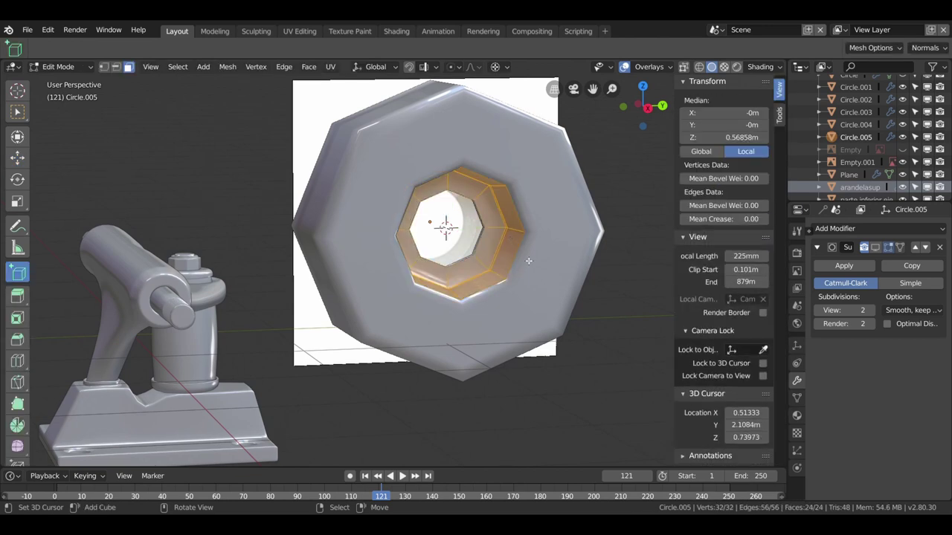
scroll(526, 258, down, 2)
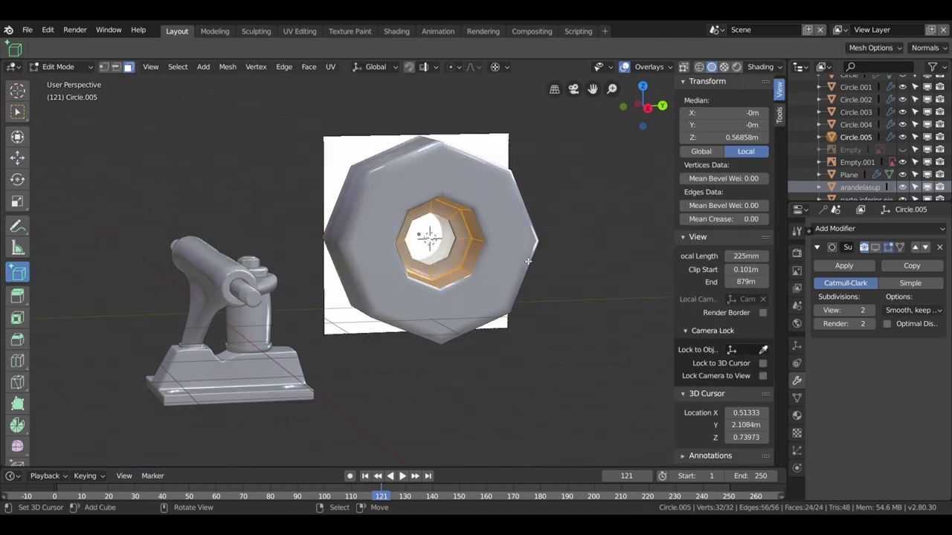
key(Tab)
click(503, 210)
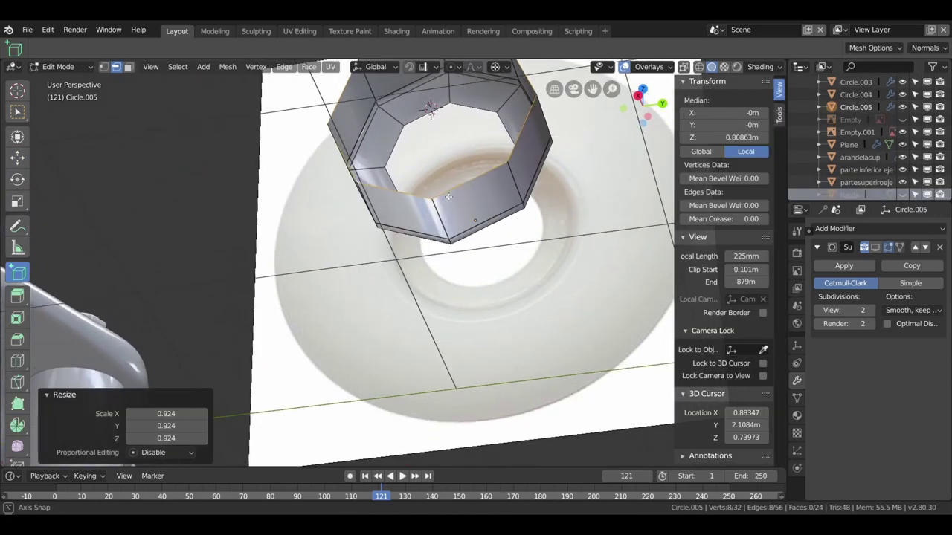
- In Right Orthographic view, select the hub's edge loop and snap the 3D cursor to it
middle_drag(448, 196, 460, 242)
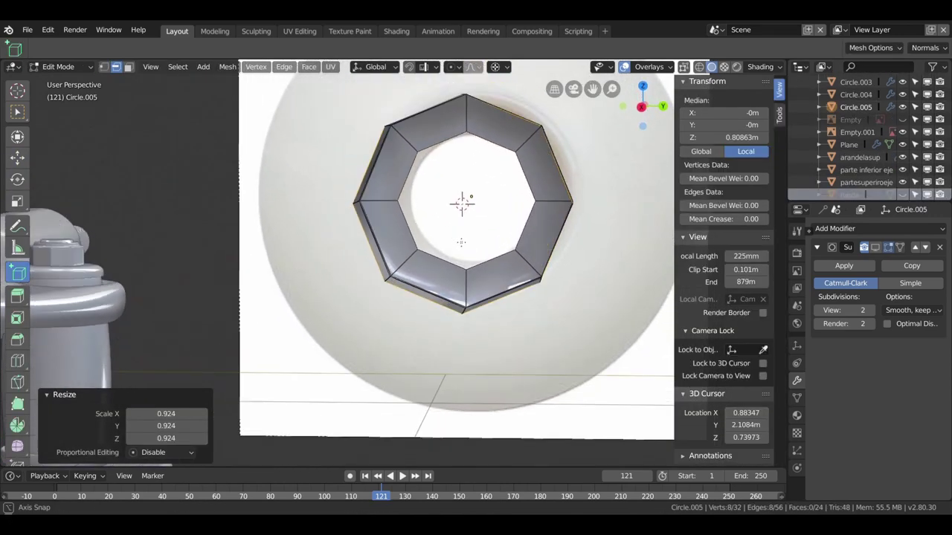
key(KP_1)
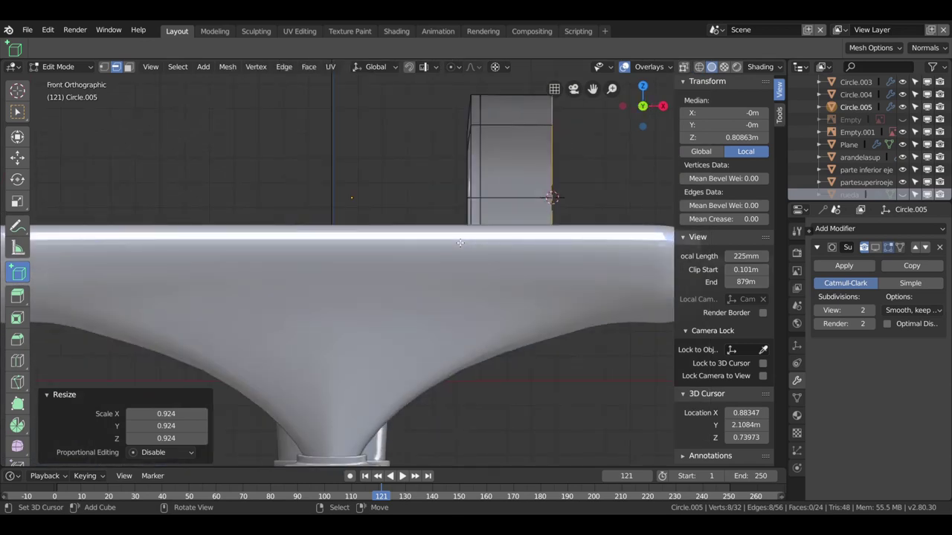
key(KP_3)
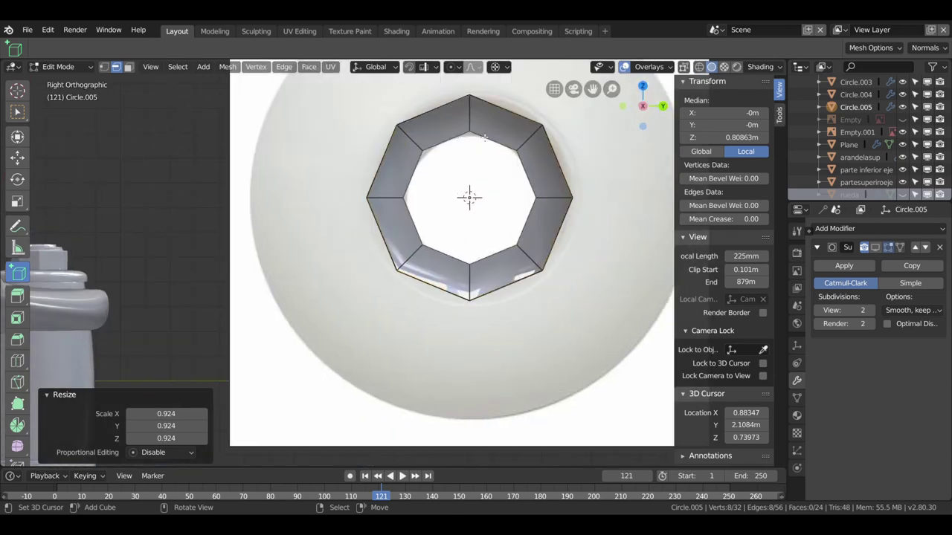
alt+click(485, 139)
alt+click(485, 139)
key(shift+s)
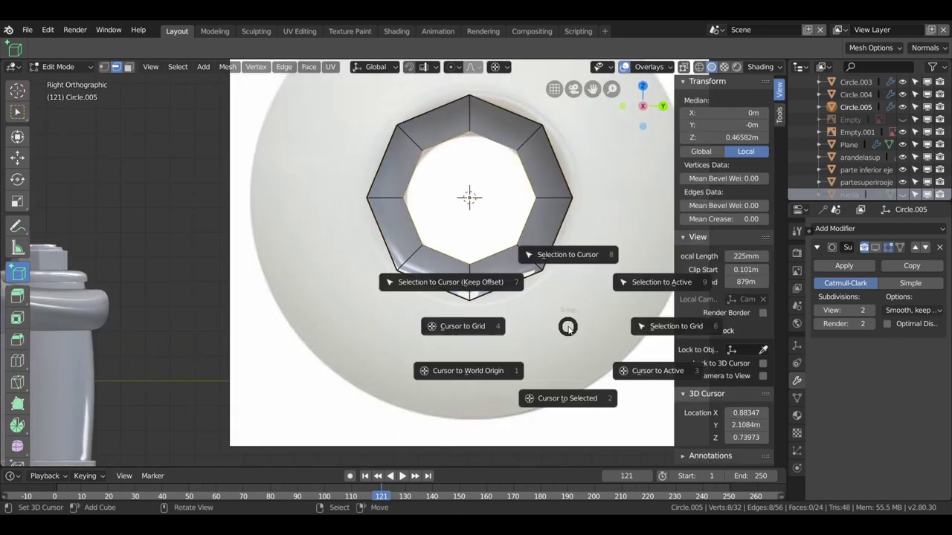
click(564, 402)
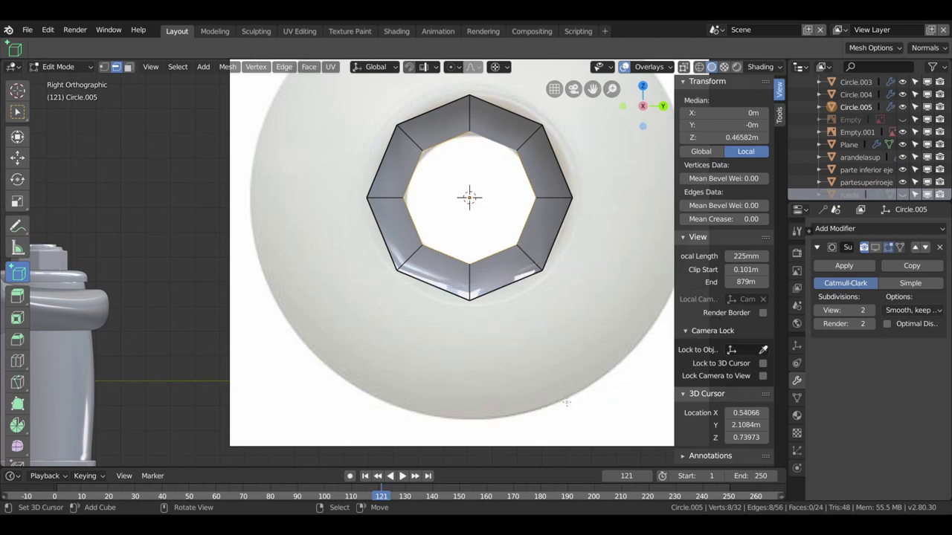
- Extrude the loop and scale it inward to 0.619, then select the hub's outer edge loop
key(e)
key(s)
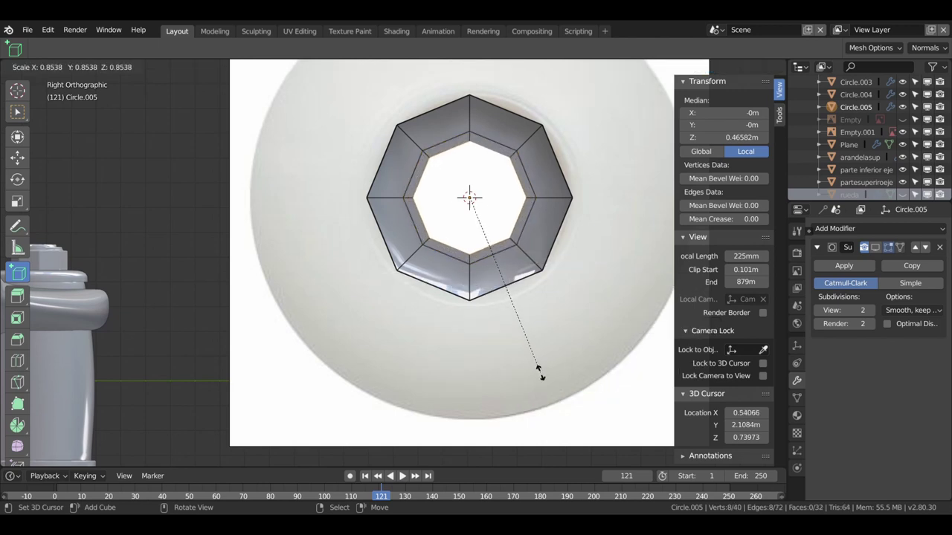
click(532, 316)
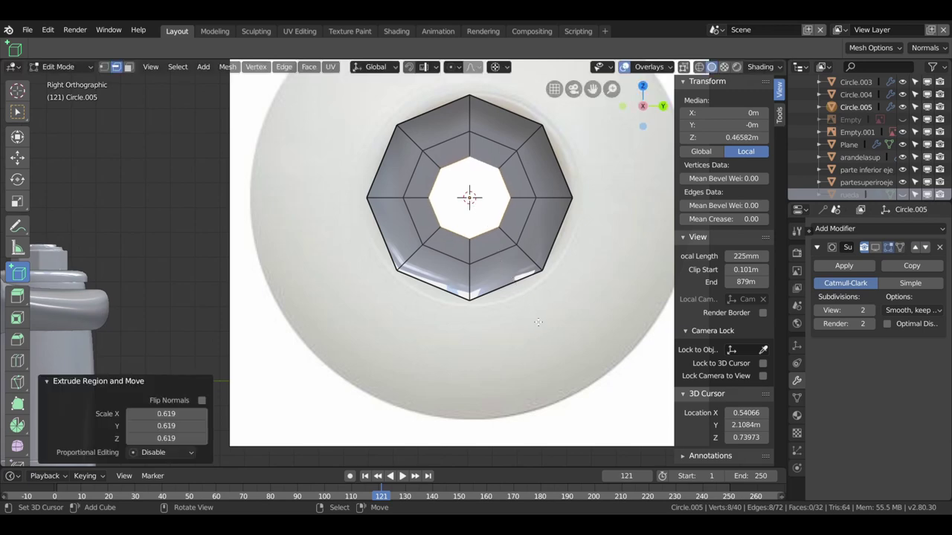
scroll(535, 224, down, 1)
mouse_move(496, 200)
middle_down()
mouse_move(525, 214)
mouse_move(72, 299)
middle_up()
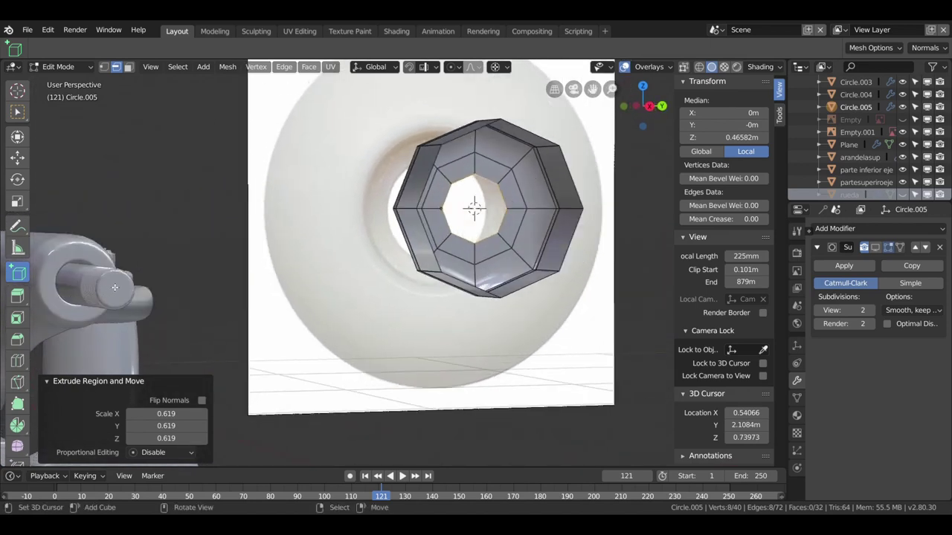
middle_drag(534, 237, 497, 174)
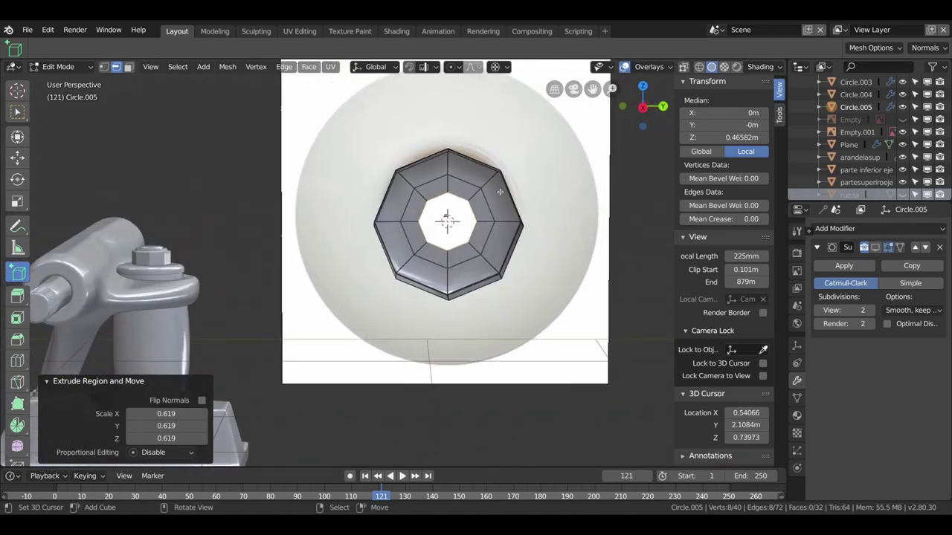
click(496, 174)
mouse_move(497, 190)
middle_down()
mouse_move(533, 272)
mouse_move(485, 152)
middle_up()
alt+click(538, 272)
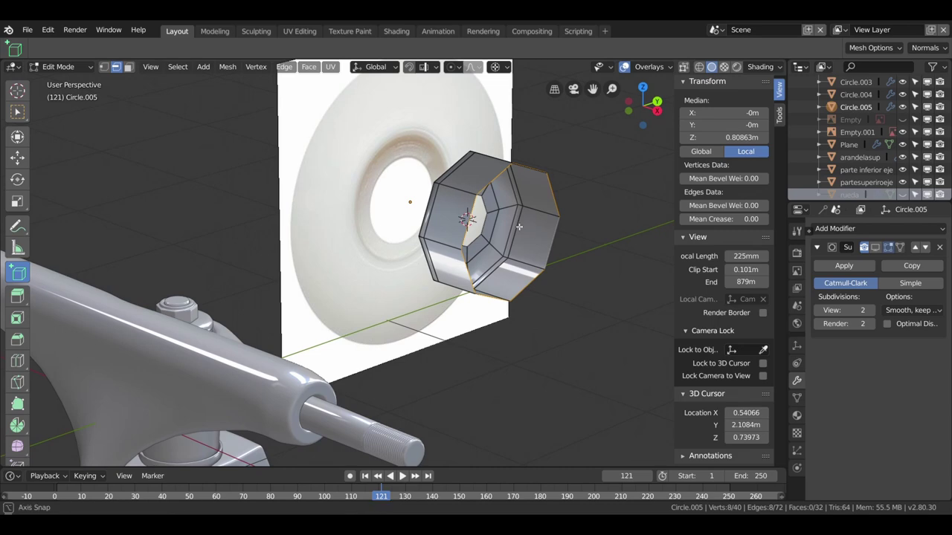
- In Right Orthographic view, extrude the outer edge loop and scale it inward
key(KP_3)
key(KP_1)
key(KP_3)
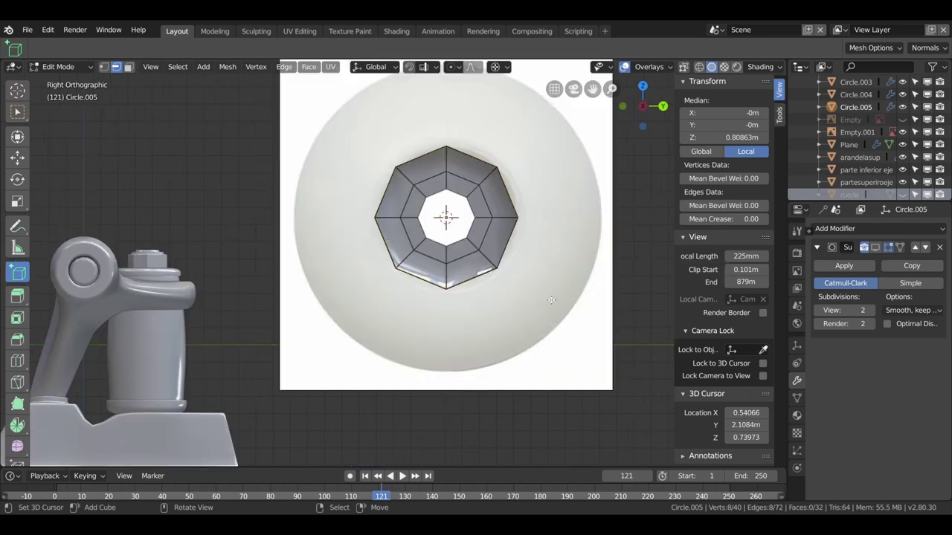
key(e)
key(s)
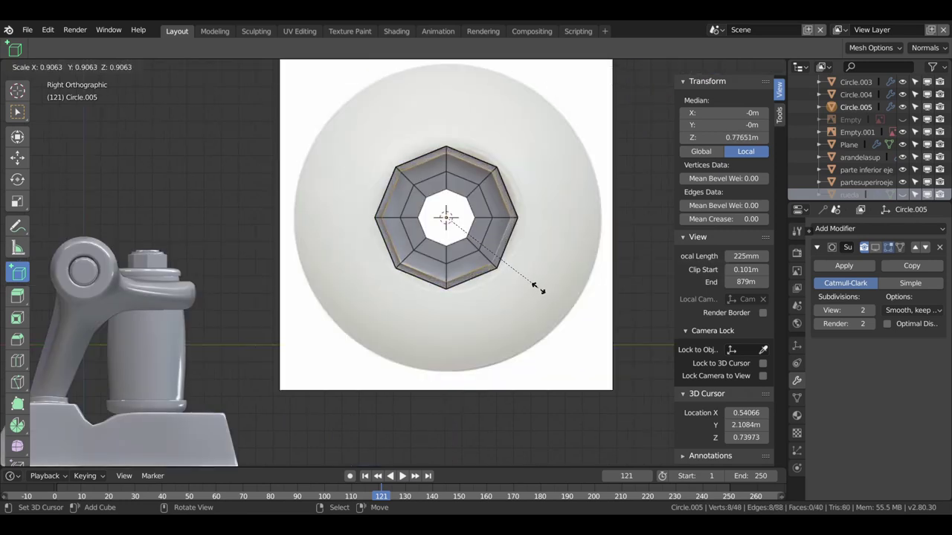
click(535, 288)
- Extrude and scale inward twice more, including a ring at 0.720 scale
key(e)
key(s)
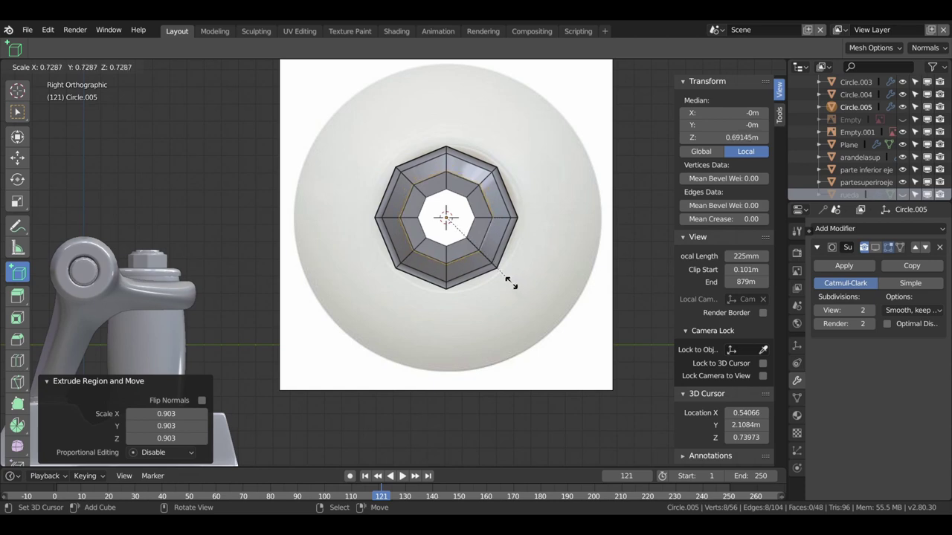
click(510, 282)
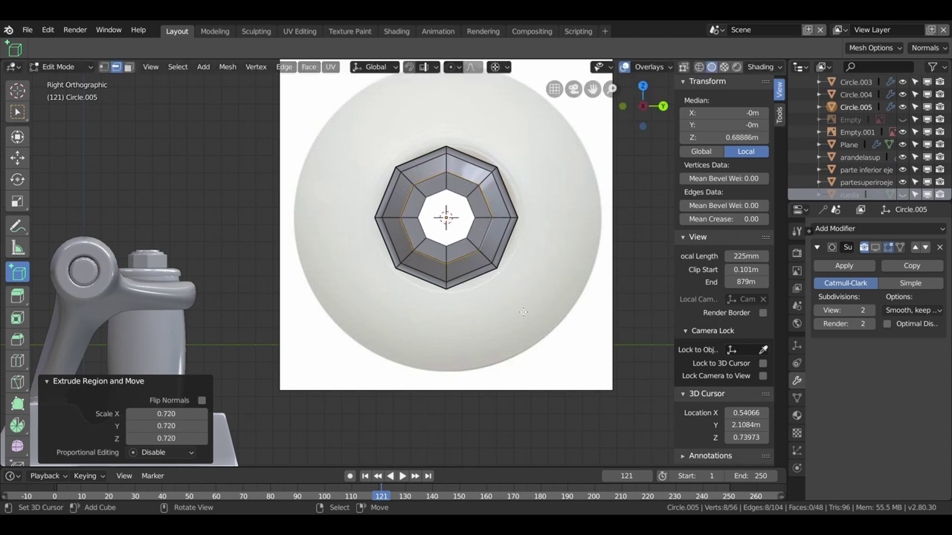
key(e)
key(s)
click(496, 276)
middle_drag(496, 276, 565, 245)
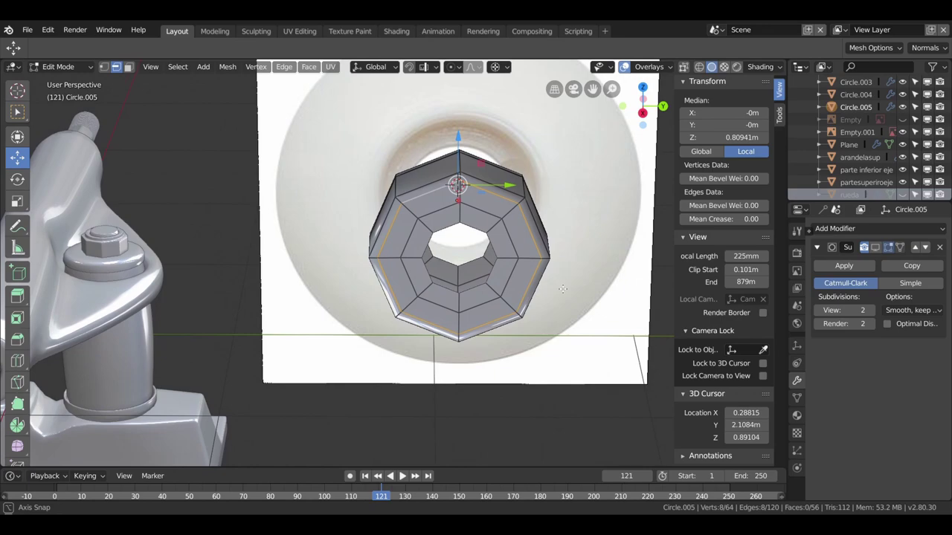
mouse_move(565, 223)
middle_down()
mouse_move(514, 183)
mouse_move(406, 192)
middle_up()
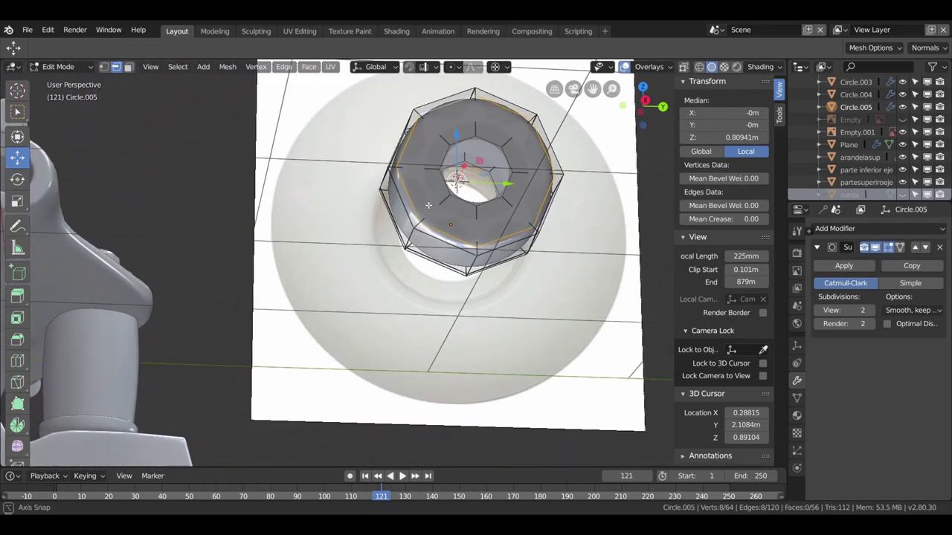
scroll(405, 193, up, 1)
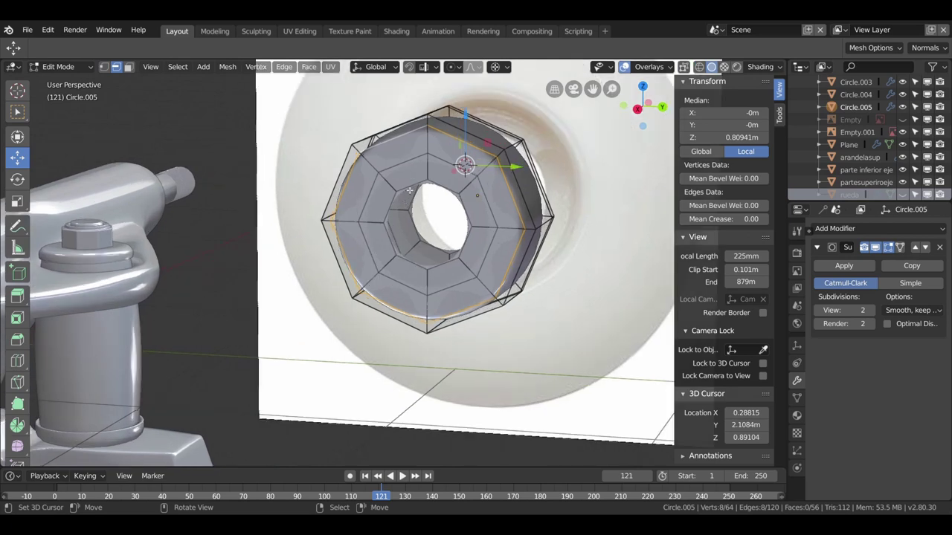
- Select the hub's 8-face ring and add a loop cut through it
click(433, 144)
click(127, 67)
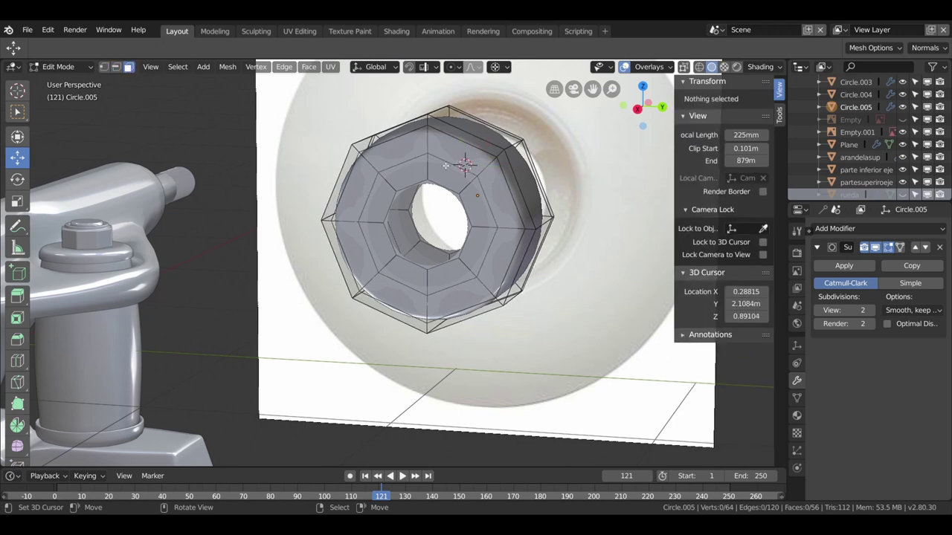
alt+click(434, 146)
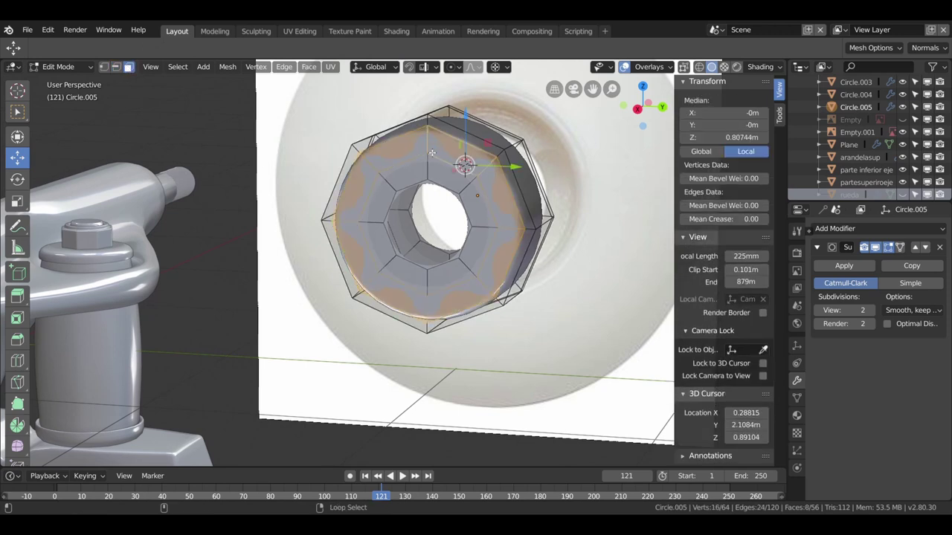
key(ctrl+r)
click(428, 169)
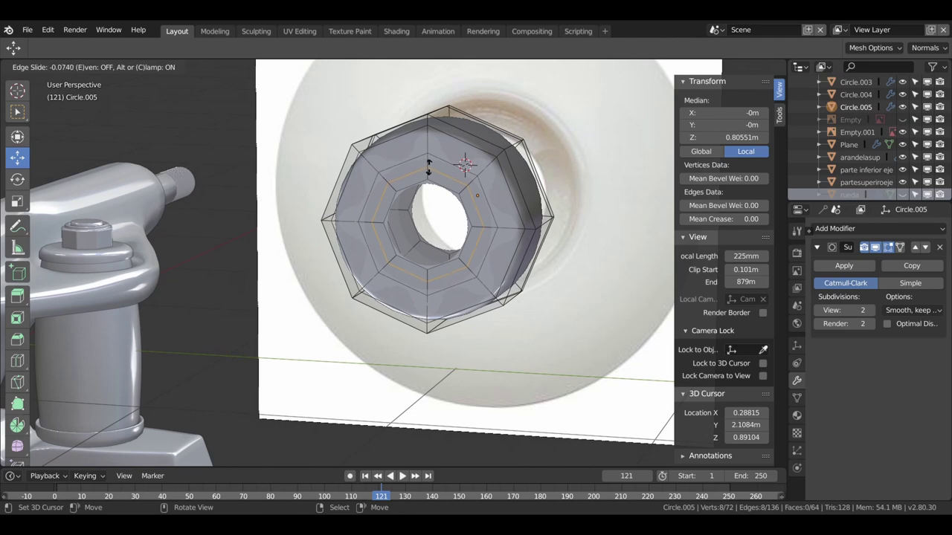
click(429, 170)
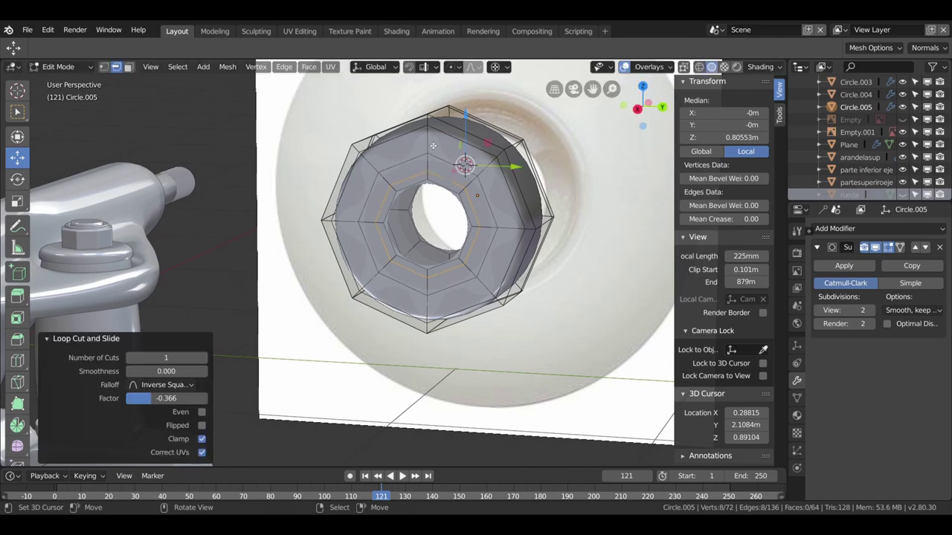
- Add a second loop cut around the hub ring, sliding it to 0.514
click(128, 66)
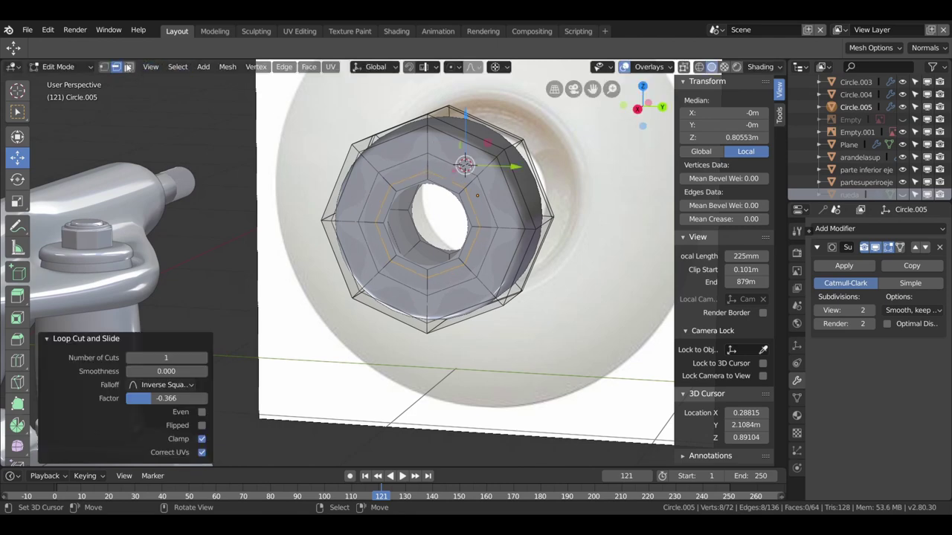
click(433, 146)
alt+click(435, 167)
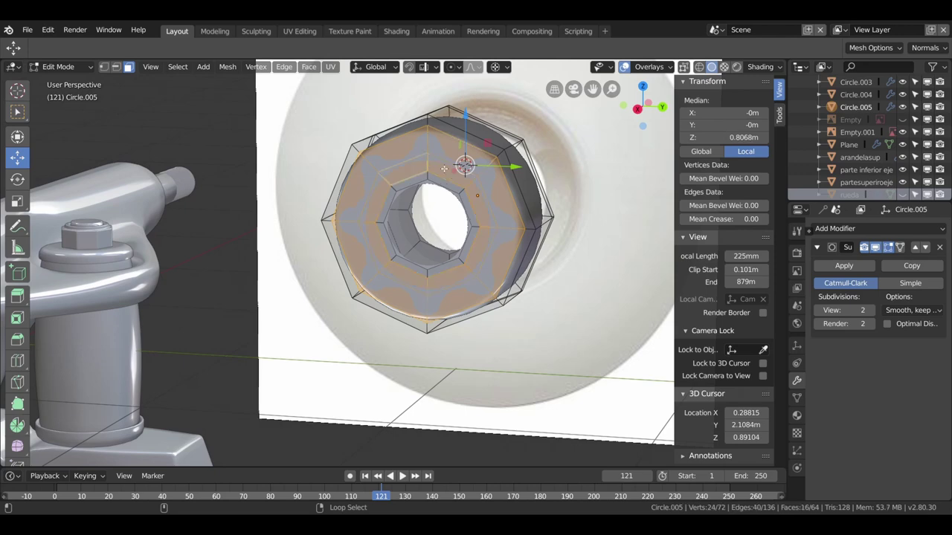
key(alt+a)
mouse_move(435, 167)
middle_down()
mouse_move(331, 245)
mouse_move(305, 216)
middle_up()
key(ctrl+r)
click(307, 149)
click(310, 153)
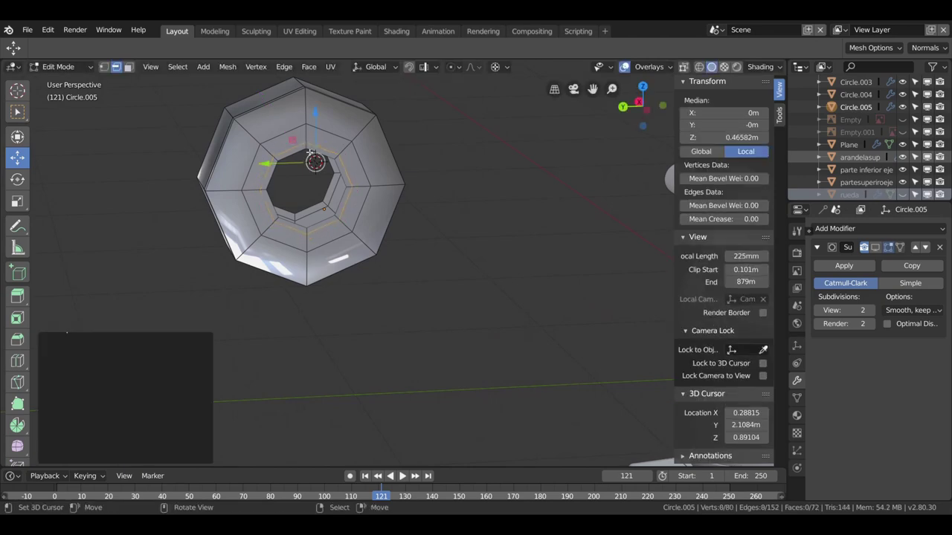
key(g)
key(g)
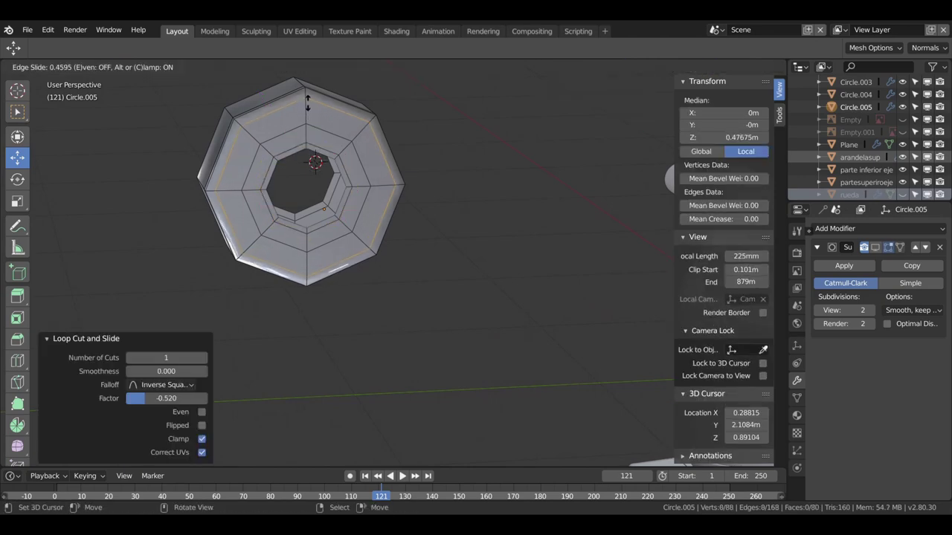
click(307, 104)
- Cancel an accidental move and select the hub's inner edge loop
mouse_move(312, 109)
middle_down()
mouse_move(499, 122)
mouse_move(378, 165)
middle_up()
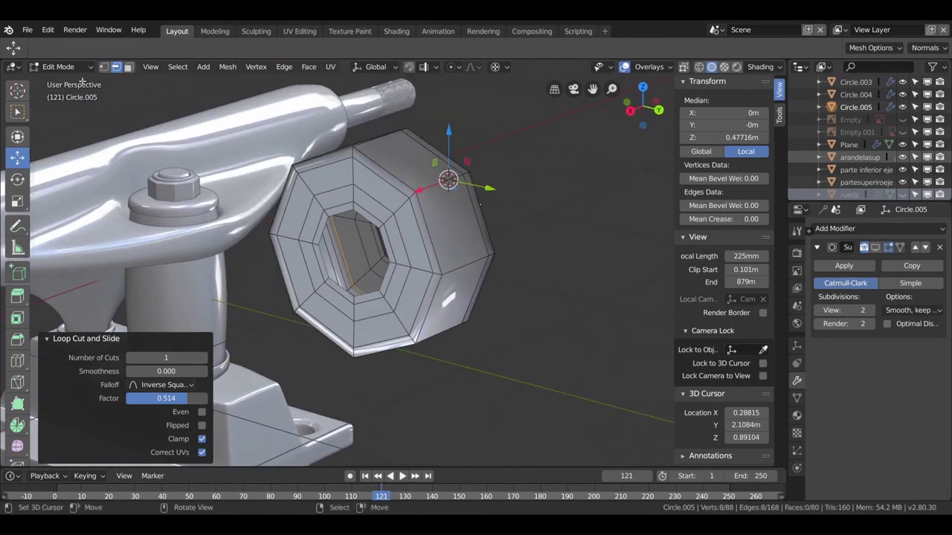
key(g)
right_click(390, 203)
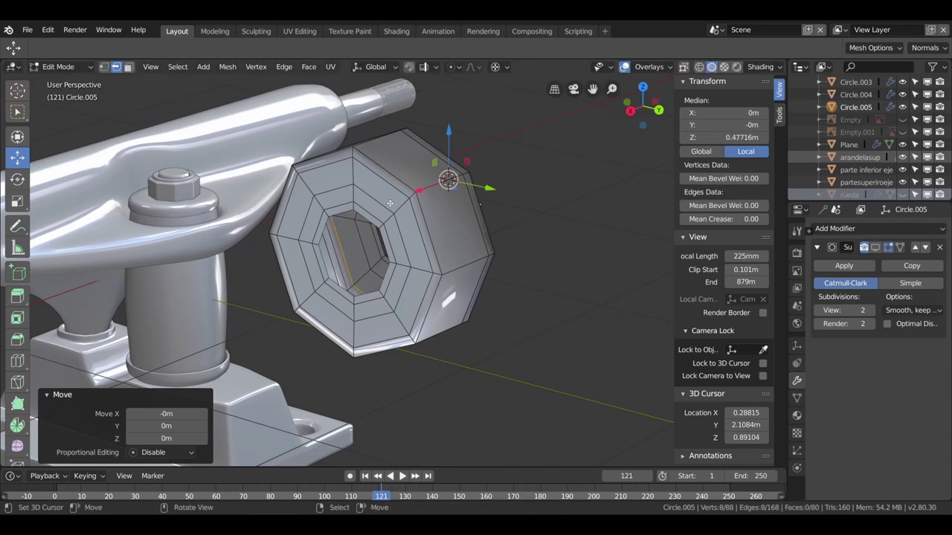
click(386, 205)
- Dissolve the hub's inner edge loop
key(alt+a)
alt+right_click(409, 225)
key(x)
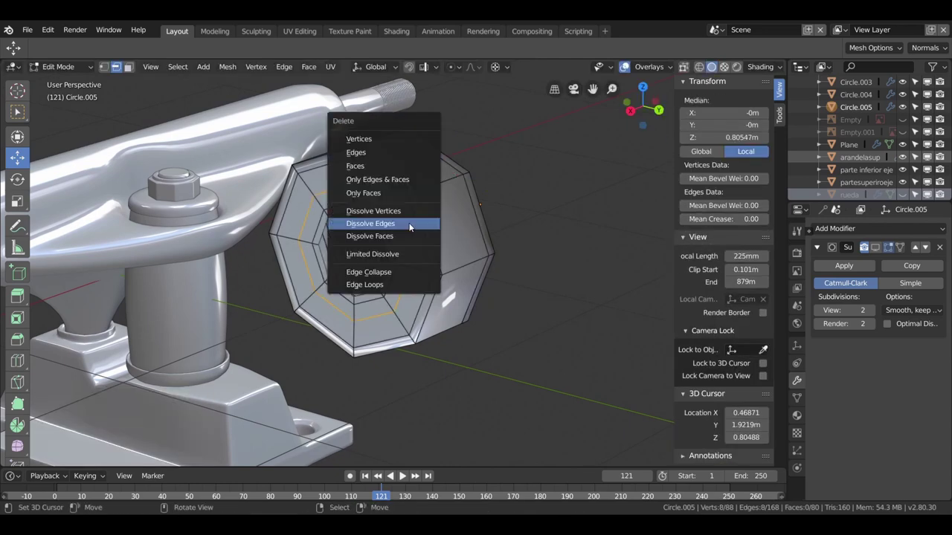
click(401, 223)
mouse_move(401, 223)
middle_down()
mouse_move(334, 191)
mouse_move(239, 208)
mouse_move(444, 229)
mouse_move(535, 270)
mouse_move(569, 265)
mouse_move(547, 274)
middle_up()
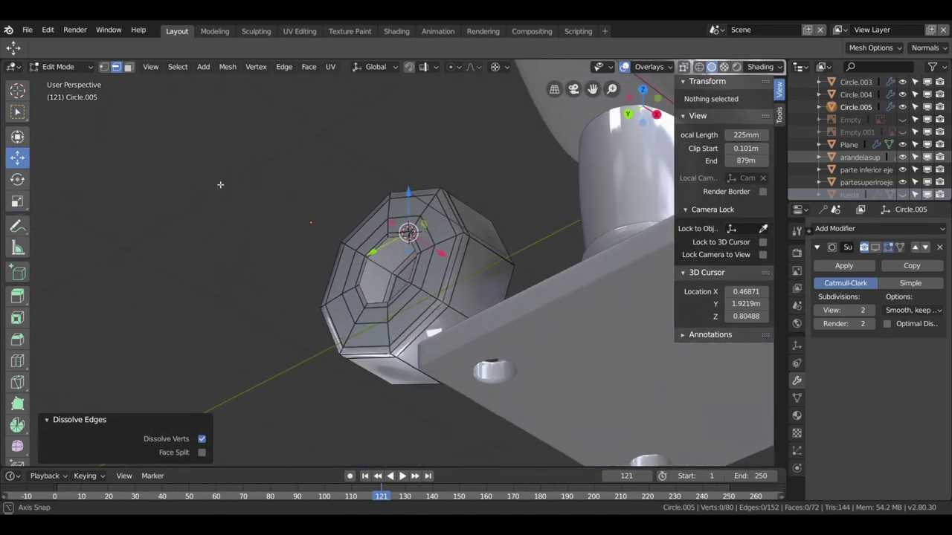
- Extrude the hub's outer face loop, scaling it along X and then again along X to 0.966
key(3)
alt+click(444, 230)
key(e)
key(s)
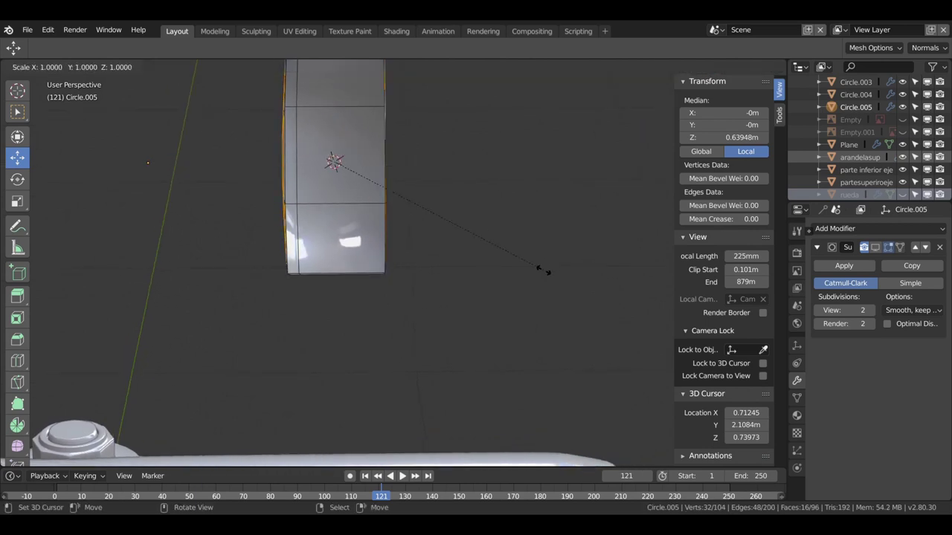
key(x)
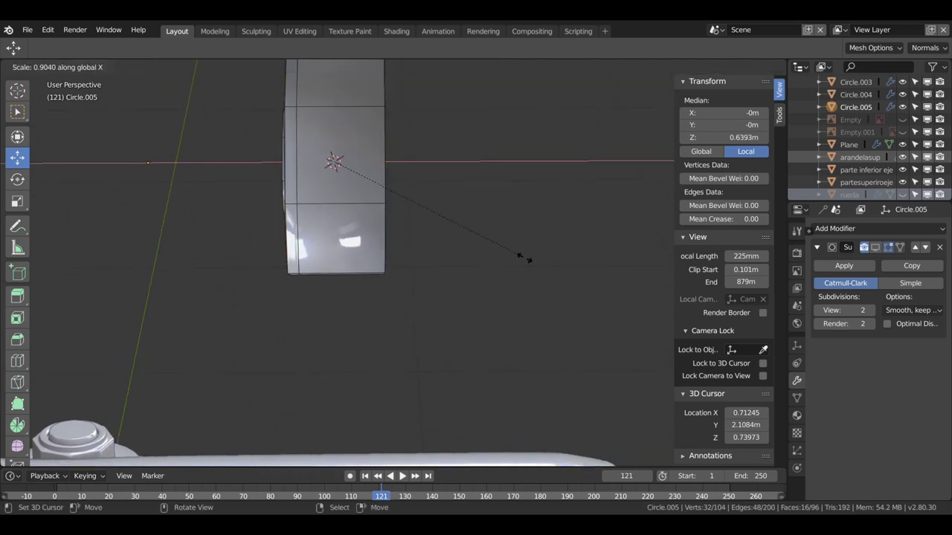
click(520, 257)
mouse_move(521, 257)
middle_down()
mouse_move(497, 219)
mouse_move(530, 256)
middle_up()
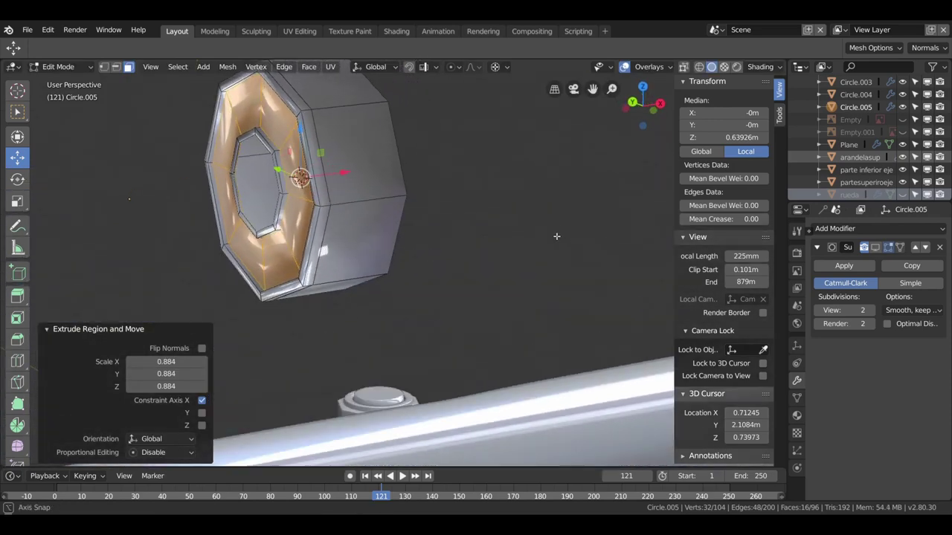
key(s)
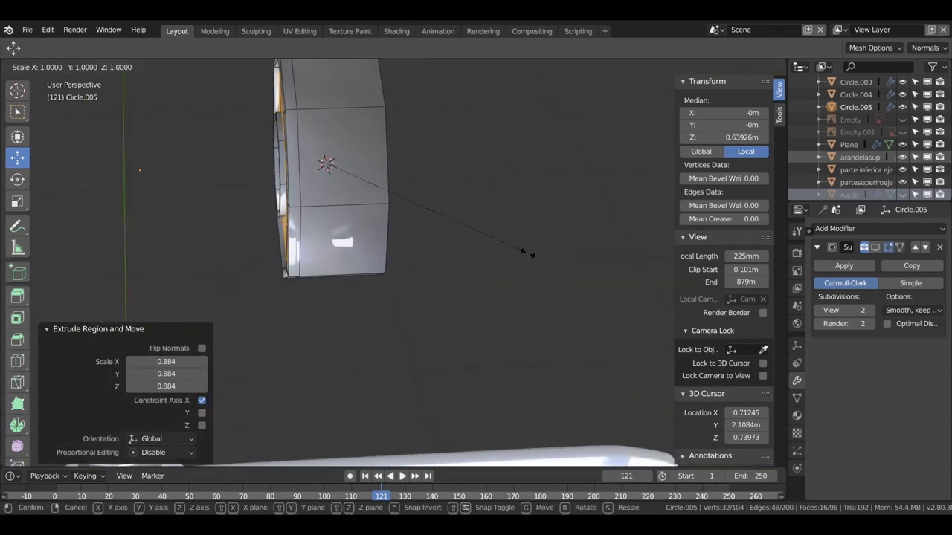
key(x)
click(522, 249)
middle_drag(522, 249, 330, 194)
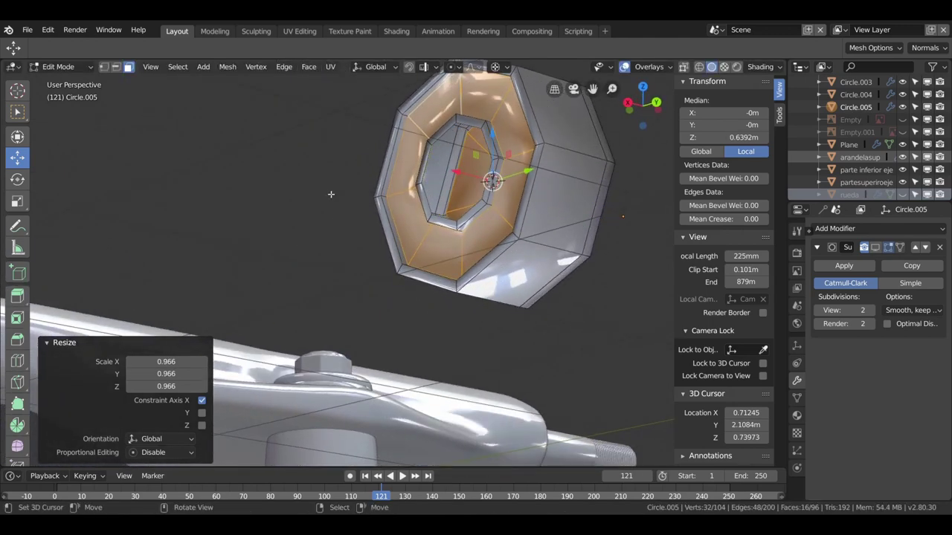
- Return to Object Mode and display the wheel smoothly subdivided
key(Tab)
middle_drag(388, 188, 437, 190)
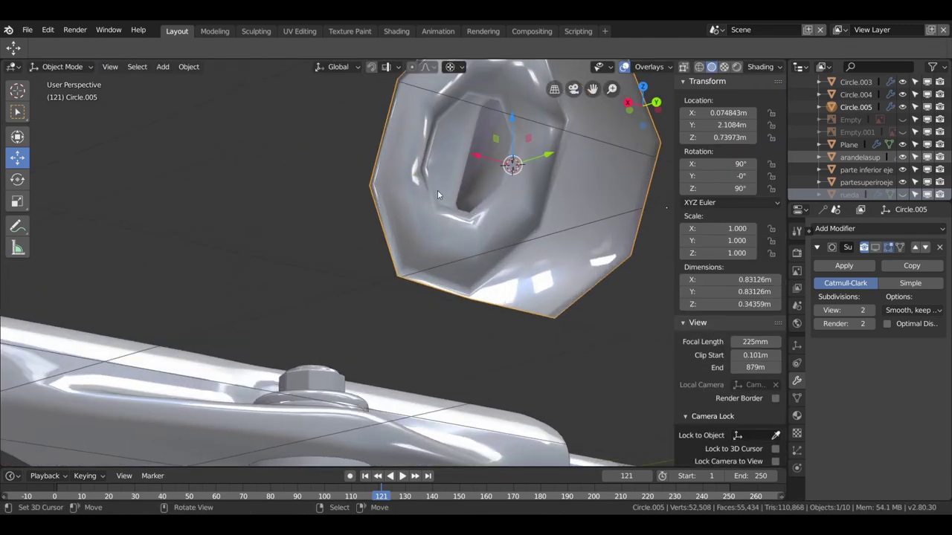
click(875, 246)
mouse_move(447, 170)
middle_down()
mouse_move(372, 215)
mouse_move(482, 226)
mouse_move(423, 236)
mouse_move(382, 204)
mouse_move(393, 156)
mouse_move(378, 183)
mouse_move(359, 169)
middle_up()
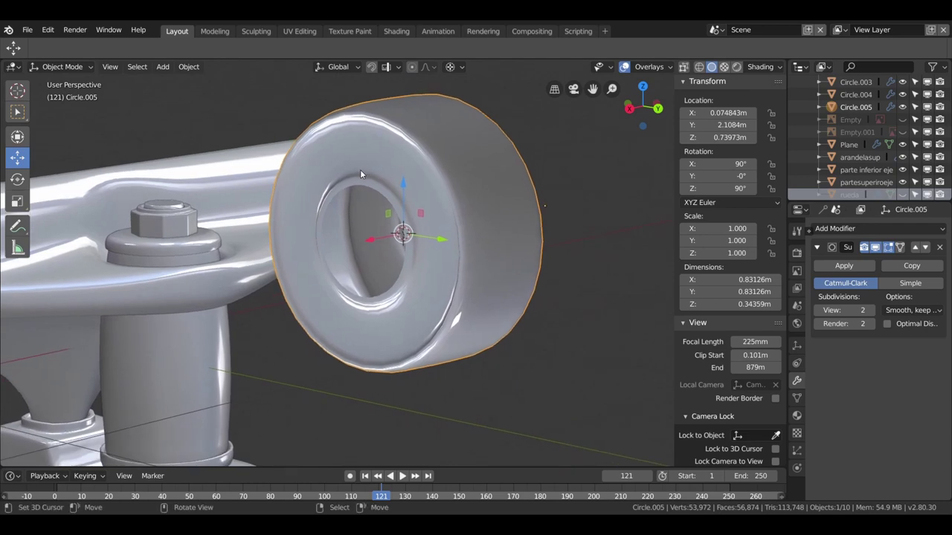
key(Tab)
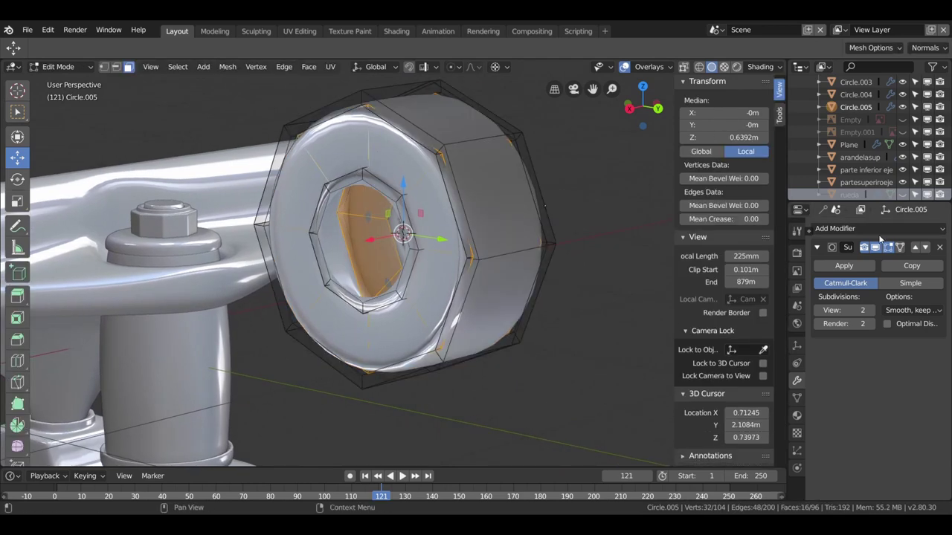
- Show edits on the cage and add loop cuts at 0.827 on the outer ring and -0.791 on the inner ring
click(888, 247)
key(ctrl+r)
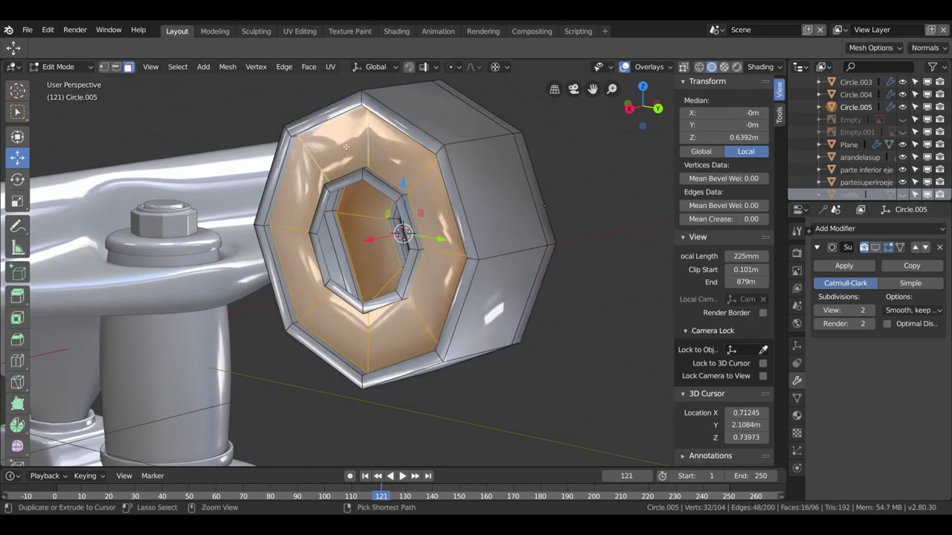
click(305, 143)
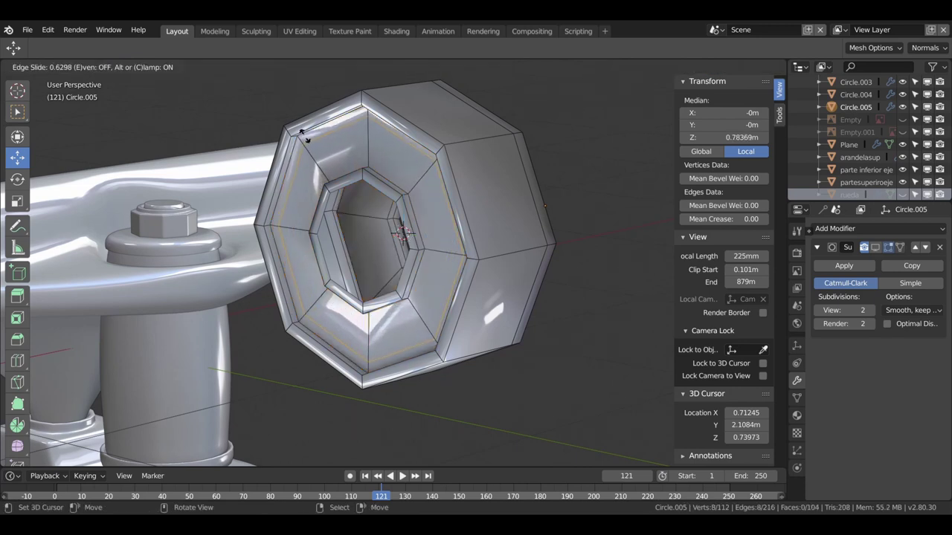
click(304, 134)
key(ctrl+r)
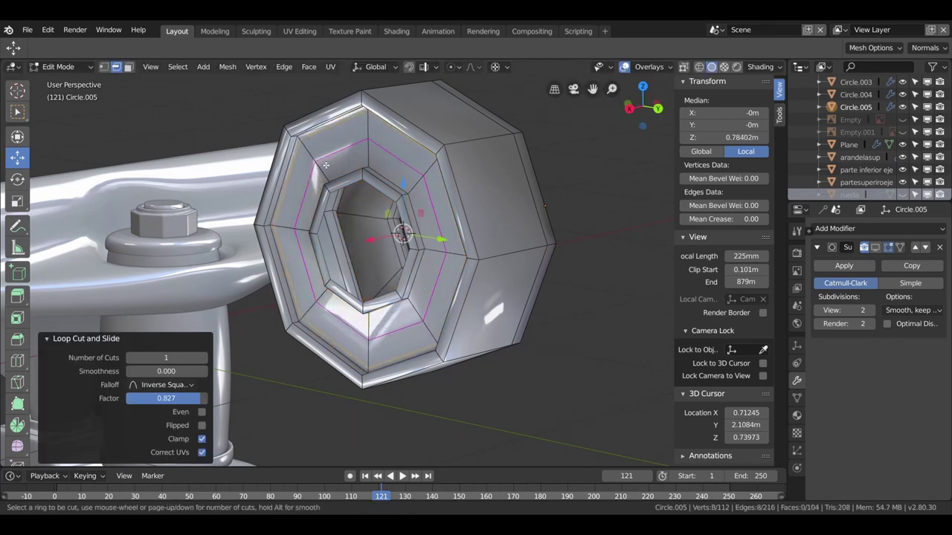
click(330, 167)
click(329, 177)
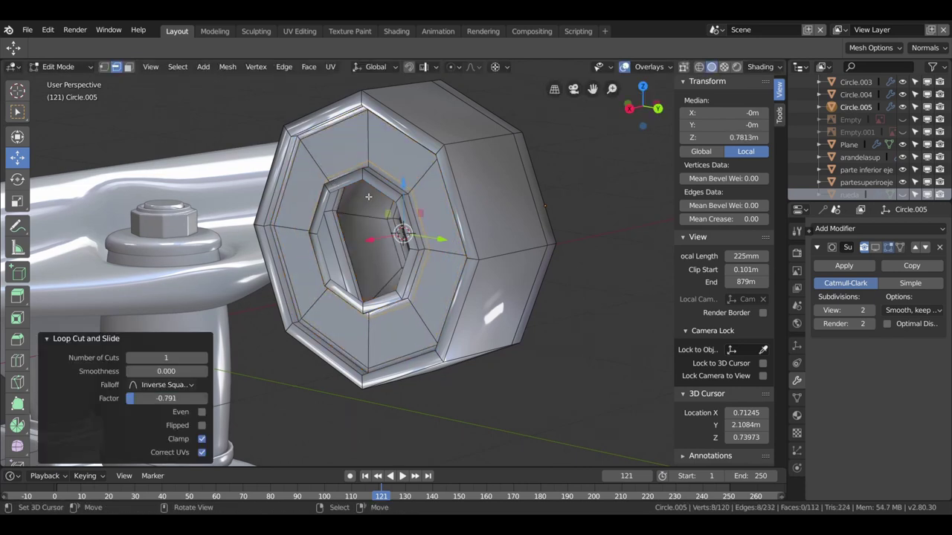
middle_drag(329, 177, 383, 102)
- Add centred loop cuts to the outer and inner rings, then frame the wheel in Object Mode
key(ctrl+r)
click(382, 103)
right_click(382, 103)
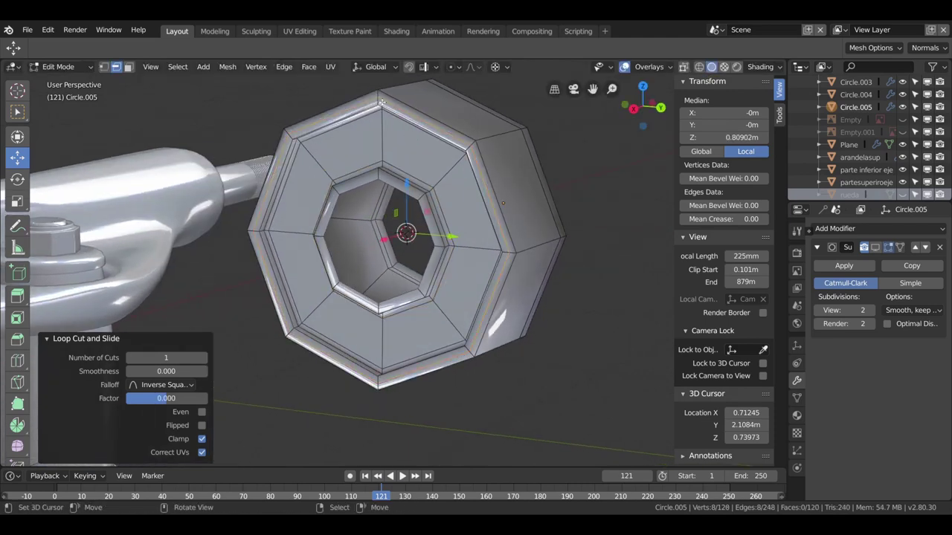
key(ctrl+r)
click(401, 178)
right_click(401, 179)
mouse_move(402, 178)
middle_down()
mouse_move(469, 195)
mouse_move(392, 208)
middle_up()
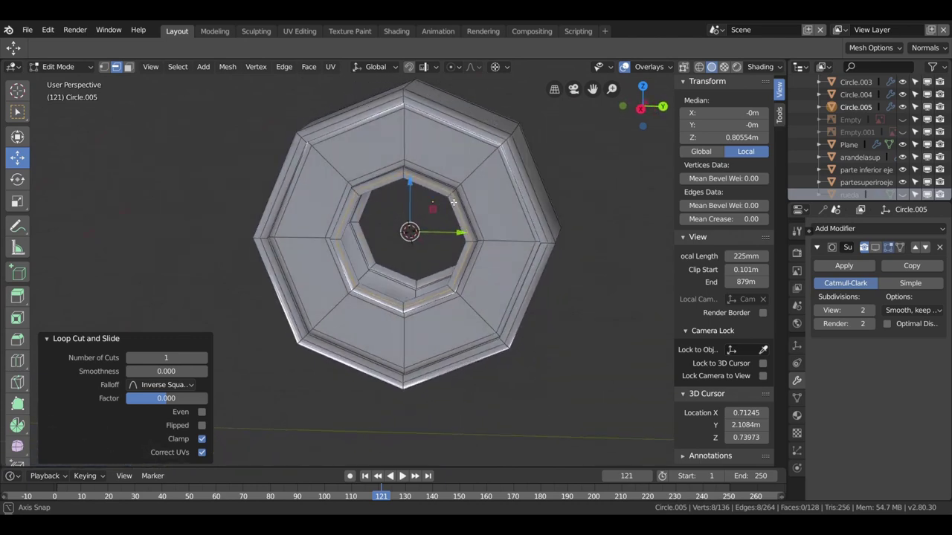
key(Tab)
middle_drag(393, 207, 442, 265)
key(KP_Decimal)
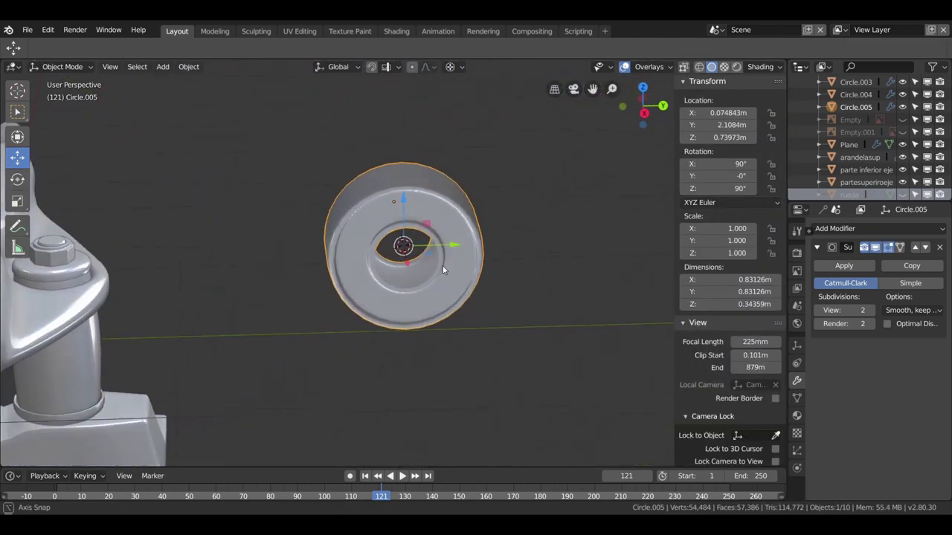
- Set up a front view of wheel and truck in Wireframe shading, reference plane hidden
click(901, 131)
click(902, 131)
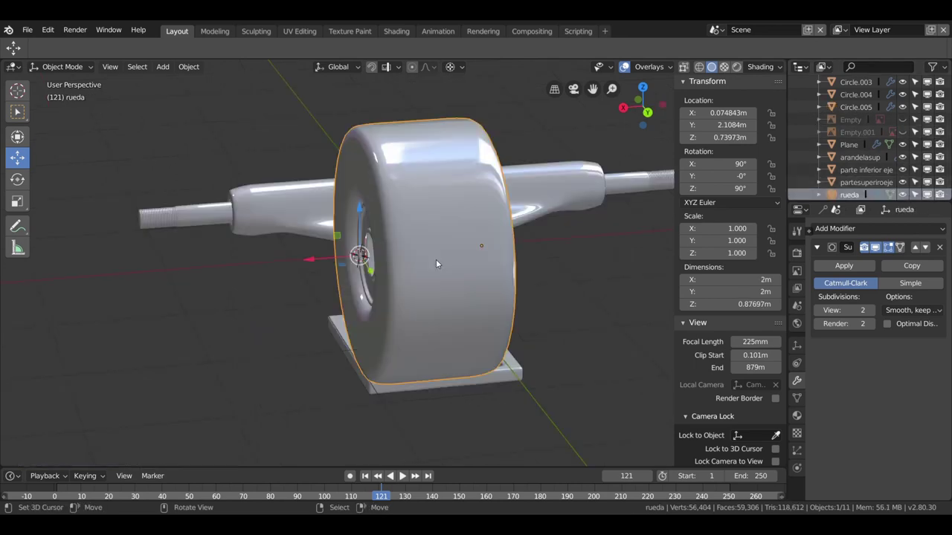
key(KP_1)
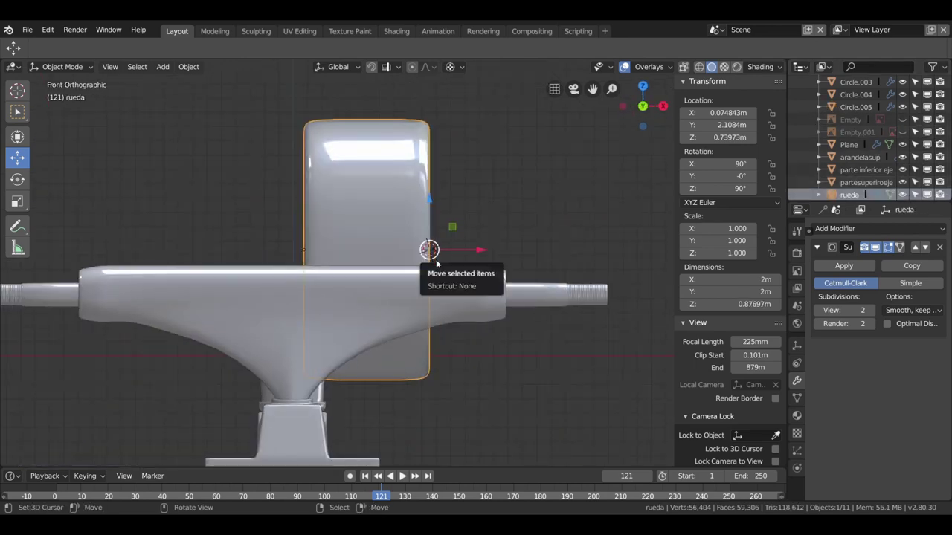
scroll(436, 259, down, 3)
middle_drag(435, 259, 458, 322)
key(z)
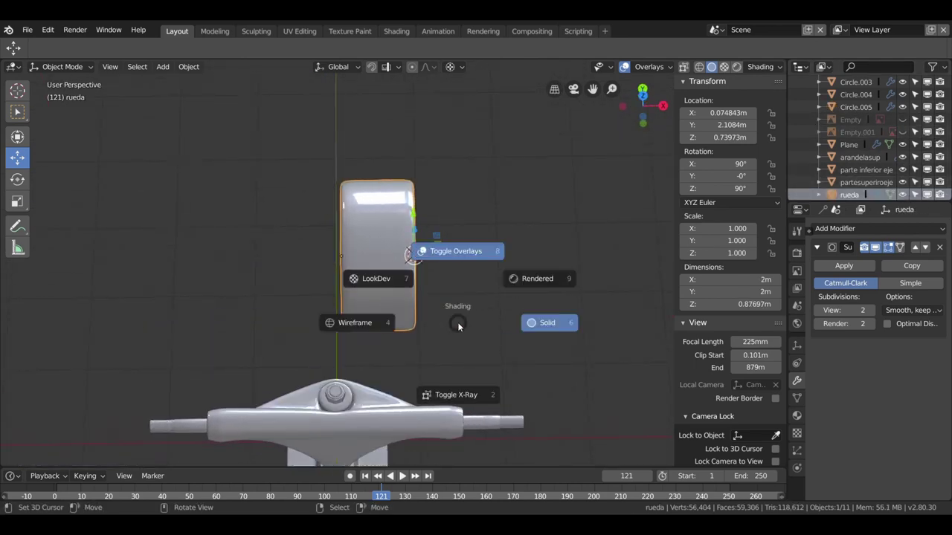
click(347, 321)
- Duplicate the octagonal hub Circle.005 and move the copy along X to the wheel's other side
middle_drag(411, 299, 361, 250)
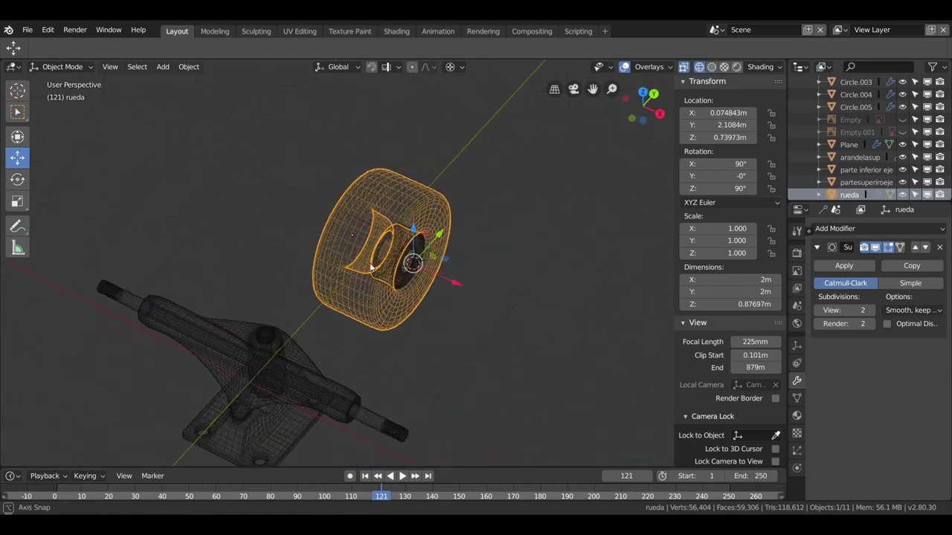
click(408, 262)
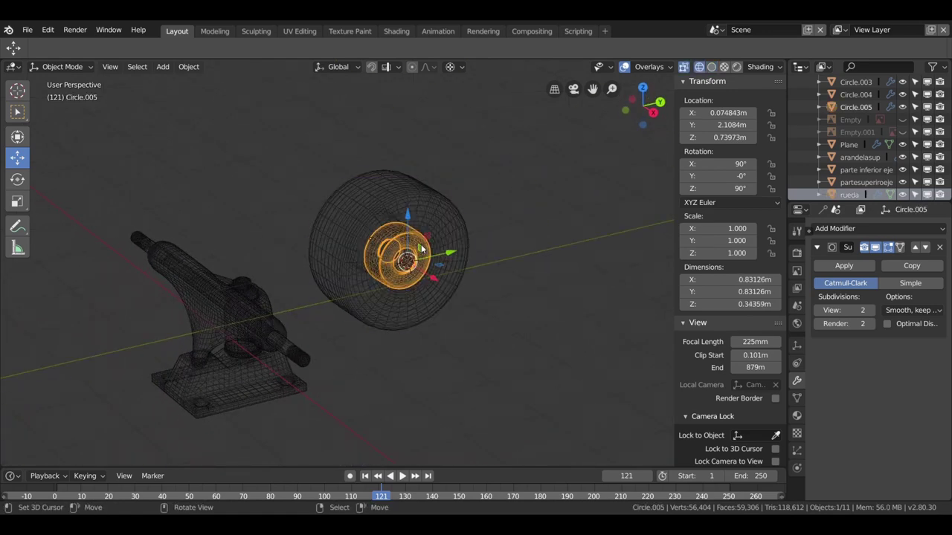
middle_drag(408, 262, 449, 296)
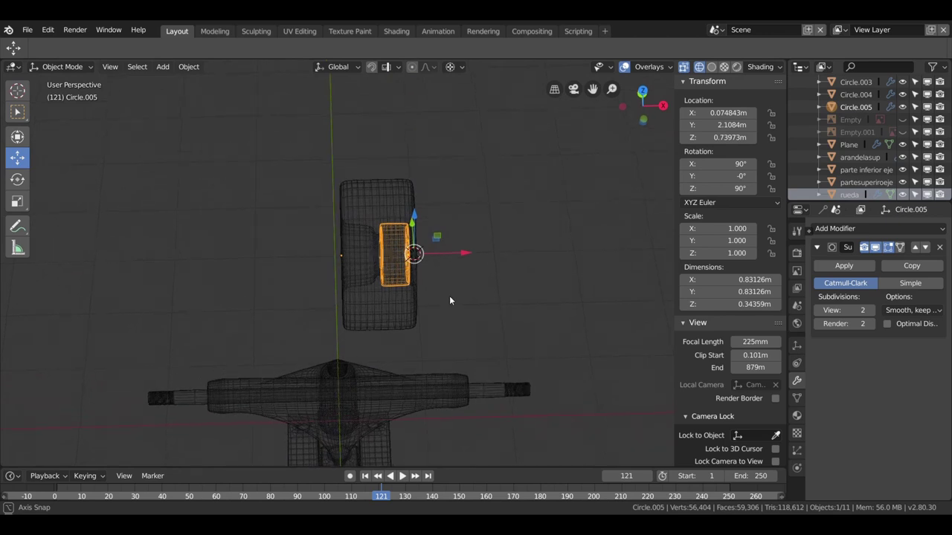
key(KP_5)
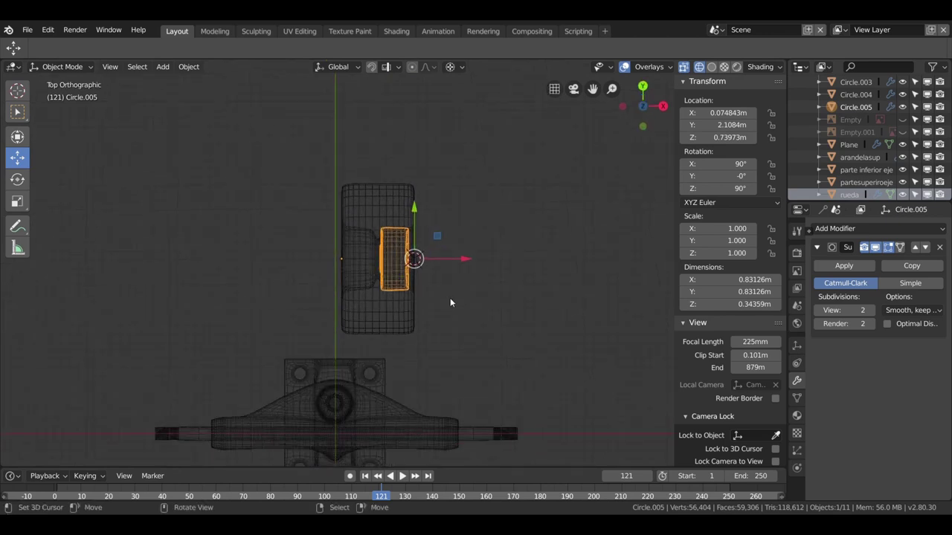
key(shift+d)
right_click(503, 277)
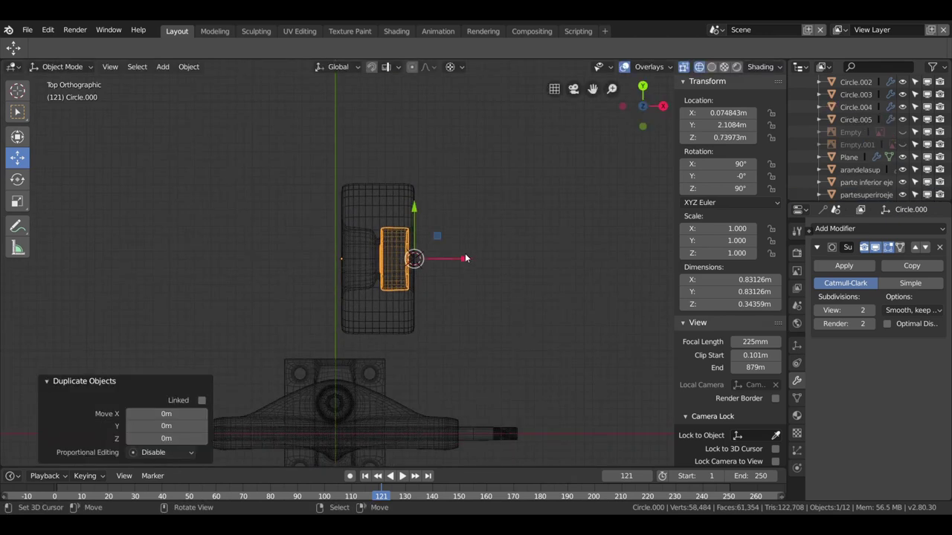
key(g)
key(x)
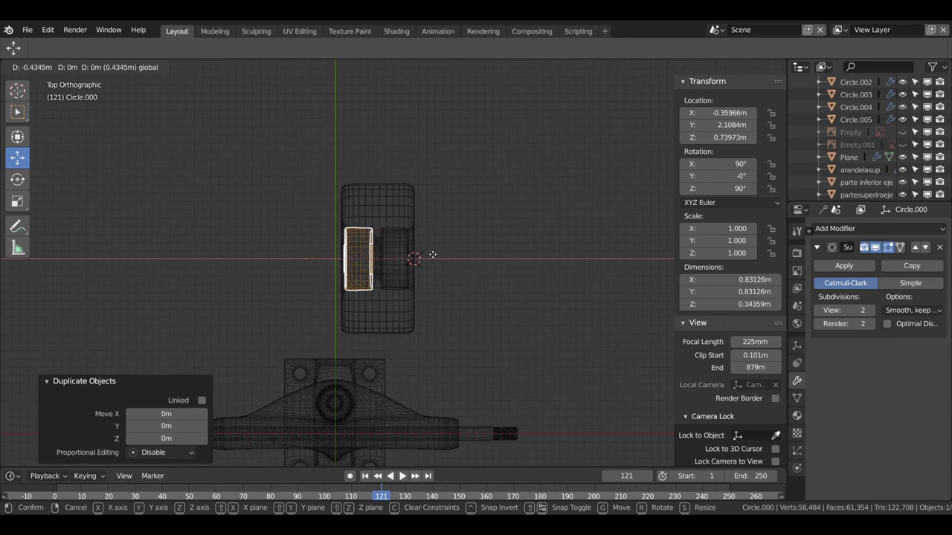
click(435, 258)
- Return to Solid shading and Object Mode, then select the wheel rueda
key(Tab)
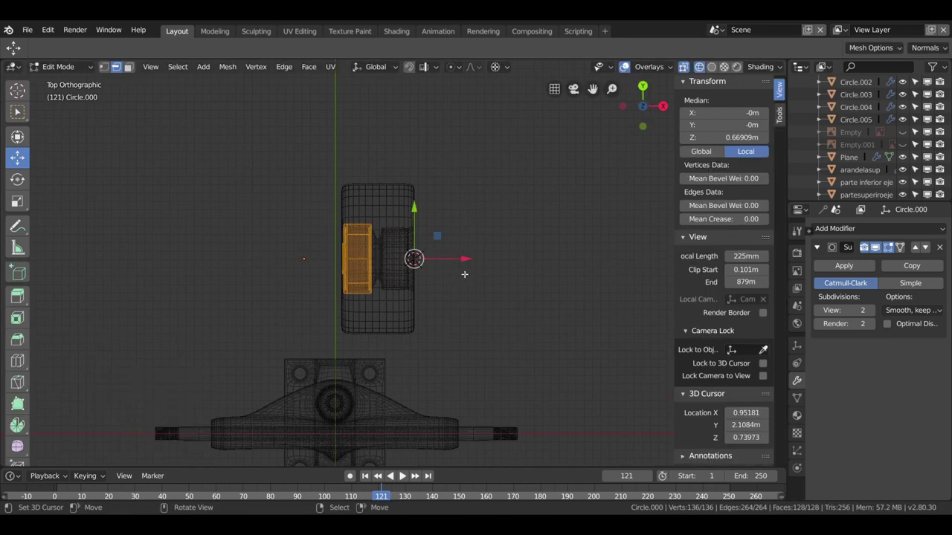
mouse_move(464, 274)
middle_down()
mouse_move(469, 293)
mouse_move(277, 267)
middle_up()
key(shift+z)
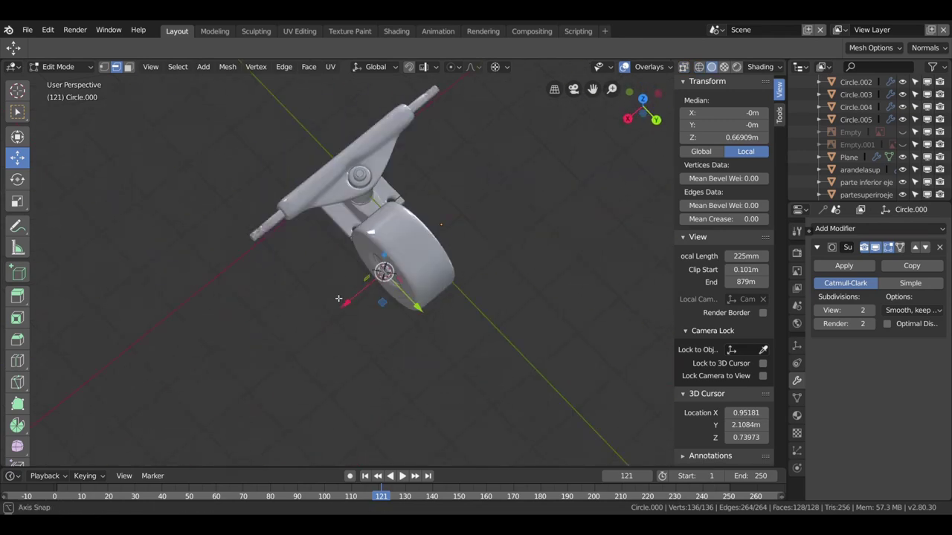
mouse_move(481, 319)
middle_down()
mouse_move(529, 283)
mouse_move(520, 280)
middle_up()
shift+click(402, 284)
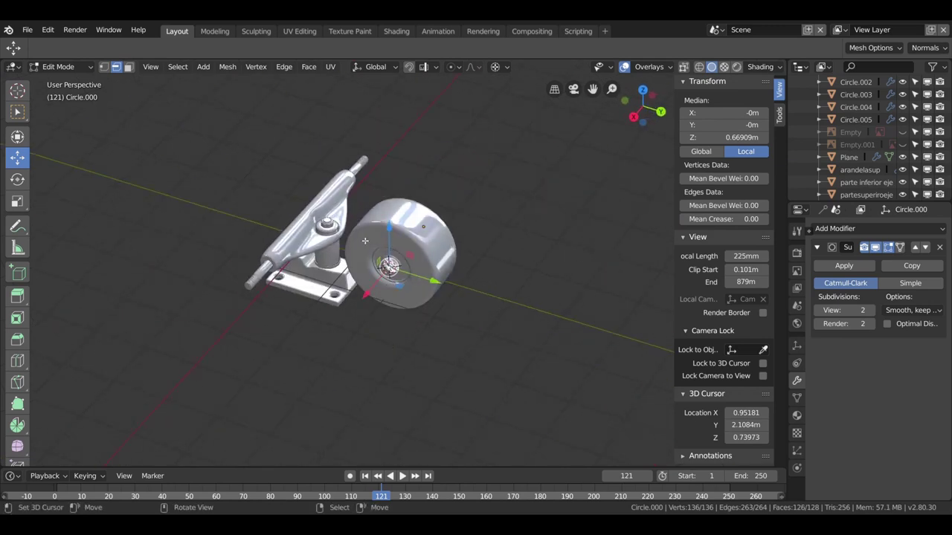
click(60, 66)
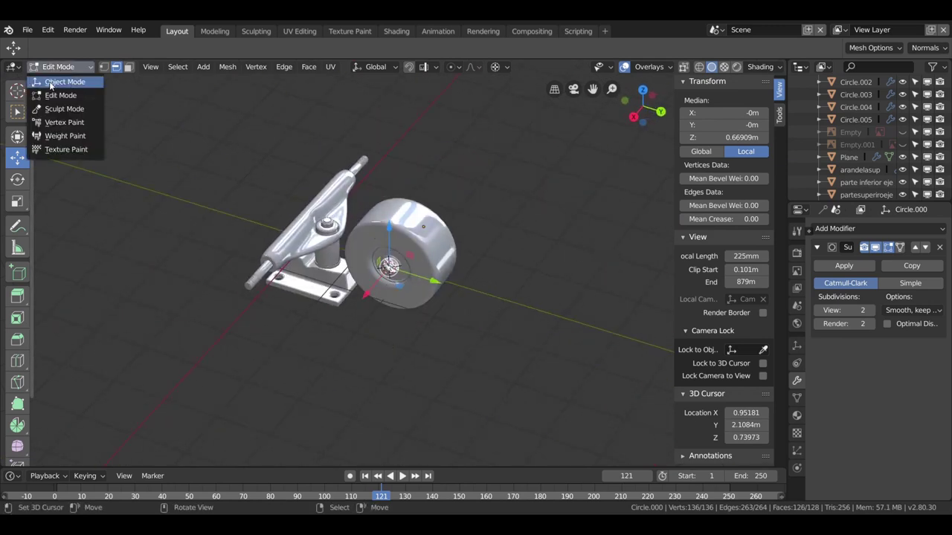
click(60, 82)
click(402, 256)
middle_drag(416, 253, 552, 234)
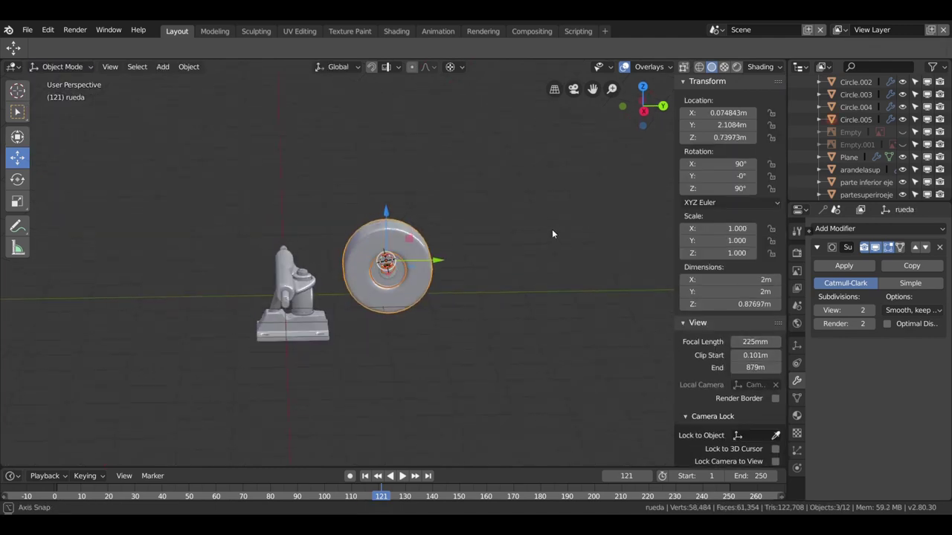
- In Right view, move rueda along Y and down along Z to line up with the axle
key(KP_1)
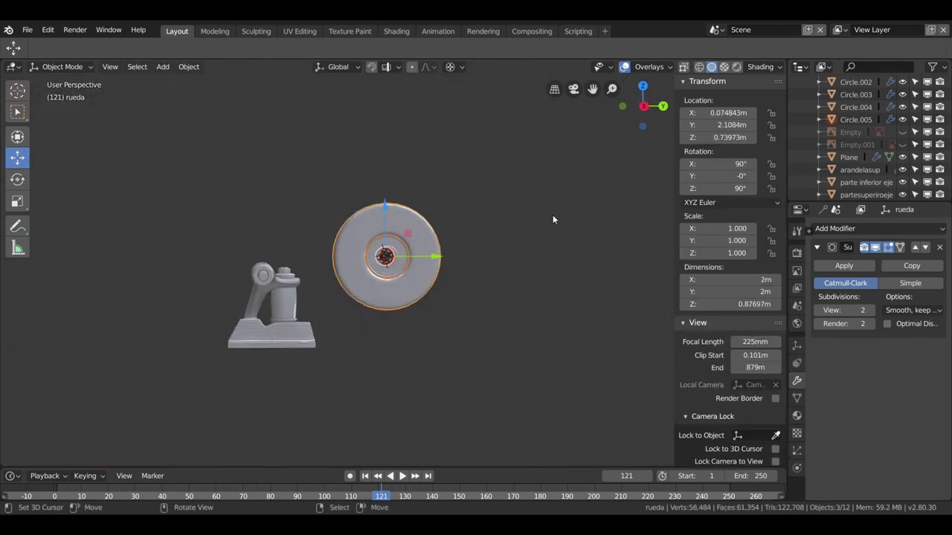
key(KP_3)
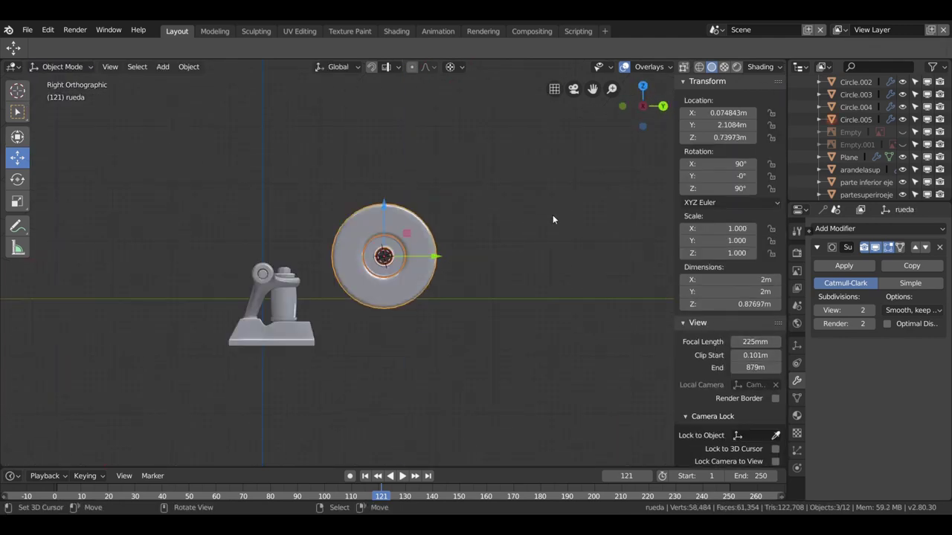
key(g)
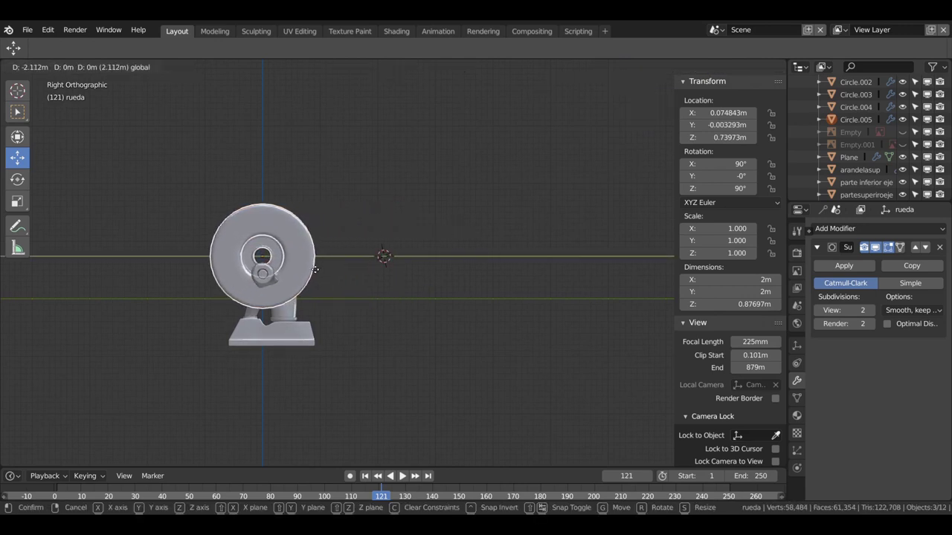
click(314, 265)
key(g)
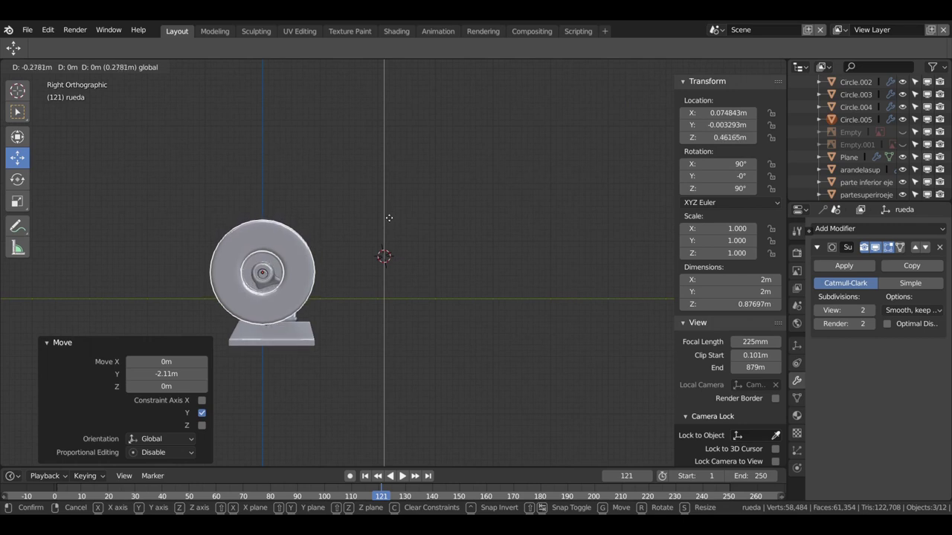
click(389, 220)
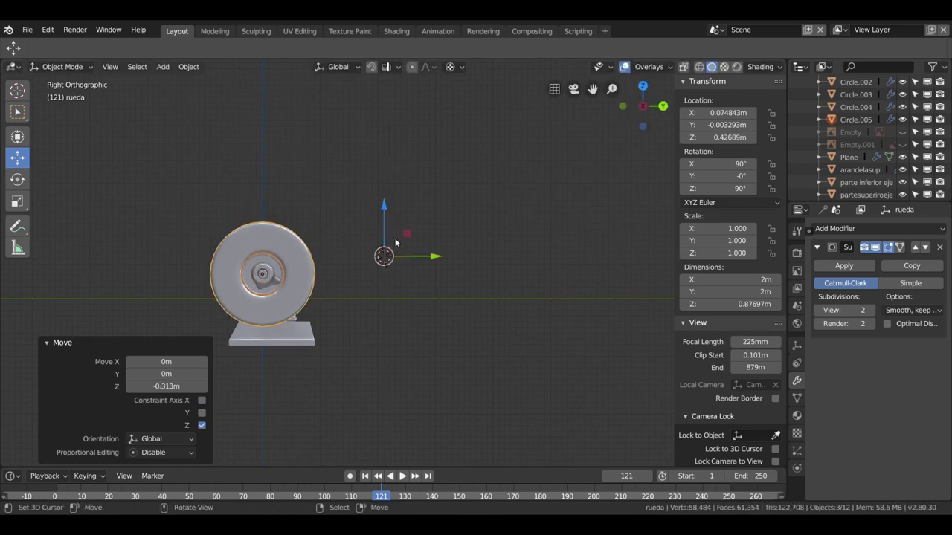
drag(426, 260, 432, 261)
click(431, 260)
- Slide the wheel along X onto the axle end, reaching X 1.477 m
mouse_move(373, 272)
middle_down()
mouse_move(331, 293)
mouse_move(280, 292)
middle_up()
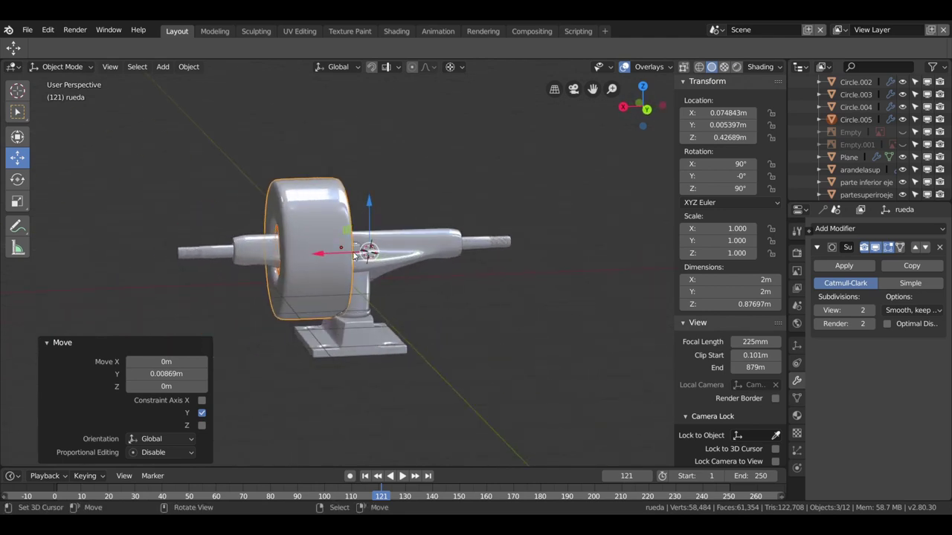
drag(355, 255, 258, 256)
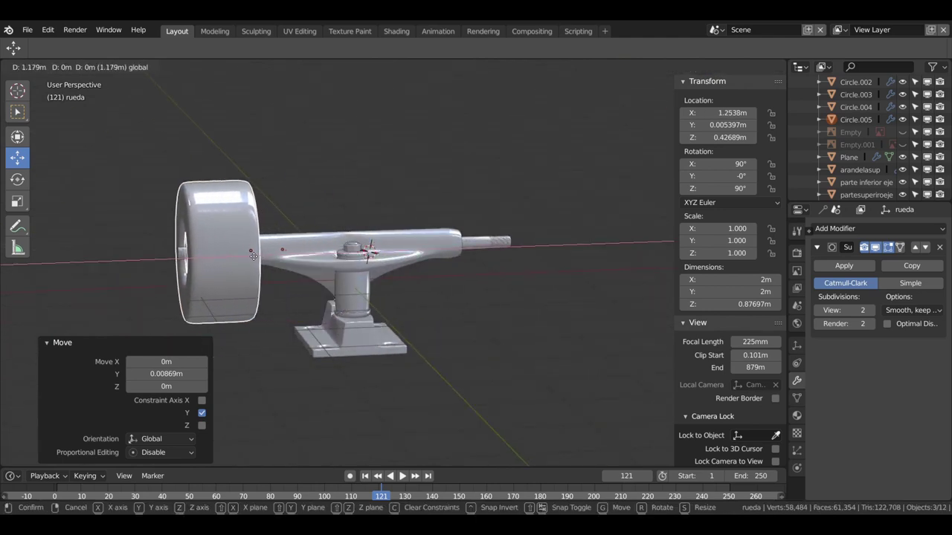
drag(258, 255, 251, 257)
mouse_move(285, 264)
middle_down()
mouse_move(206, 269)
mouse_move(207, 253)
mouse_move(223, 253)
middle_up()
mouse_move(363, 253)
middle_down()
mouse_move(372, 273)
mouse_move(375, 262)
middle_up()
drag(347, 228, 340, 223)
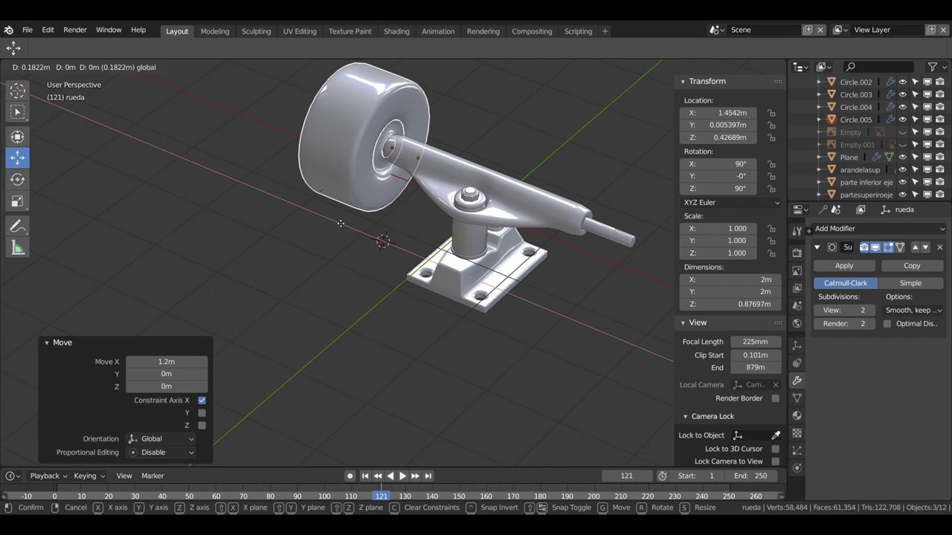
click(341, 223)
mouse_move(341, 223)
middle_down()
mouse_move(410, 180)
mouse_move(415, 161)
middle_up()
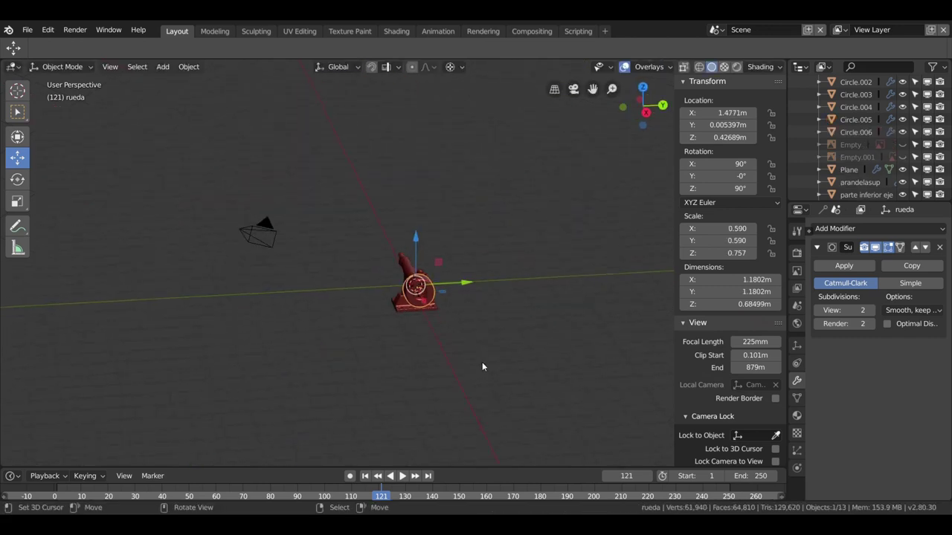
scroll(481, 366, up, 2)
shift+middle_drag(481, 362, 359, 272)
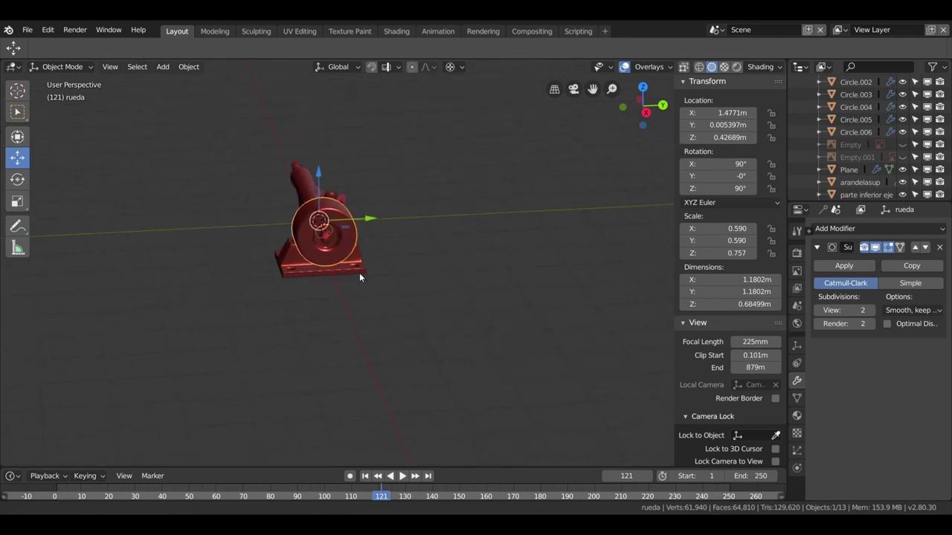